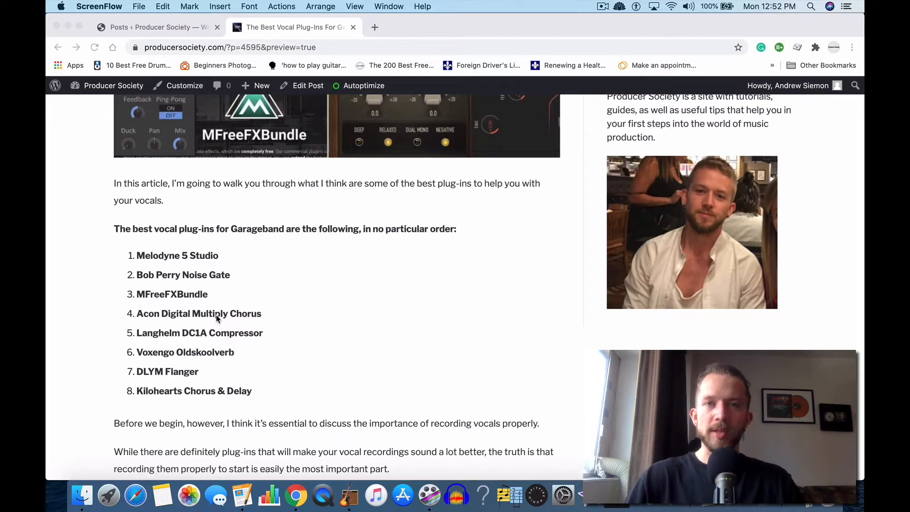
# Step: Switch from the browser article to the McDrive project in GarageBand and look over its track list
pyautogui.scroll(-1, 345, 288)
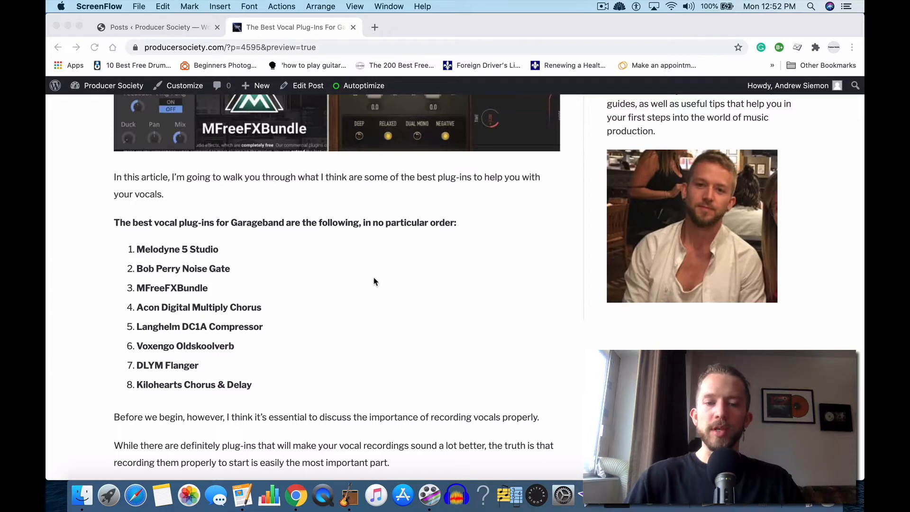
pyautogui.click(353, 494)
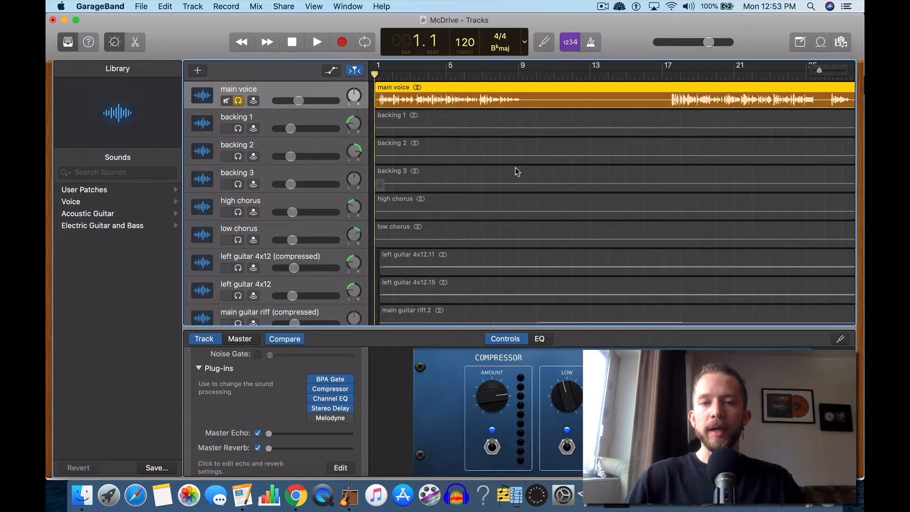
pyautogui.moveTo(323, 420)
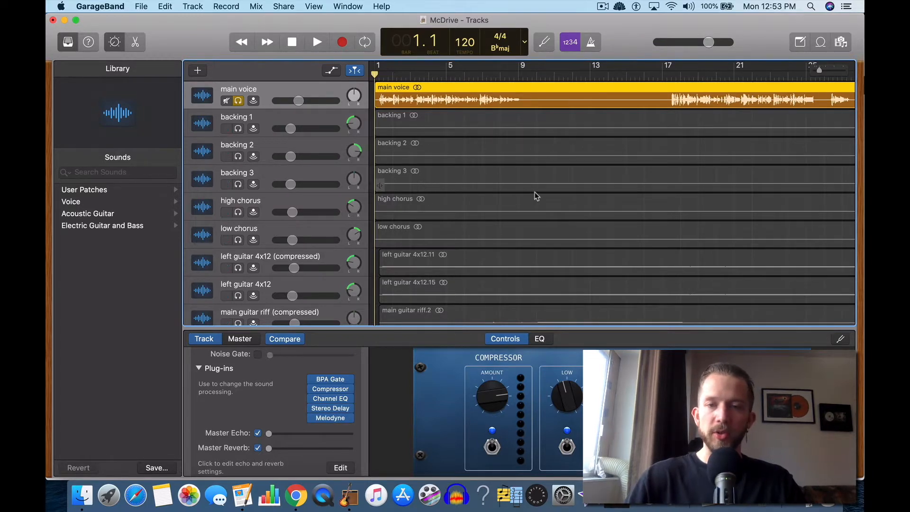
pyautogui.scroll(-20, 536, 196)
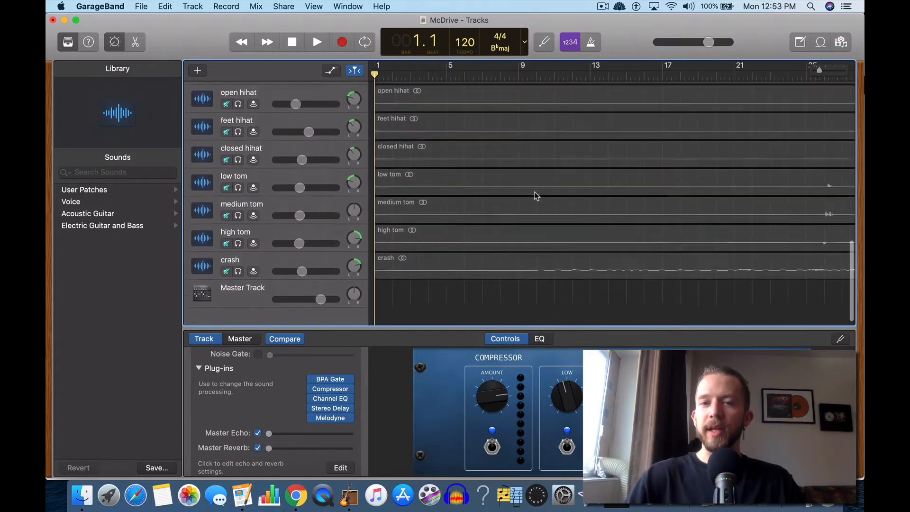
pyautogui.scroll(20, 535, 195)
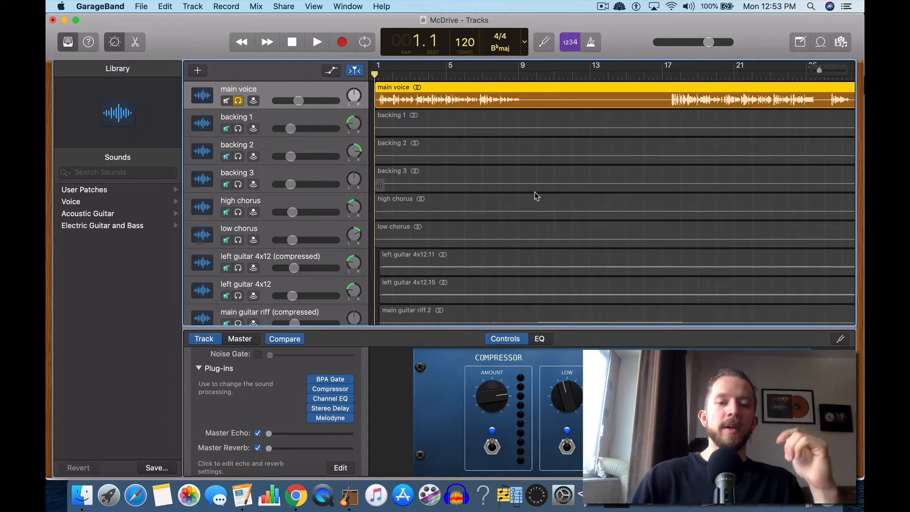
# Step: Open the Melodyne plug-in on the main voice track and move its window clear of the plug-in list
pyautogui.click(336, 418)
pyautogui.moveTo(371, 43); pyautogui.dragTo(477, 71)
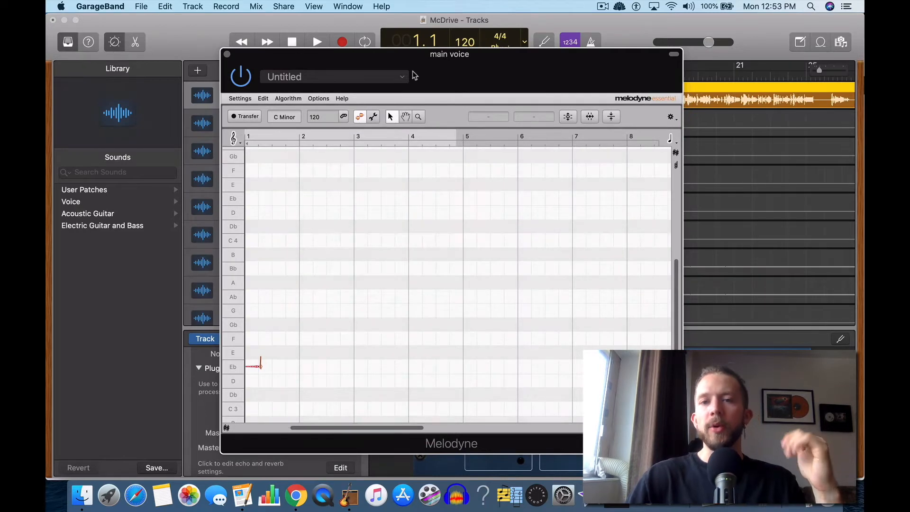
pyautogui.moveTo(491, 77); pyautogui.dragTo(651, 59)
pyautogui.moveTo(463, 48); pyautogui.dragTo(574, 44)
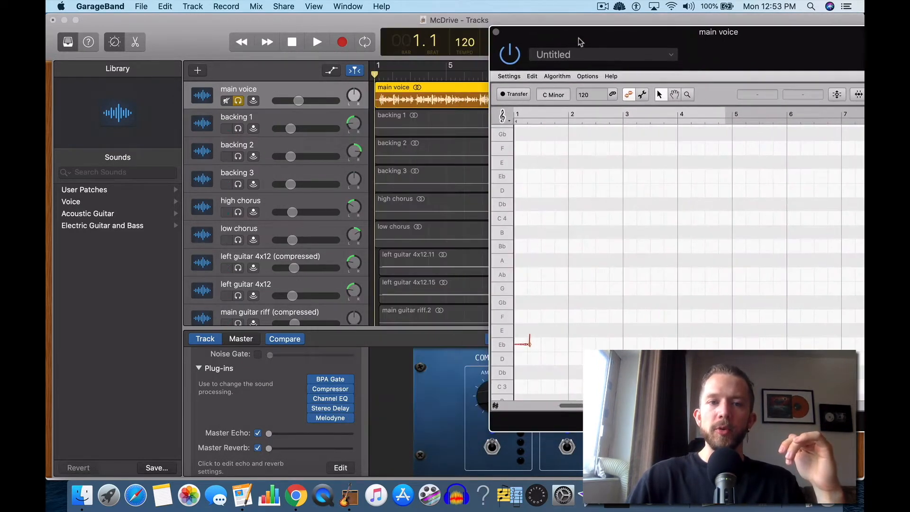
# Step: Move Melodyne to the first slot of the main voice plug-in chain, placing BPA Gate in the last slot
pyautogui.click(246, 88)
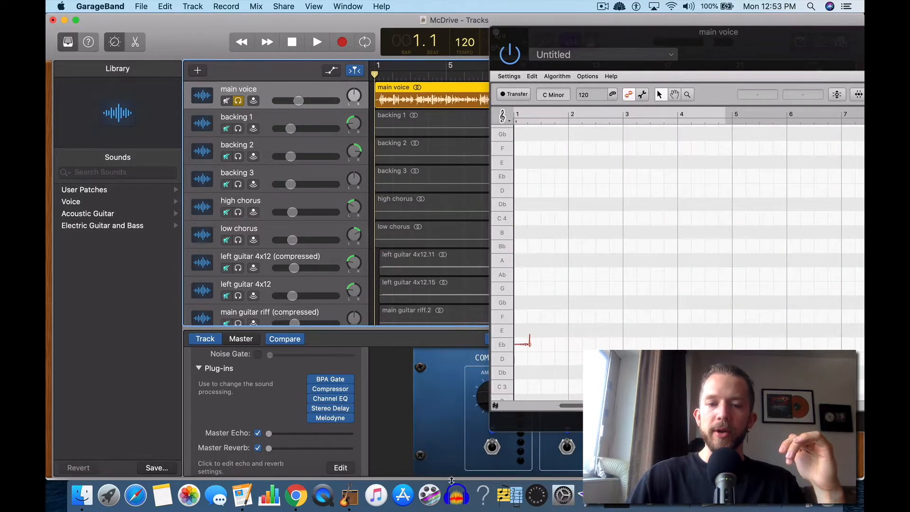
pyautogui.moveTo(337, 421)
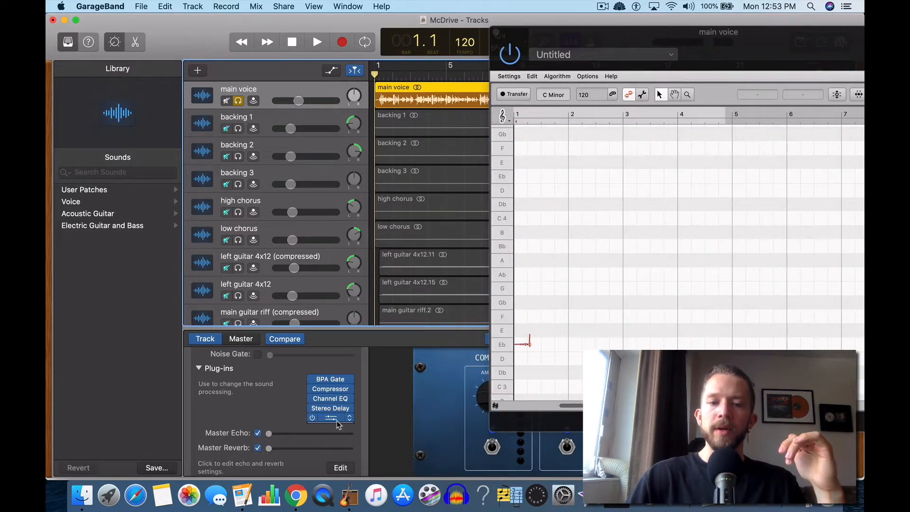
pyautogui.click(337, 425)
pyautogui.click(260, 408)
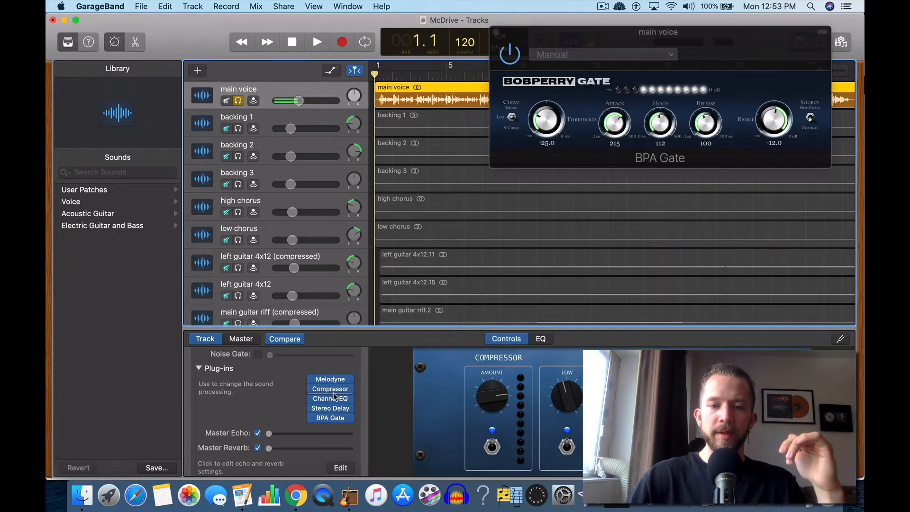
# Step: Order the plug-ins after Melodyne as BPA Gate, Compressor, Channel EQ and Stereo Delay, and close the open plug-in window
pyautogui.moveTo(331, 419); pyautogui.dragTo(332, 391)
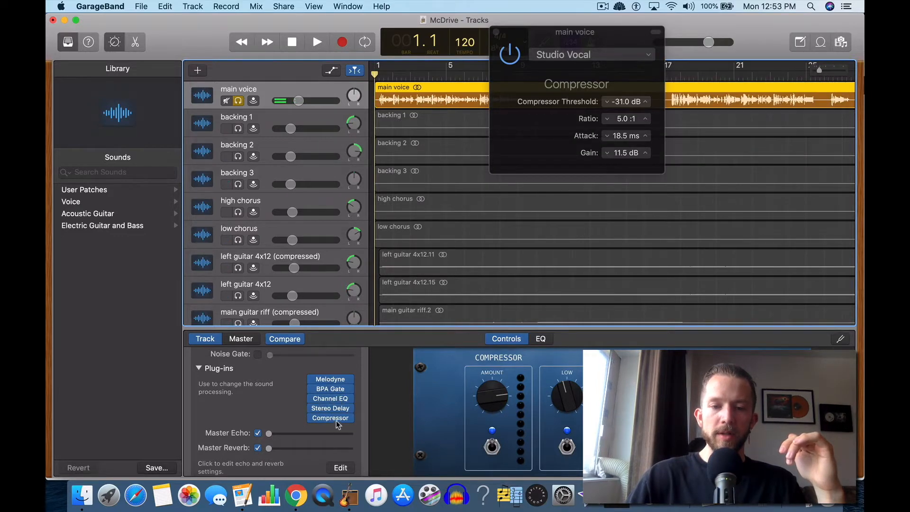
pyautogui.moveTo(337, 421); pyautogui.dragTo(336, 420)
pyautogui.click(337, 423)
pyautogui.click(261, 409)
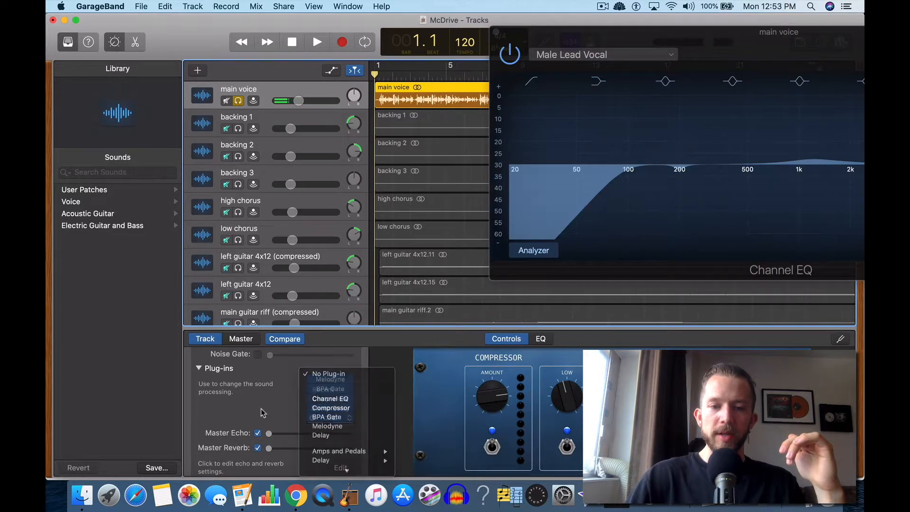
pyautogui.moveTo(331, 418); pyautogui.dragTo(331, 408)
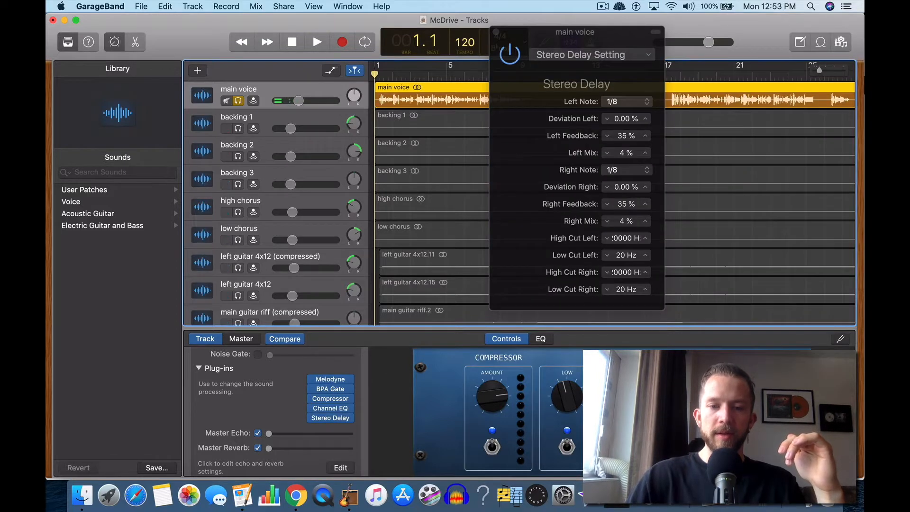
pyautogui.click(495, 32)
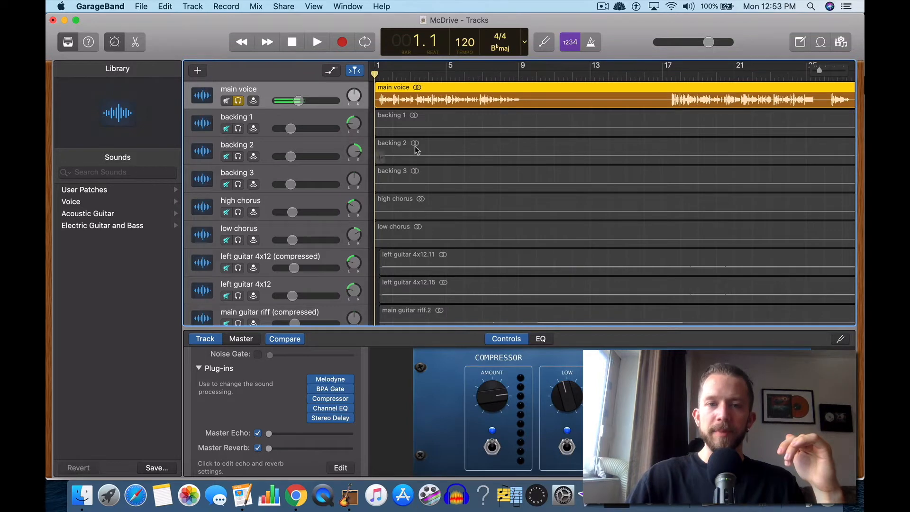
# Step: Reopen Melodyne on the main voice track and move its window so the playback controls stay reachable
pyautogui.click(336, 380)
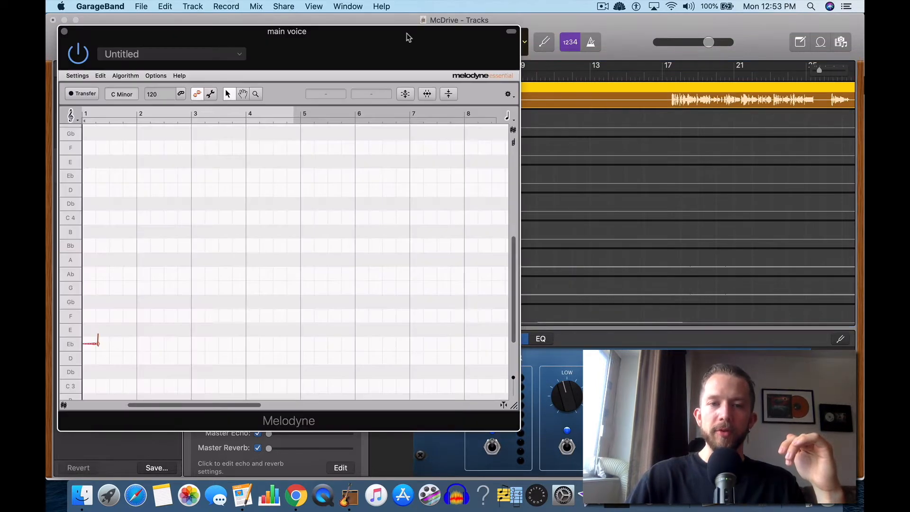
pyautogui.moveTo(408, 38); pyautogui.dragTo(719, 37)
pyautogui.click(320, 41)
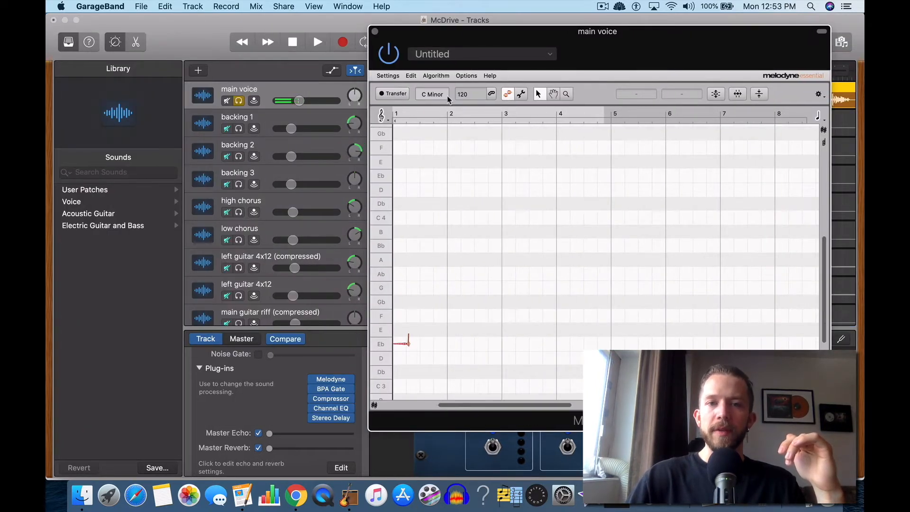
# Step: Transfer the main voice audio from bar 1 to about bar 8 into Melodyne, turning off the track's solo during playback
pyautogui.click(396, 95)
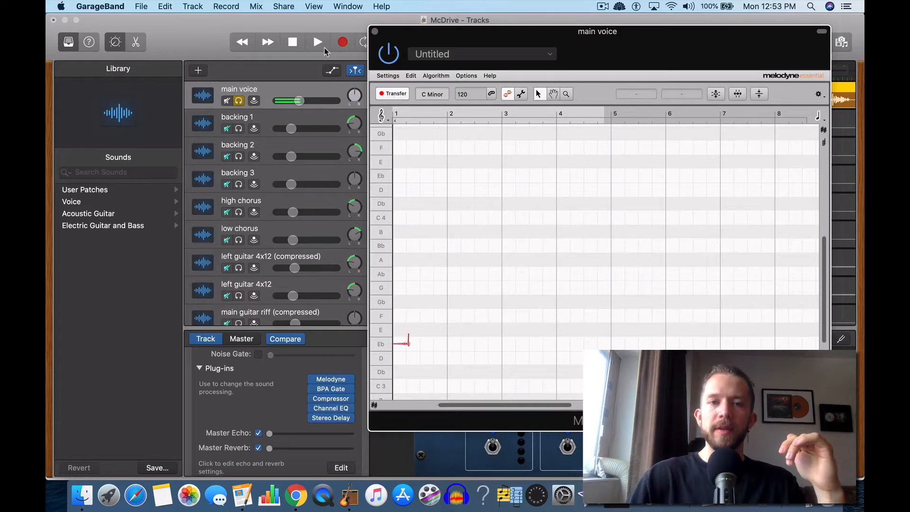
pyautogui.click(323, 47)
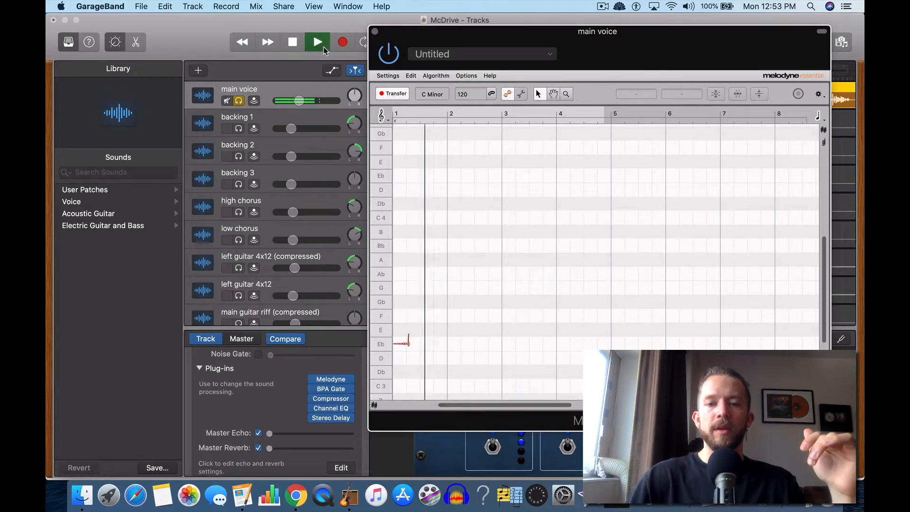
pyautogui.click(239, 103)
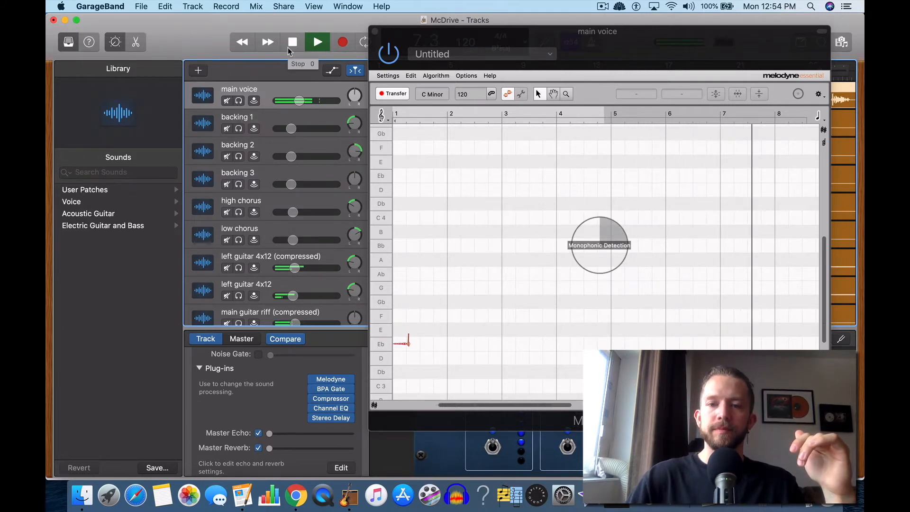
pyautogui.click(288, 48)
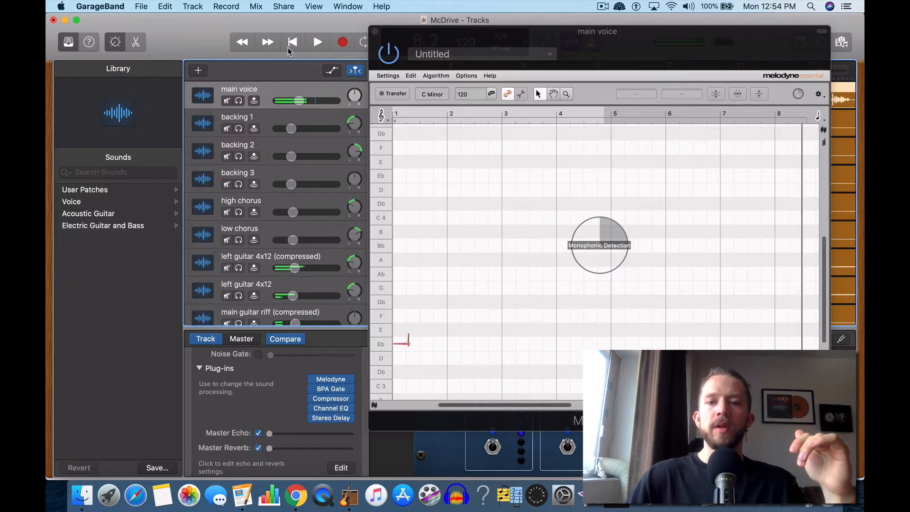
pyautogui.moveTo(677, 48); pyautogui.dragTo(596, 41)
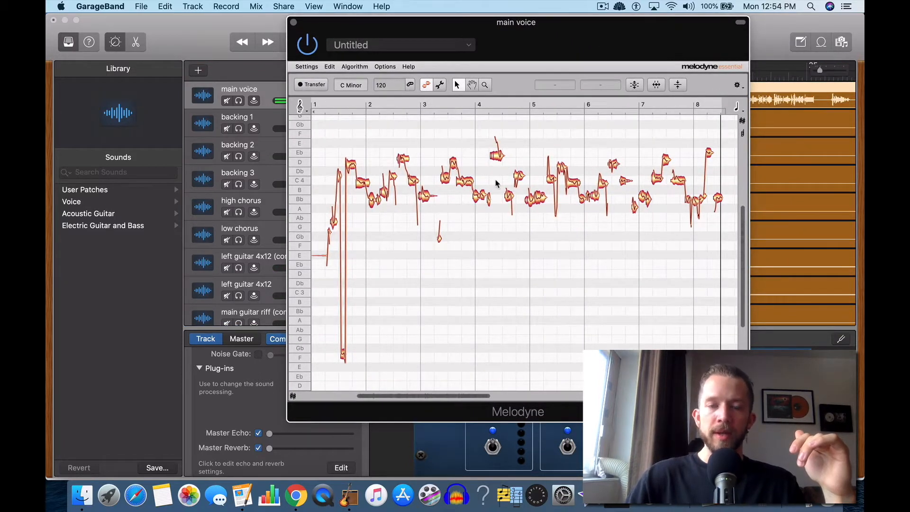
pyautogui.scroll(5, 496, 184)
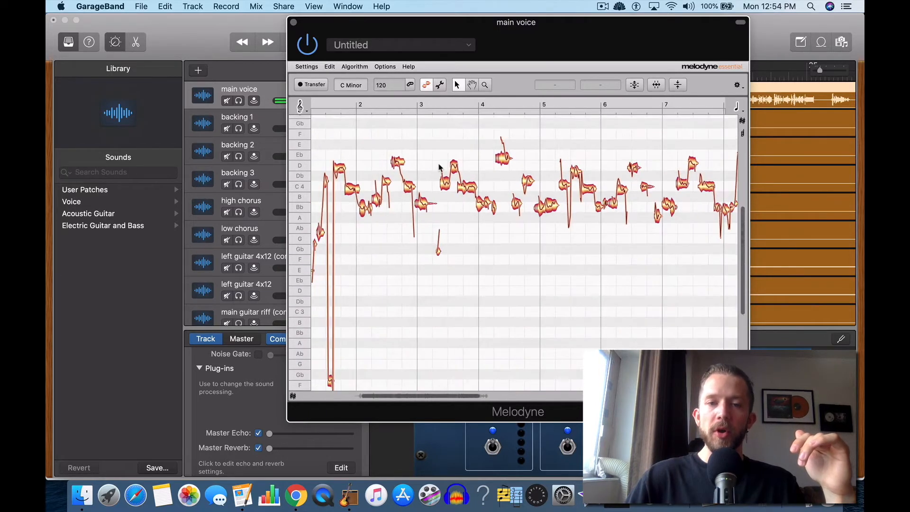
pyautogui.click(352, 69)
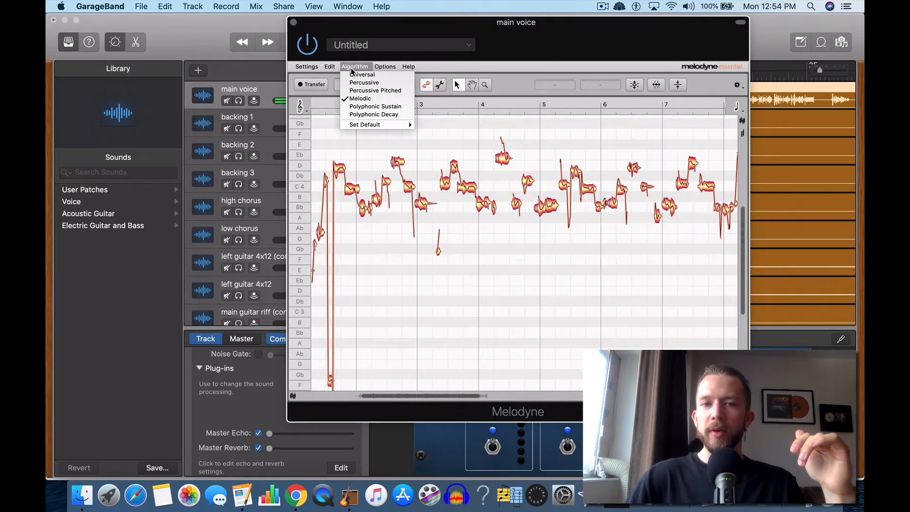
pyautogui.click(375, 107)
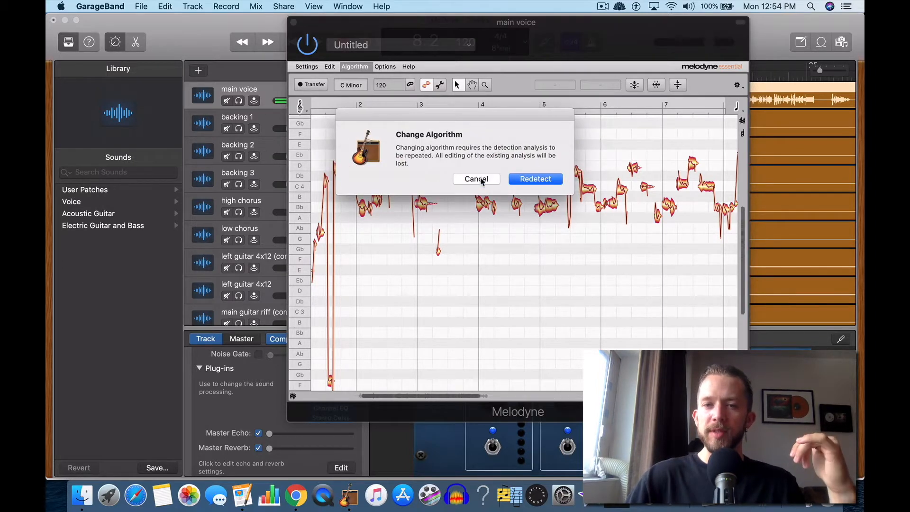
pyautogui.click(476, 179)
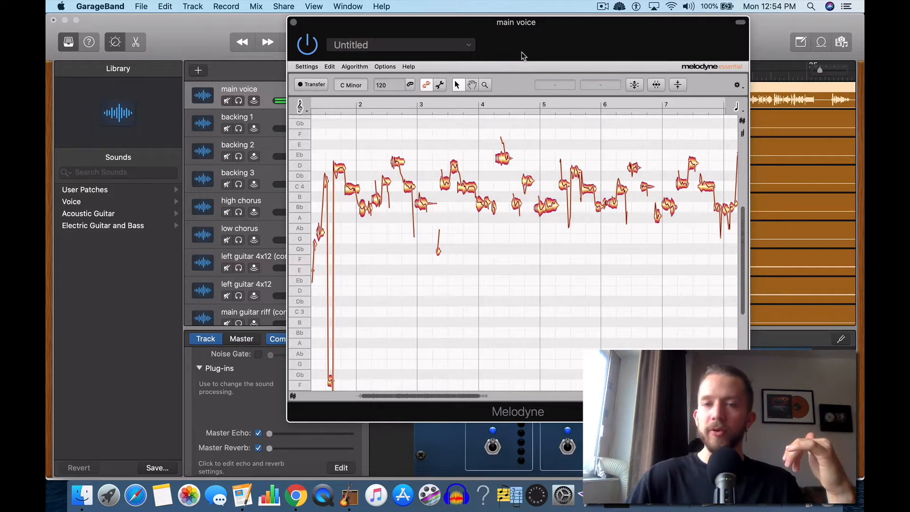
# Step: Raise the D4 vocal note midway between bars 2 and 3 to E4 and move it back to D4
pyautogui.scroll(3, 464, 172)
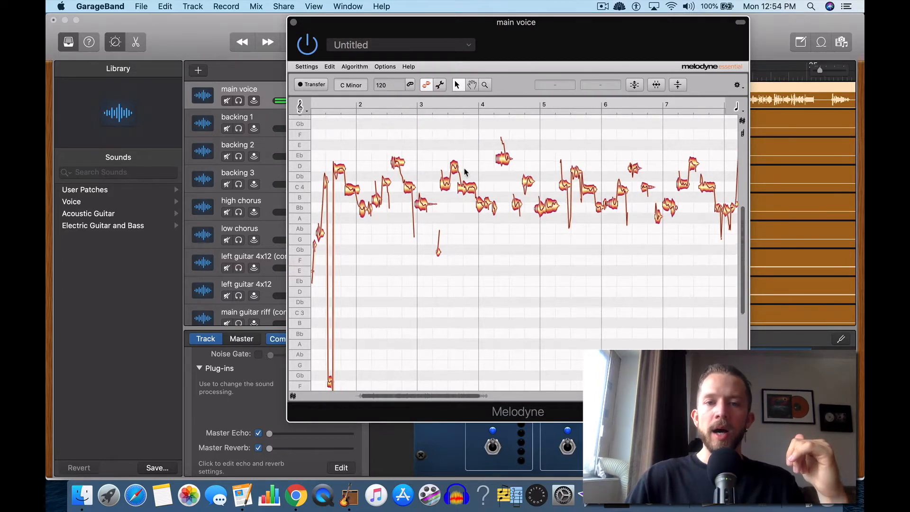
pyautogui.hscroll(6, 465, 173)
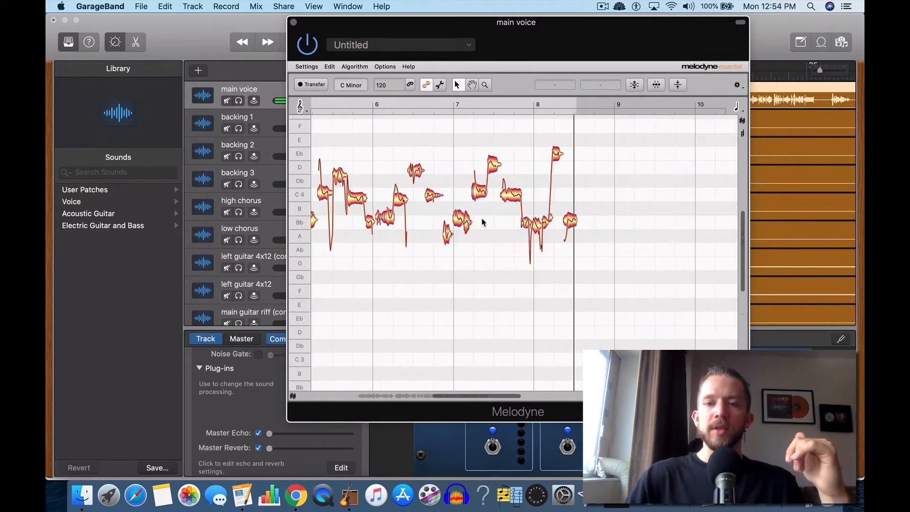
pyautogui.hscroll(-10, 483, 222)
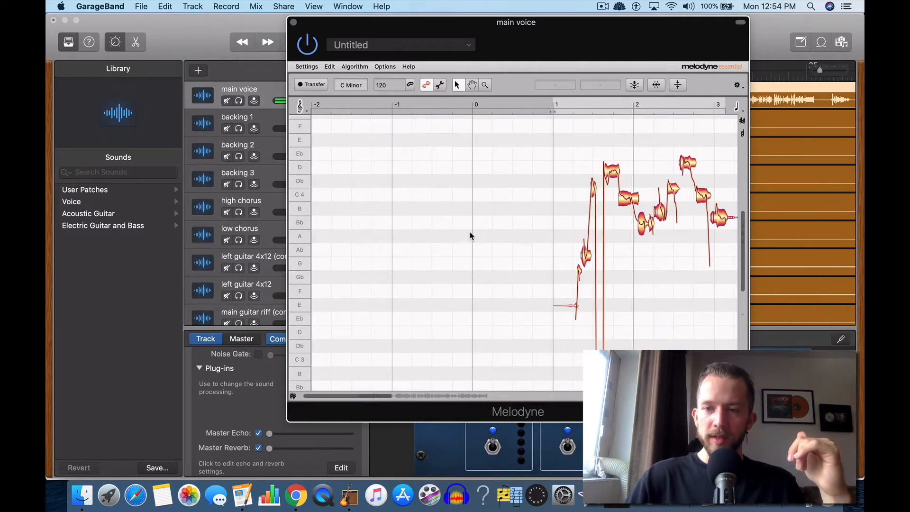
pyautogui.hscroll(1, 471, 236)
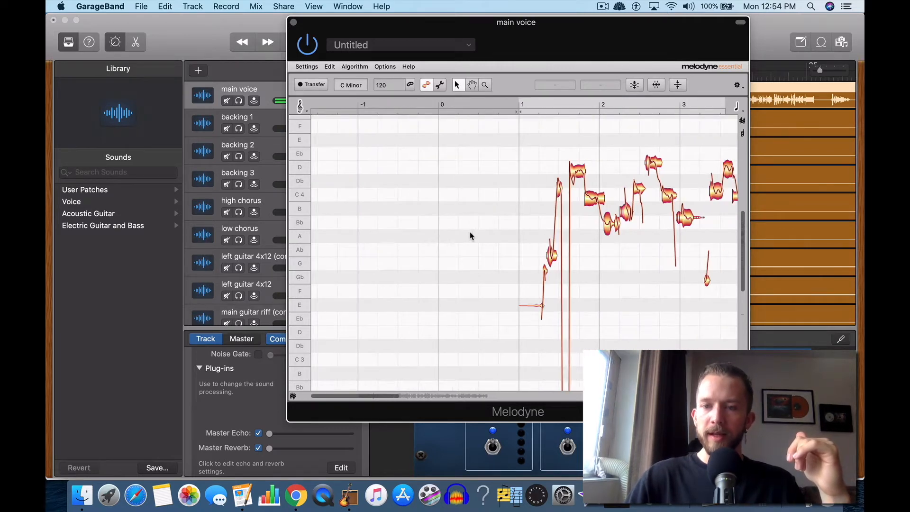
pyautogui.hscroll(7, 625, 154)
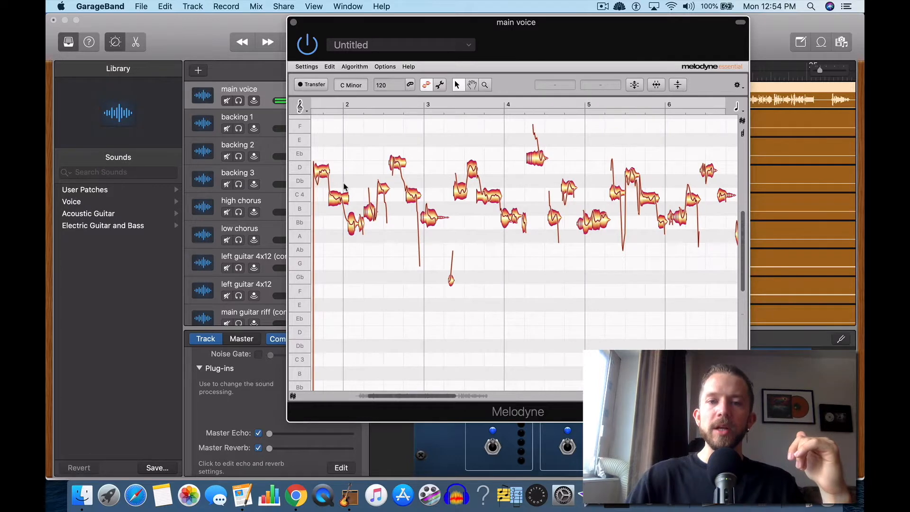
pyautogui.click(397, 166)
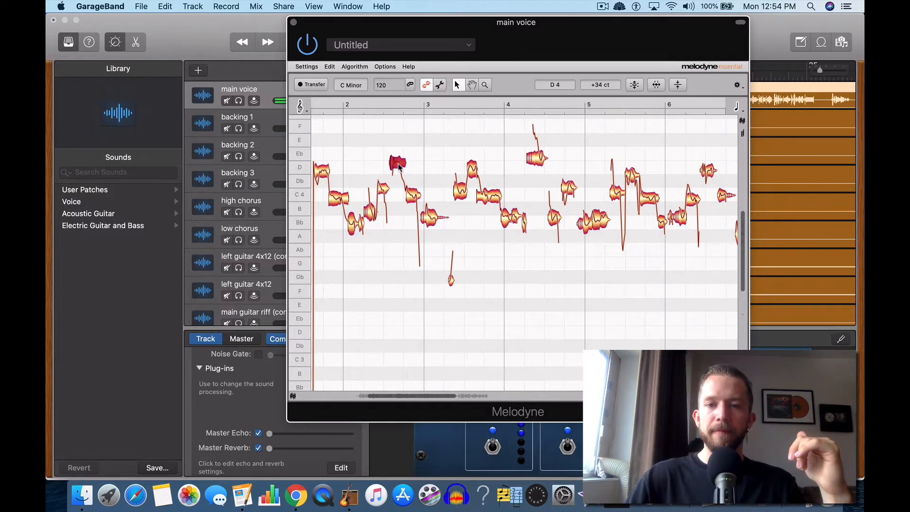
pyautogui.moveTo(397, 166); pyautogui.dragTo(399, 176)
pyautogui.click(405, 250)
pyautogui.click(399, 178)
pyautogui.click(397, 205)
pyautogui.click(397, 177)
pyautogui.moveTo(397, 176); pyautogui.dragTo(397, 136)
pyautogui.click(391, 259)
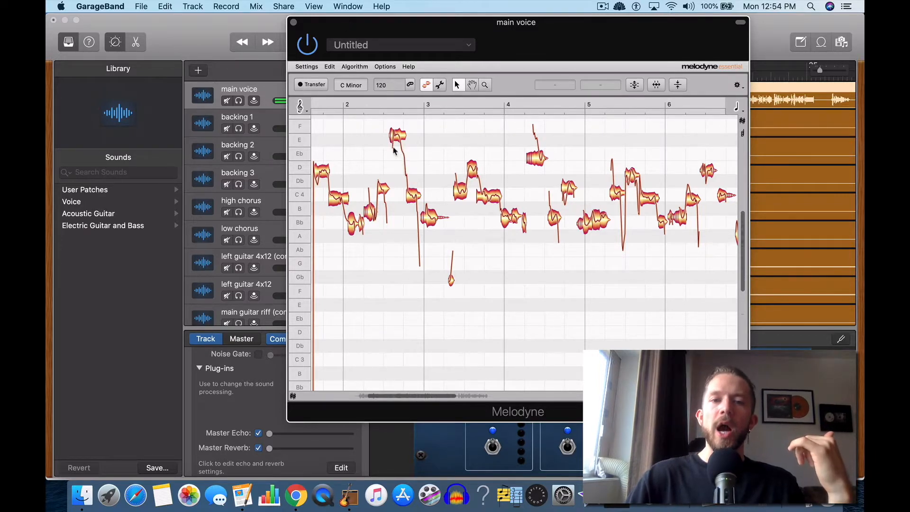
pyautogui.moveTo(396, 133); pyautogui.dragTo(397, 162)
pyautogui.click(397, 271)
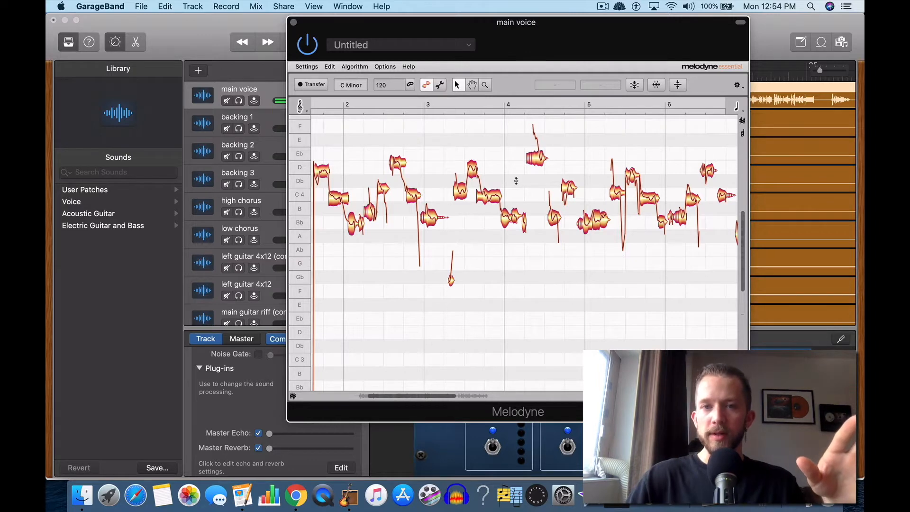
pyautogui.hscroll(3, 516, 181)
pyautogui.hscroll(3, 516, 180)
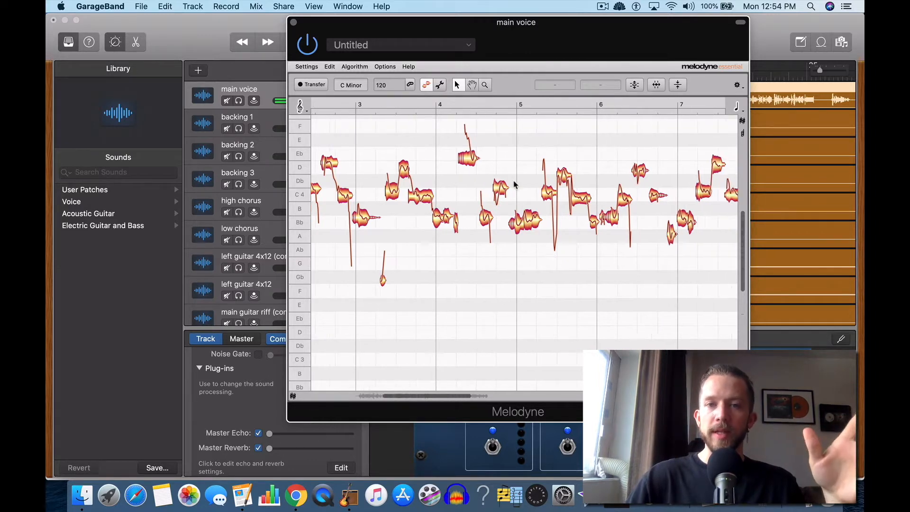
pyautogui.hscroll(-20, 549, 195)
pyautogui.hscroll(9, 562, 201)
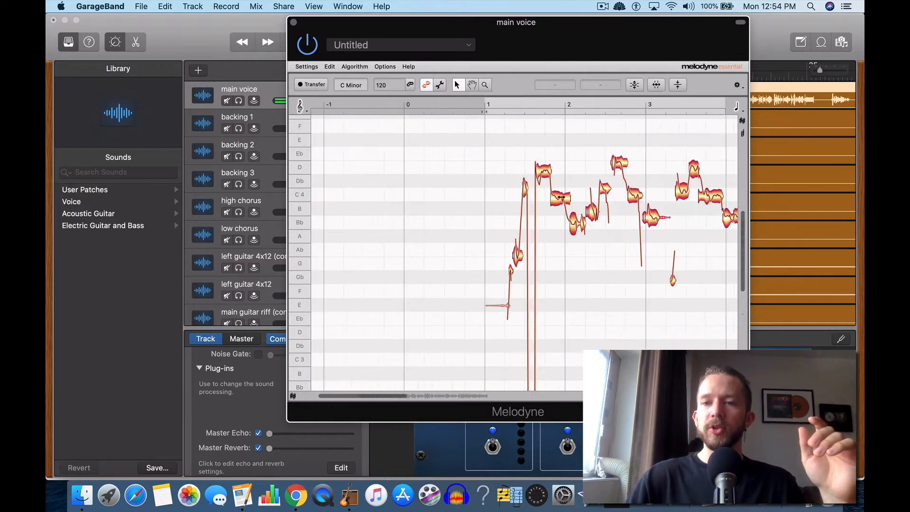
# Step: Raise the C4 vocal note just before bar 2 to Db4 and the B3 note shortly after bar 2 to C4
pyautogui.moveTo(474, 199); pyautogui.dragTo(510, 195)
pyautogui.click(533, 254)
pyautogui.click(519, 226)
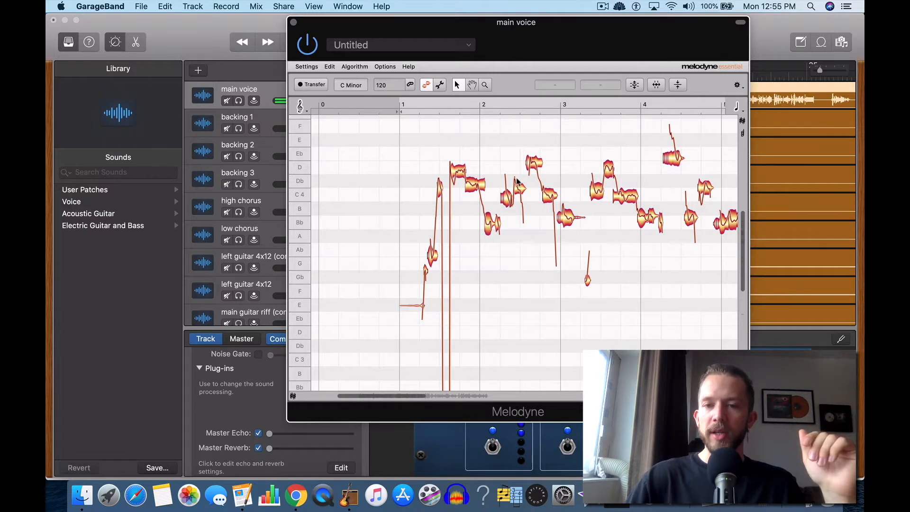
# Step: Move the Melodyne window clear of the track headers and playback controls, and solo the main voice track
pyautogui.moveTo(509, 33); pyautogui.dragTo(567, 31)
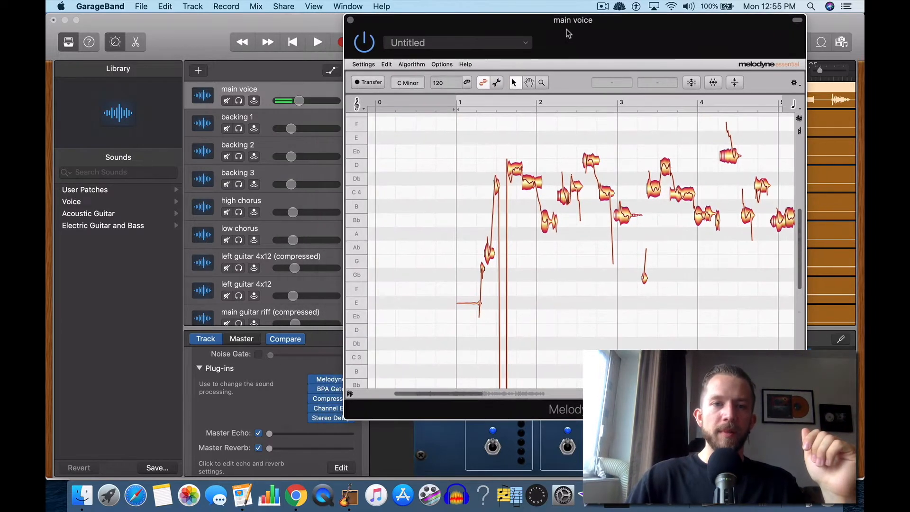
pyautogui.moveTo(497, 30); pyautogui.dragTo(458, 50)
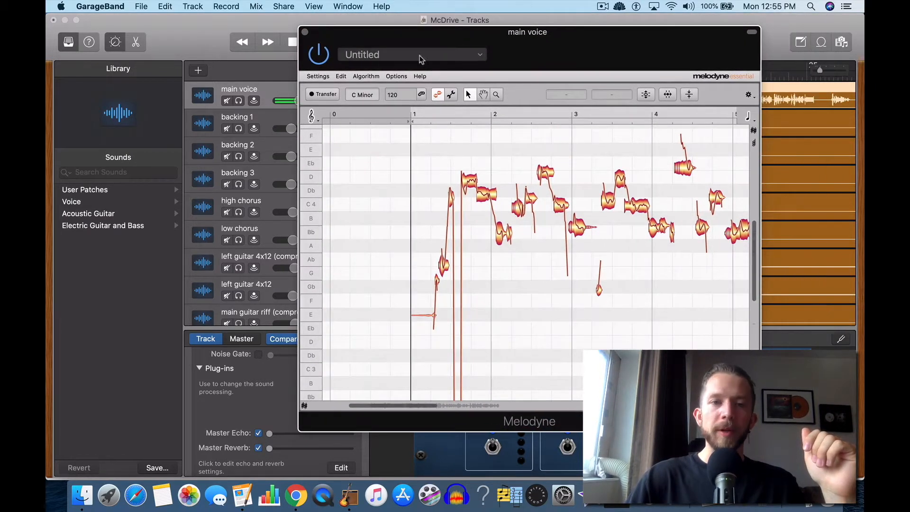
pyautogui.moveTo(311, 32); pyautogui.dragTo(399, 32)
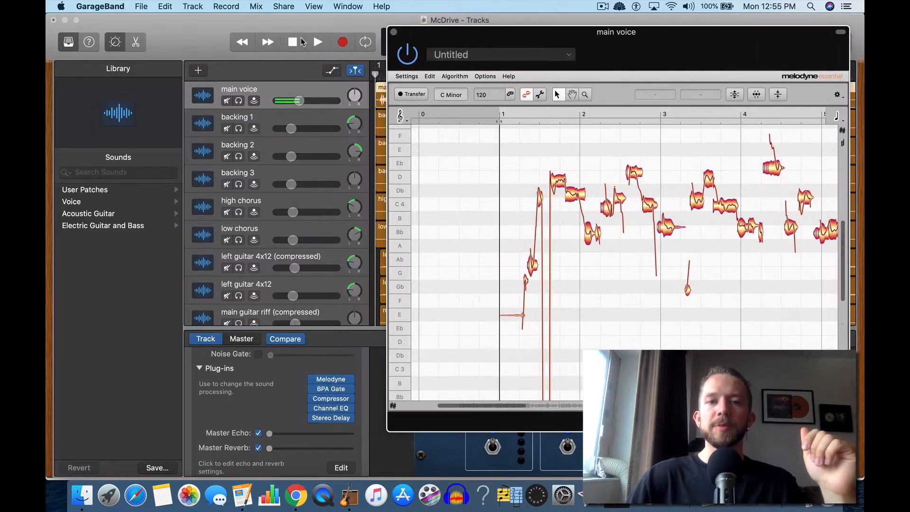
pyautogui.click(239, 102)
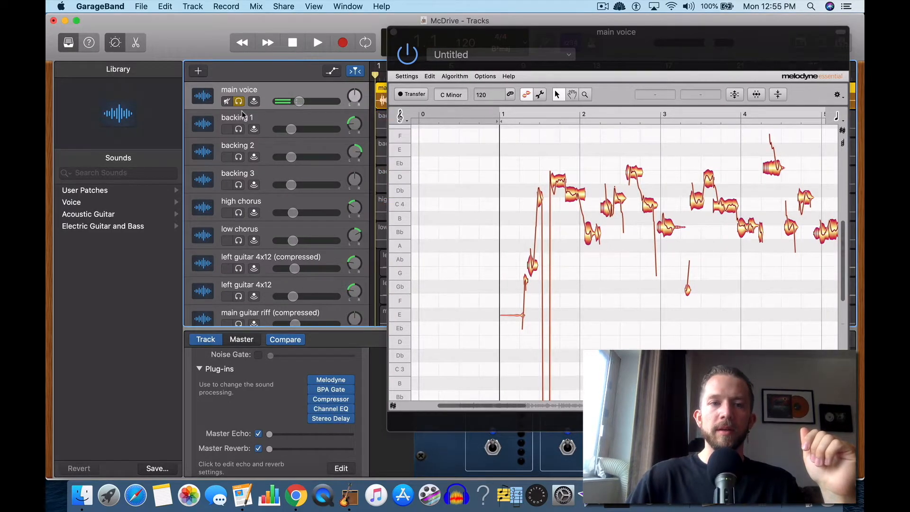
pyautogui.click(239, 101)
pyautogui.click(239, 101)
# Step: Play the soloed main voice from bar 1 to about bar 4, then stop playback
pyautogui.click(316, 42)
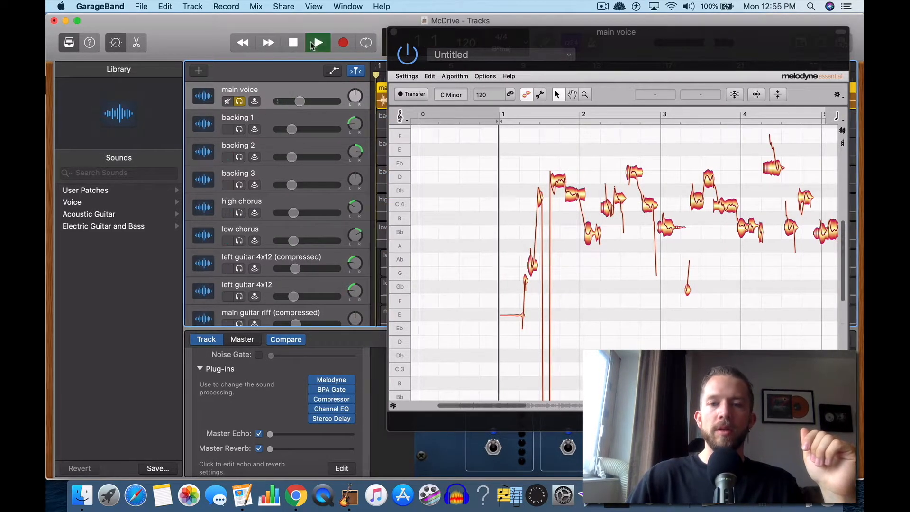
pyautogui.moveTo(640, 47); pyautogui.dragTo(603, 47)
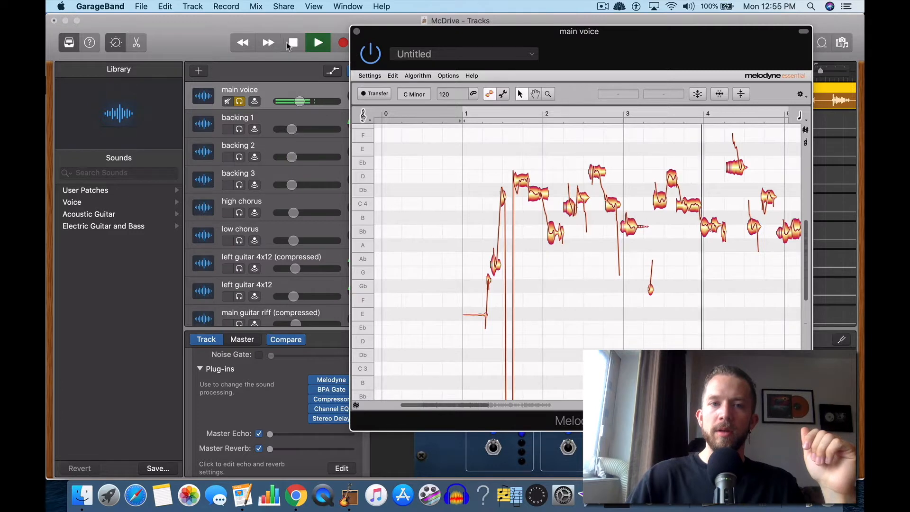
pyautogui.press('space')
# Step: Raise three consecutive vocal notes around bar 2 by a semitone to Eb4, D4 and B3, and listen to the result
pyautogui.moveTo(522, 182); pyautogui.dragTo(539, 190)
pyautogui.moveTo(554, 238); pyautogui.dragTo(554, 224)
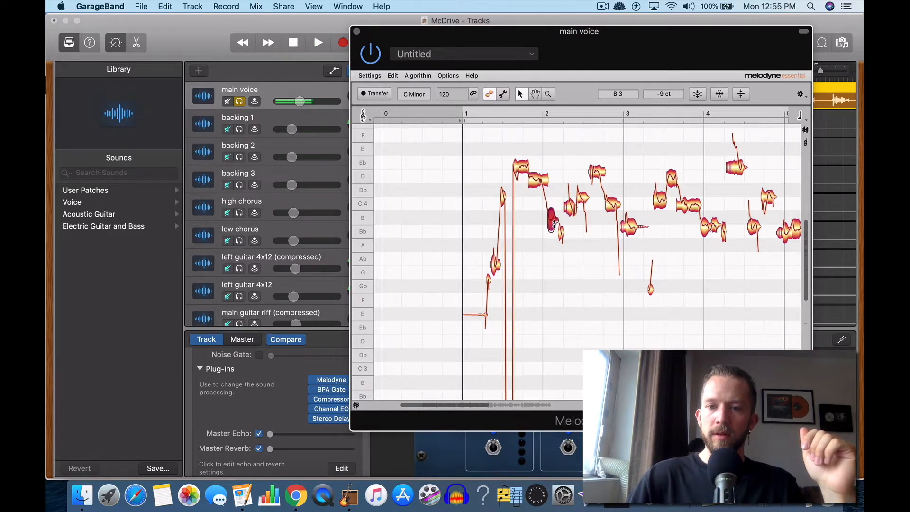
pyautogui.click(556, 266)
pyautogui.click(317, 42)
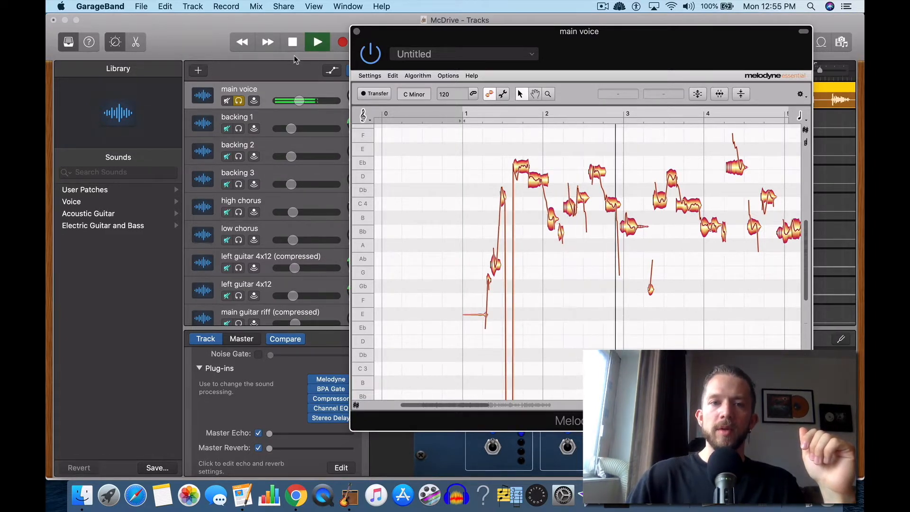
pyautogui.press('space')
# Step: Raise the Eb4 vocal note between bars 1 and 2 to E4 and play the phrase back
pyautogui.click(523, 164)
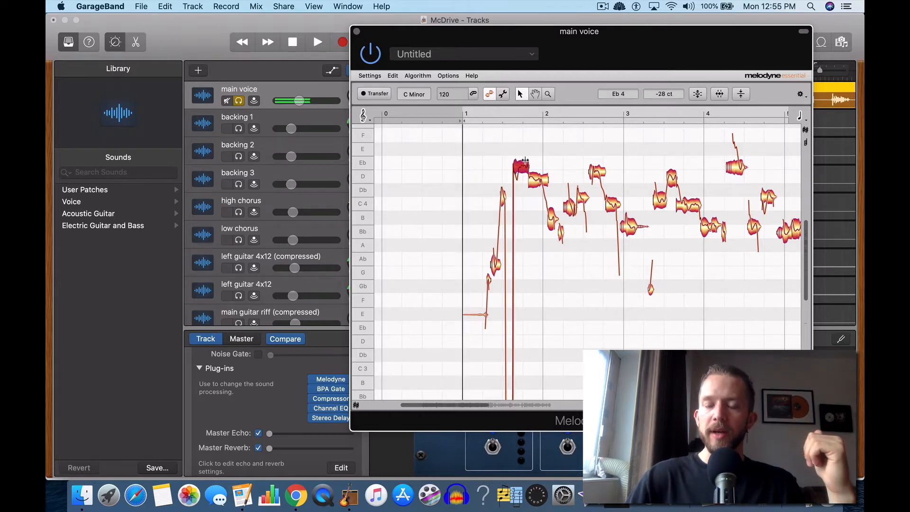
pyautogui.moveTo(523, 156); pyautogui.dragTo(523, 142)
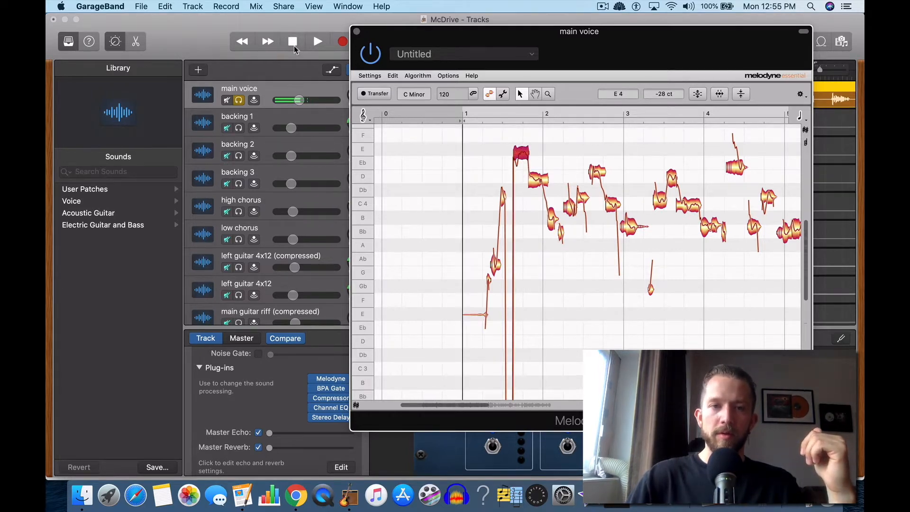
pyautogui.click(316, 42)
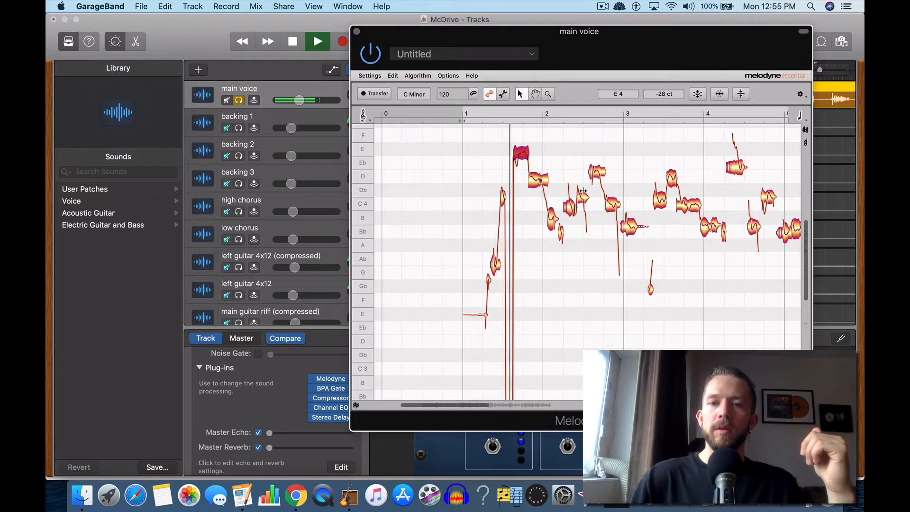
pyautogui.press('space')
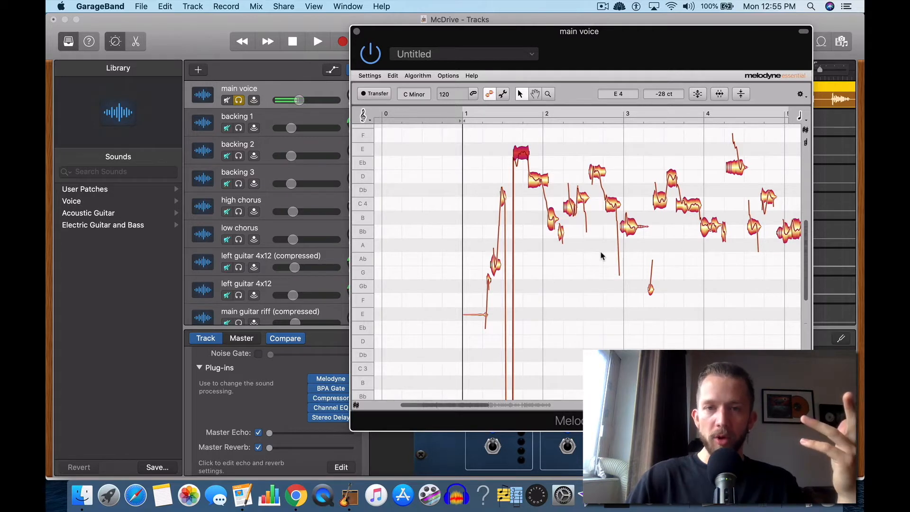
# Step: Look over the transferred vocal notes through about bar 7 in Melodyne and close its window
pyautogui.moveTo(610, 55); pyautogui.dragTo(491, 52)
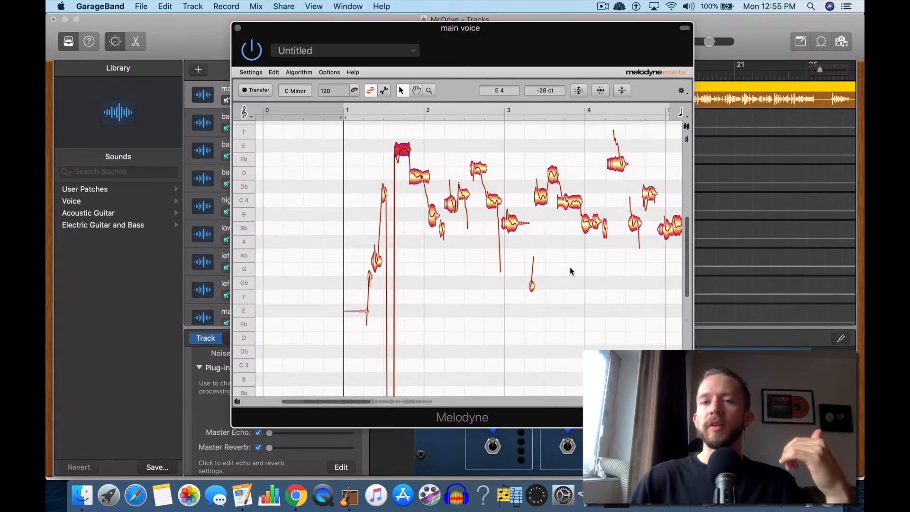
pyautogui.hscroll(5, 599, 238)
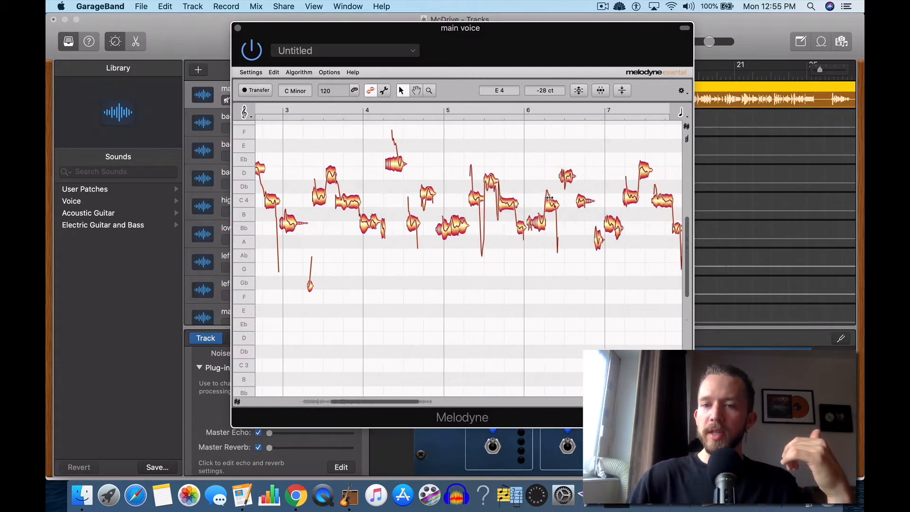
pyautogui.hscroll(-2, 476, 244)
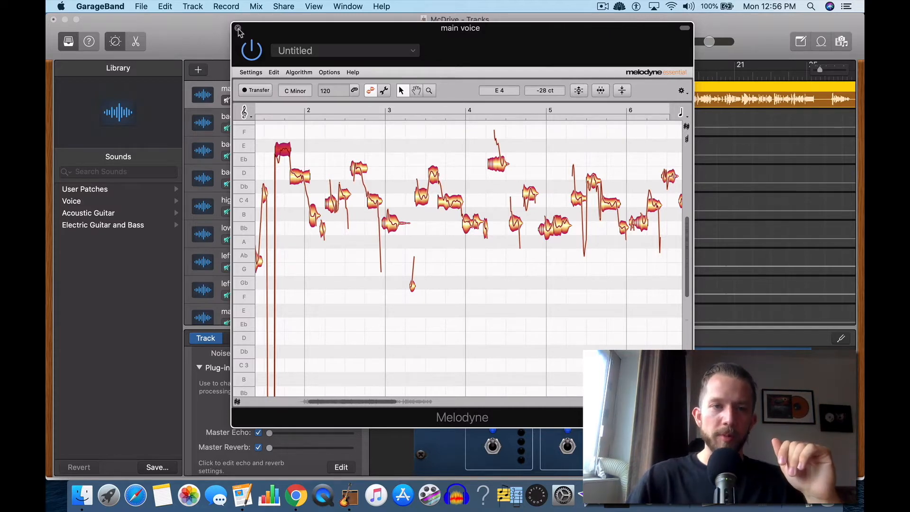
pyautogui.click(237, 28)
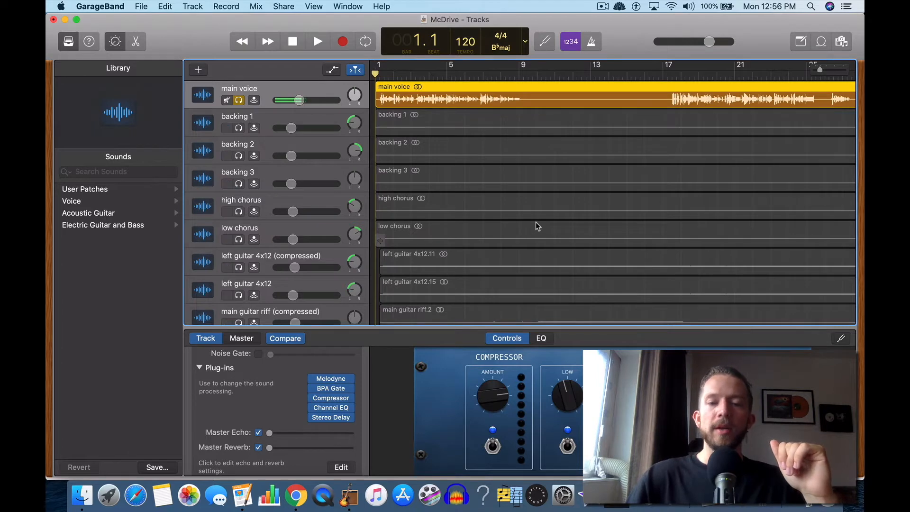
# Step: Open the BPA Gate plug-in on the main voice track and place its window over the tracks
pyautogui.moveTo(321, 394)
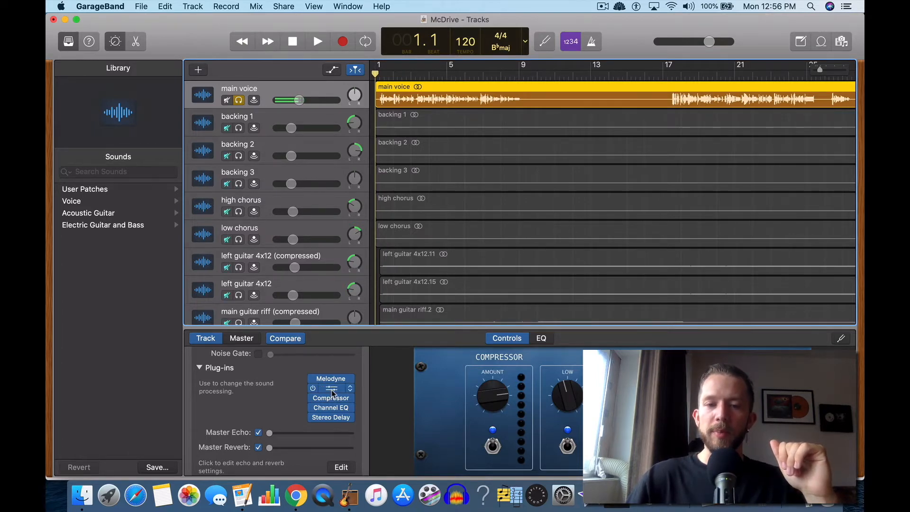
pyautogui.click(333, 392)
pyautogui.moveTo(324, 78); pyautogui.dragTo(571, 192)
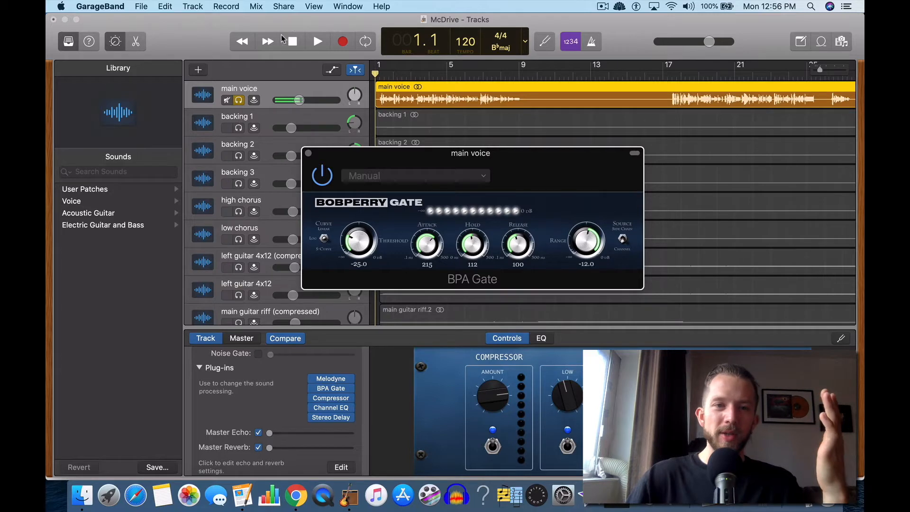
# Step: Enable the built-in Noise Gate on the main voice track and close the BPA Gate window
pyautogui.scroll(2, 255, 425)
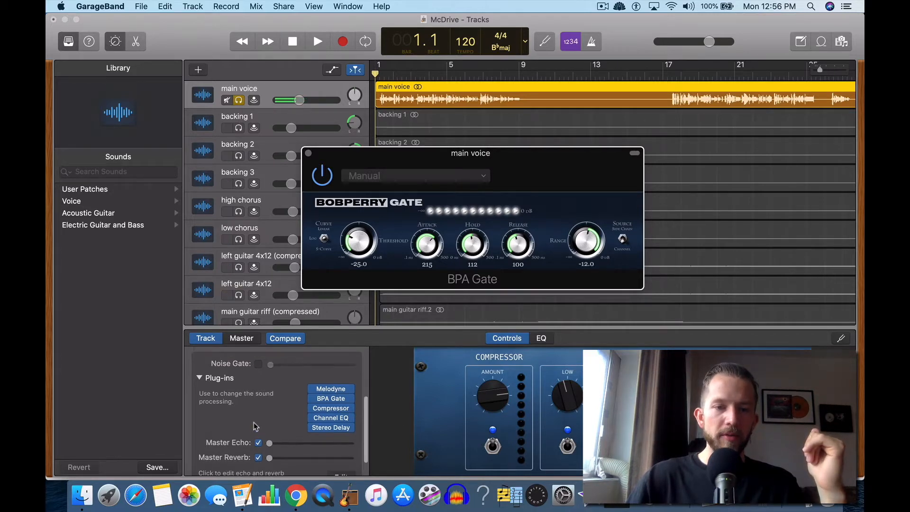
pyautogui.click(257, 364)
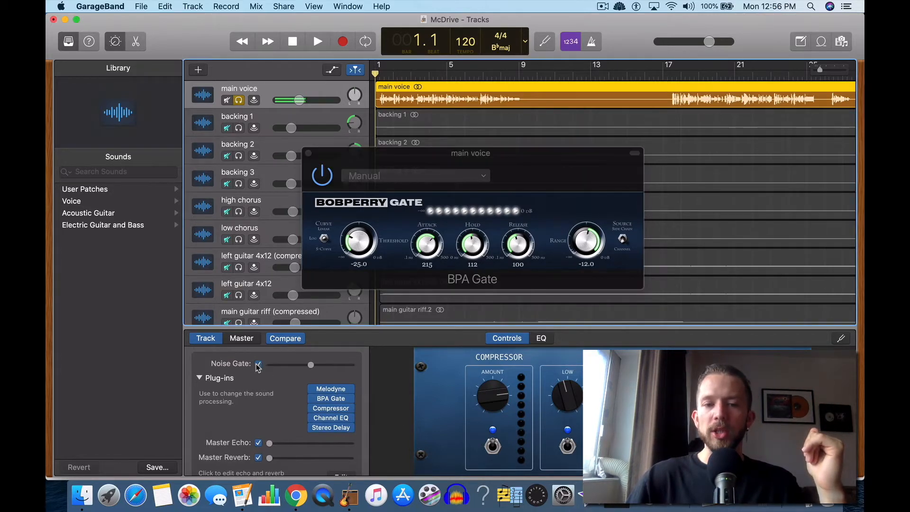
pyautogui.click(308, 153)
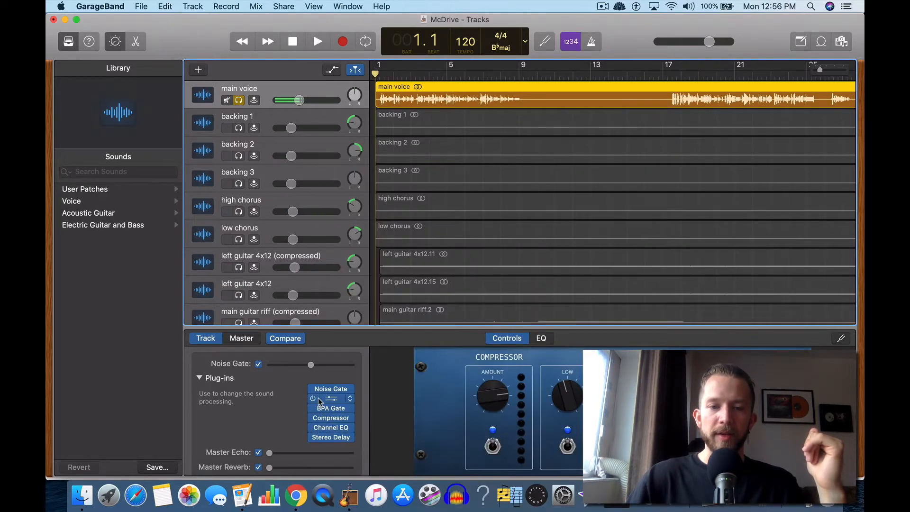
# Step: Remove Melodyne from the main voice track's plug-in chain
pyautogui.click(341, 400)
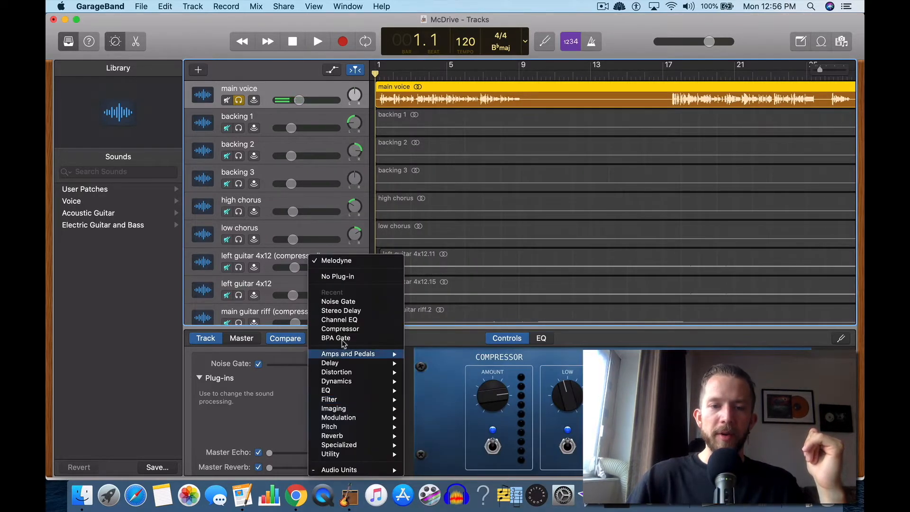
pyautogui.click(339, 279)
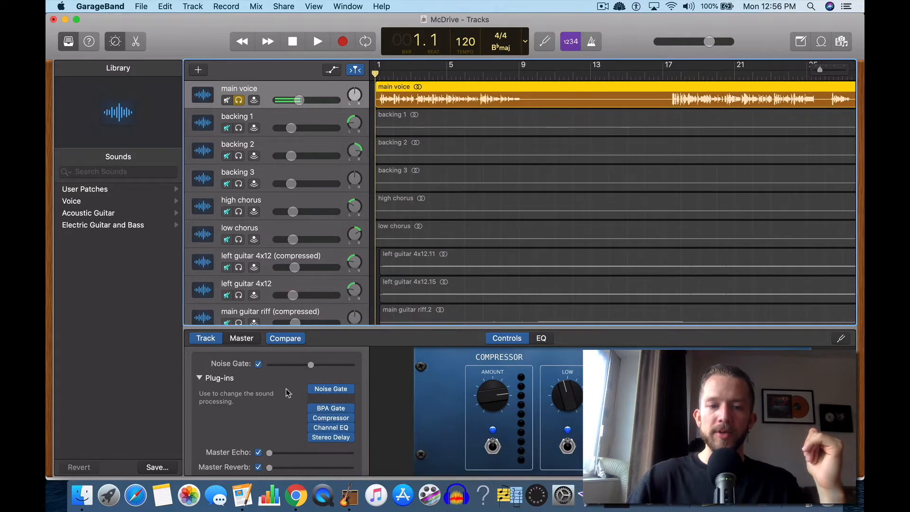
pyautogui.scroll(1, 318, 379)
pyautogui.moveTo(311, 380)
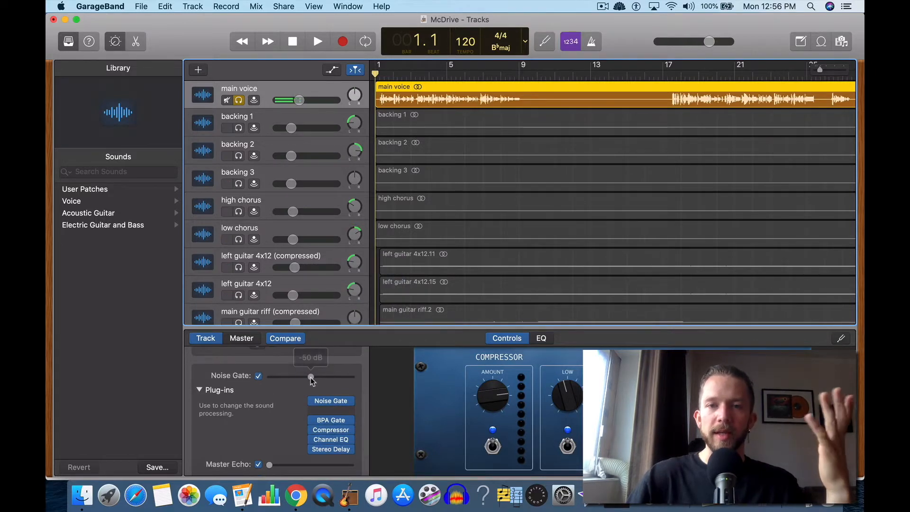
# Step: Place BPA Gate directly after Noise Gate, open it with its window over the tracks, and turn the track's Noise Gate off
pyautogui.click(332, 411)
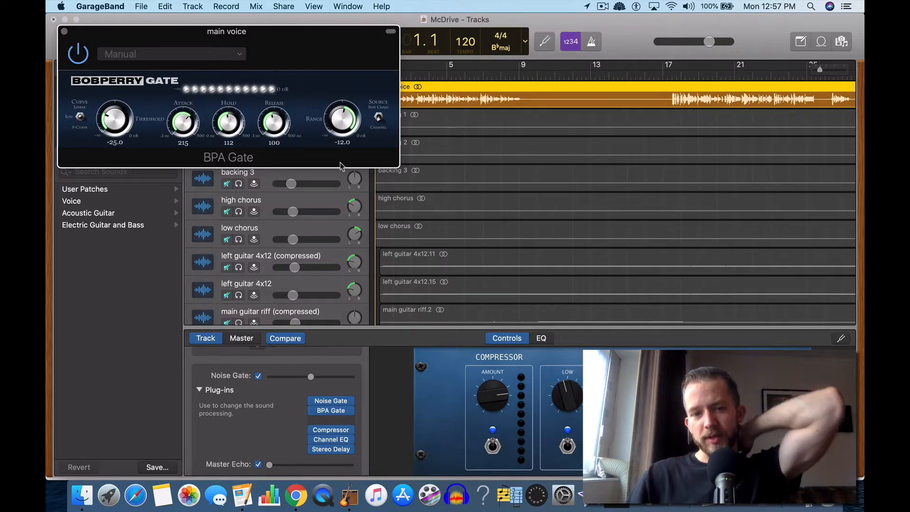
pyautogui.moveTo(326, 61); pyautogui.dragTo(478, 62)
pyautogui.click(258, 376)
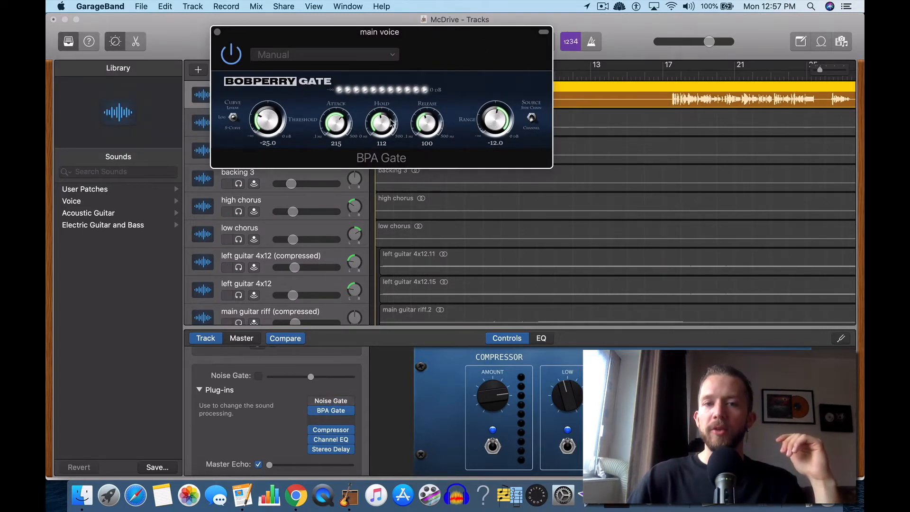
pyautogui.moveTo(498, 57); pyautogui.dragTo(662, 167)
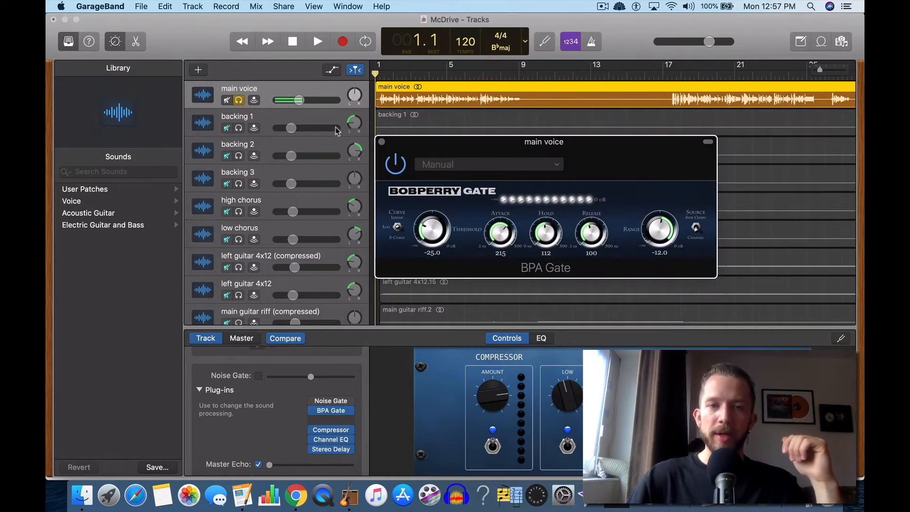
# Step: Raise the main voice track's volume slightly and bypass the BPA Gate plug-in
pyautogui.click(299, 100)
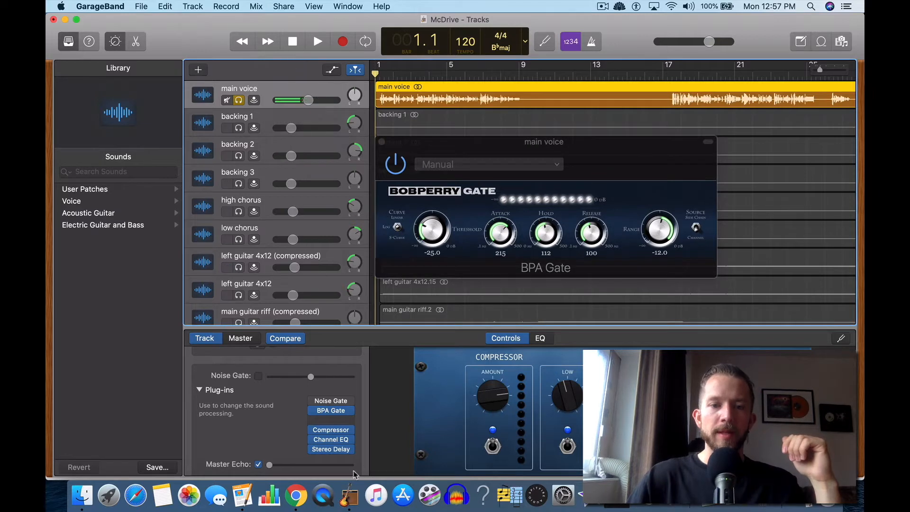
pyautogui.click(311, 410)
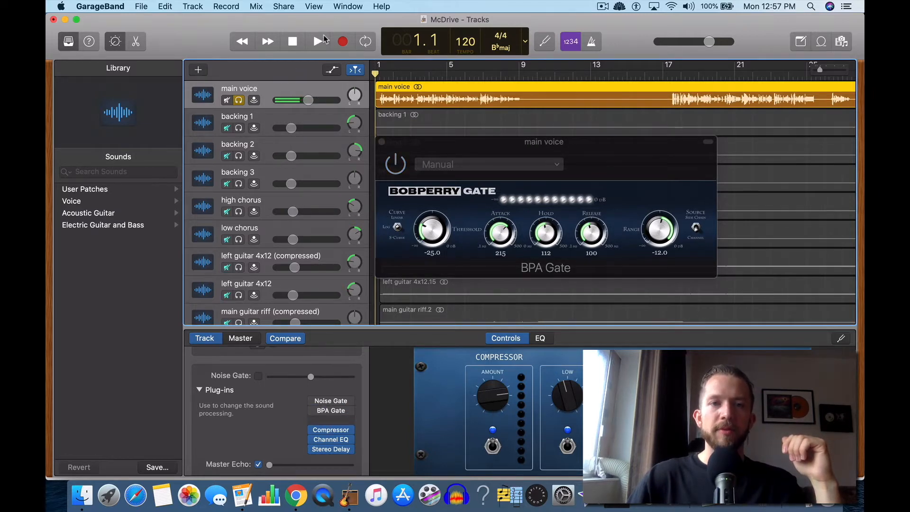
# Step: Listen to the ungated main voice from bar 1 and from about bar 17, then return the playhead to the start
pyautogui.click(323, 37)
pyautogui.click(304, 38)
pyautogui.click(305, 39)
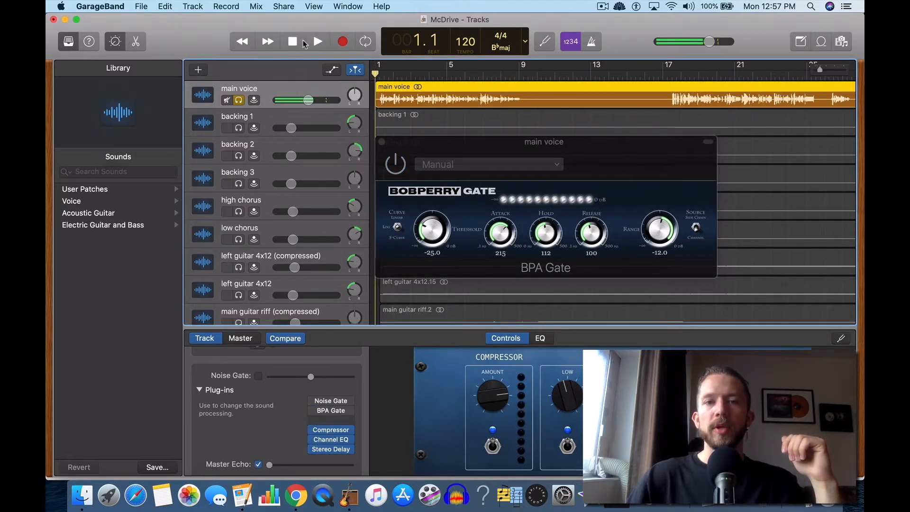
pyautogui.click(318, 42)
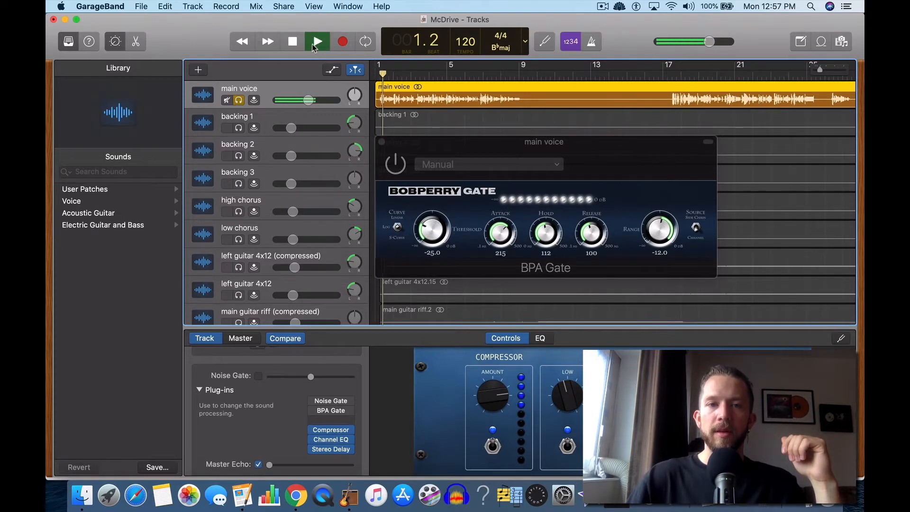
pyautogui.press('space')
pyautogui.moveTo(386, 75); pyautogui.dragTo(667, 74)
pyautogui.press('space')
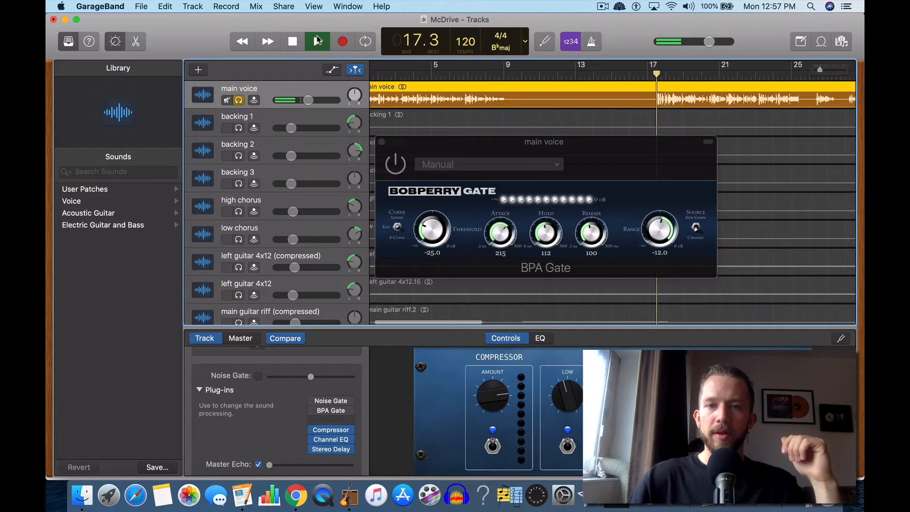
pyautogui.doubleClick(292, 41)
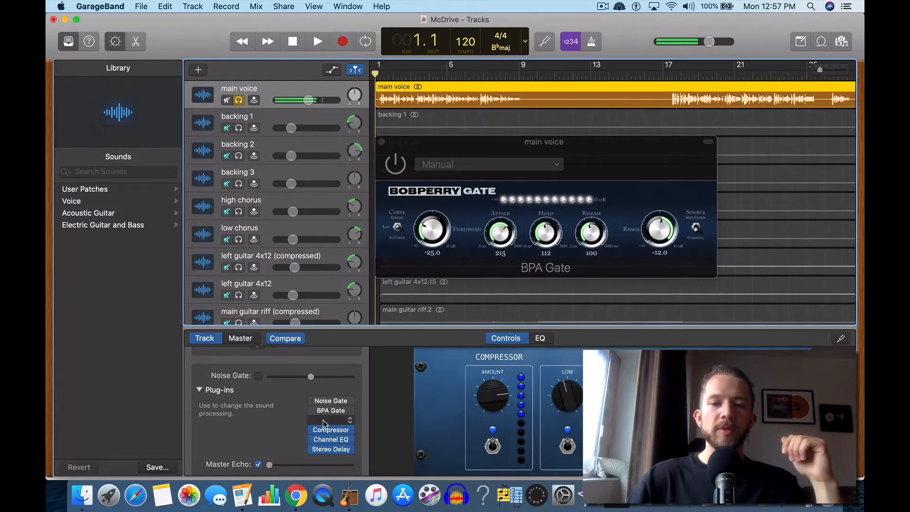
# Step: Turn the main voice track's Noise Gate back on and set its threshold to -41 dB
pyautogui.click(313, 402)
pyautogui.moveTo(312, 379); pyautogui.dragTo(317, 380)
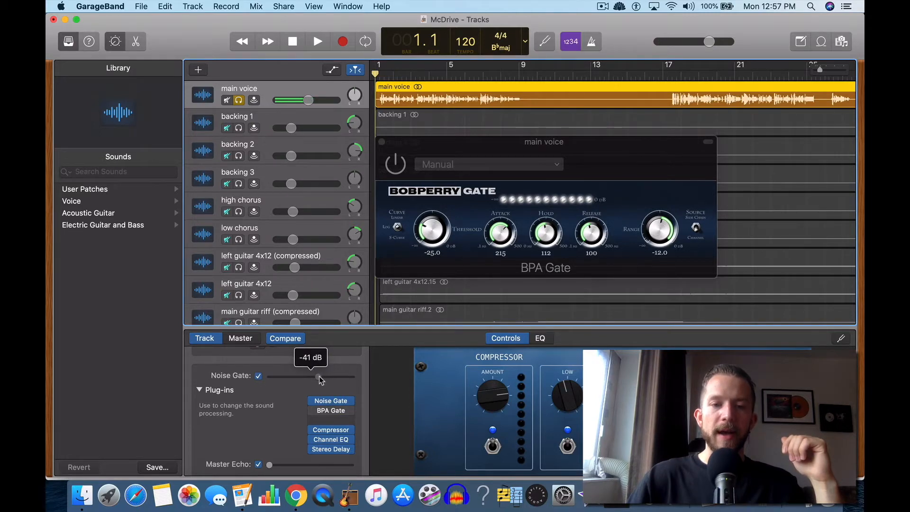
# Step: Play the main voice from bar 1 with its Noise Gate on, and look over the waveform past bar 17
pyautogui.moveTo(320, 379); pyautogui.dragTo(322, 378)
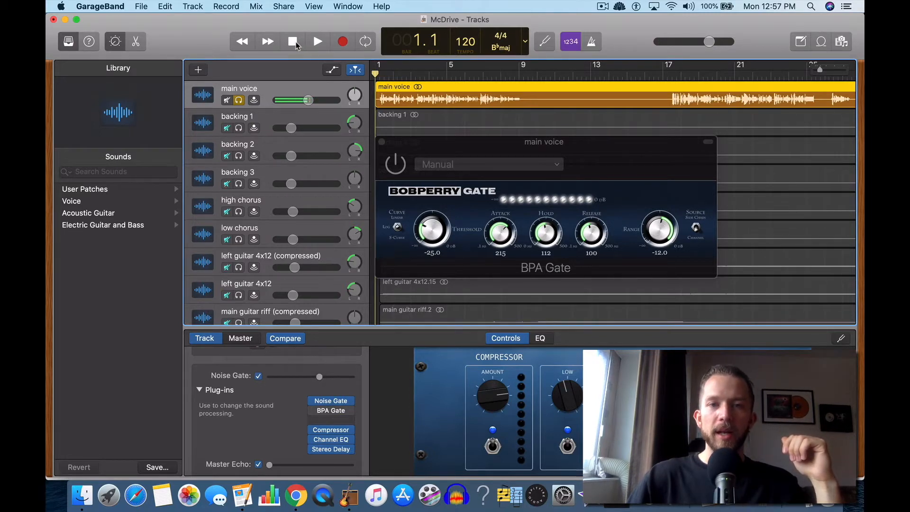
pyautogui.click(317, 42)
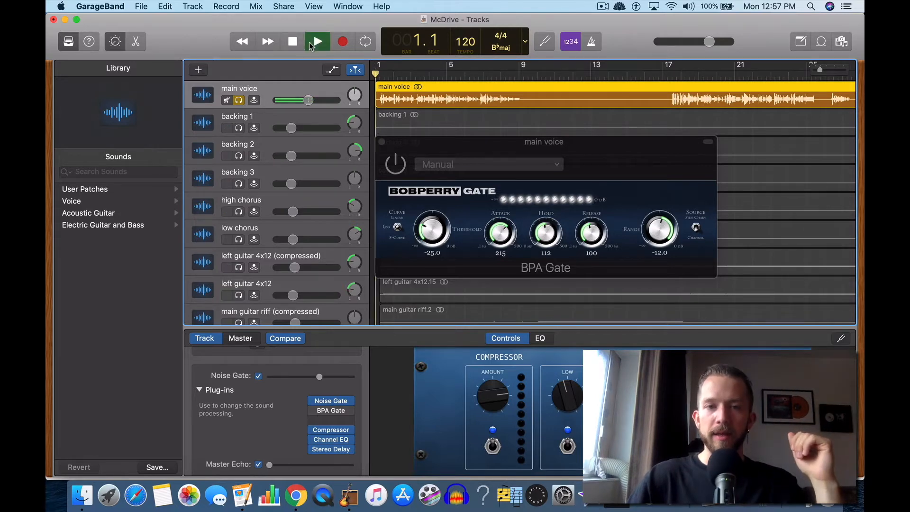
pyautogui.click(317, 41)
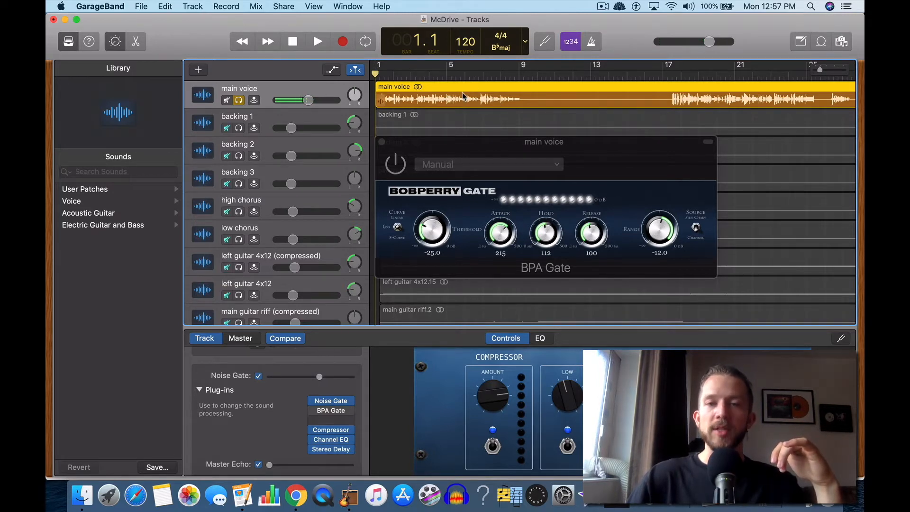
pyautogui.hscroll(5, 505, 113)
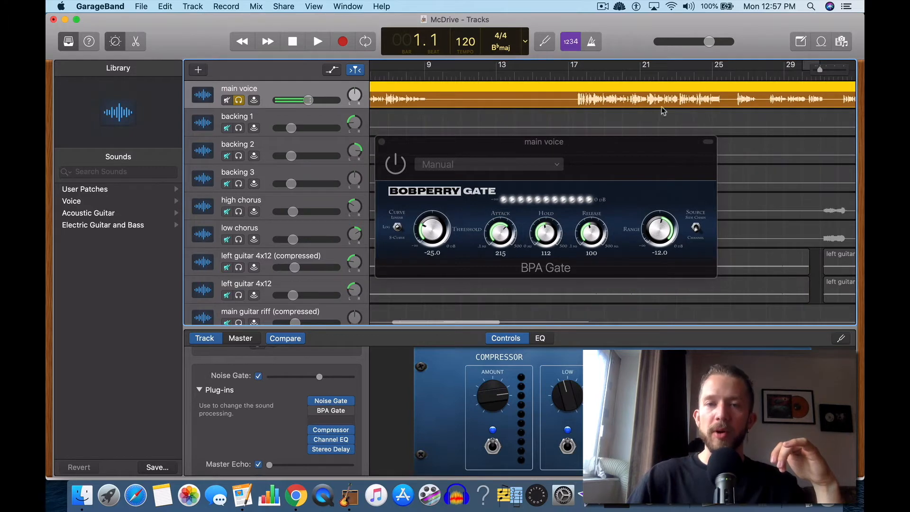
pyautogui.hscroll(-5, 636, 114)
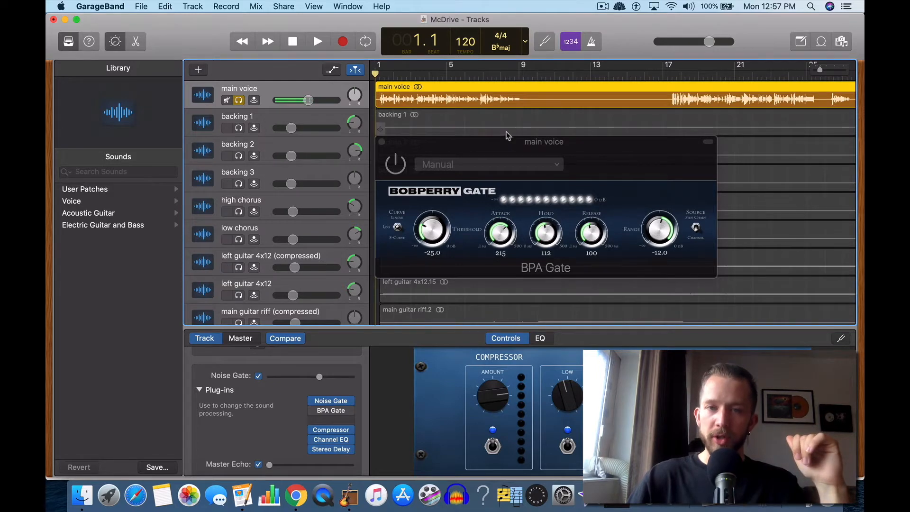
# Step: Turn the main voice's Noise Gate off, enable BPA Gate instead, and play the track briefly from the start
pyautogui.click(313, 401)
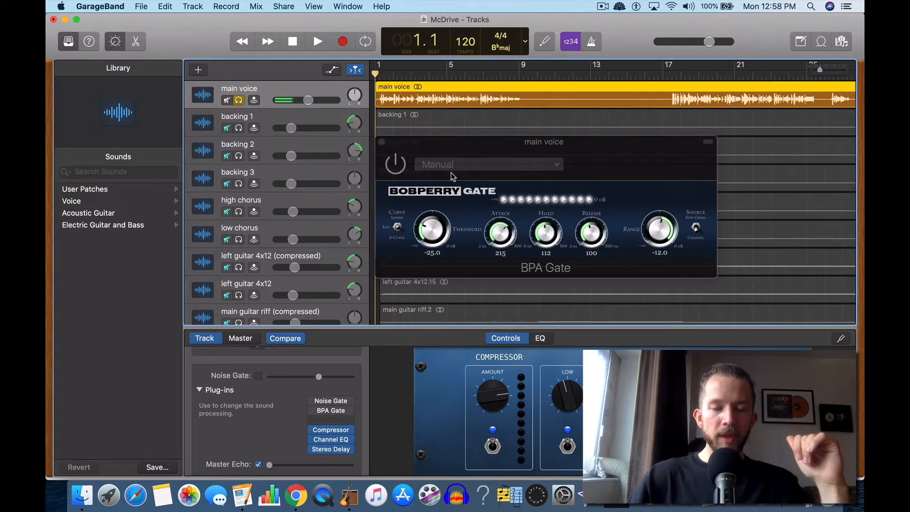
pyautogui.click(314, 410)
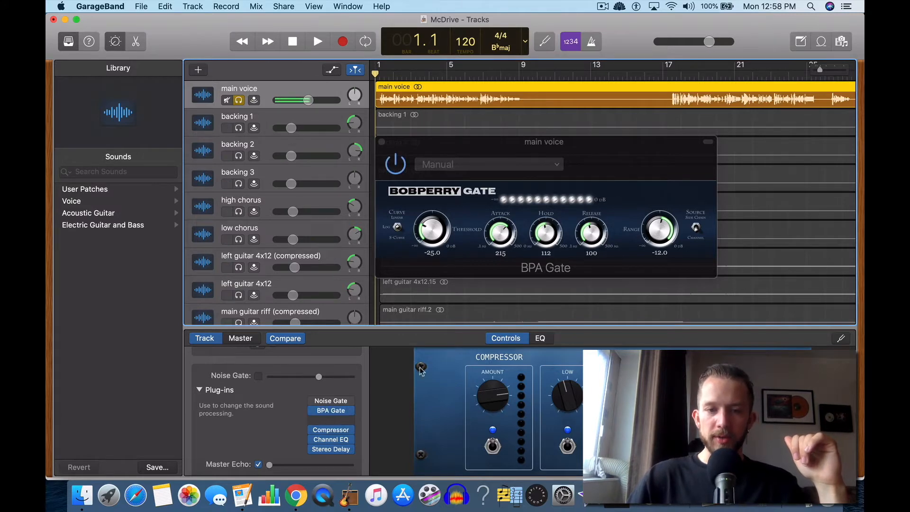
pyautogui.click(312, 47)
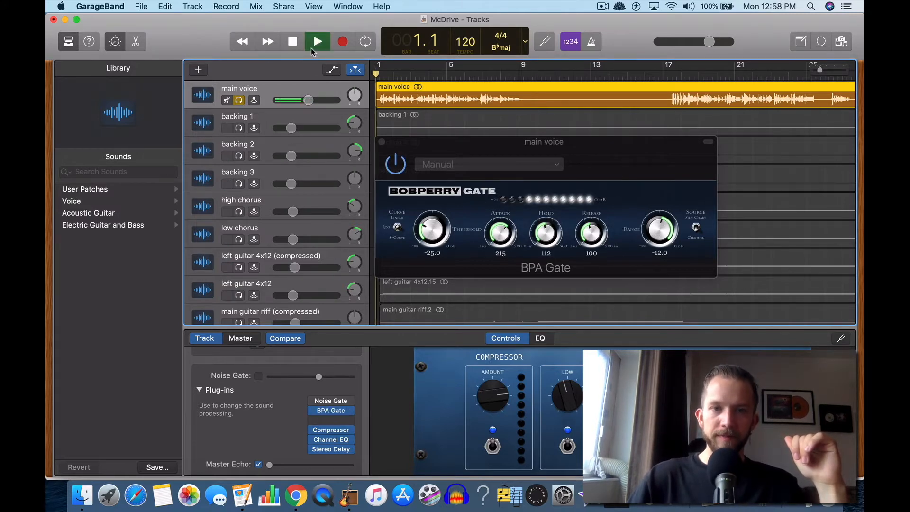
pyautogui.click(294, 44)
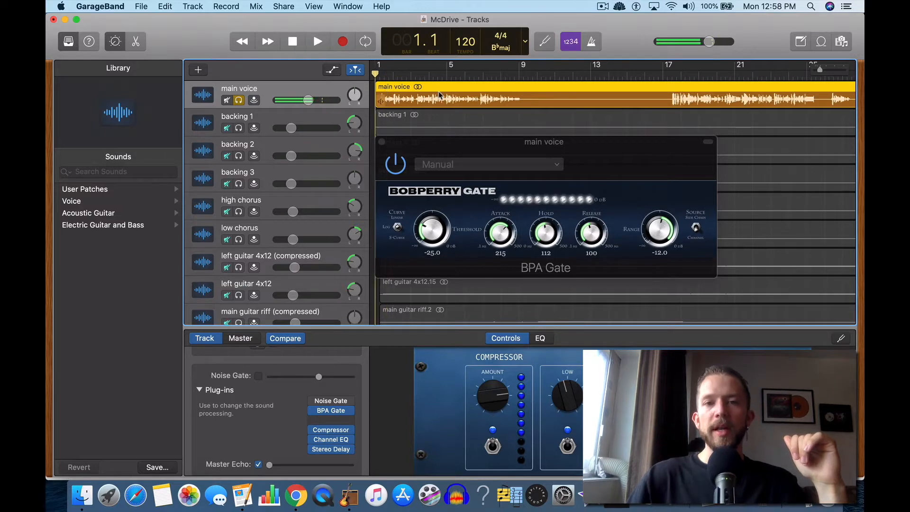
# Step: Zoom in on the start of the main voice, play its opening through BPA Gate, and return the playhead to the start
pyautogui.scroll(5, 408, 93)
pyautogui.click(404, 74)
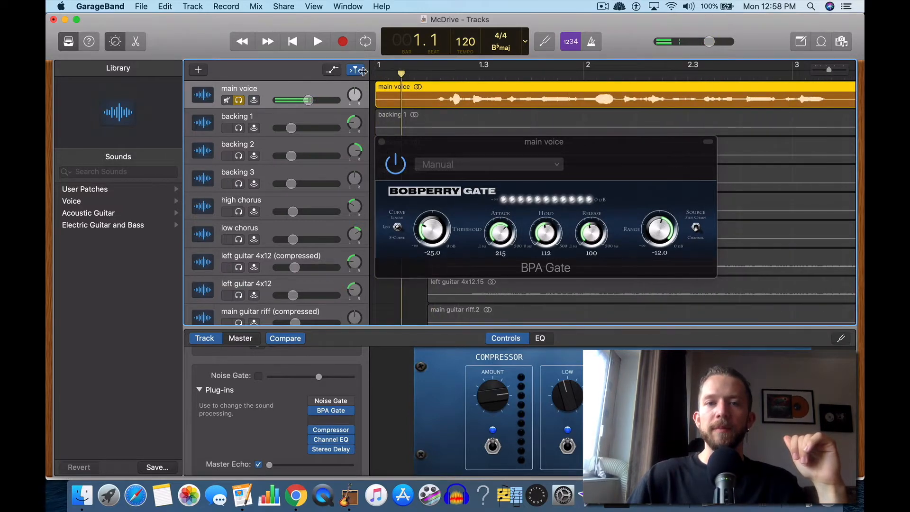
pyautogui.click(316, 47)
pyautogui.click(292, 43)
pyautogui.click(293, 42)
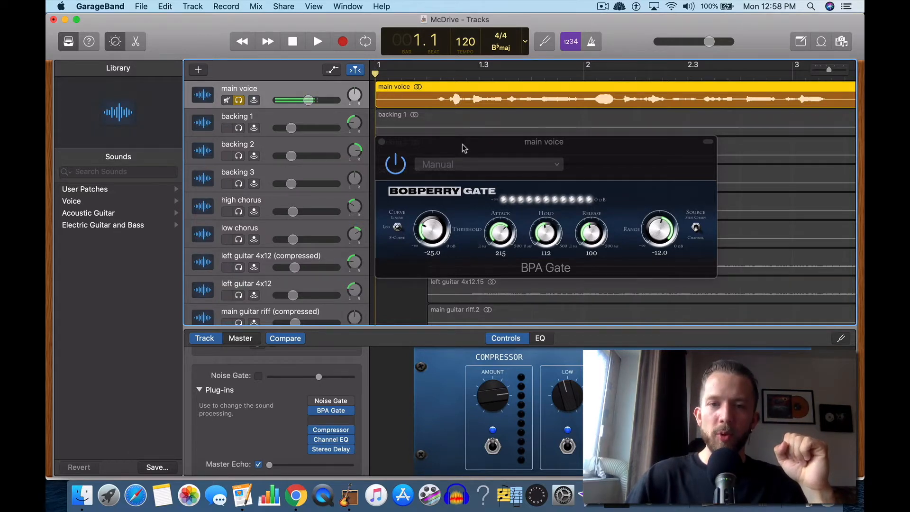
# Step: Shift the BPA Gate window slightly and examine the main voice waveform through the silent stretch between bars 9 and 17
pyautogui.moveTo(461, 143); pyautogui.dragTo(439, 146)
pyautogui.hscroll(10, 528, 123)
pyautogui.hscroll(20, 528, 122)
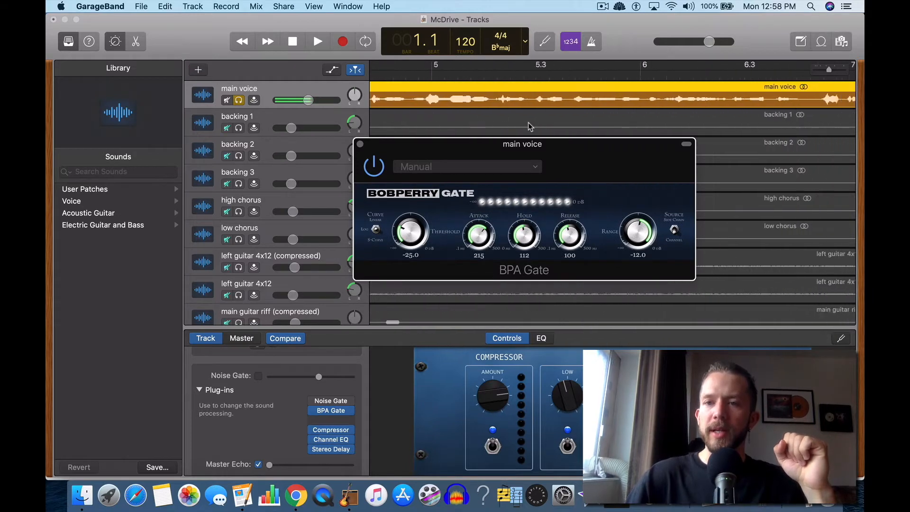
pyautogui.hscroll(17, 528, 122)
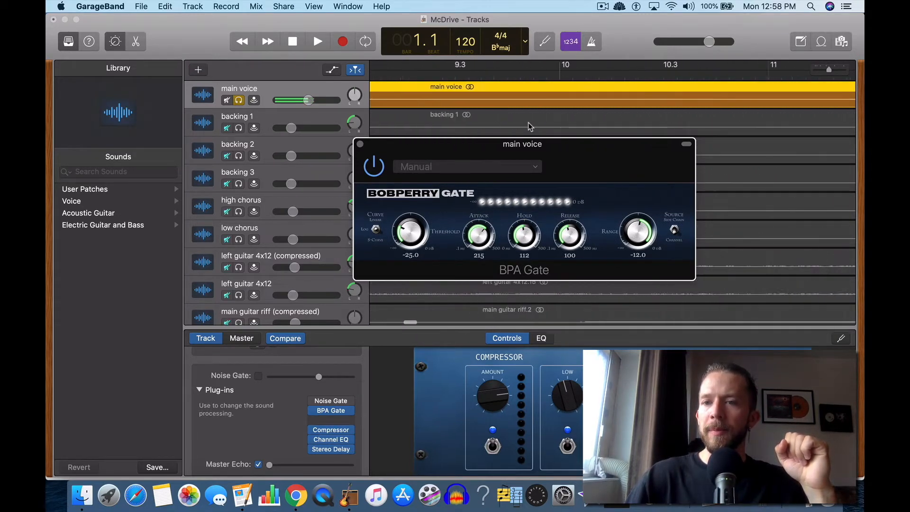
pyautogui.hscroll(12, 528, 123)
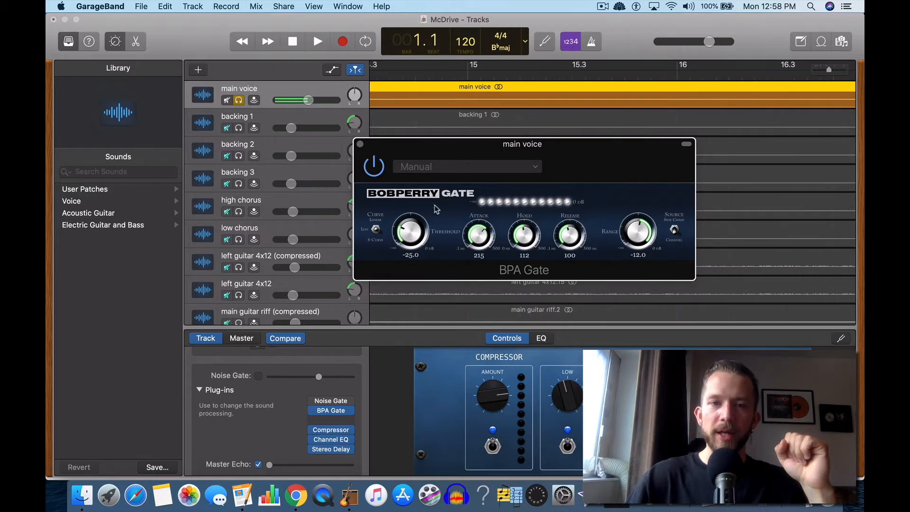
pyautogui.scroll(-5, 444, 121)
pyautogui.hscroll(-8, 409, 122)
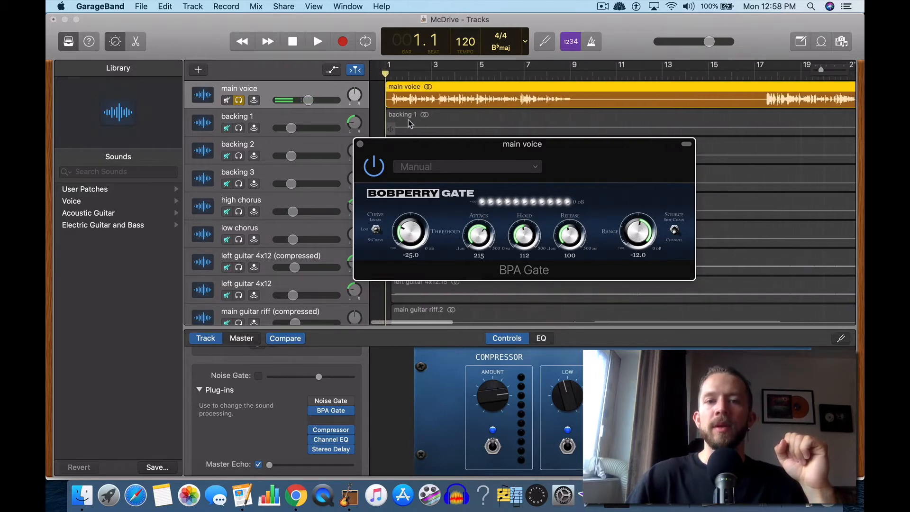
# Step: Play the main voice from bar 1 through BPA Gate, lowering the track's volume slightly
pyautogui.moveTo(414, 238); pyautogui.dragTo(414, 238)
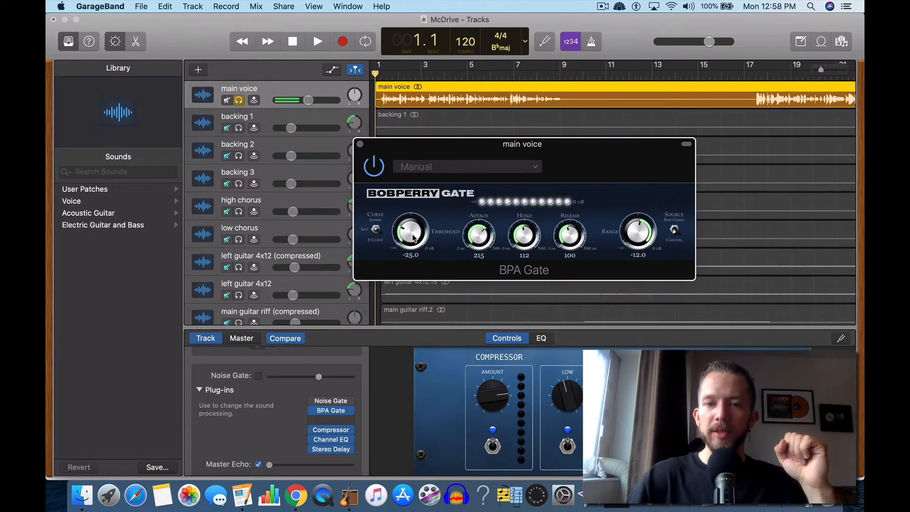
pyautogui.moveTo(415, 238)
pyautogui.mouseDown()
pyautogui.moveTo(414, 283)
pyautogui.moveTo(419, 240)
pyautogui.mouseUp()
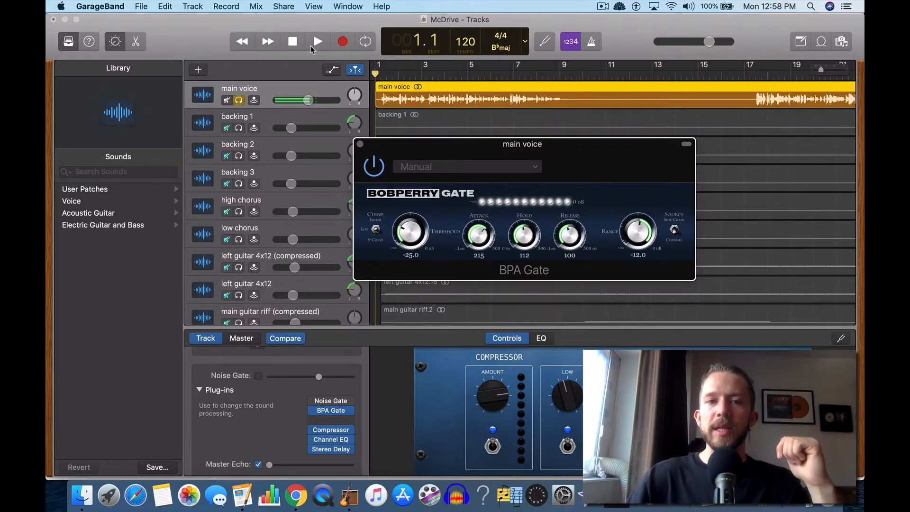
pyautogui.click(314, 43)
pyautogui.moveTo(308, 100); pyautogui.dragTo(292, 100)
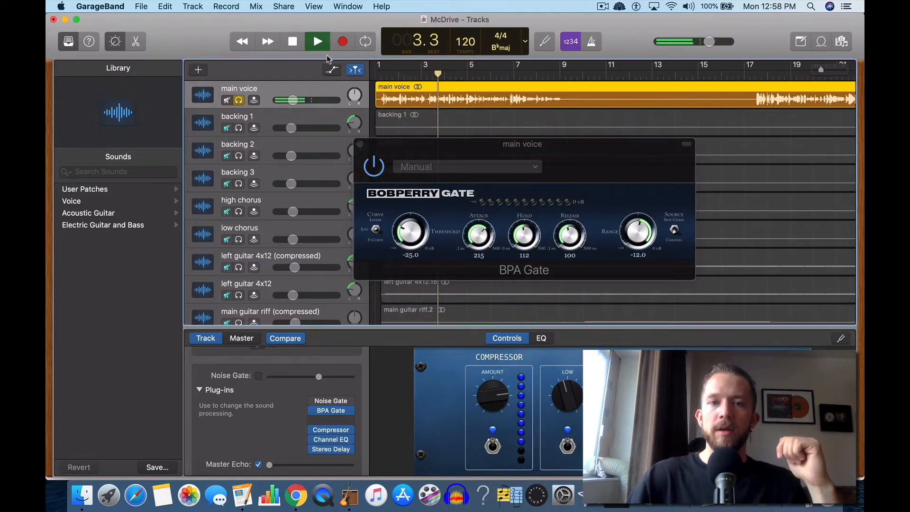
pyautogui.click(299, 47)
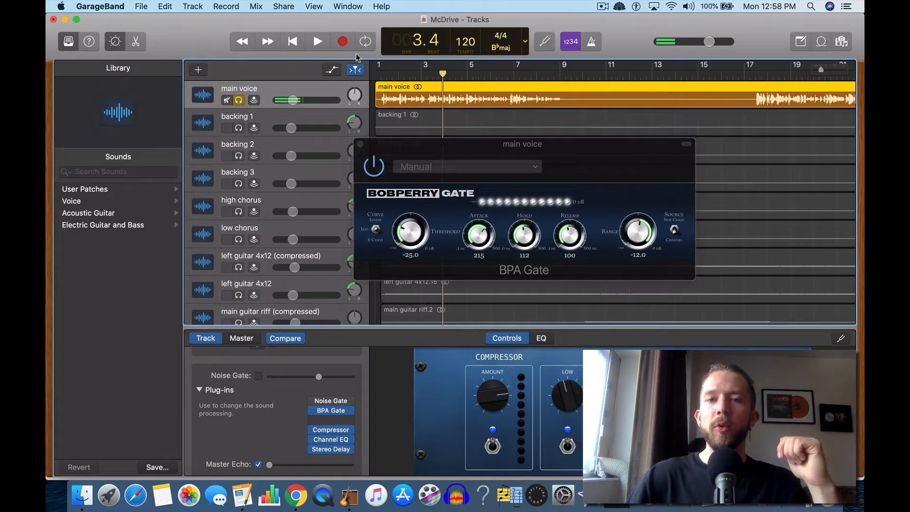
# Step: Play the end of the first vocal passage, set BPA Gate's range to -15.1 dB, and replay from bar 8.3
pyautogui.click(317, 42)
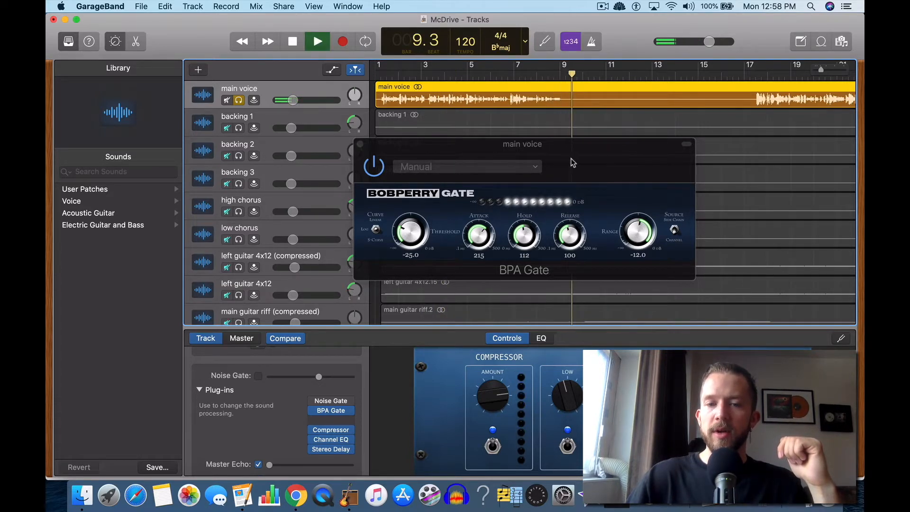
pyautogui.moveTo(637, 231); pyautogui.dragTo(636, 238)
pyautogui.click(551, 73)
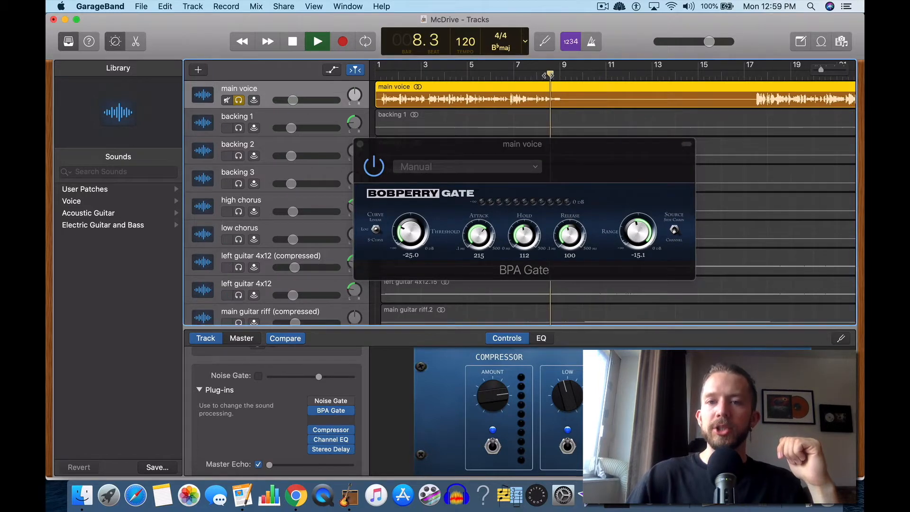
pyautogui.press('space')
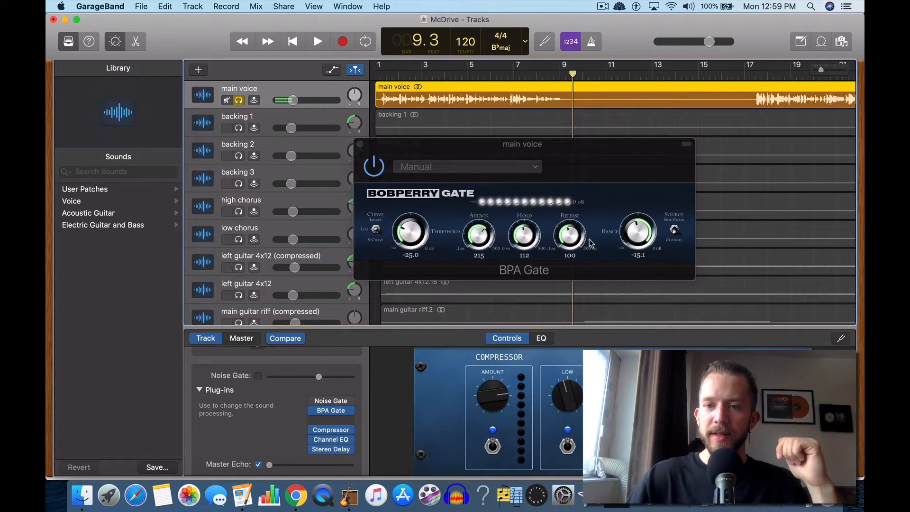
# Step: Listen to the gated second vocal passage from shortly before bar 17, replaying the part around bar 20
pyautogui.hscroll(10, 583, 116)
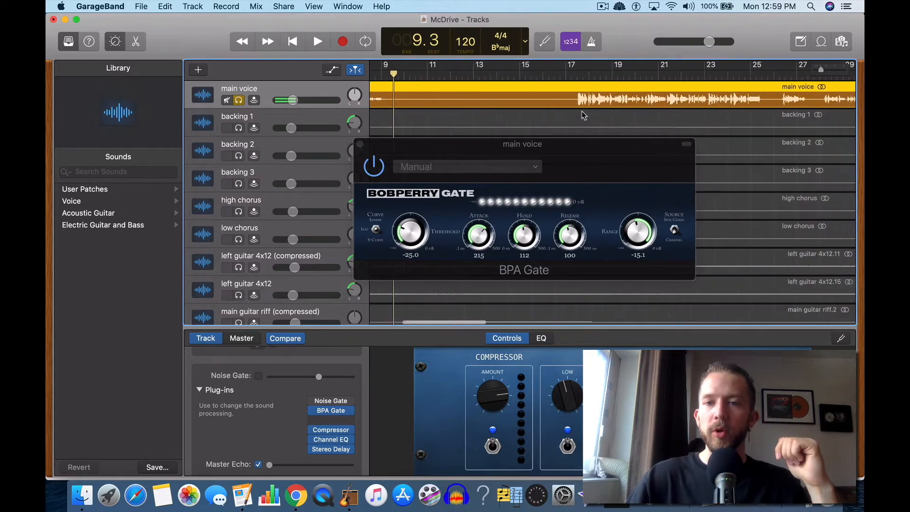
pyautogui.click(549, 76)
pyautogui.press('space')
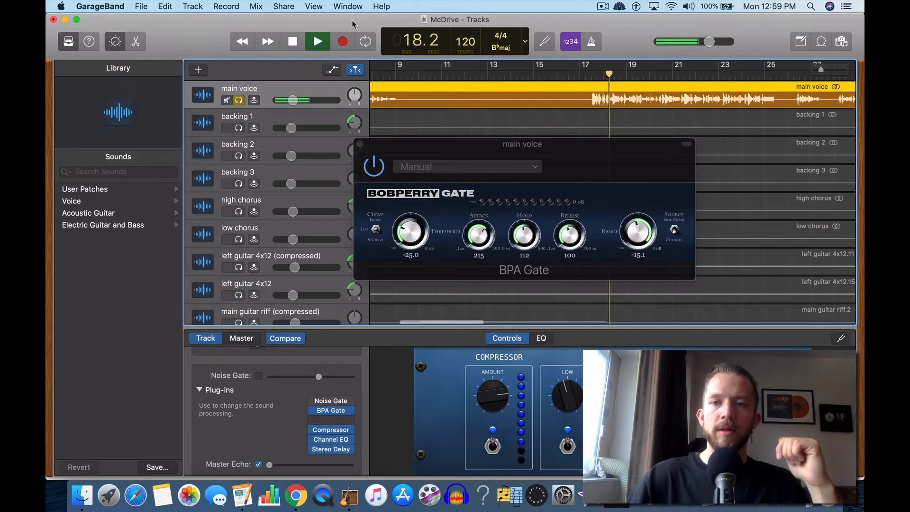
pyautogui.hscroll(5, 586, 117)
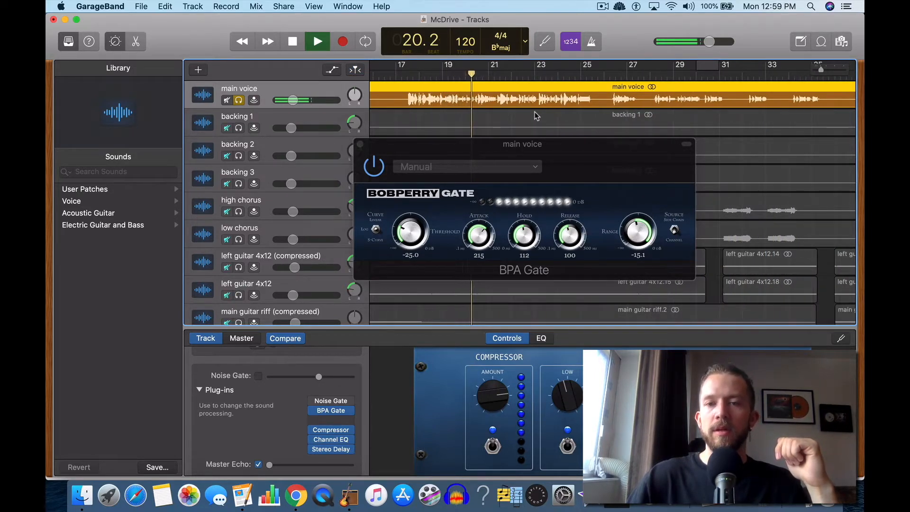
pyautogui.click(467, 77)
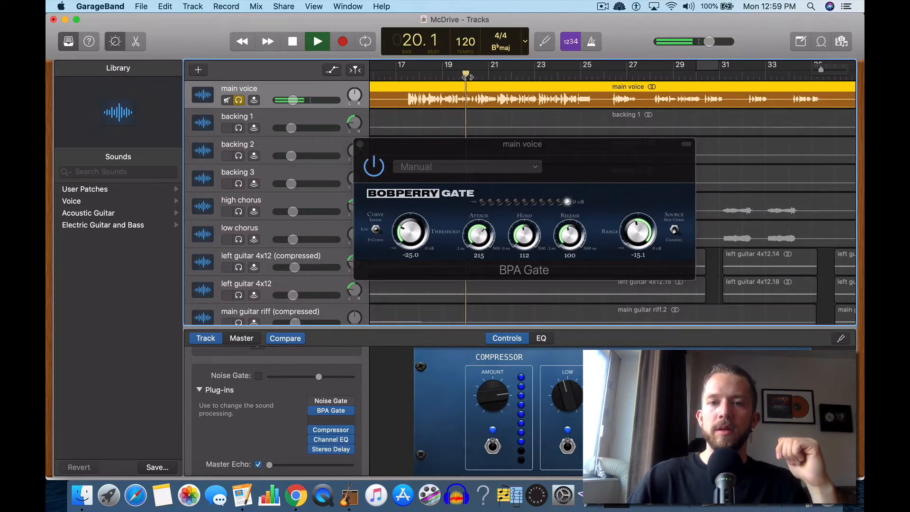
pyautogui.click(464, 77)
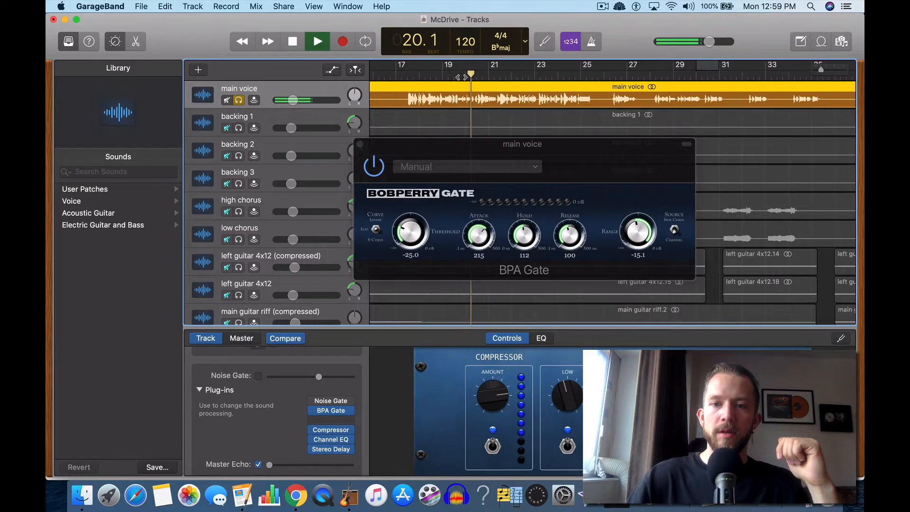
pyautogui.click(293, 43)
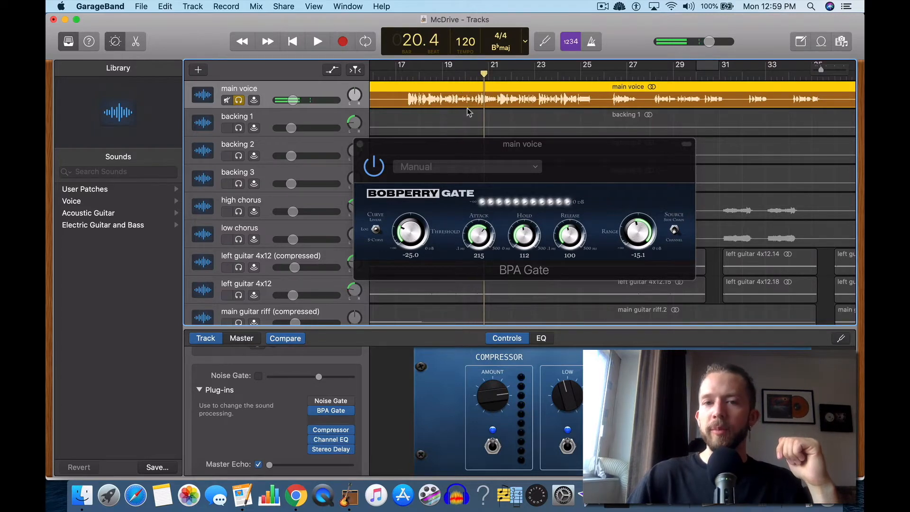
# Step: Raise the system volume, play the gated main voice from bar 19.3 past bar 25, and return the playhead to the start
pyautogui.click(455, 76)
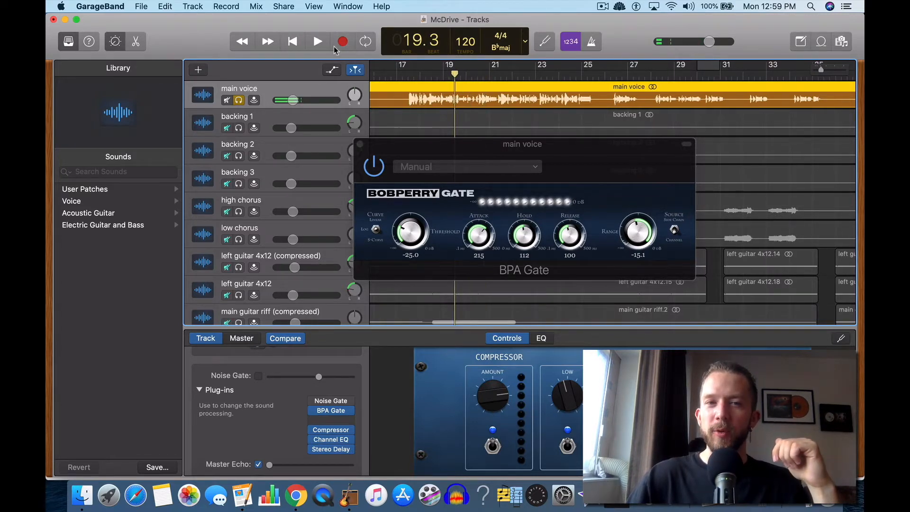
pyautogui.press('XF86AudioRaiseVolume')
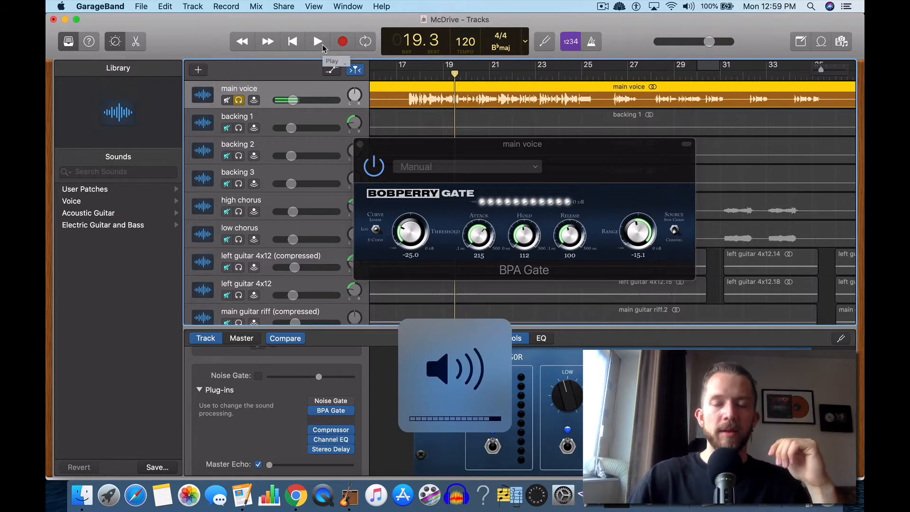
pyautogui.click(323, 47)
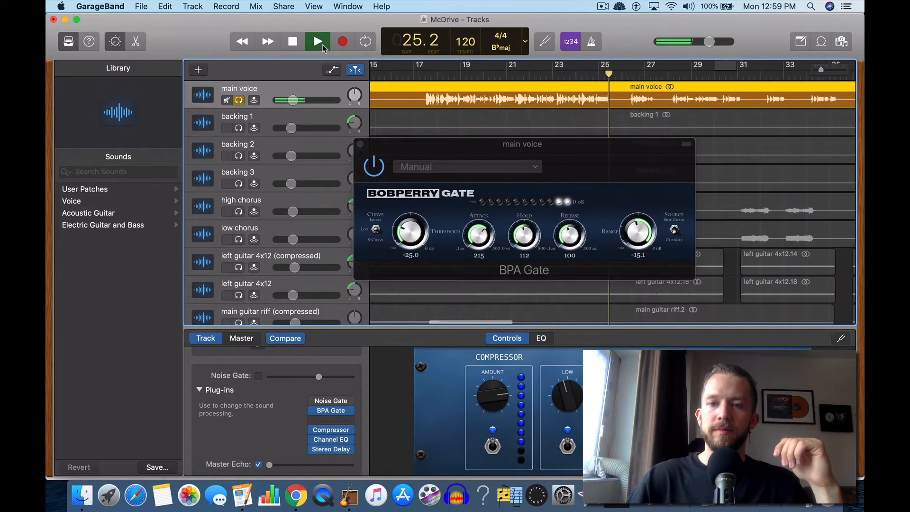
pyautogui.doubleClick(299, 49)
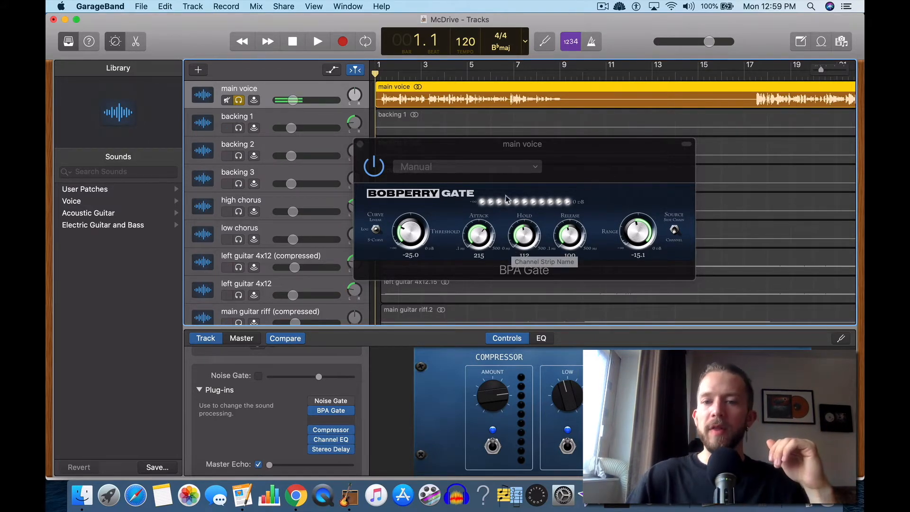
# Step: Close BPA Gate, switch to the vocal plug-ins article in Chrome, and review the MFreeFX Bundle section and its plug-in table
pyautogui.click(360, 144)
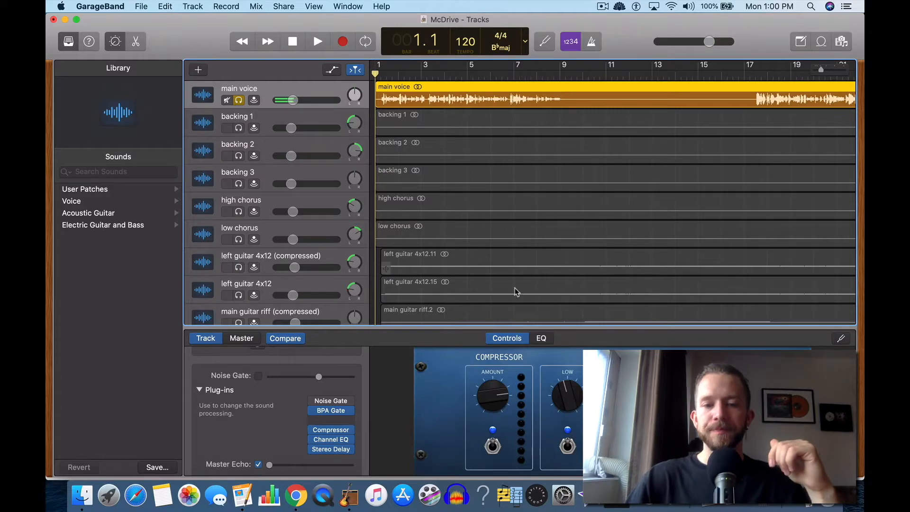
pyautogui.hotkey('ctrl', 'Up')
pyautogui.click(230, 203)
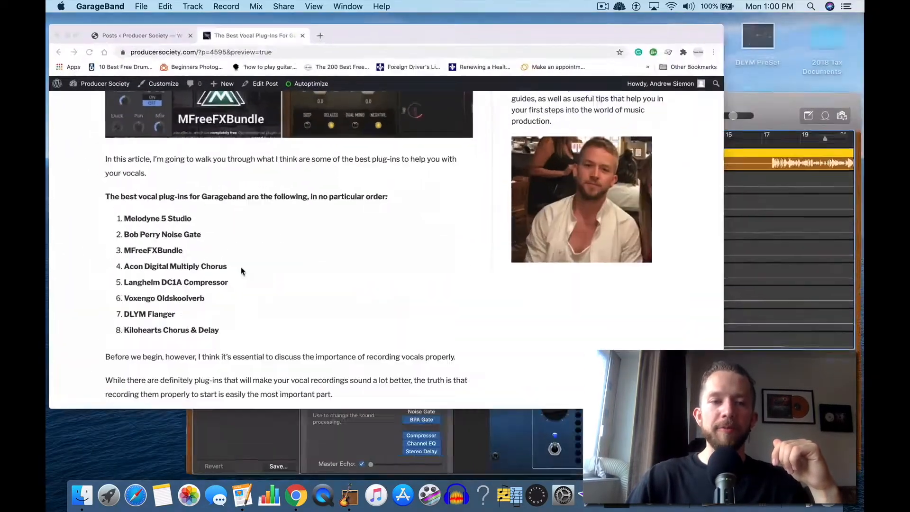
pyautogui.scroll(3, 305, 294)
pyautogui.scroll(-20, 306, 294)
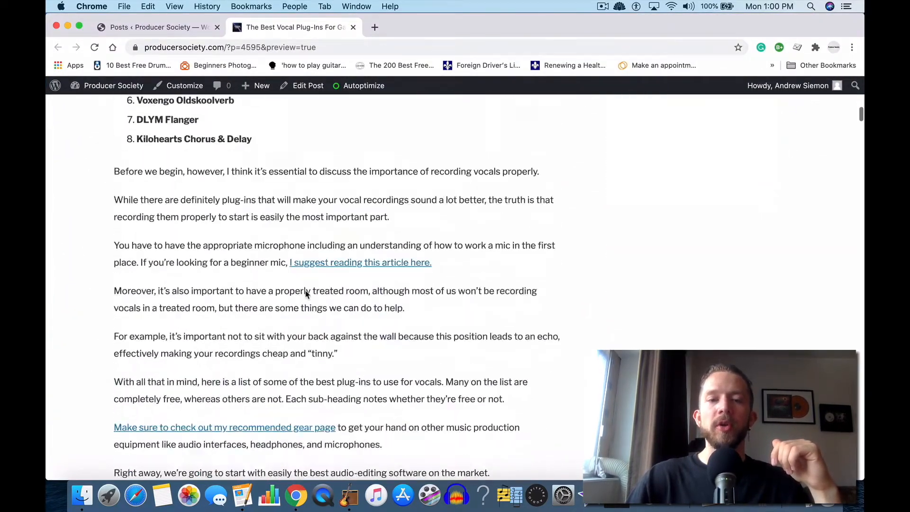
pyautogui.scroll(-15, 306, 294)
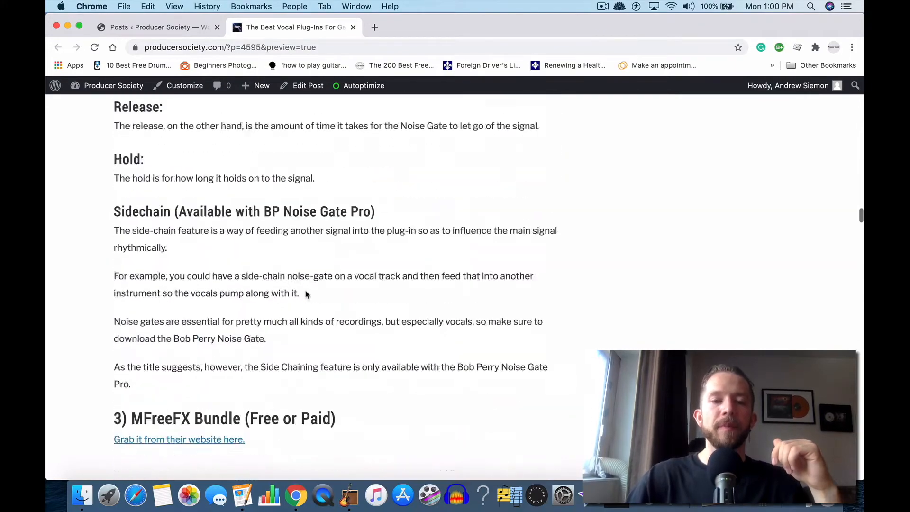
pyautogui.scroll(3, 306, 294)
pyautogui.scroll(5, 306, 294)
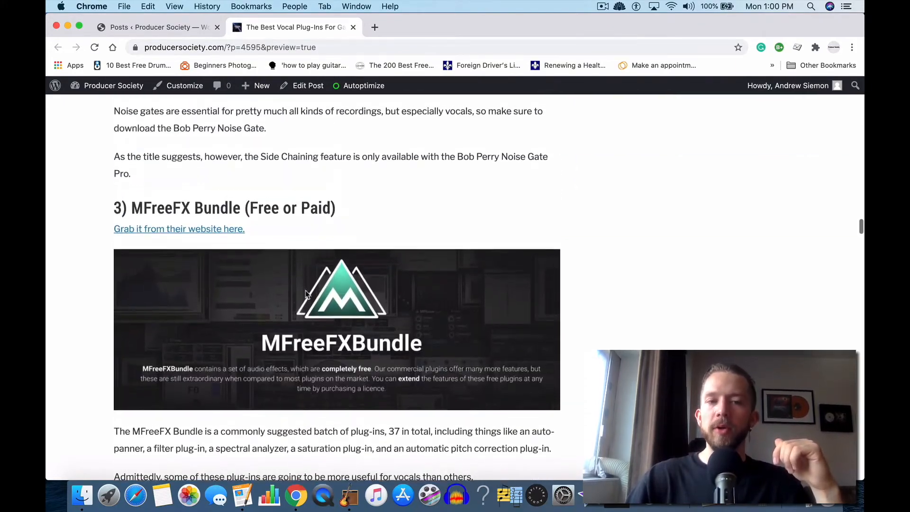
pyautogui.scroll(-12, 306, 294)
pyautogui.scroll(-20, 306, 294)
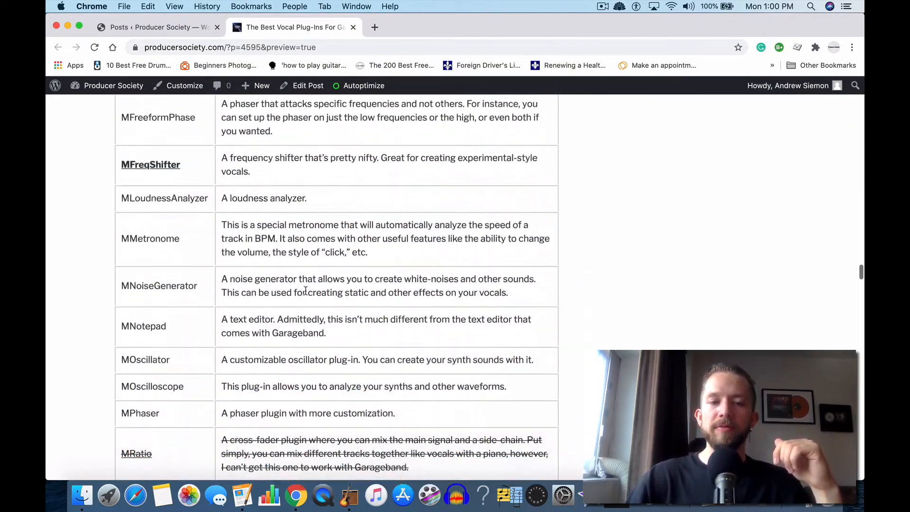
pyautogui.scroll(-4, 305, 295)
pyautogui.scroll(20, 306, 293)
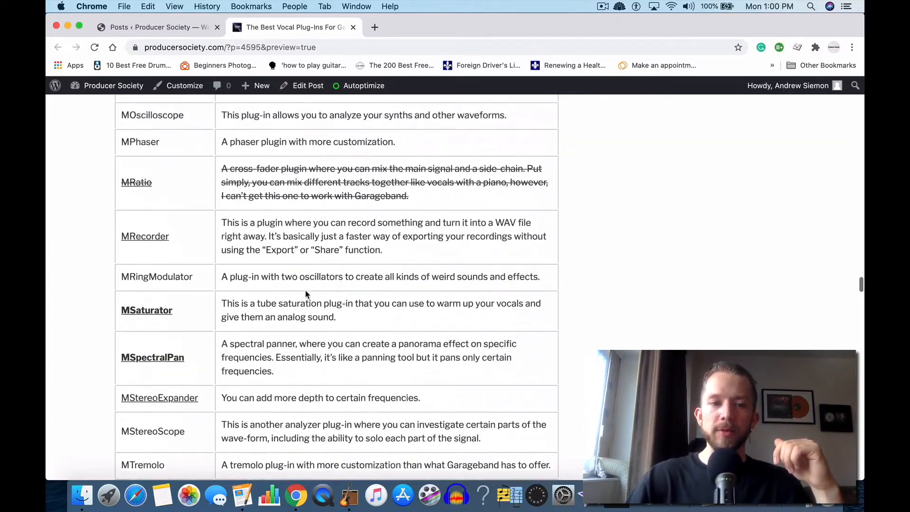
pyautogui.scroll(15, 305, 291)
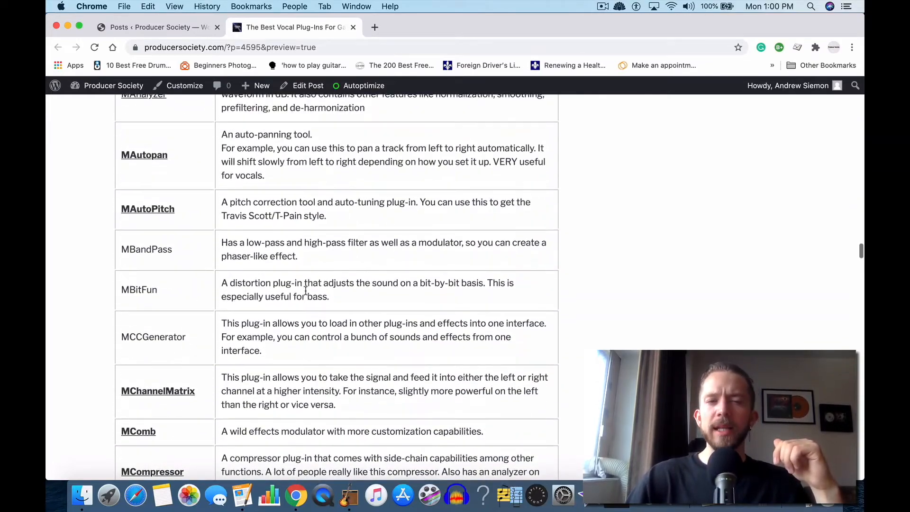
# Step: Switch back to GarageBand, replace BPA Gate on the main voice track with MeldaProduction's MAutopan, and move its window clear of the transport controls
pyautogui.hotkey('ctrl', 'Up')
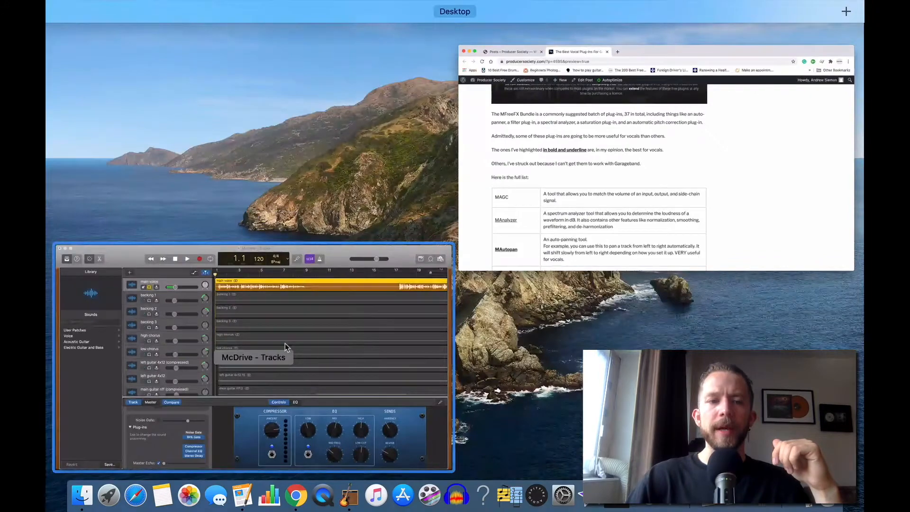
pyautogui.click(285, 344)
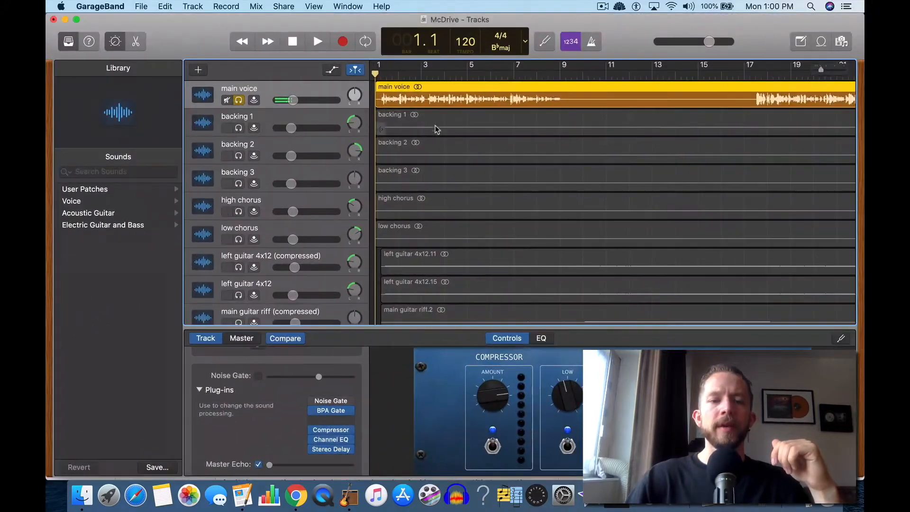
pyautogui.click(352, 412)
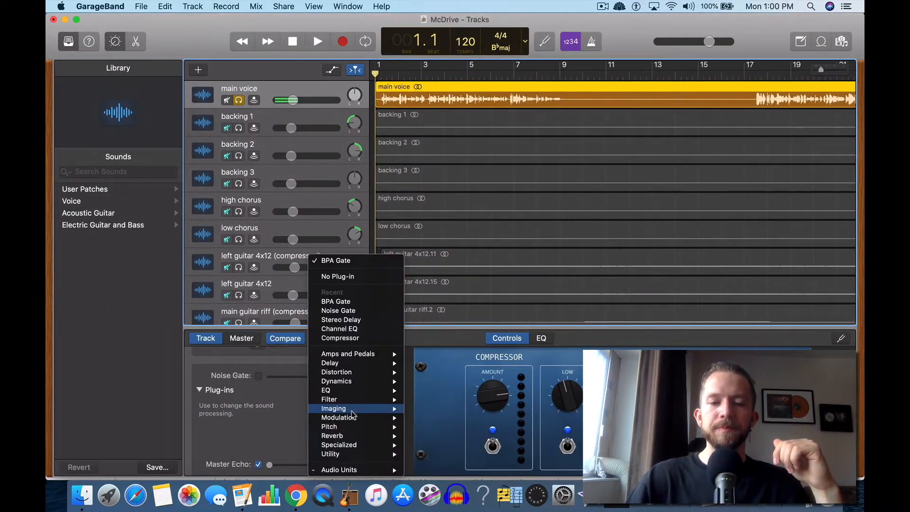
pyautogui.moveTo(360, 469)
pyautogui.moveTo(465, 414)
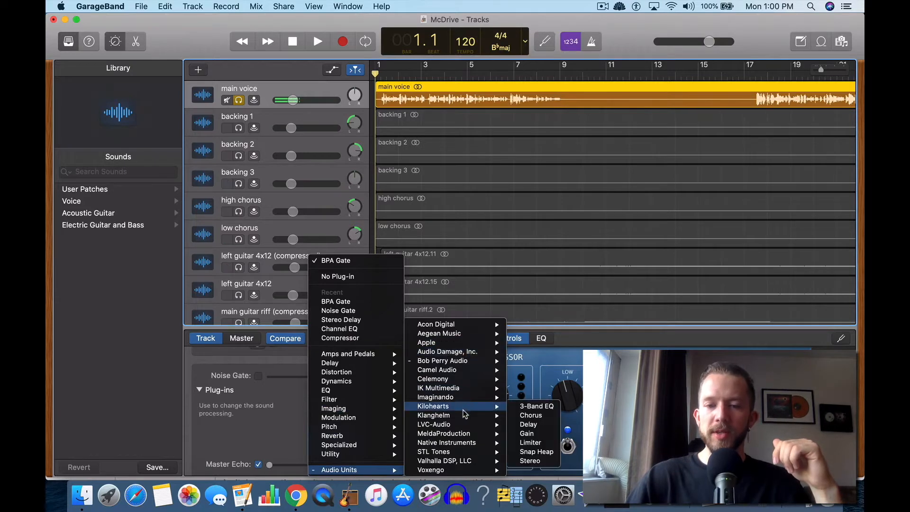
pyautogui.moveTo(471, 433)
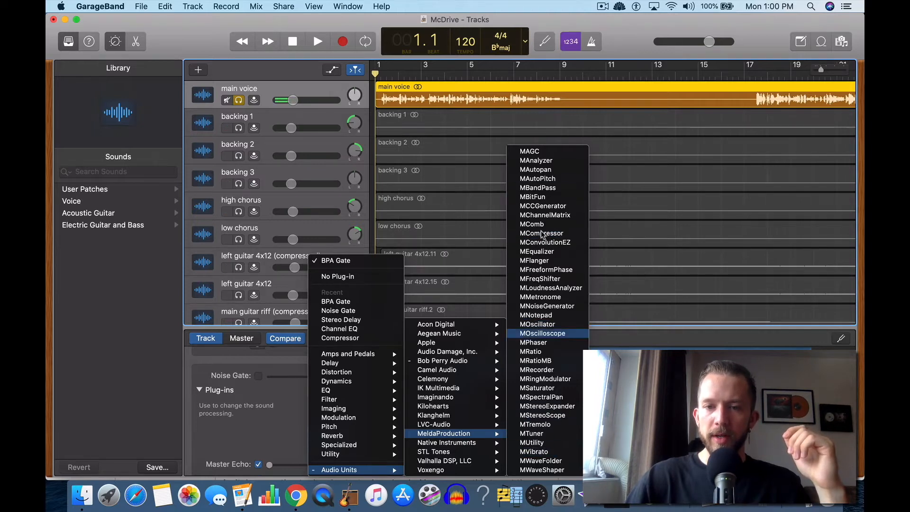
pyautogui.click(538, 169)
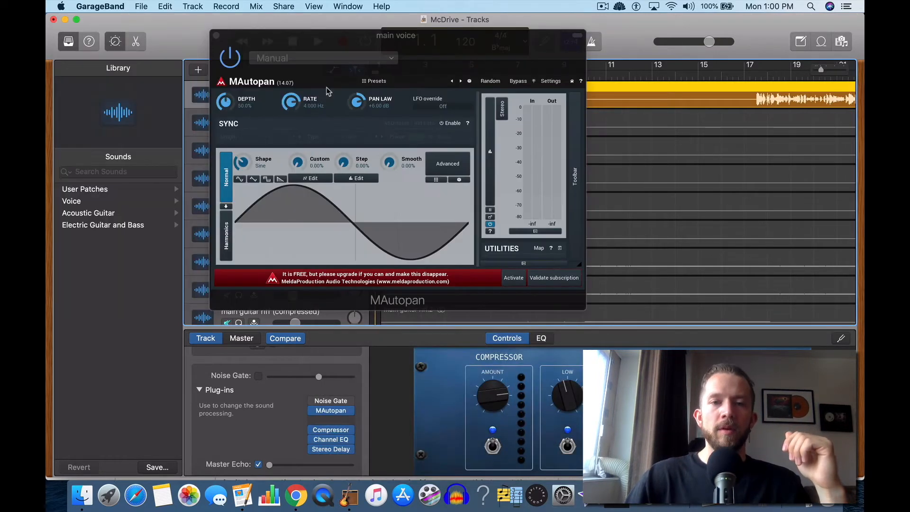
pyautogui.moveTo(447, 56); pyautogui.dragTo(637, 134)
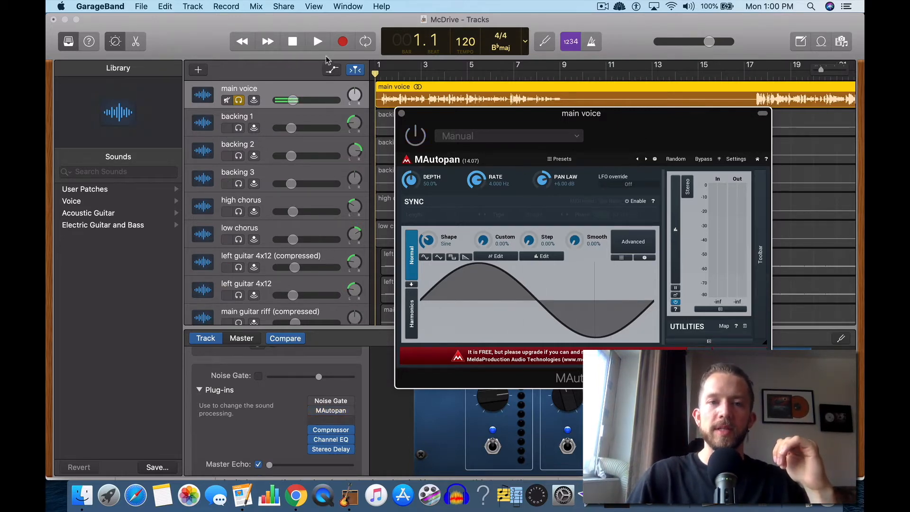
# Step: Listen to the start of the main voice with MAutopan bypassed, and again up to bar 3 with it enabled
pyautogui.click(318, 42)
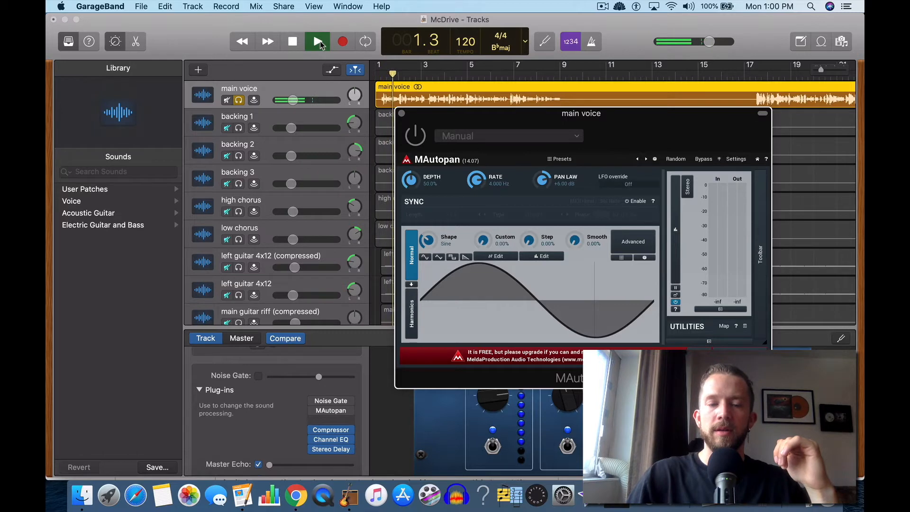
pyautogui.click(293, 41)
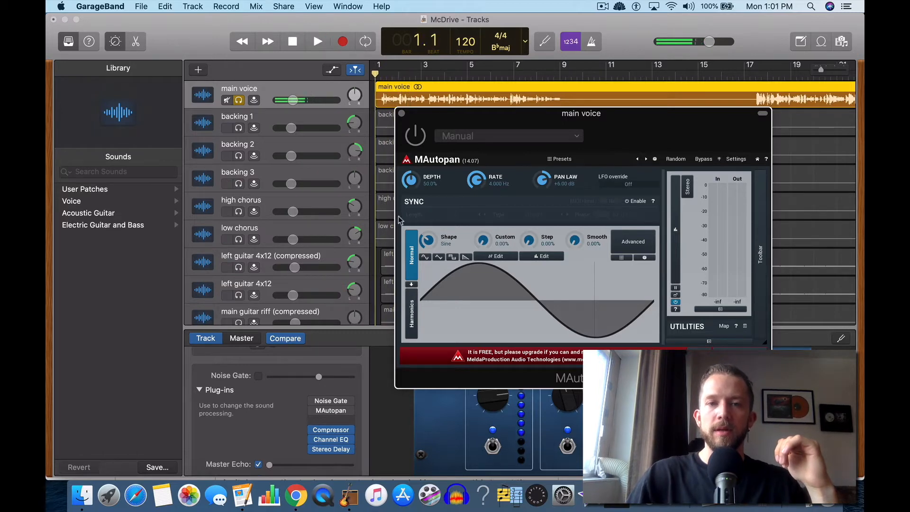
pyautogui.click(317, 46)
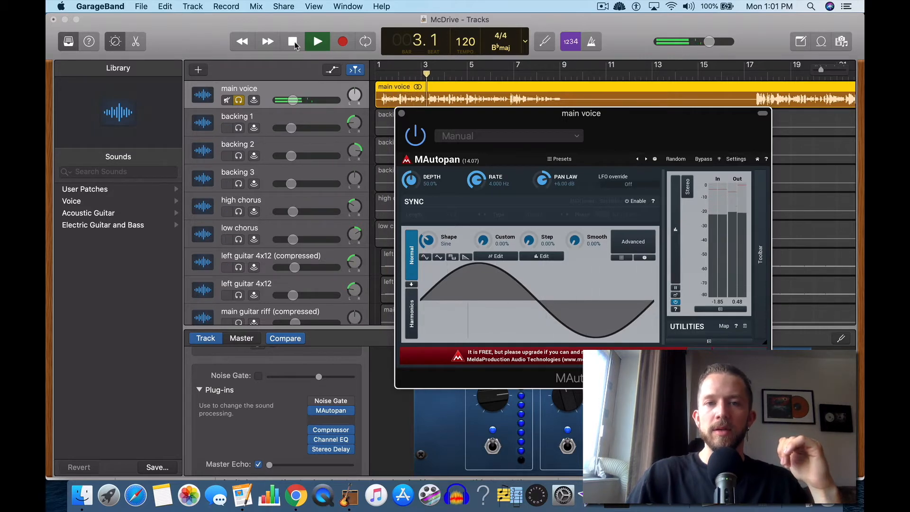
pyautogui.click(294, 43)
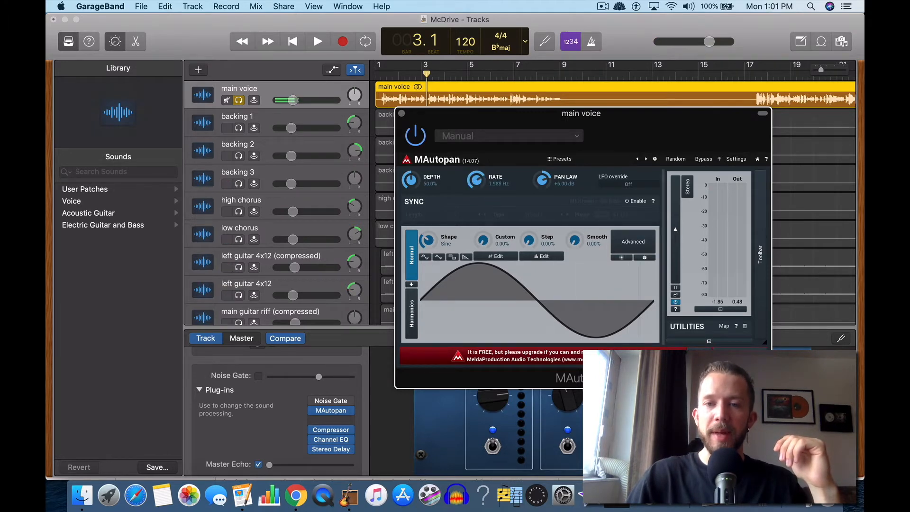
# Step: Set MAutopan's rate to 1.928 Hz and its depth to 40.4%, playing the main voice from bar 1
pyautogui.moveTo(475, 180); pyautogui.dragTo(475, 183)
pyautogui.click(293, 43)
pyautogui.click(316, 43)
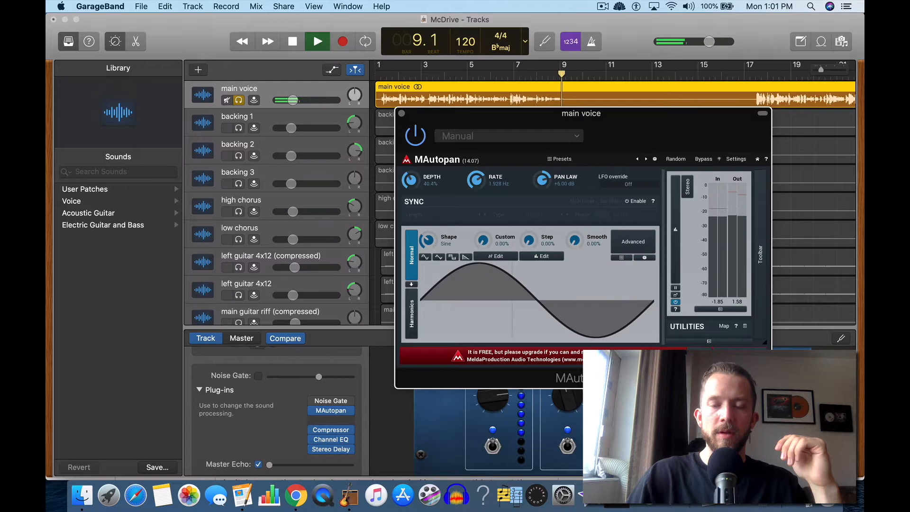
# Step: Replay the auto-panned main voice from bar 3 with the system volume raised, and return the playhead to the start
pyautogui.click(425, 74)
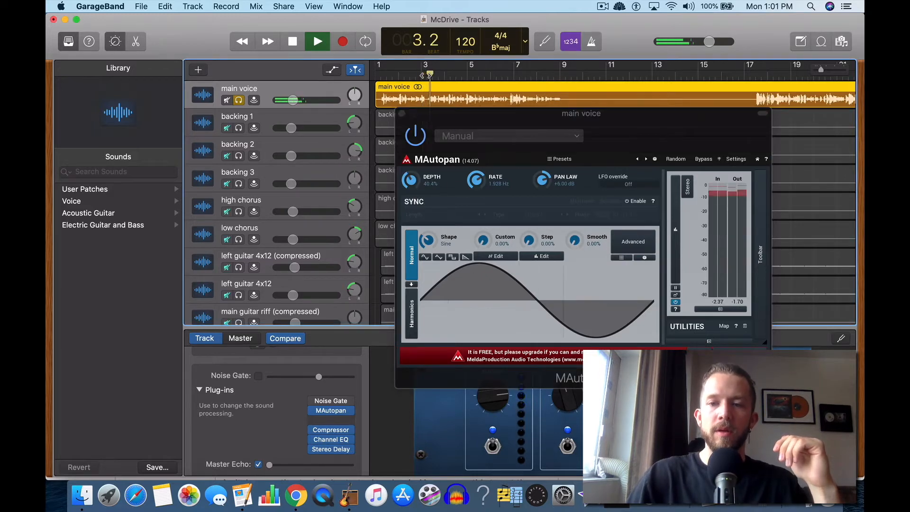
pyautogui.press('XF86AudioRaiseVolume')
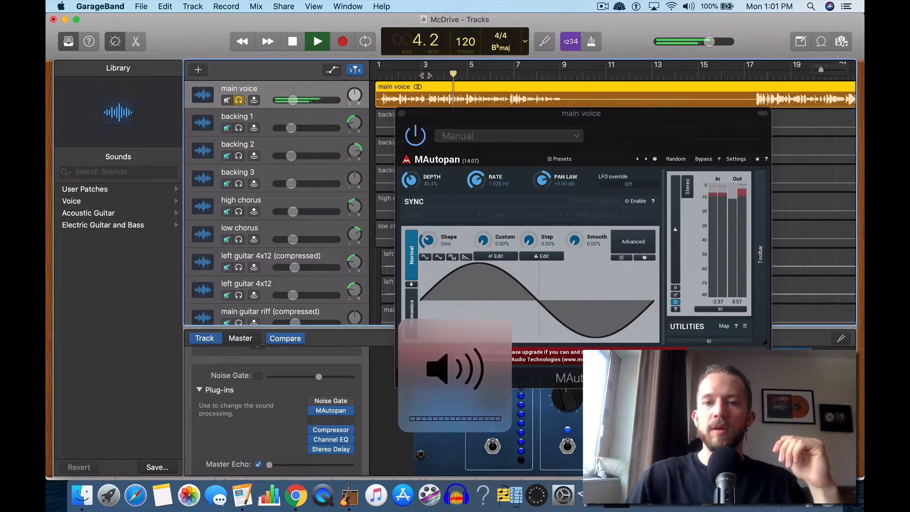
pyautogui.moveTo(534, 320); pyautogui.dragTo(560, 294)
pyautogui.doubleClick(294, 47)
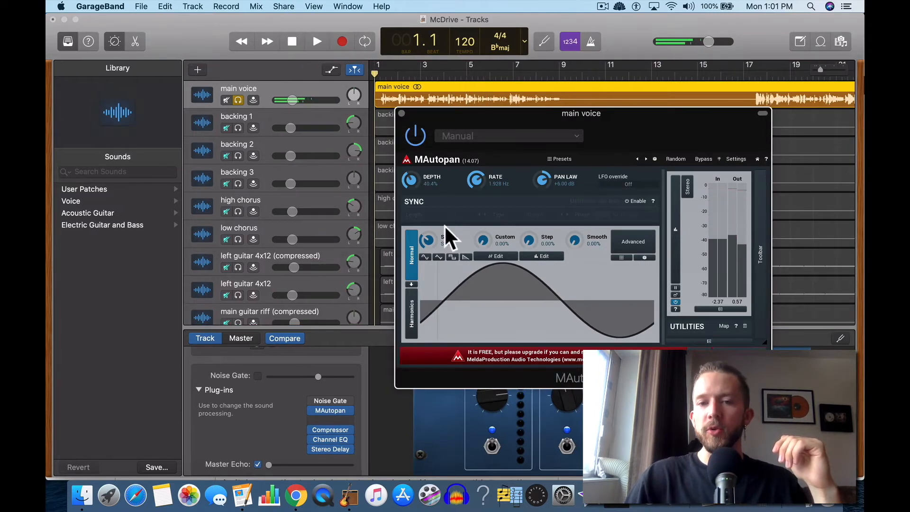
# Step: Set MAutopan's rate to 0.1852 Hz and its shape to the 16% sine variant while playing the main voice, and return the playhead to the start
pyautogui.moveTo(426, 239); pyautogui.dragTo(444, 242)
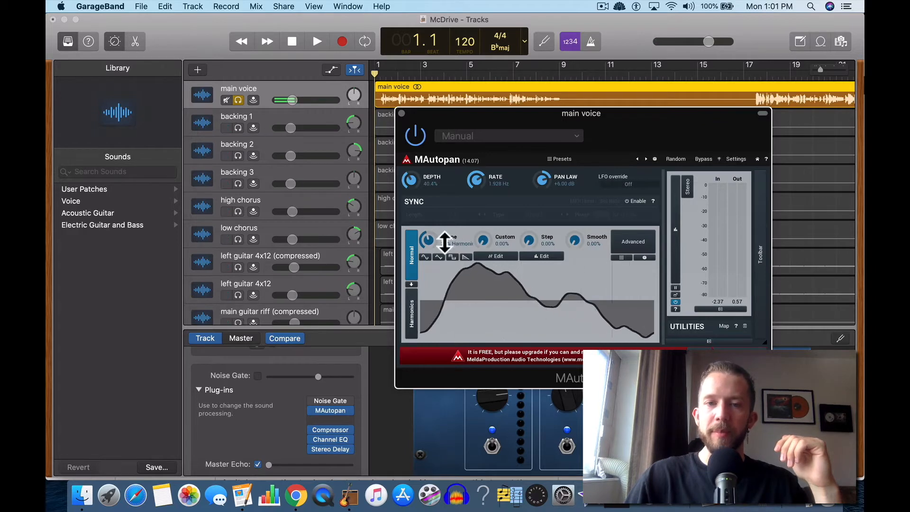
pyautogui.press('space')
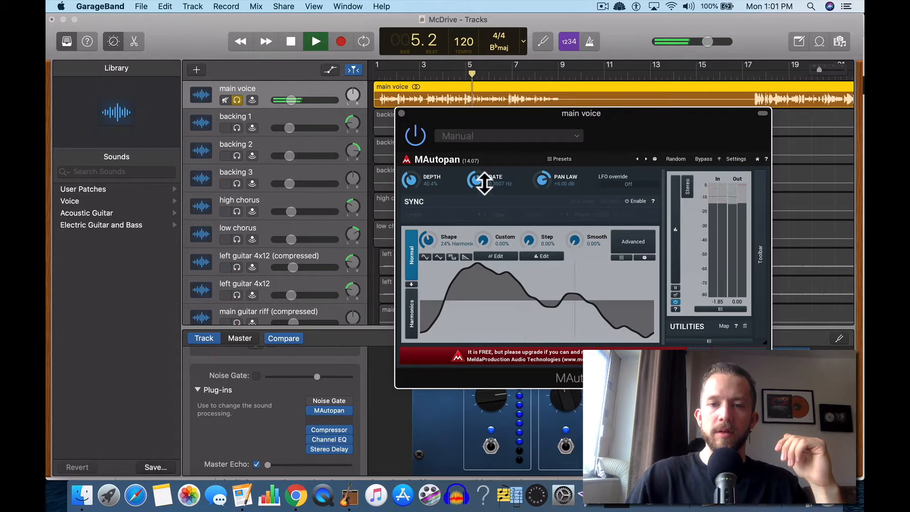
pyautogui.moveTo(484, 195); pyautogui.dragTo(485, 199)
pyautogui.moveTo(442, 245)
pyautogui.mouseDown()
pyautogui.moveTo(442, 237)
pyautogui.moveTo(442, 254)
pyautogui.mouseUp()
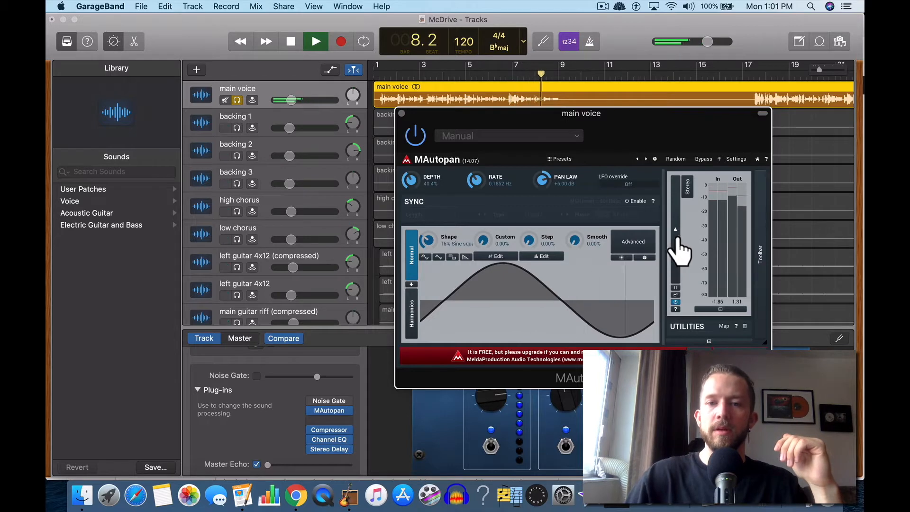
pyautogui.click(297, 44)
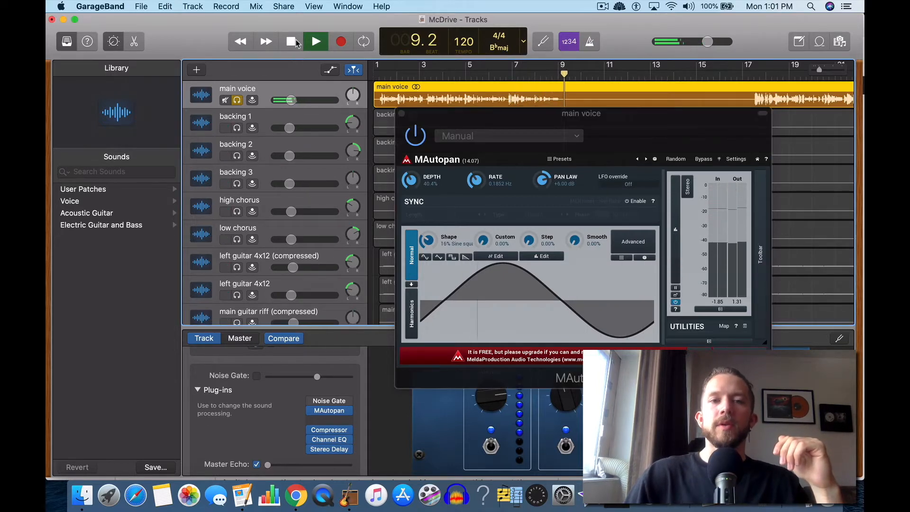
pyautogui.click(295, 42)
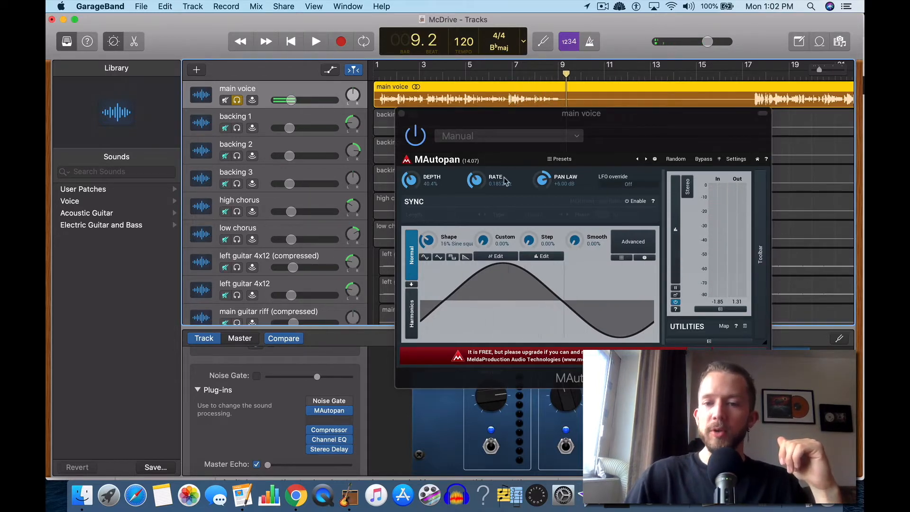
pyautogui.click(292, 43)
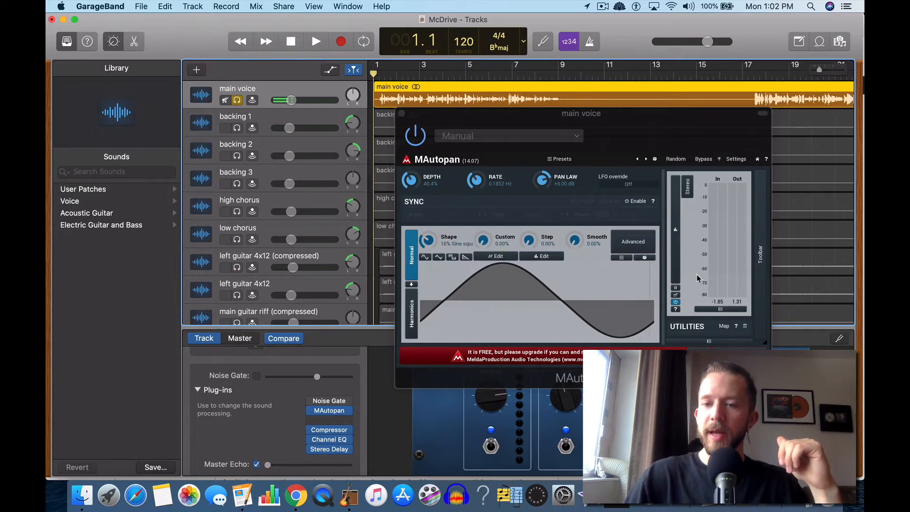
# Step: Close MAutopan's window and switch to the article in Chrome to check the MAutoPitch entry in the plug-in table
pyautogui.click(402, 114)
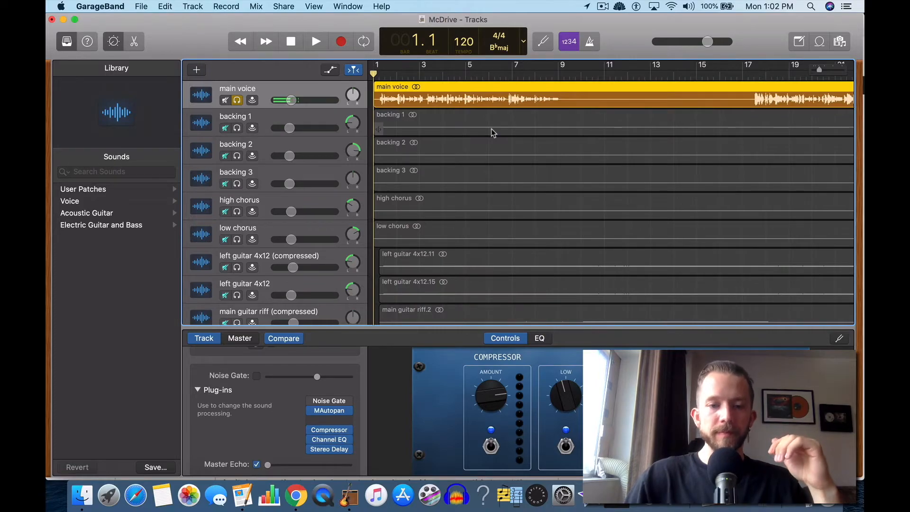
pyautogui.hotkey('ctrl', 'Up')
pyautogui.click(323, 190)
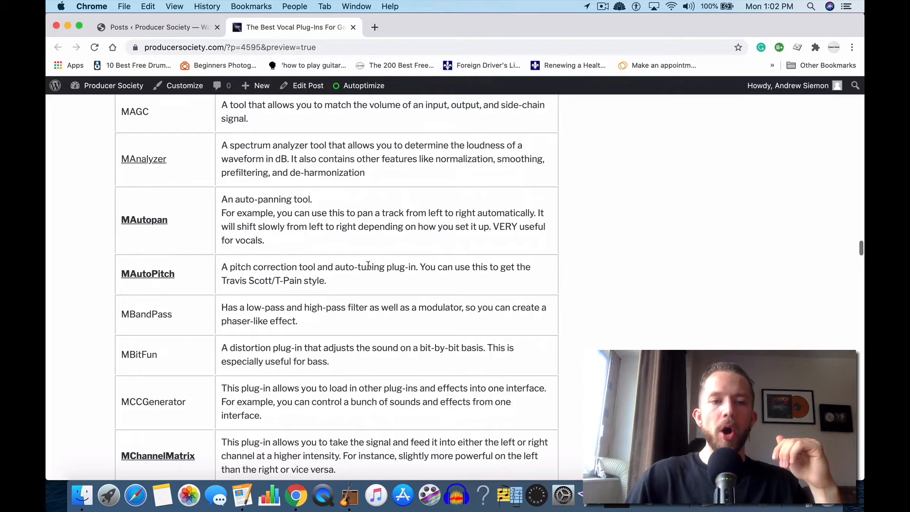
# Step: Switch back to GarageBand, replace MAutopan on the main voice track with MeldaProduction's MAutoPitch, and reposition its window
pyautogui.hotkey('ctrl', 'Up')
pyautogui.click(467, 300)
pyautogui.click(347, 412)
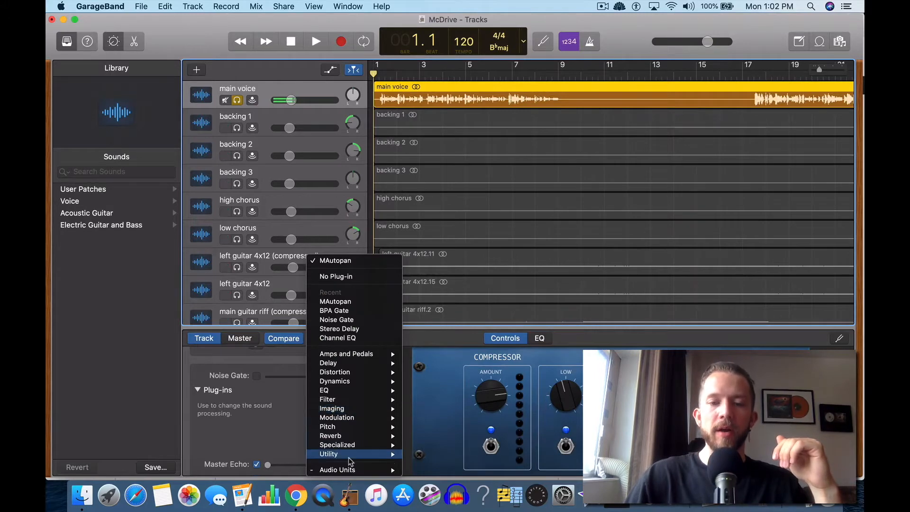
pyautogui.moveTo(351, 470)
pyautogui.moveTo(454, 356)
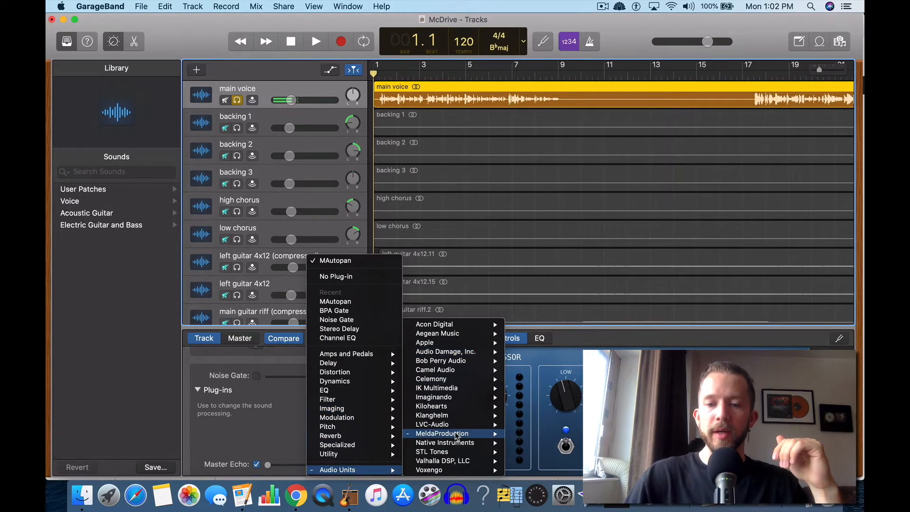
pyautogui.moveTo(455, 433)
pyautogui.click(545, 180)
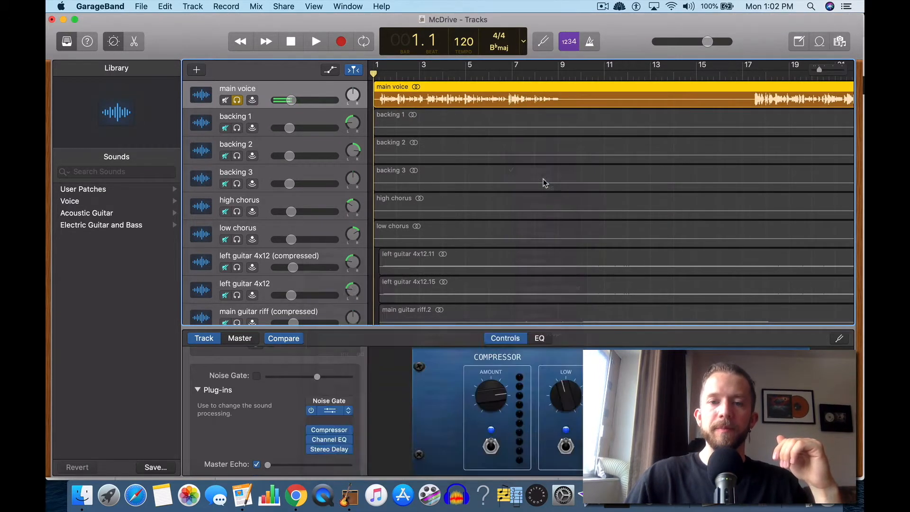
pyautogui.moveTo(619, 140); pyautogui.dragTo(608, 139)
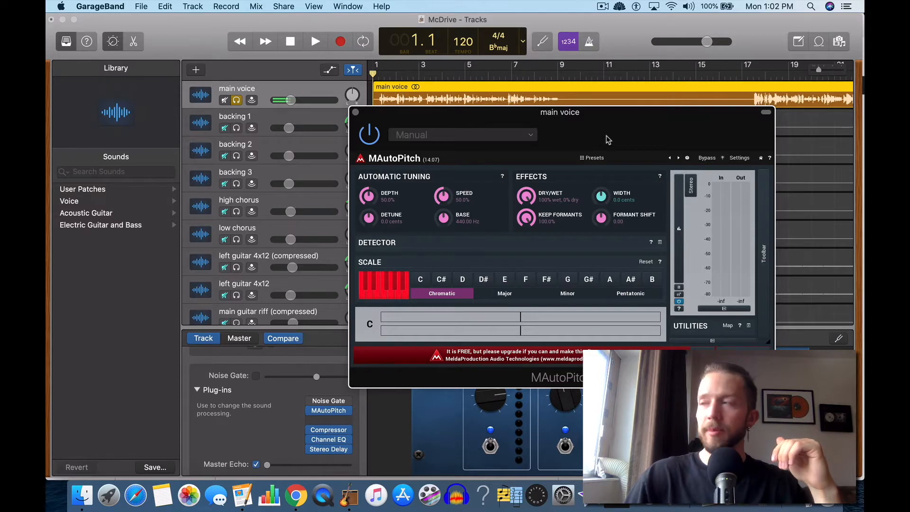
# Step: Reposition MAutoPitch's window, set its scale to A# Major while playing the main voice, and stop playback
pyautogui.moveTo(606, 136); pyautogui.dragTo(599, 132)
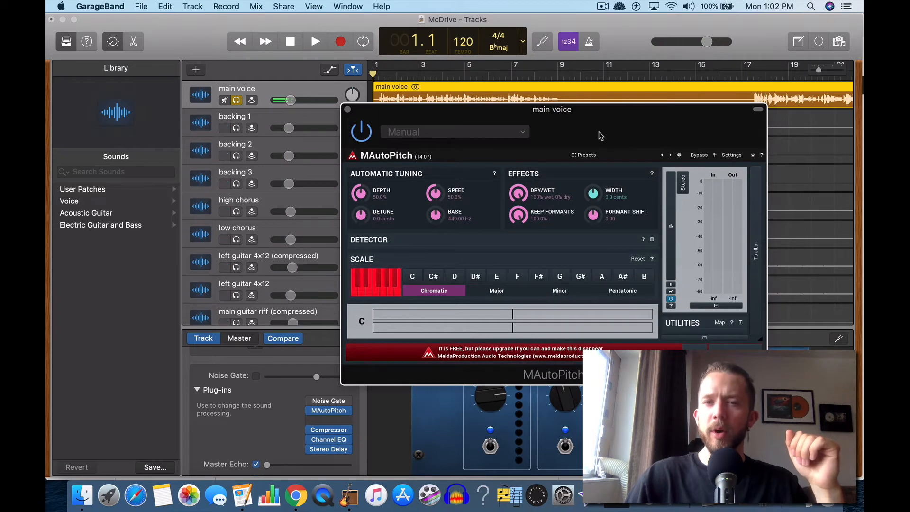
pyautogui.moveTo(598, 131); pyautogui.dragTo(578, 136)
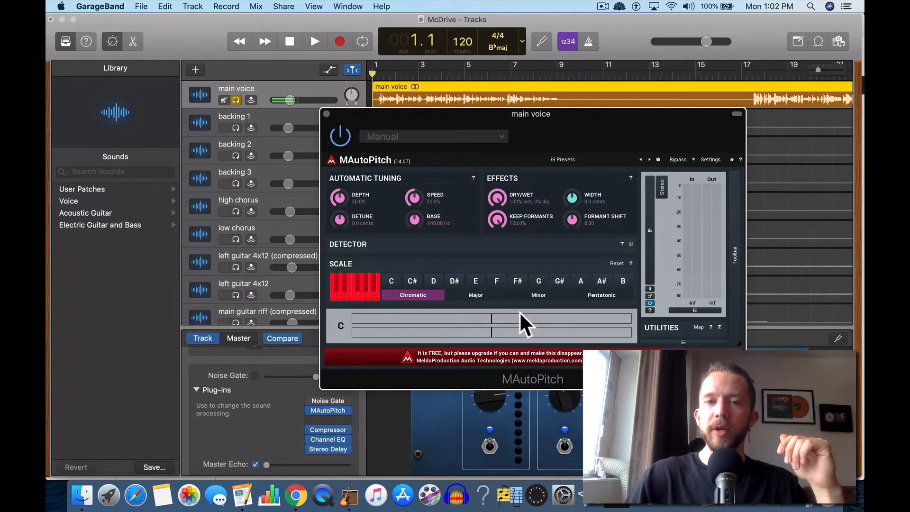
pyautogui.click(315, 42)
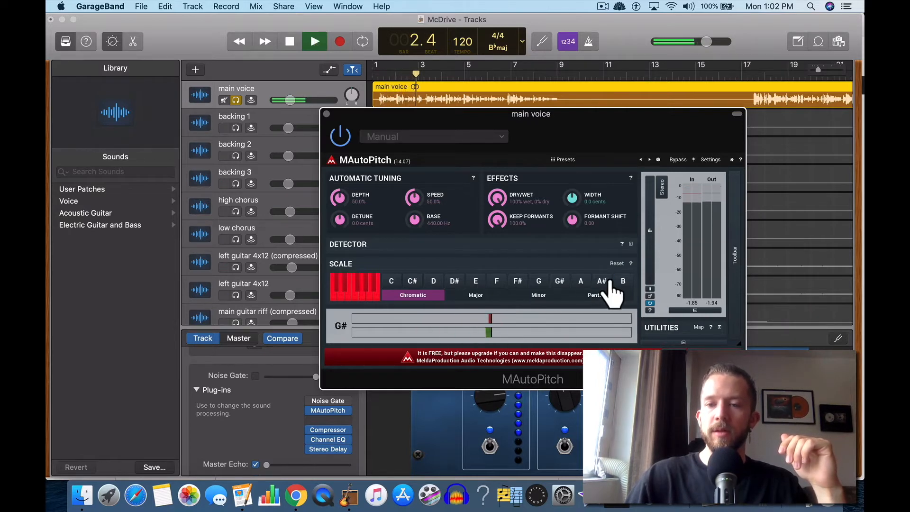
pyautogui.click(488, 295)
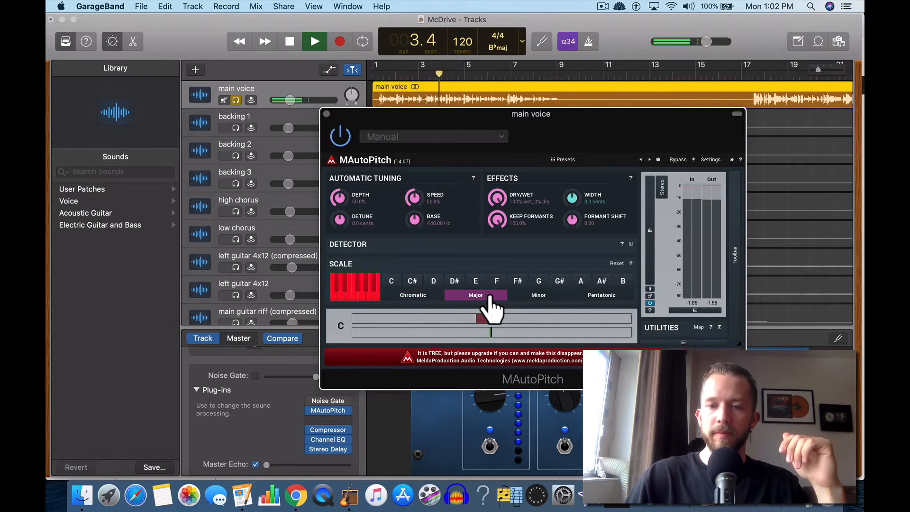
pyautogui.click(611, 281)
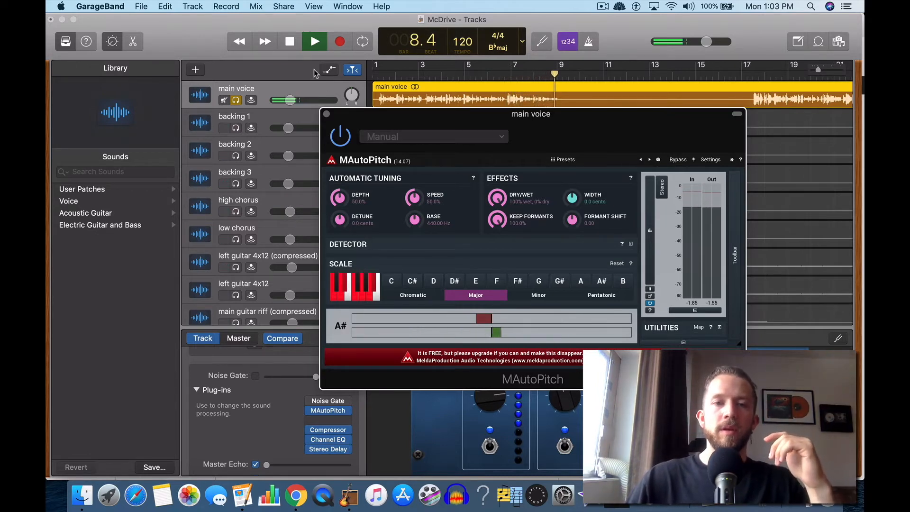
pyautogui.press('space')
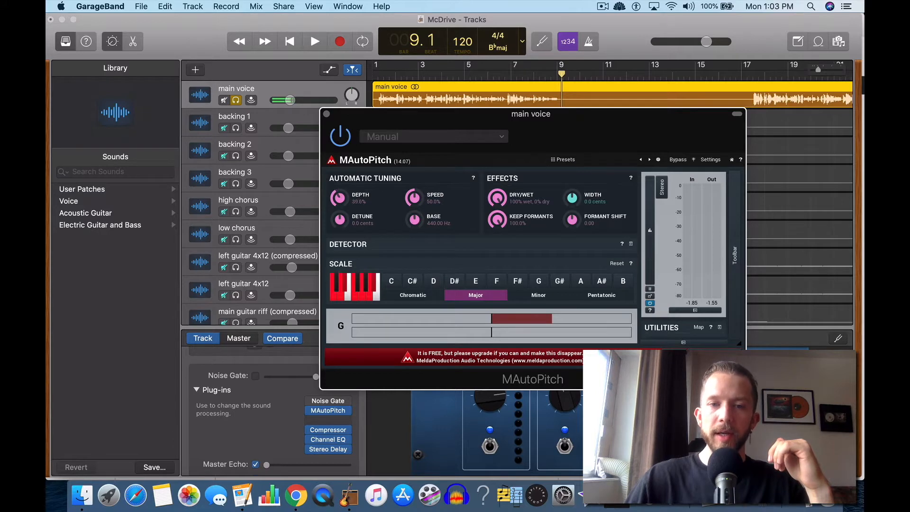
# Step: Replay the main voice from bar 3 while setting MAutoPitch's depth to 30.4%, trying 100% speed and then settling on 50.8%
pyautogui.click(419, 75)
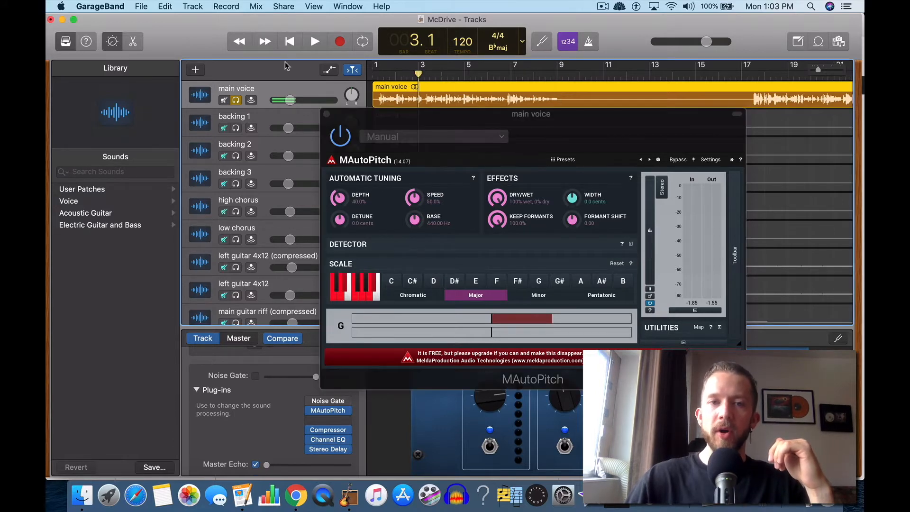
pyautogui.click(313, 42)
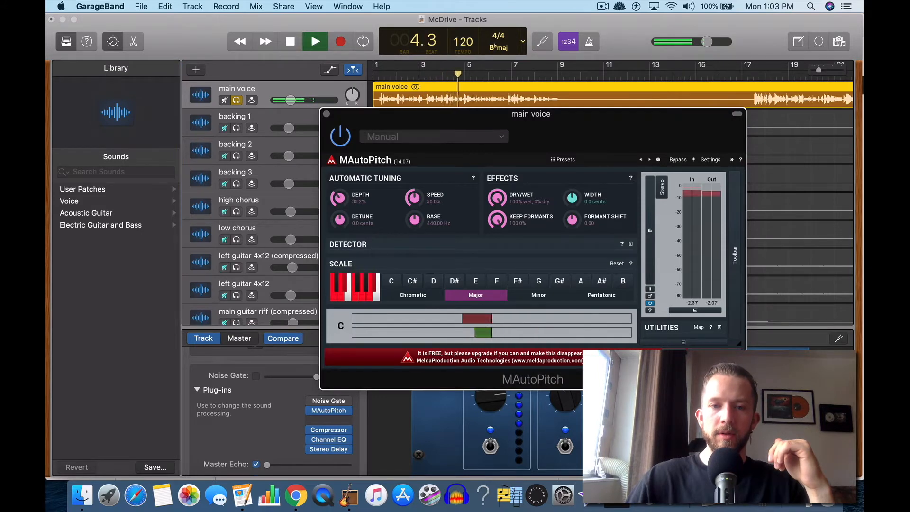
pyautogui.moveTo(340, 199); pyautogui.dragTo(351, 217)
pyautogui.moveTo(415, 199); pyautogui.dragTo(434, 117)
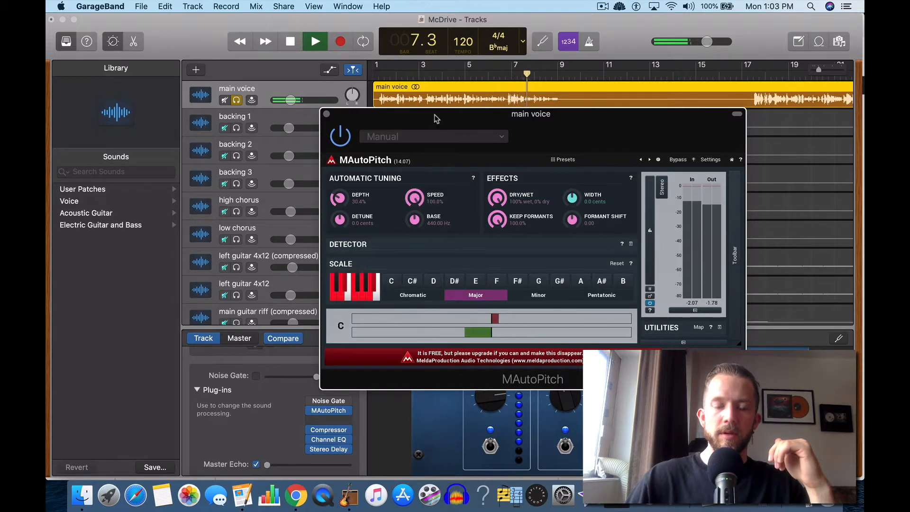
pyautogui.moveTo(423, 201); pyautogui.dragTo(423, 223)
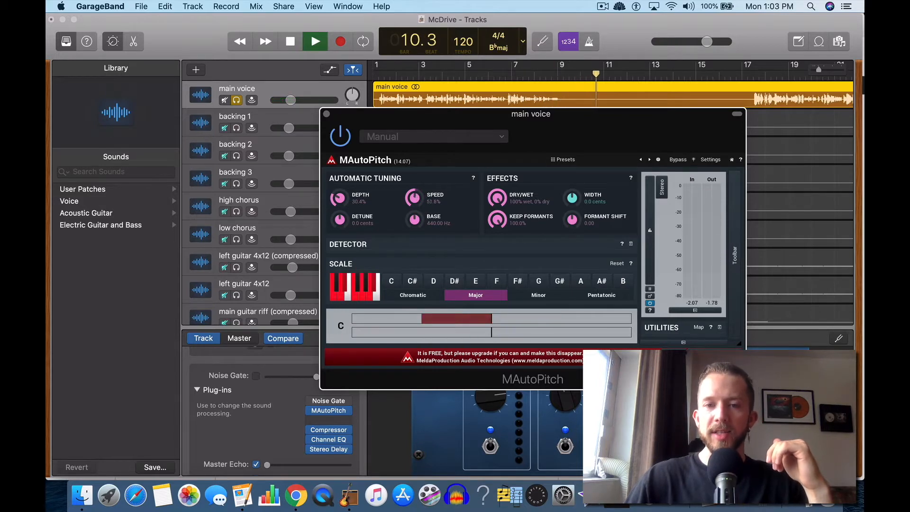
# Step: Replay the main voice from the start with MAutoPitch's depth at 70%, then again at 30.8%, and stop playback
pyautogui.moveTo(348, 203); pyautogui.dragTo(348, 143)
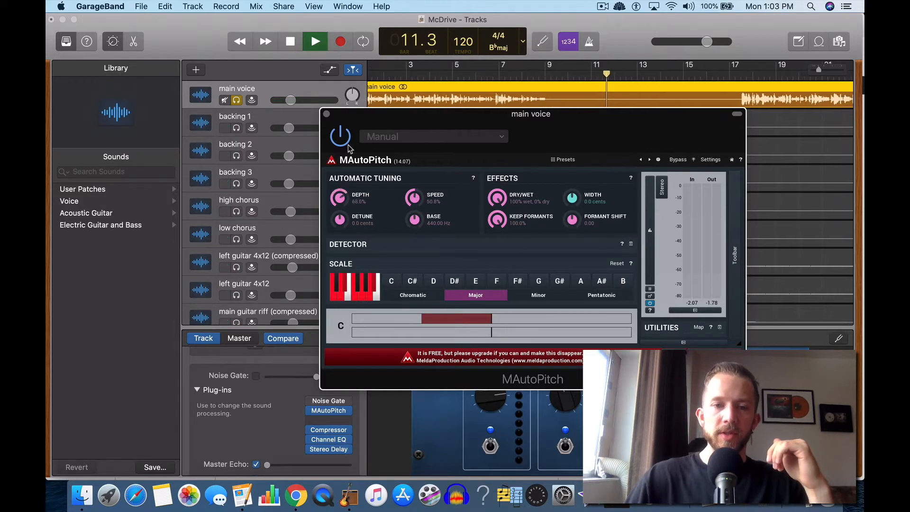
pyautogui.doubleClick(293, 40)
pyautogui.click(313, 42)
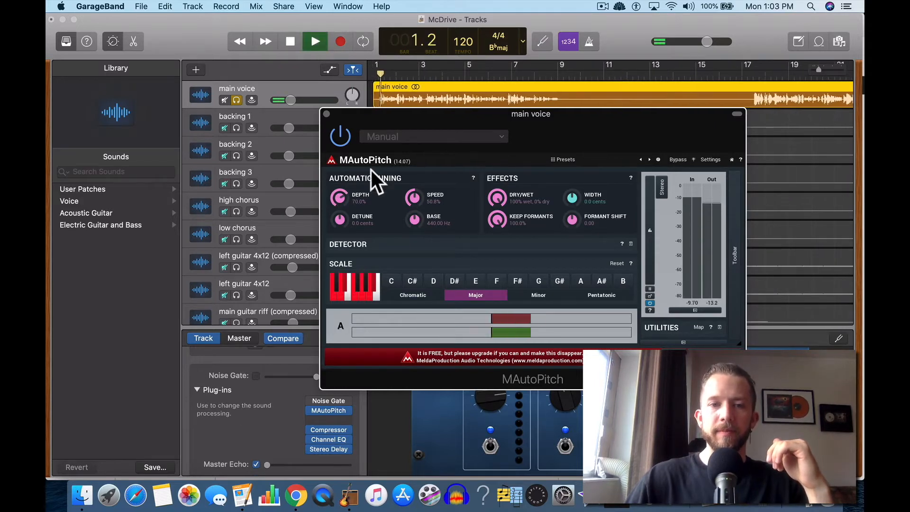
pyautogui.click(292, 45)
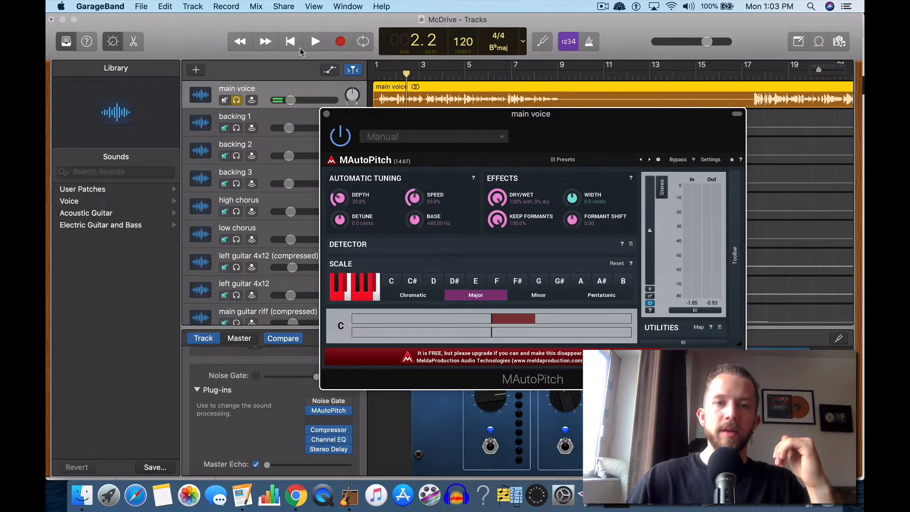
pyautogui.click(313, 42)
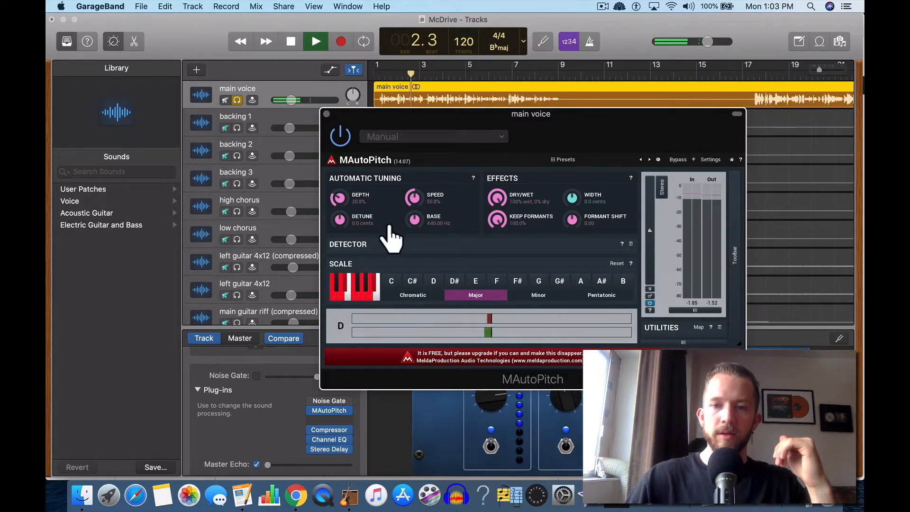
pyautogui.press('space')
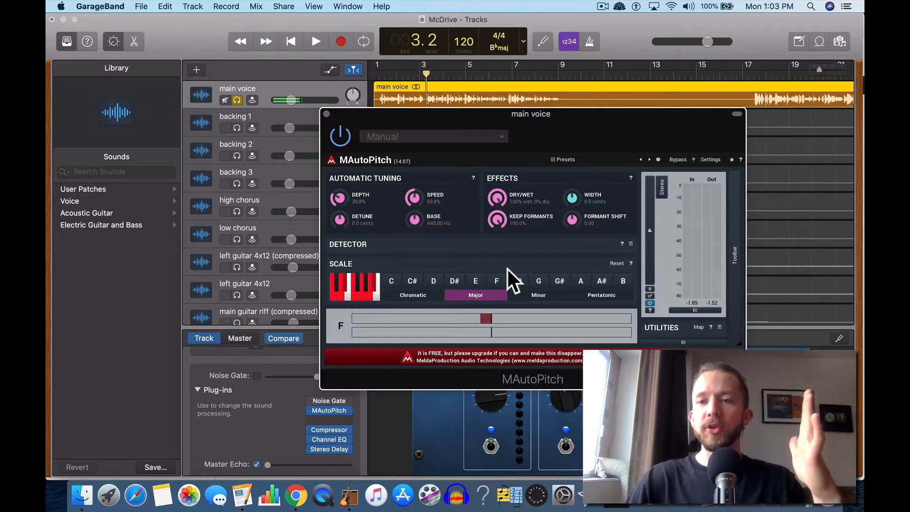
# Step: Play the main voice from the start through MAutoPitch's Cher, Man from a woman, Woman from a man, Stereo expansion, Doubler, Stereo doubler and Default presets
pyautogui.click(657, 160)
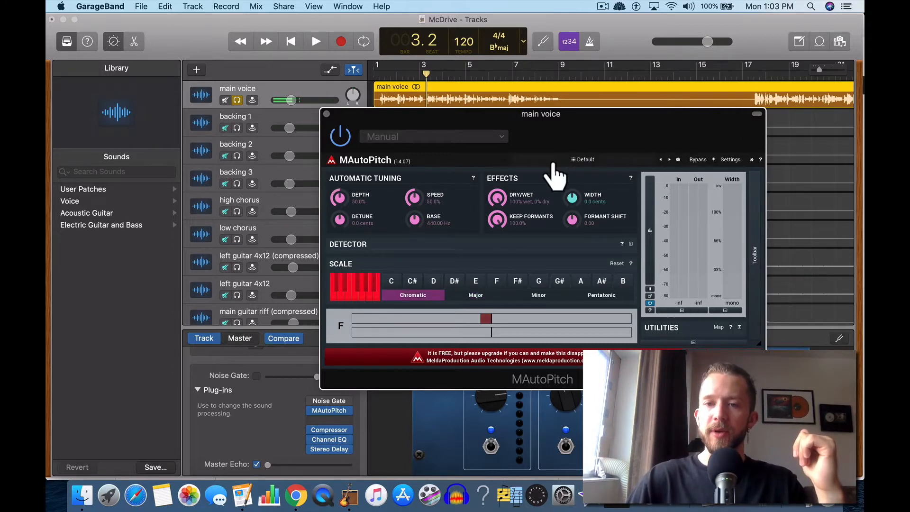
pyautogui.press('space')
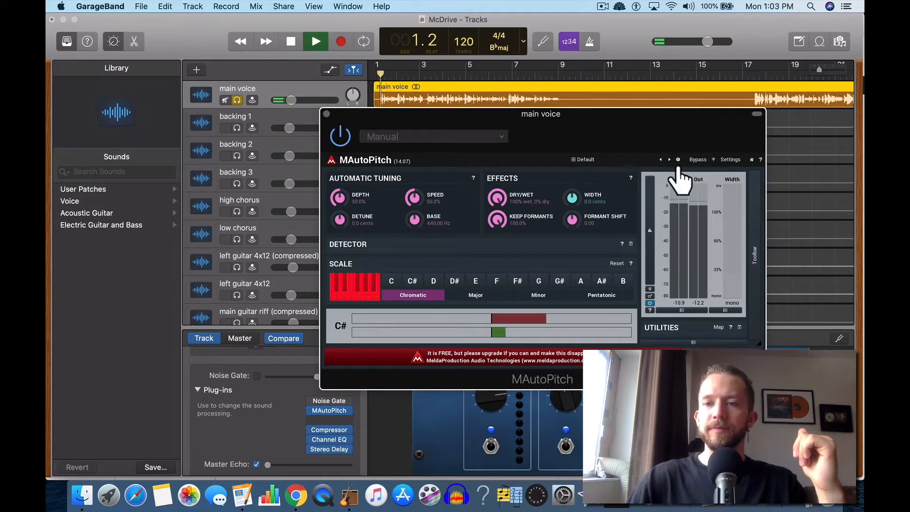
pyautogui.click(677, 162)
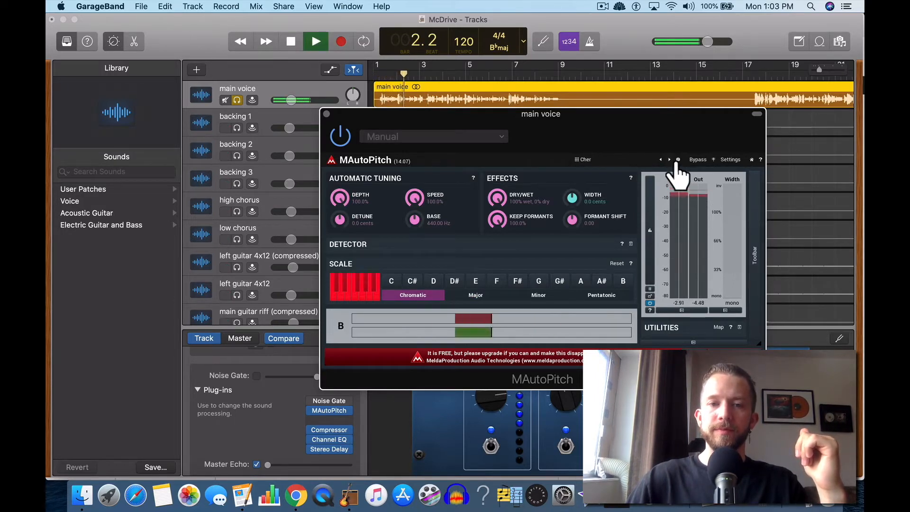
pyautogui.click(677, 160)
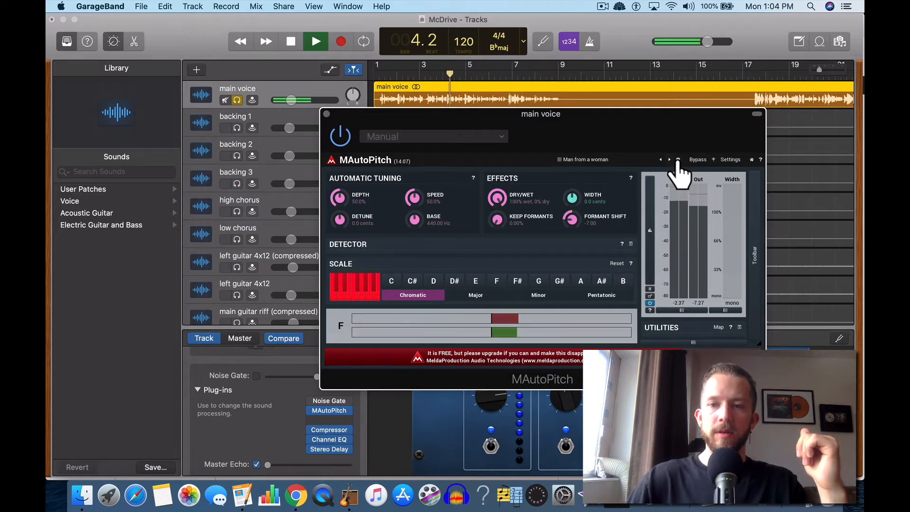
pyautogui.click(678, 160)
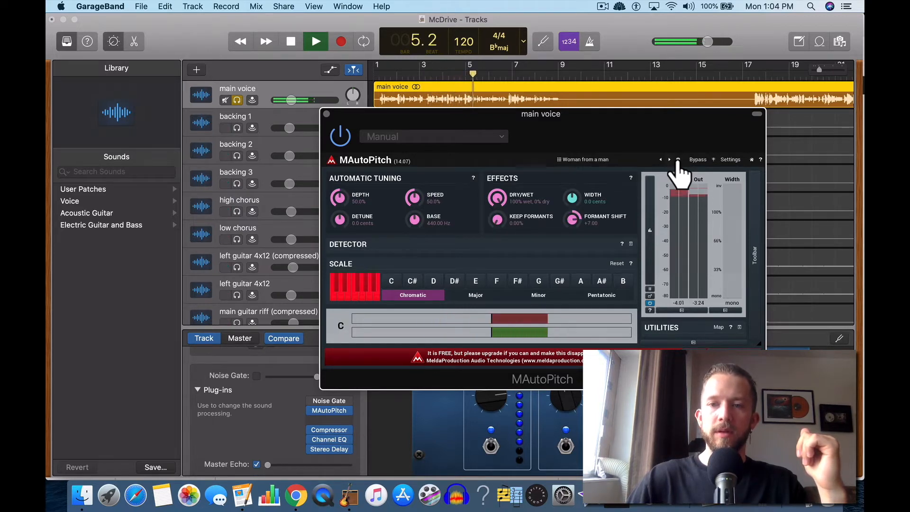
pyautogui.click(678, 161)
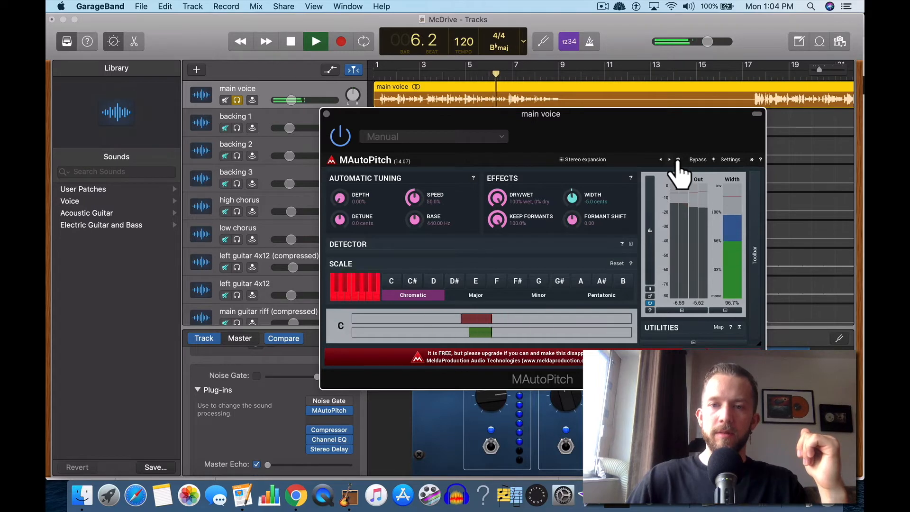
pyautogui.click(677, 160)
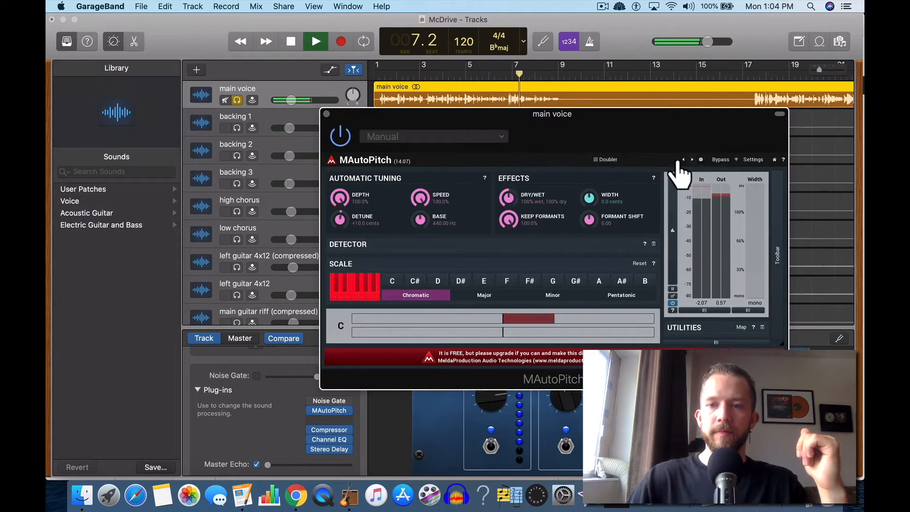
pyautogui.click(697, 162)
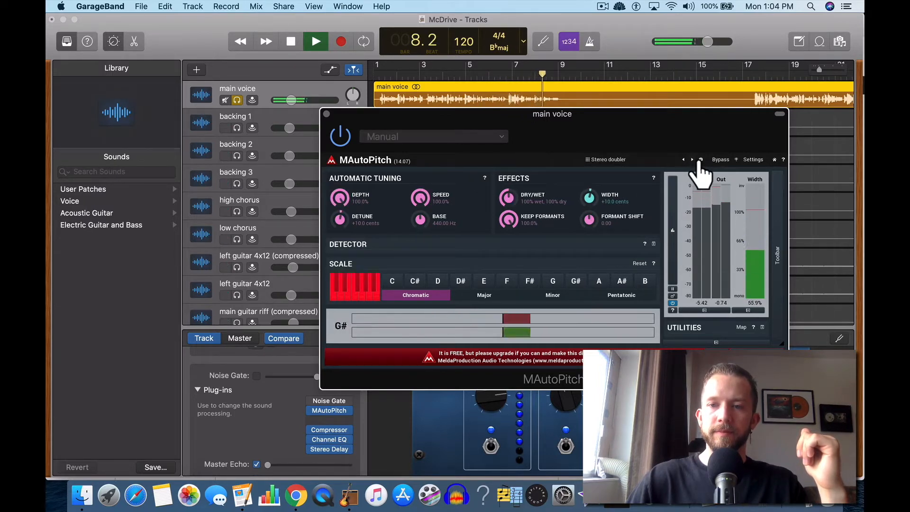
pyautogui.click(698, 162)
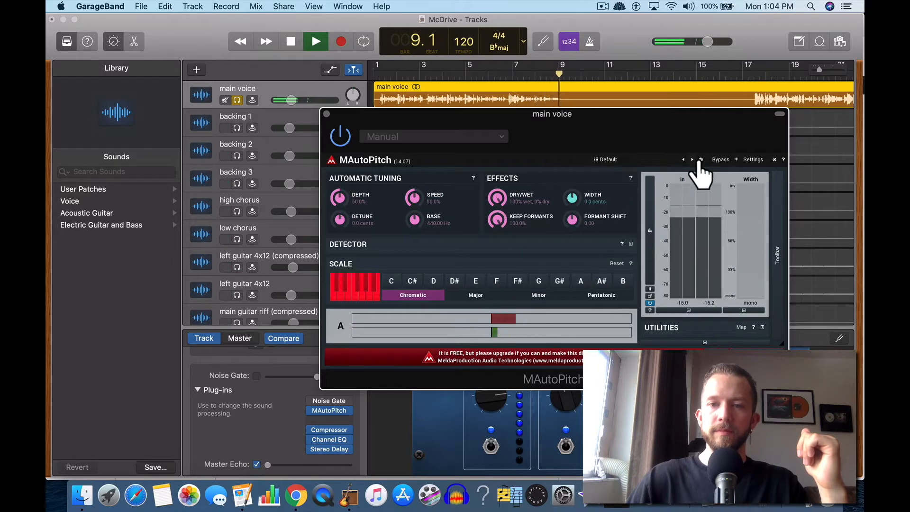
# Step: Replay the main voice from bar 1 with the Cher preset, switch back to the Default preset, and stop playback
pyautogui.click(385, 76)
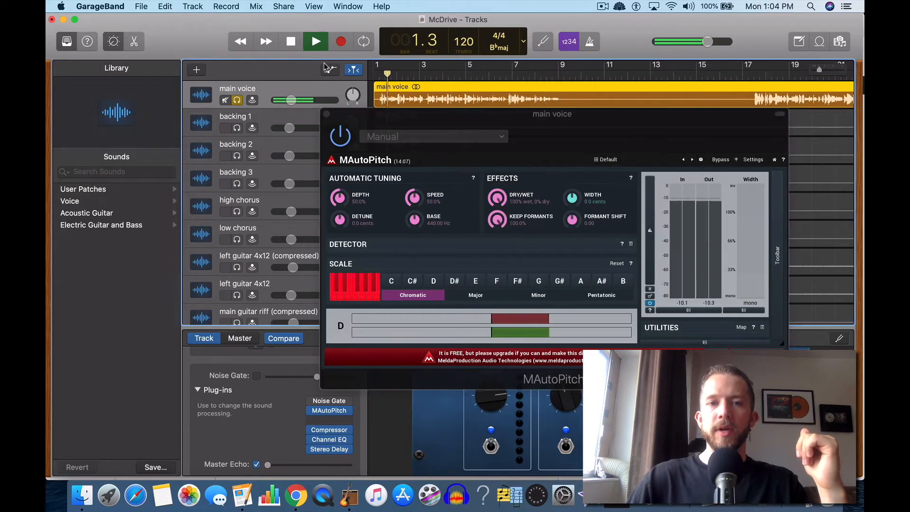
pyautogui.click(699, 161)
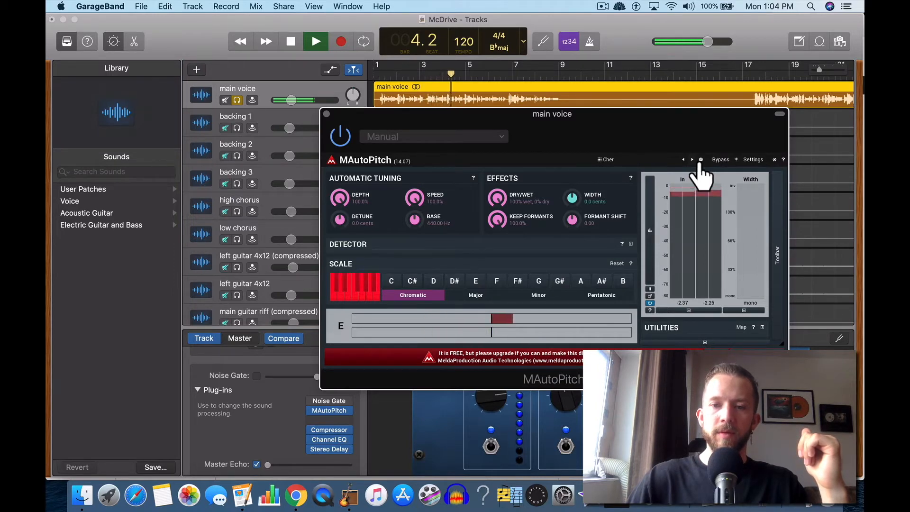
pyautogui.click(692, 161)
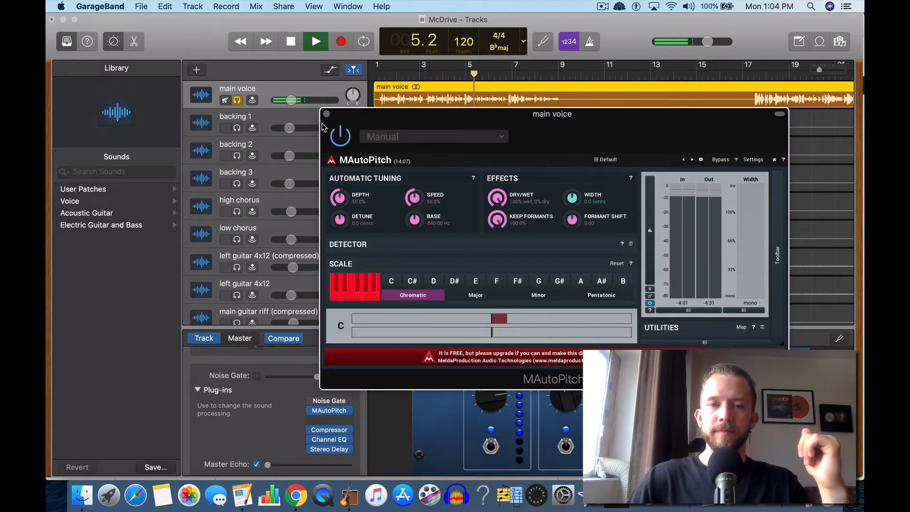
pyautogui.click(291, 42)
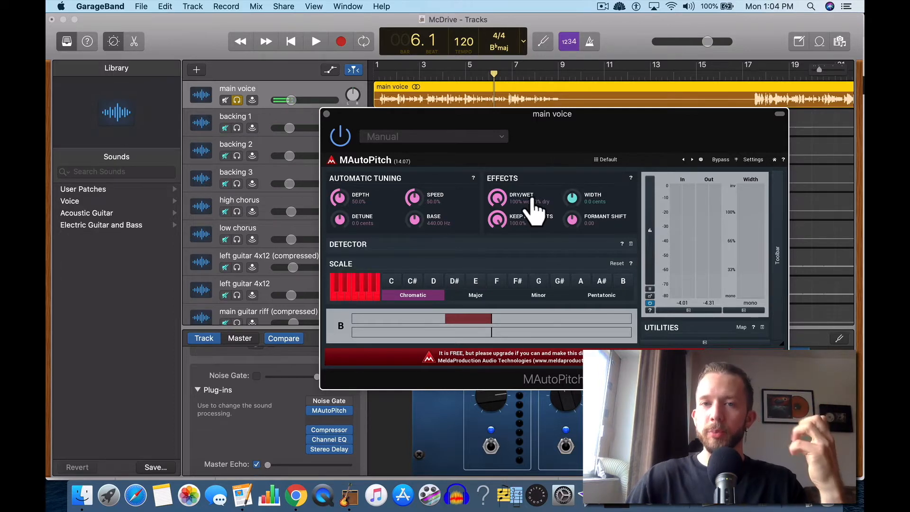
# Step: Close MAutoPitch's window and switch to the article in Chrome to check the plug-in table from MChannelMatrix onward
pyautogui.click(327, 115)
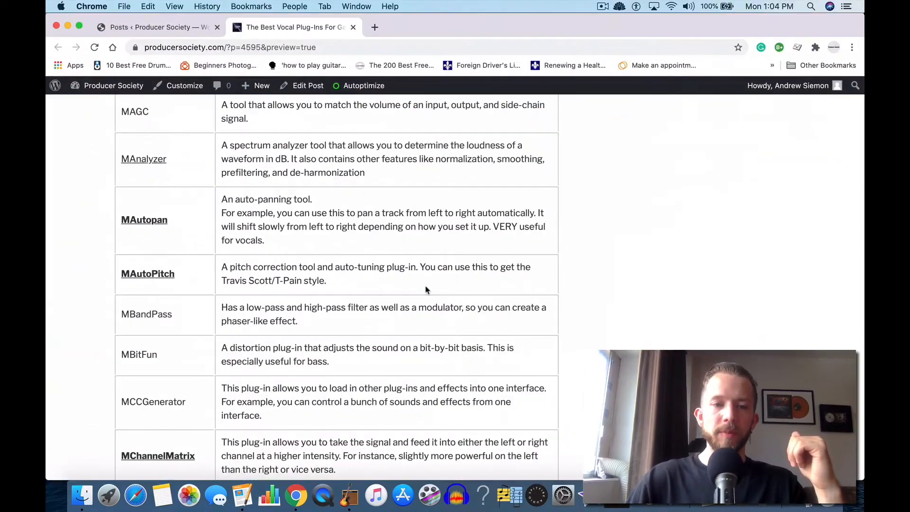
pyautogui.scroll(-4, 425, 290)
pyautogui.scroll(-5, 426, 290)
# Step: Switch back to GarageBand and replace MAutoPitch on the main voice track with MeldaProduction's MChannelMatrix
pyautogui.hotkey('ctrl', 'Up')
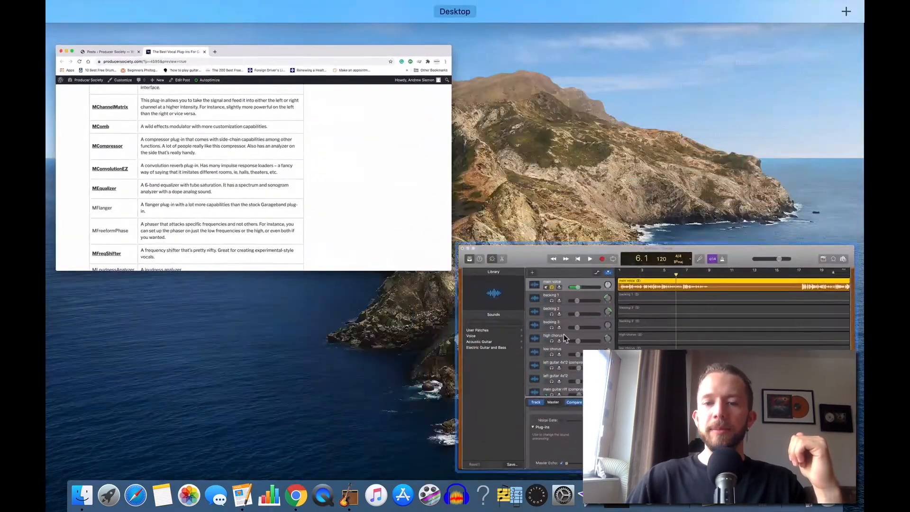
pyautogui.click(563, 334)
pyautogui.click(349, 411)
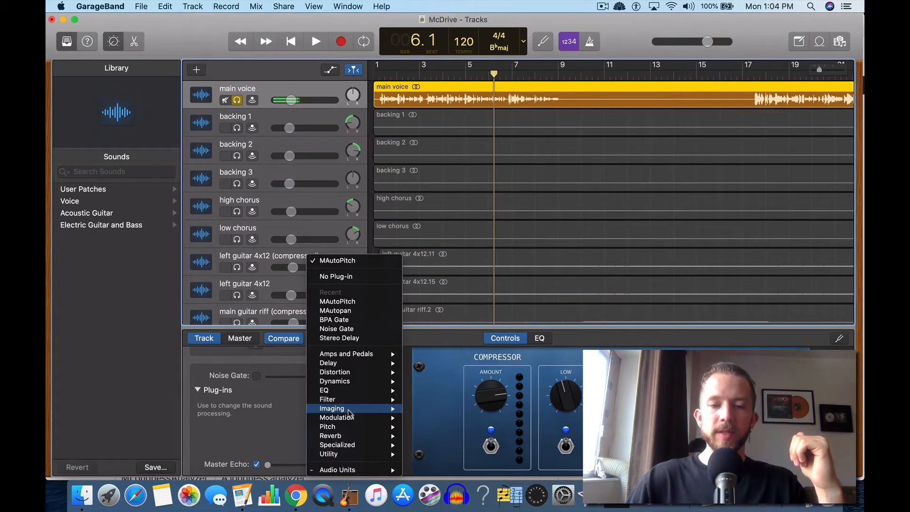
pyautogui.moveTo(357, 472)
pyautogui.moveTo(452, 437)
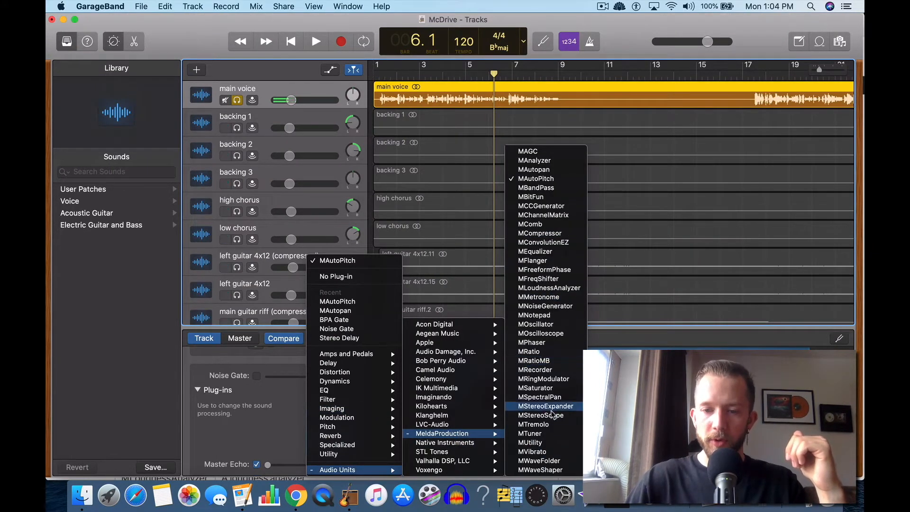
pyautogui.click(557, 216)
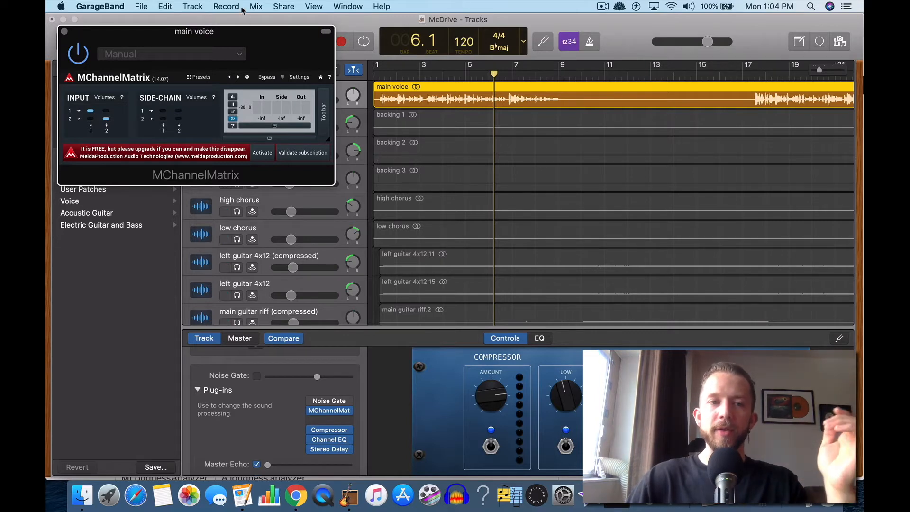
# Step: Move MChannelMatrix's window over the tracks, play the main voice from the start, and also route input 1 to output 2
pyautogui.moveTo(262, 38); pyautogui.dragTo(563, 157)
pyautogui.click(291, 41)
pyautogui.click(312, 47)
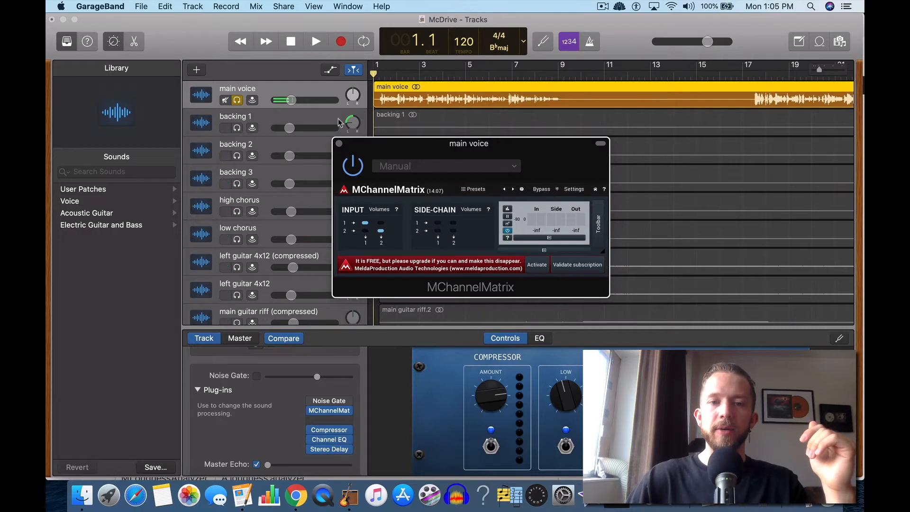
pyautogui.click(308, 42)
pyautogui.click(381, 223)
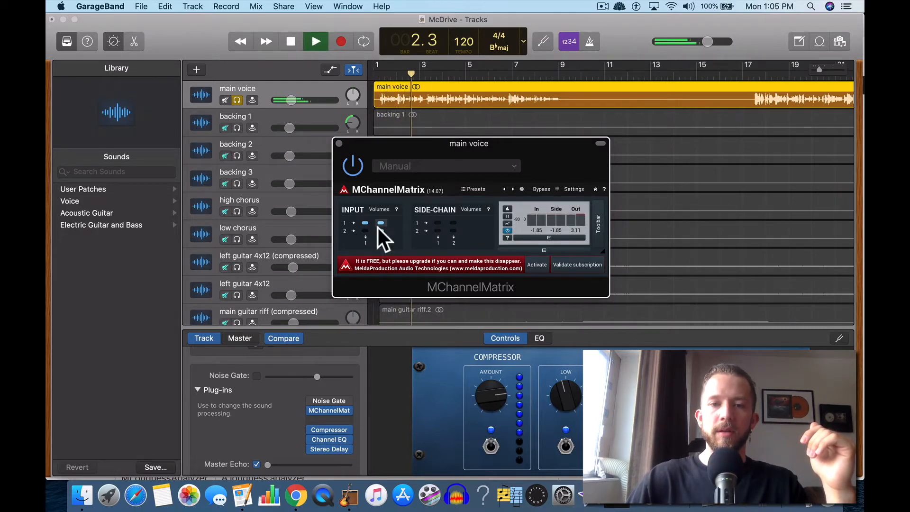
# Step: During playback, disconnect MChannelMatrix's input 1 and route input 2 to outputs 1 and 2
pyautogui.click(382, 223)
pyautogui.click(382, 231)
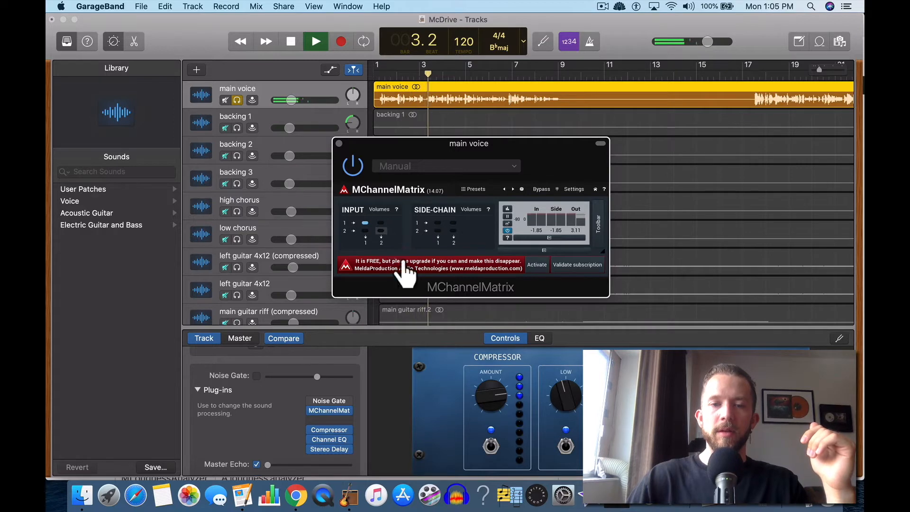
pyautogui.click(366, 231)
pyautogui.click(380, 231)
pyautogui.click(365, 222)
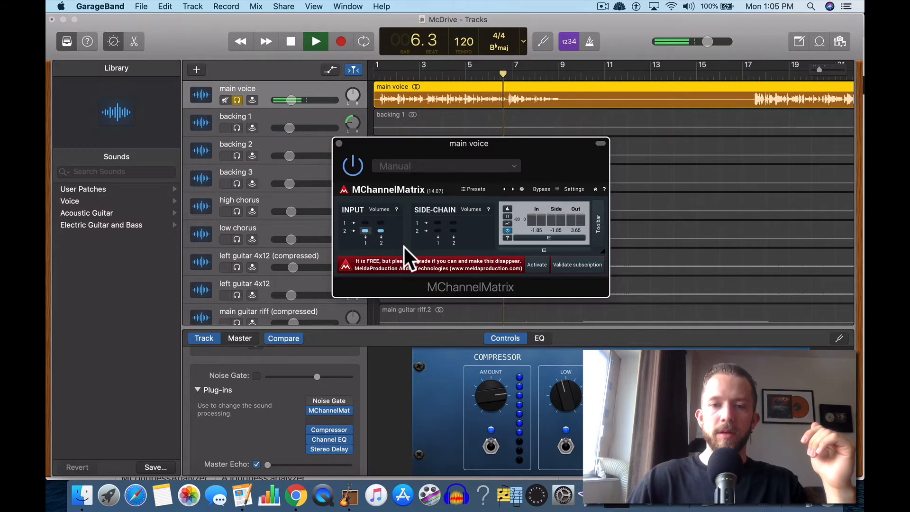
# Step: Disconnect MChannelMatrix's input 2, route input 1 to outputs 1 and 2, and stop playback
pyautogui.click(366, 231)
pyautogui.click(381, 231)
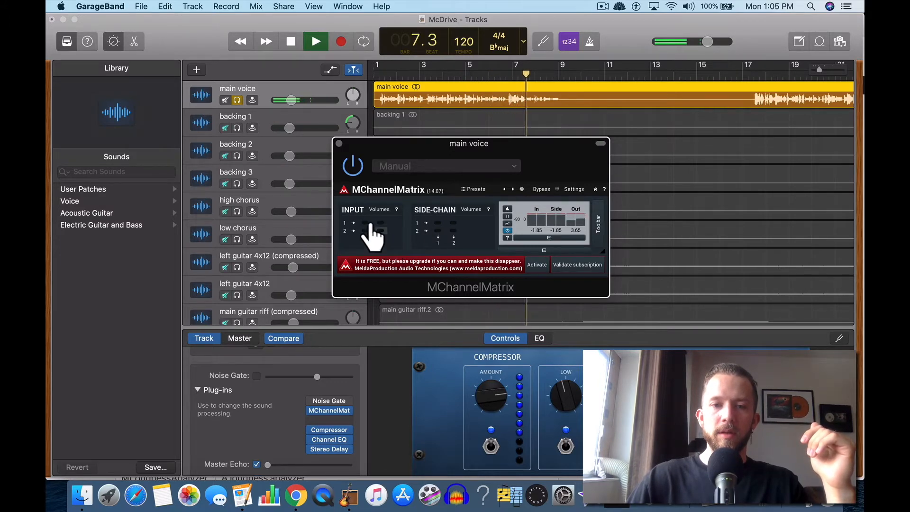
pyautogui.click(381, 223)
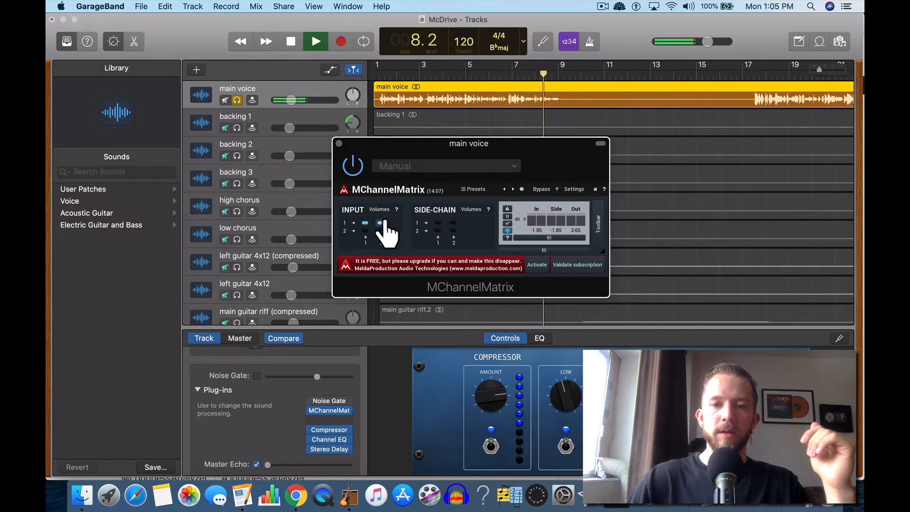
pyautogui.click(292, 44)
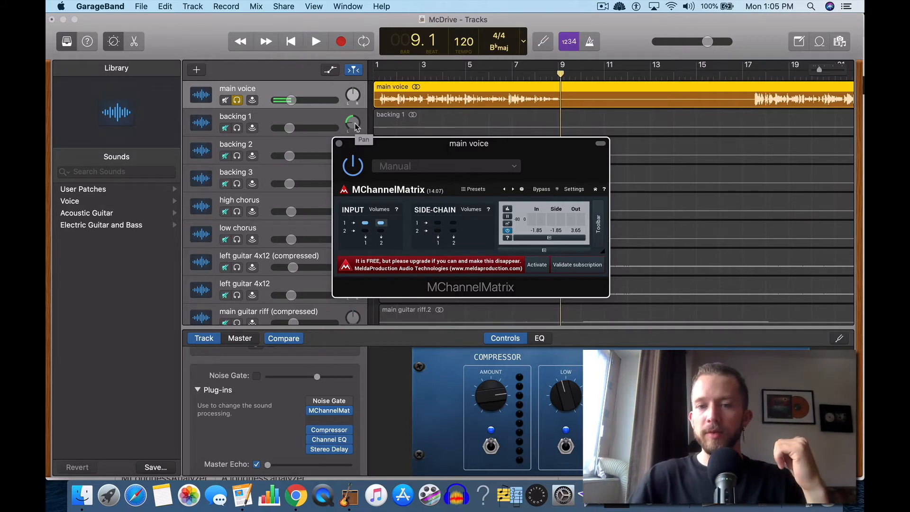
# Step: Replay the main voice from bar 1, routing both inputs to output 1 and both side-chain inputs to output 2
pyautogui.click(383, 71)
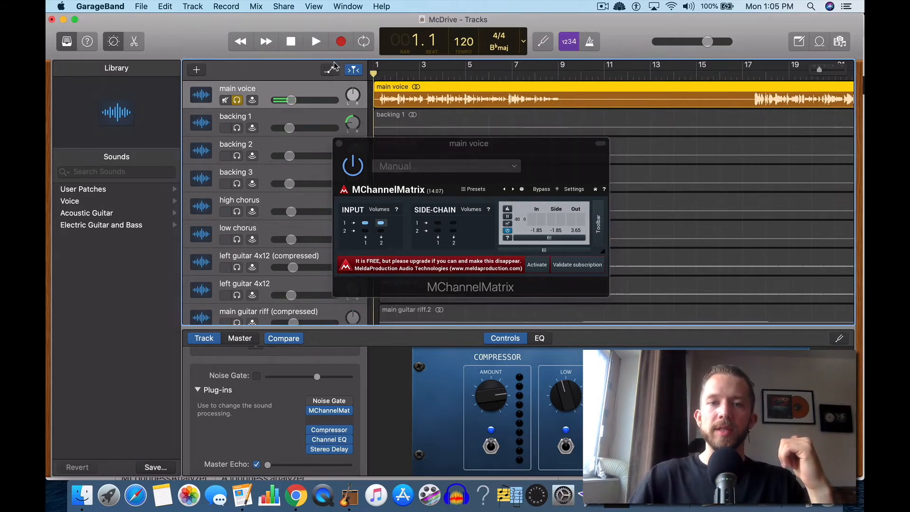
pyautogui.press('space')
pyautogui.click(439, 223)
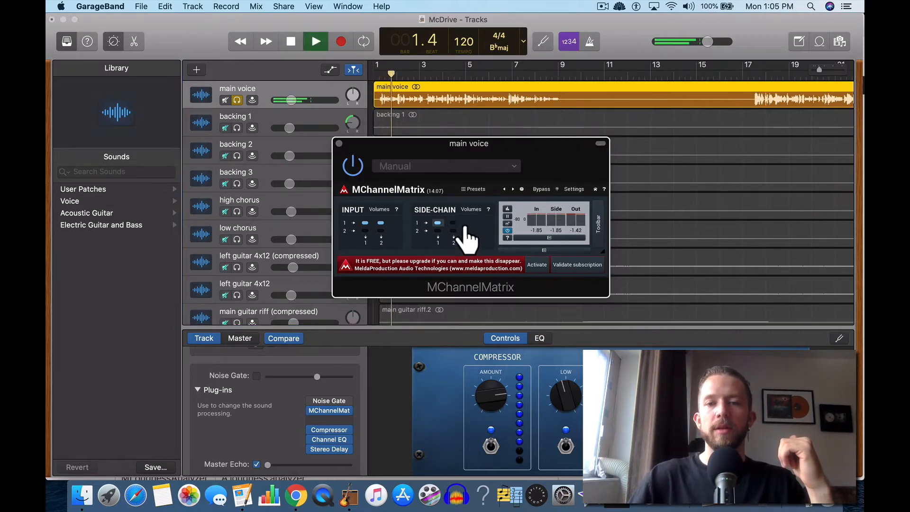
pyautogui.click(452, 222)
pyautogui.click(365, 231)
pyautogui.click(381, 223)
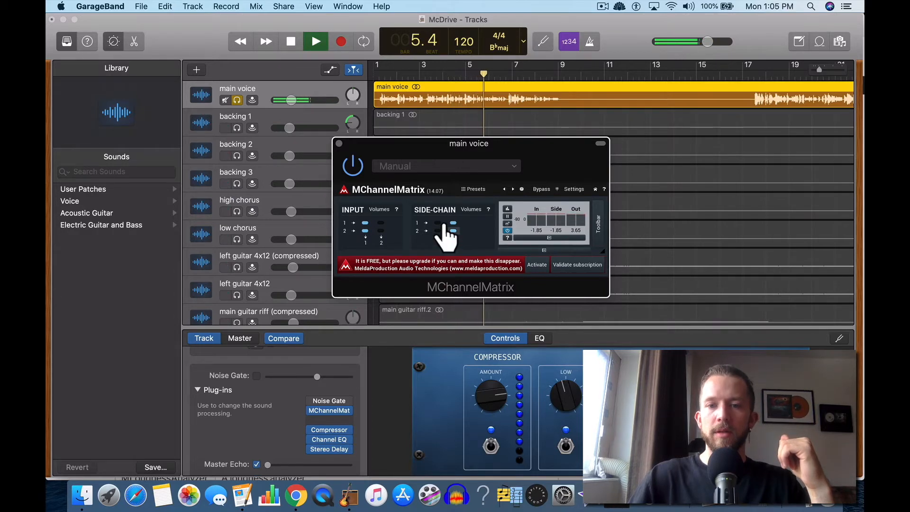
# Step: Clear all side-chain routings, leave only input 2 feeding output 1, and turn off and close MChannelMatrix
pyautogui.click(437, 223)
pyautogui.click(454, 223)
pyautogui.click(454, 230)
pyautogui.click(437, 223)
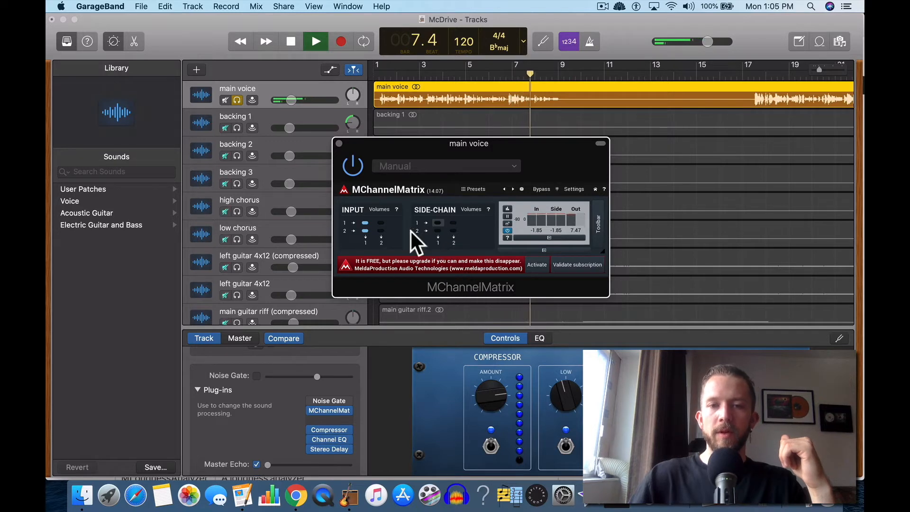
pyautogui.click(366, 224)
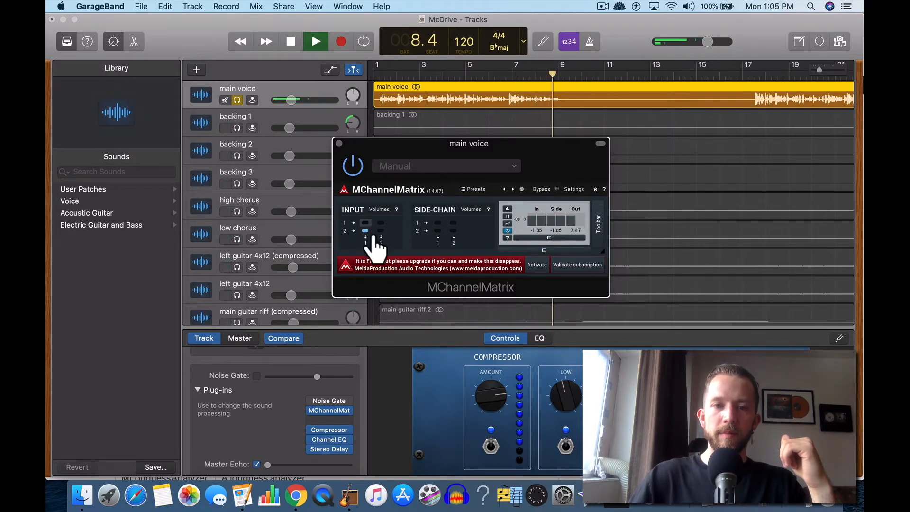
pyautogui.click(339, 144)
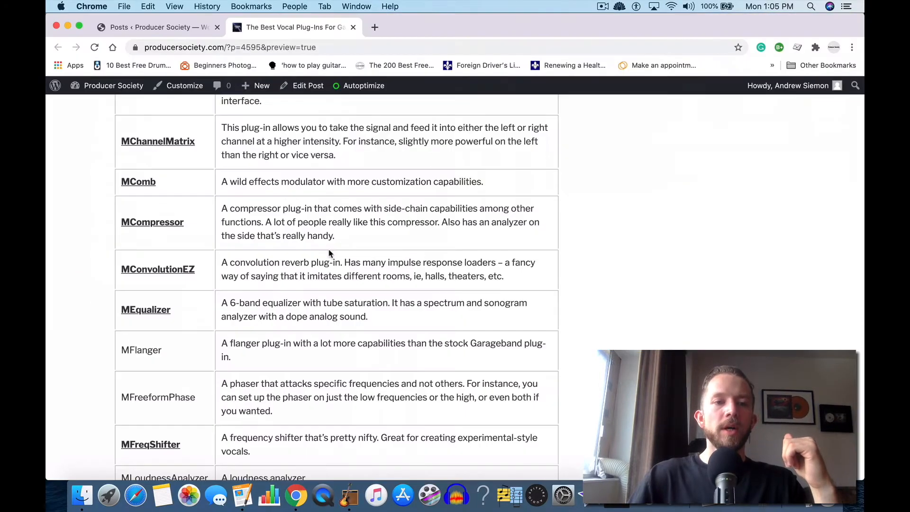
# Step: Check the article's plug-in table around MCompressor in Chrome and switch back to GarageBand
pyautogui.scroll(-1, 330, 253)
pyautogui.scroll(-1, 330, 251)
pyautogui.hotkey('ctrl', 'Up')
pyautogui.click(474, 266)
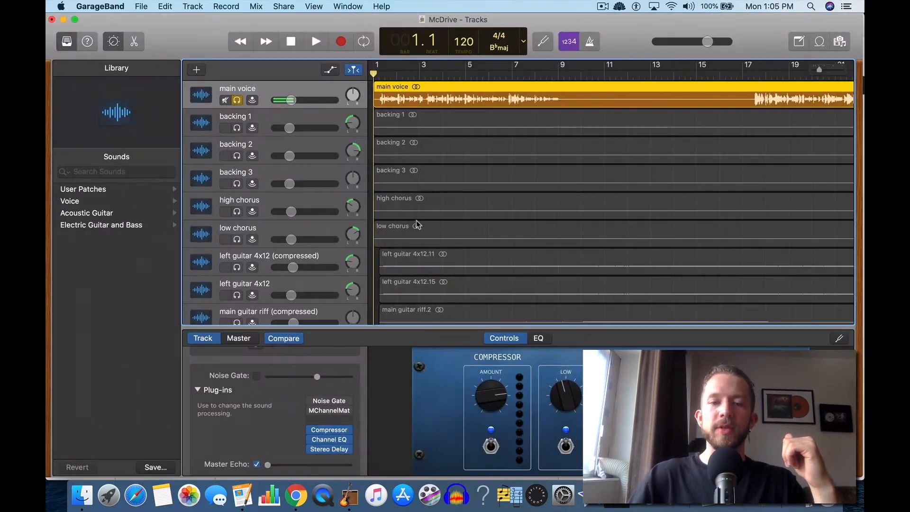
# Step: Replace Noise Gate on the main voice track with MeldaProduction's MCompressor and move its window toward the middle of the project
pyautogui.click(349, 407)
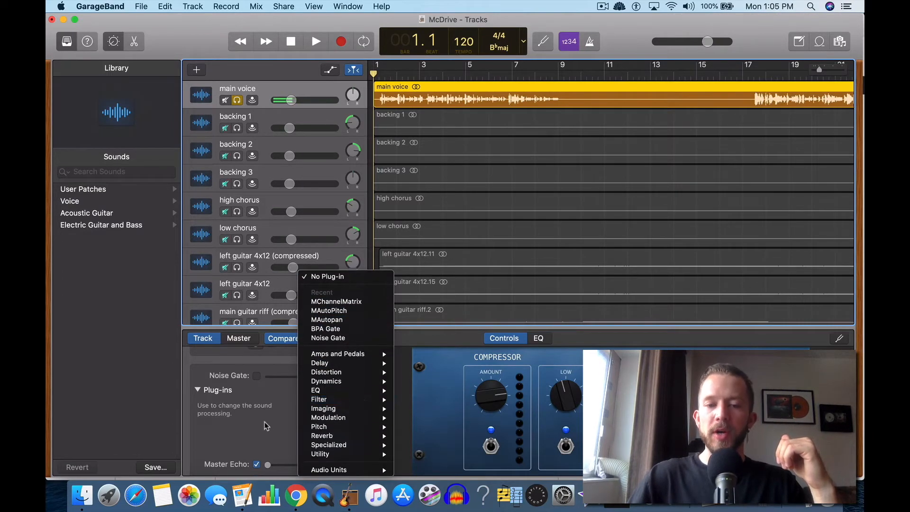
pyautogui.click(267, 425)
pyautogui.click(330, 407)
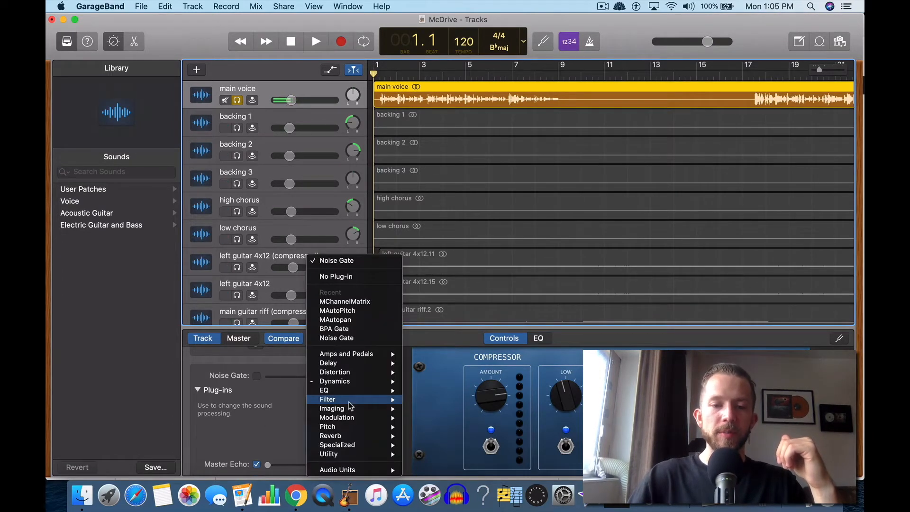
pyautogui.moveTo(355, 469)
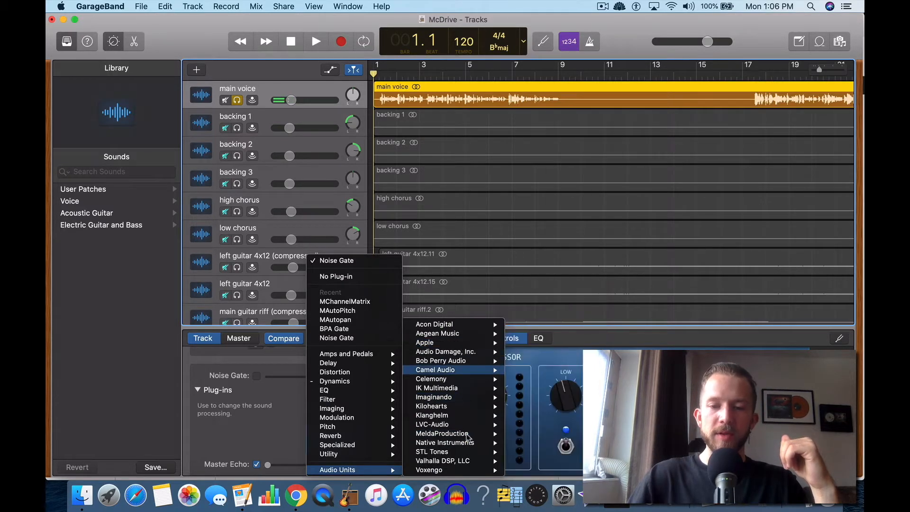
pyautogui.moveTo(472, 437)
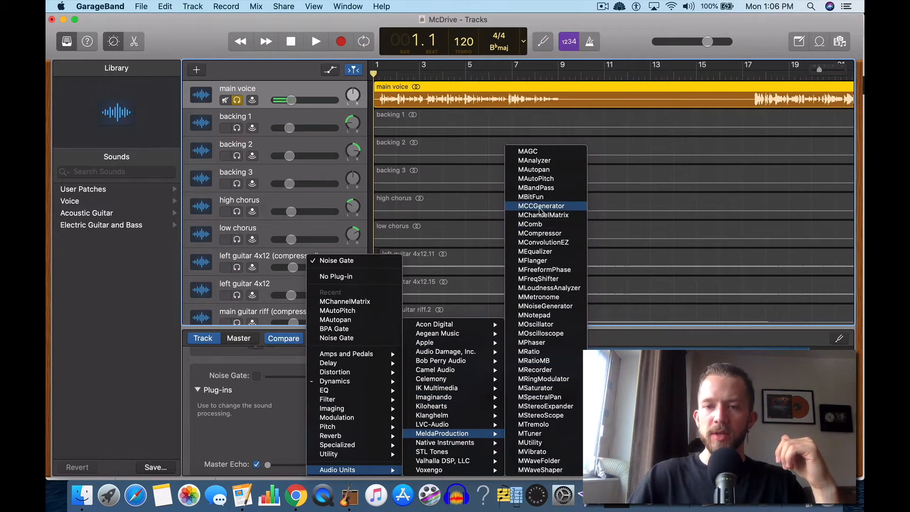
pyautogui.click(551, 234)
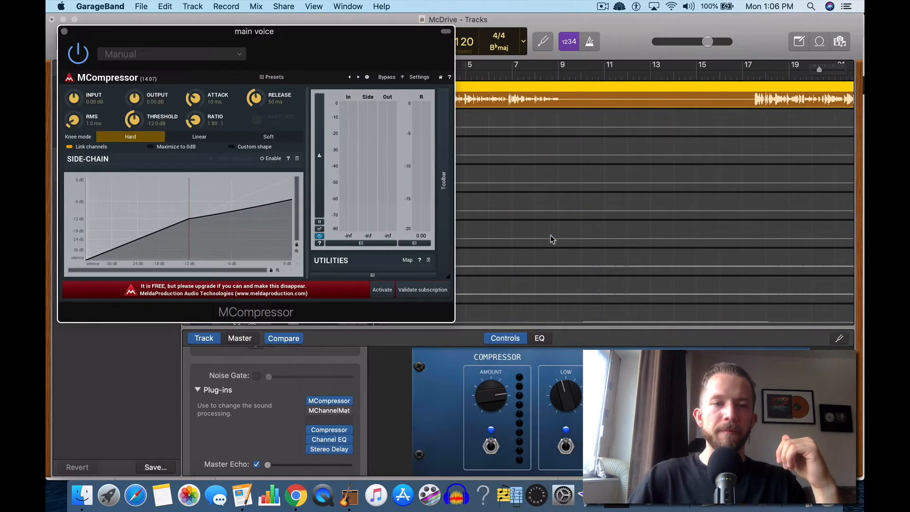
pyautogui.moveTo(326, 46); pyautogui.dragTo(491, 118)
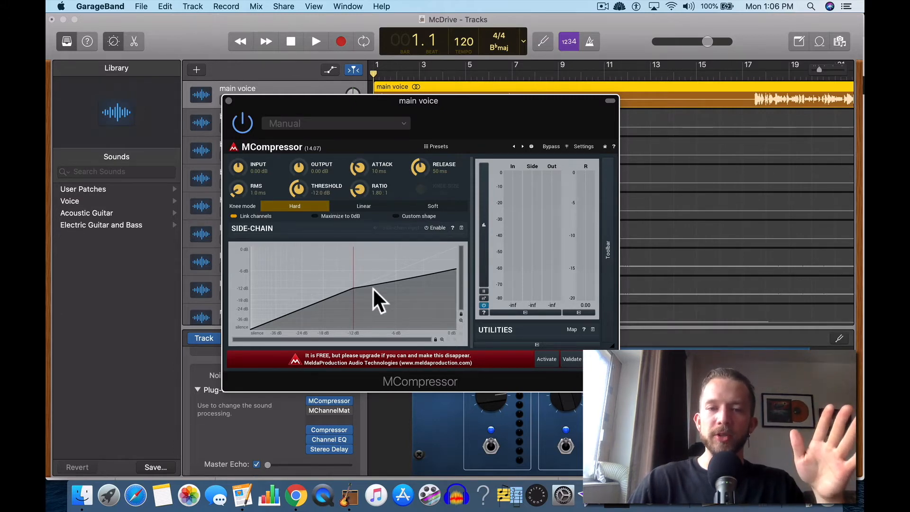
# Step: Play the main voice through MCompressor, pause it briefly, and resume playback
pyautogui.click(312, 45)
pyautogui.moveTo(514, 124); pyautogui.dragTo(521, 123)
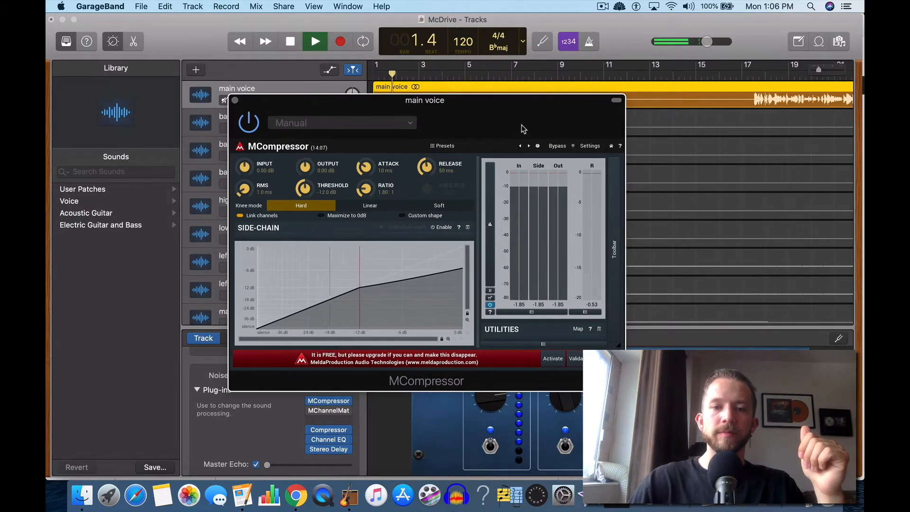
pyautogui.click(292, 46)
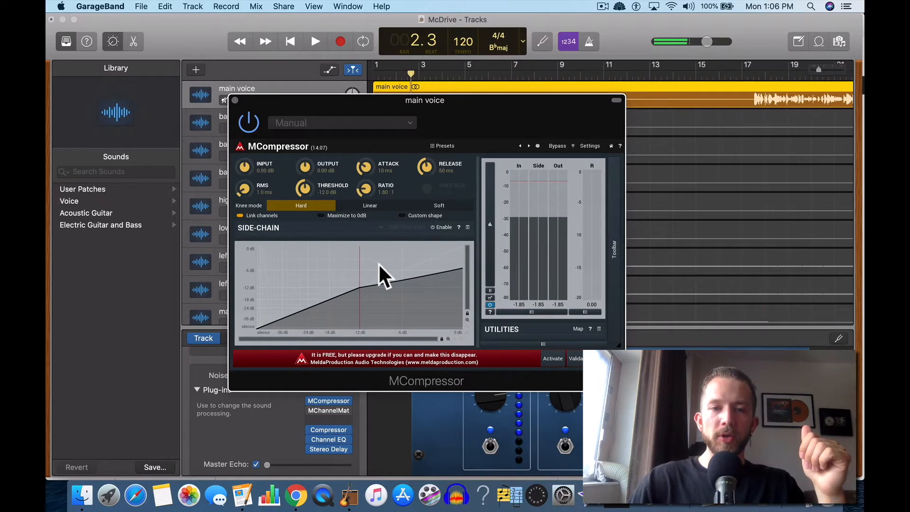
pyautogui.press('space')
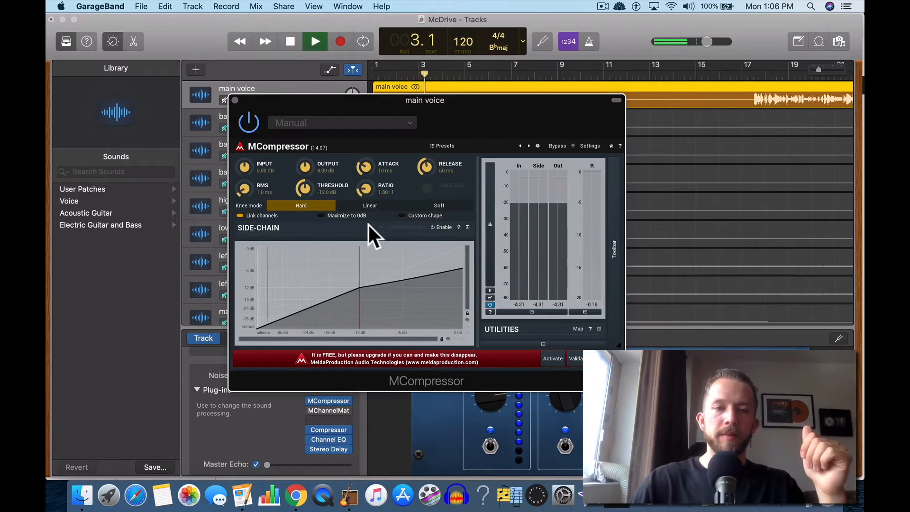
# Step: Move MCompressor's window clear of the main voice track header, slightly lower that track's volume, and raise the system volume
pyautogui.moveTo(372, 121); pyautogui.dragTo(378, 143)
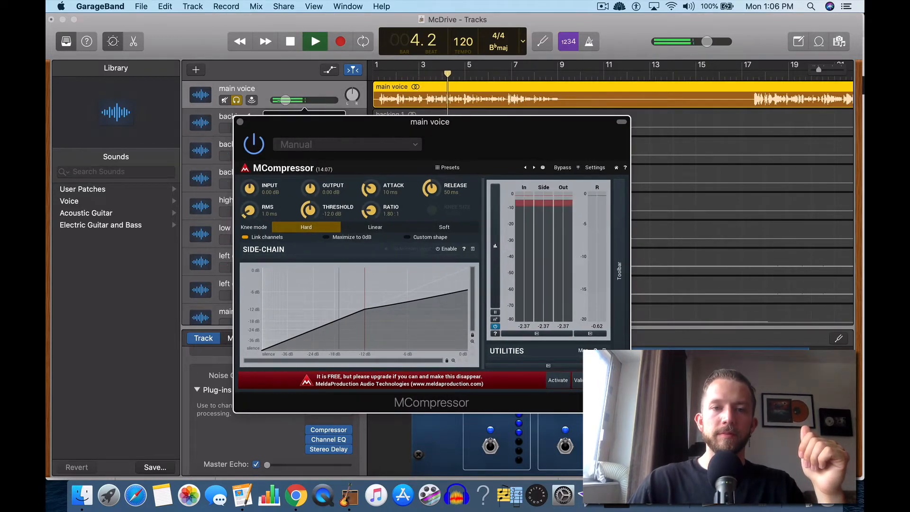
pyautogui.moveTo(290, 104); pyautogui.dragTo(286, 100)
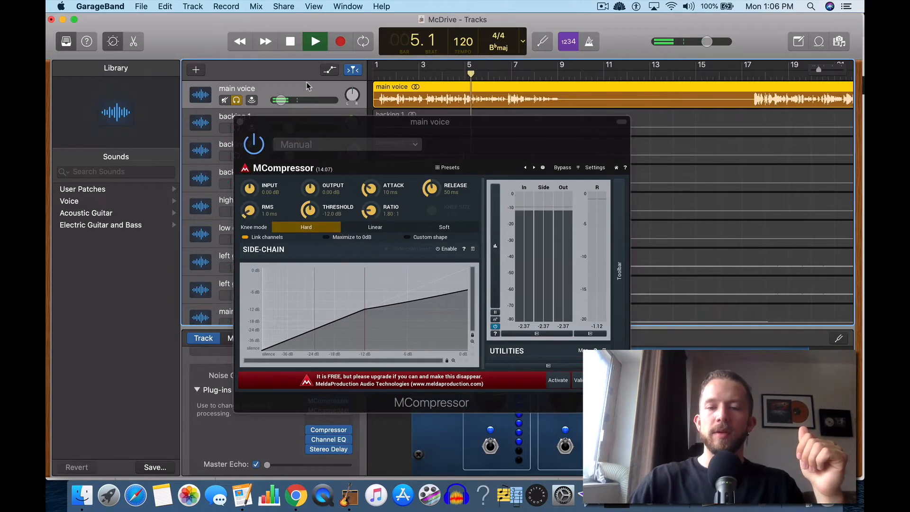
pyautogui.press('XF86AudioRaiseVolume')
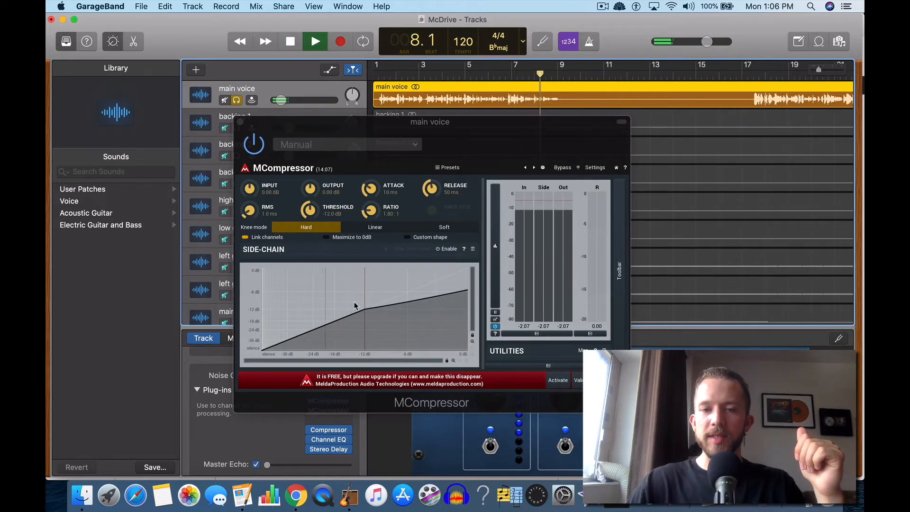
# Step: Set MCompressor's threshold to -12.2 dB and replay the main voice from bar 1 with the system volume raised
pyautogui.moveTo(375, 286)
pyautogui.mouseDown()
pyautogui.moveTo(395, 288)
pyautogui.moveTo(368, 292)
pyautogui.moveTo(399, 297)
pyautogui.moveTo(373, 299)
pyautogui.mouseUp()
pyautogui.click(291, 42)
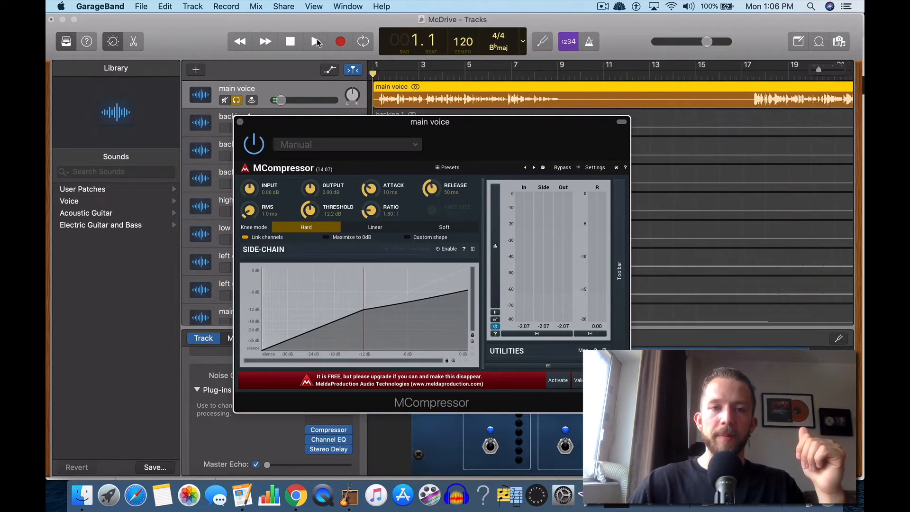
pyautogui.click(315, 41)
pyautogui.press('XF86AudioRaiseVolume')
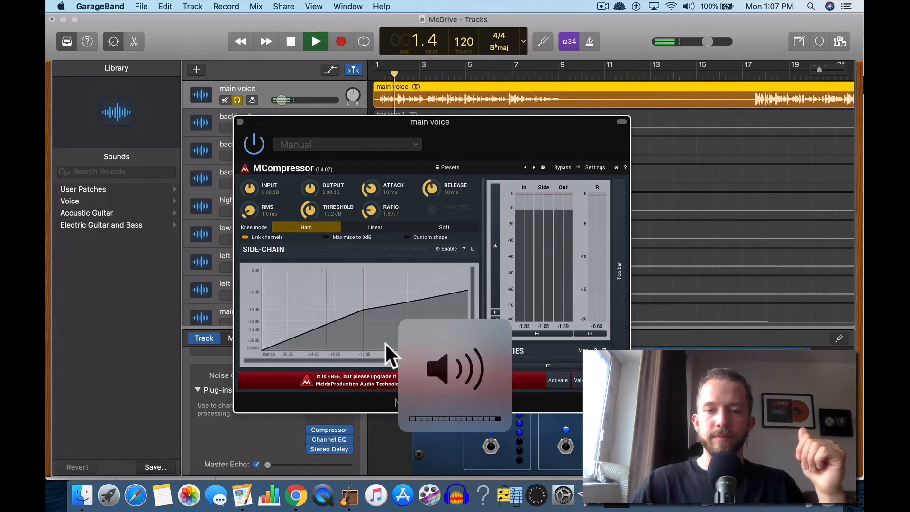
# Step: Lower MCompressor's threshold to -20.0 dB during playback, raise the system volume further, and stop playback
pyautogui.moveTo(376, 309); pyautogui.dragTo(338, 311)
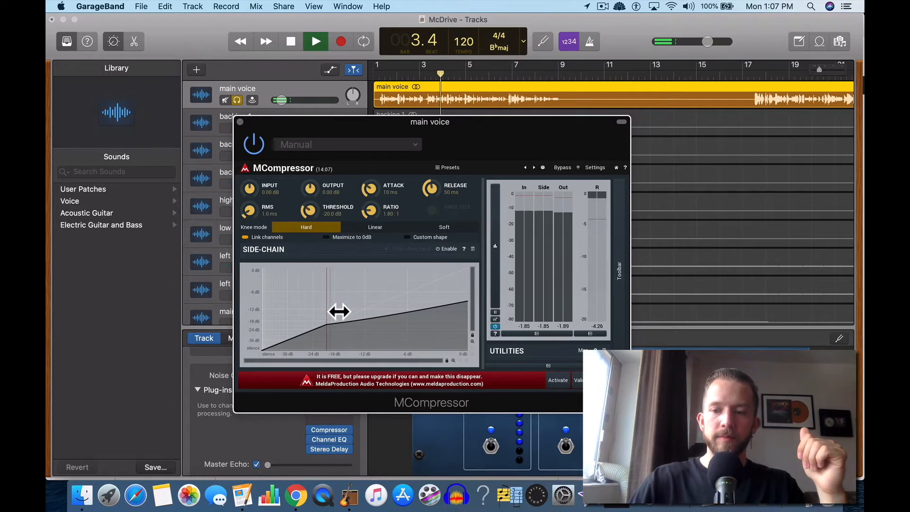
pyautogui.press('XF86AudioRaiseVolume')
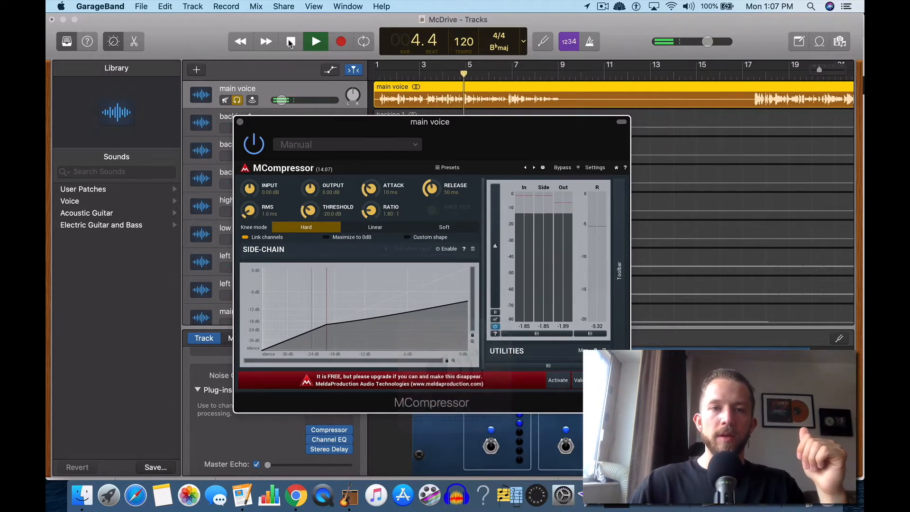
pyautogui.press('space')
# Step: Set MCompressor's threshold to -12.6 dB, attack to 2.0 ms, and ratio to 1.09:1
pyautogui.moveTo(337, 329); pyautogui.dragTo(373, 336)
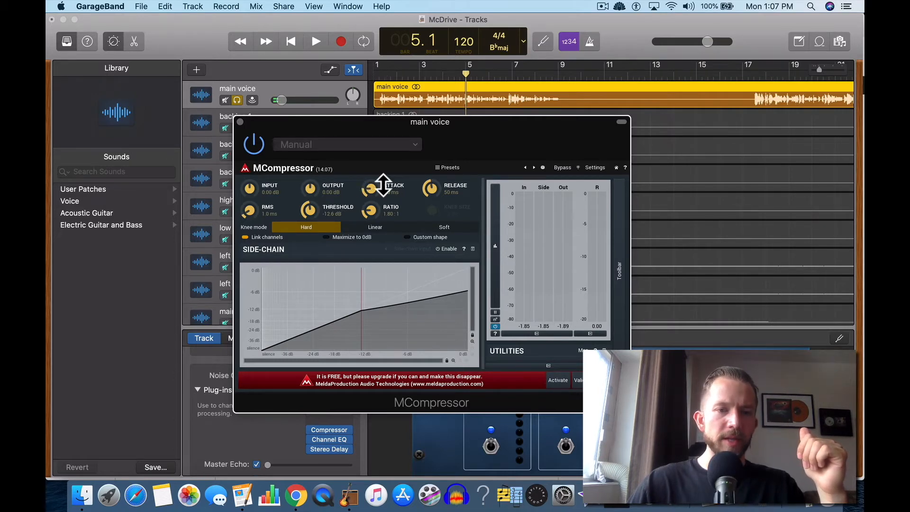
pyautogui.moveTo(383, 184); pyautogui.dragTo(385, 220)
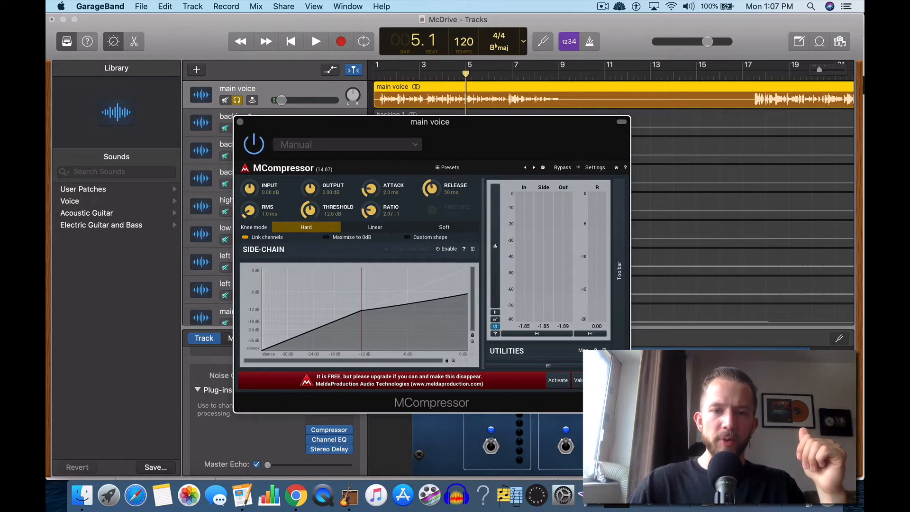
pyautogui.moveTo(371, 210); pyautogui.dragTo(370, 214)
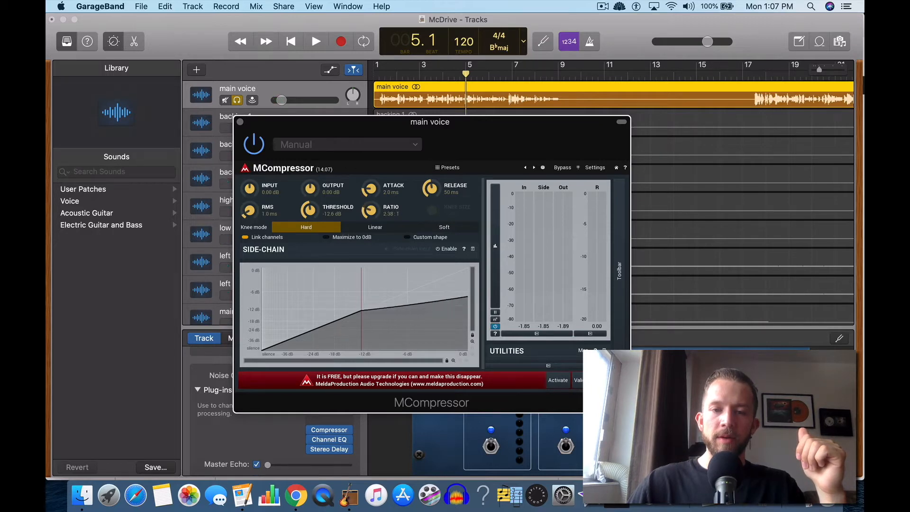
pyautogui.moveTo(382, 211); pyautogui.dragTo(384, 238)
# Step: Replay the main voice from bar 1 while raising MCompressor's ratio to 1.57:1 and the system volume to maximum
pyautogui.click(295, 44)
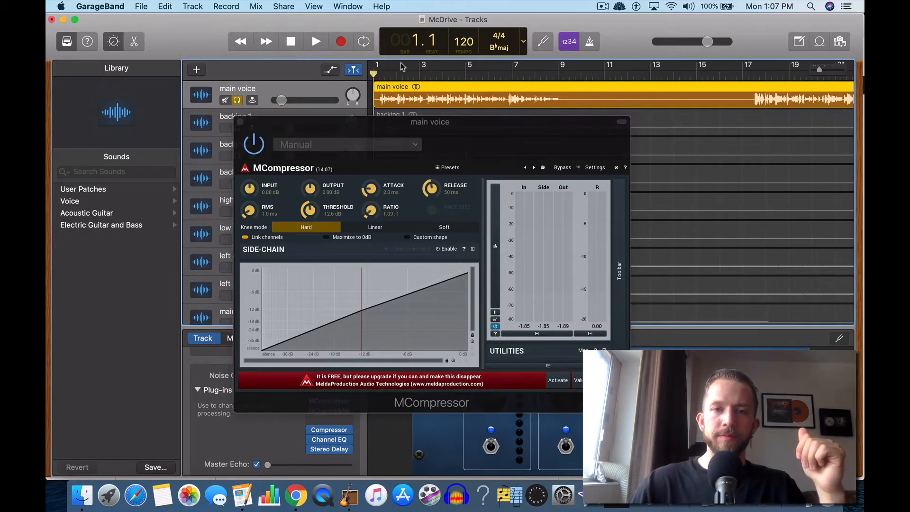
pyautogui.click(316, 41)
pyautogui.moveTo(370, 210); pyautogui.dragTo(381, 197)
pyautogui.press('XF86AudioRaiseVolume')
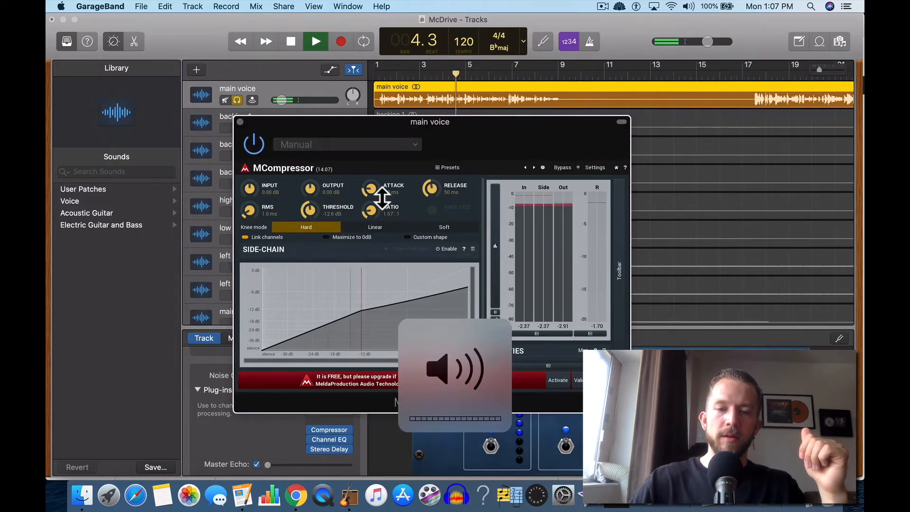
# Step: Raise the main voice track's volume, set MCompressor's ratio to 4.90:1, and replay the vocal from around bar 5
pyautogui.moveTo(281, 100); pyautogui.dragTo(293, 100)
pyautogui.moveTo(372, 211); pyautogui.dragTo(371, 188)
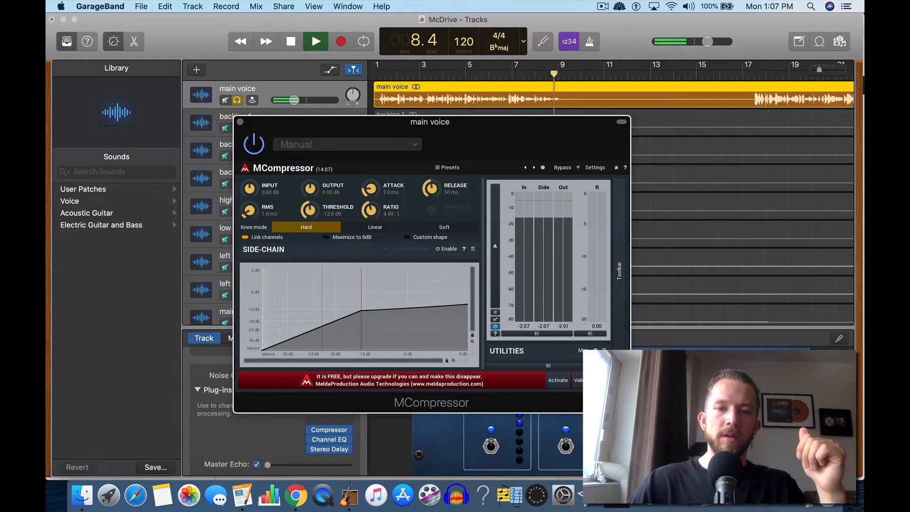
pyautogui.click(511, 74)
pyautogui.click(464, 75)
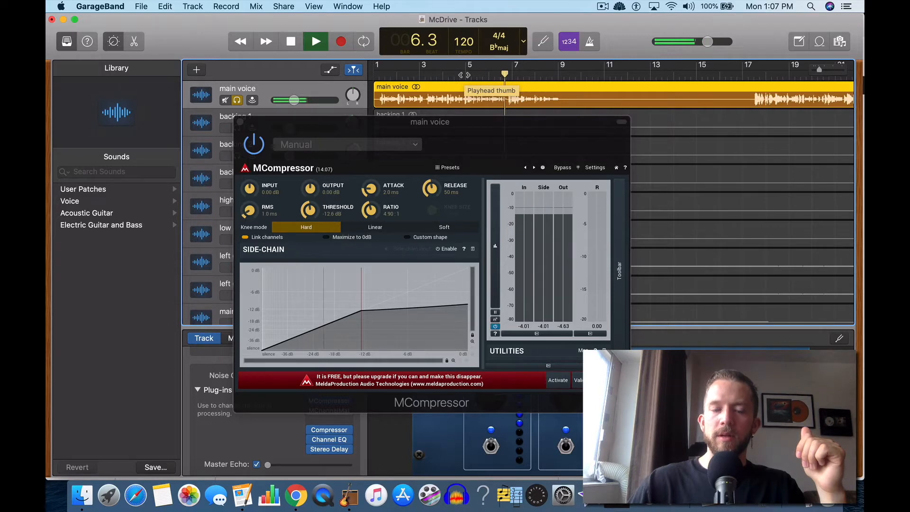
# Step: Stop playback, load random MCompressor presets until Master is loaded, and return the playhead to bar 1
pyautogui.click(275, 249)
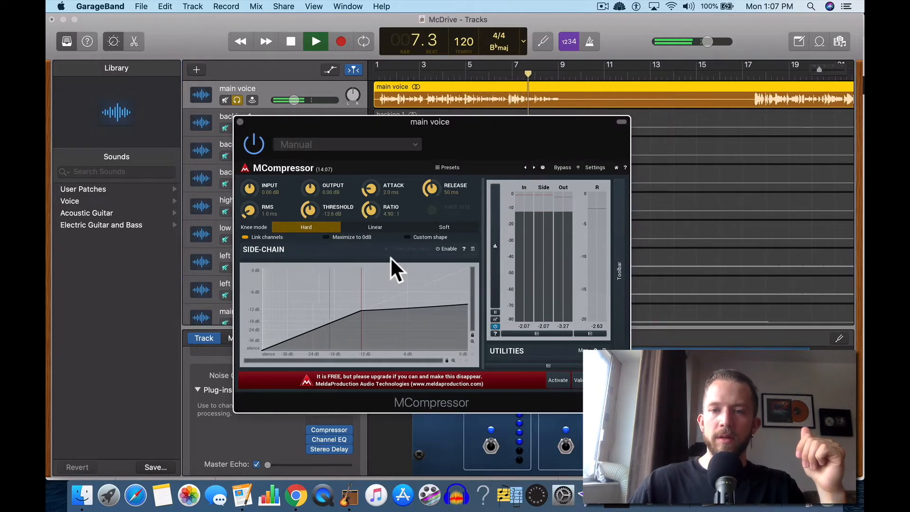
pyautogui.press('space')
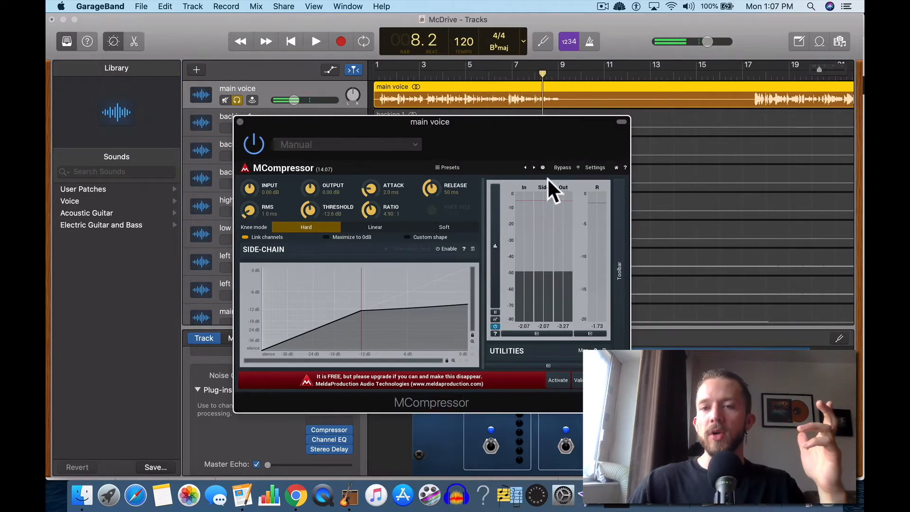
pyautogui.click(543, 168)
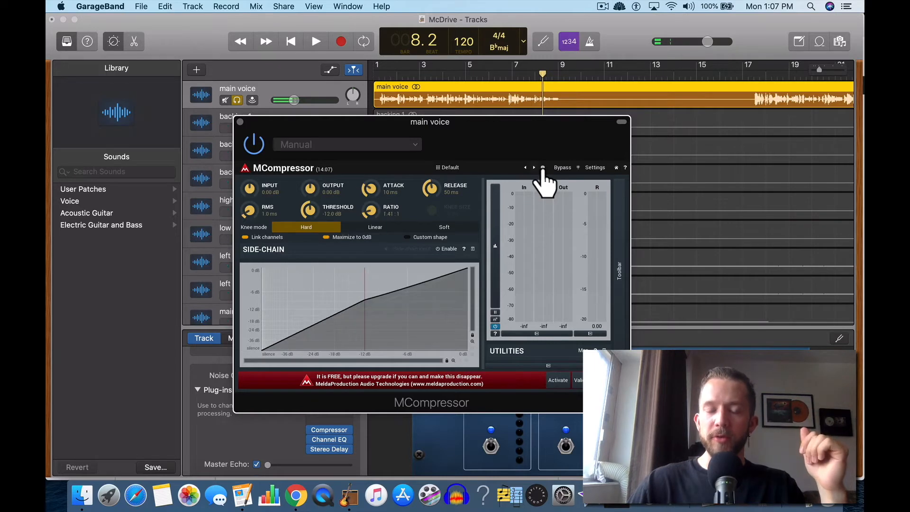
pyautogui.click(543, 168)
pyautogui.press('Return')
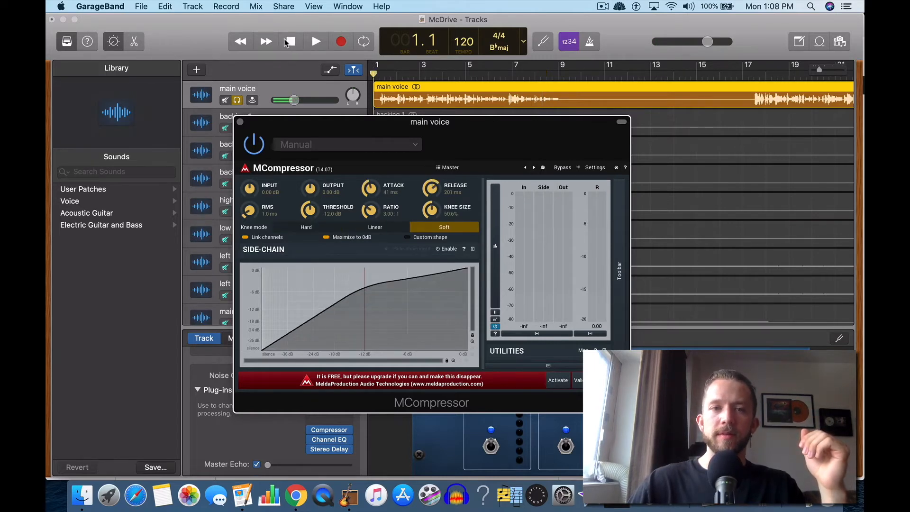
# Step: Play the main voice from bar 1 while cycling through random MCompressor presets to Bass 1, and stop back at the start
pyautogui.press('space')
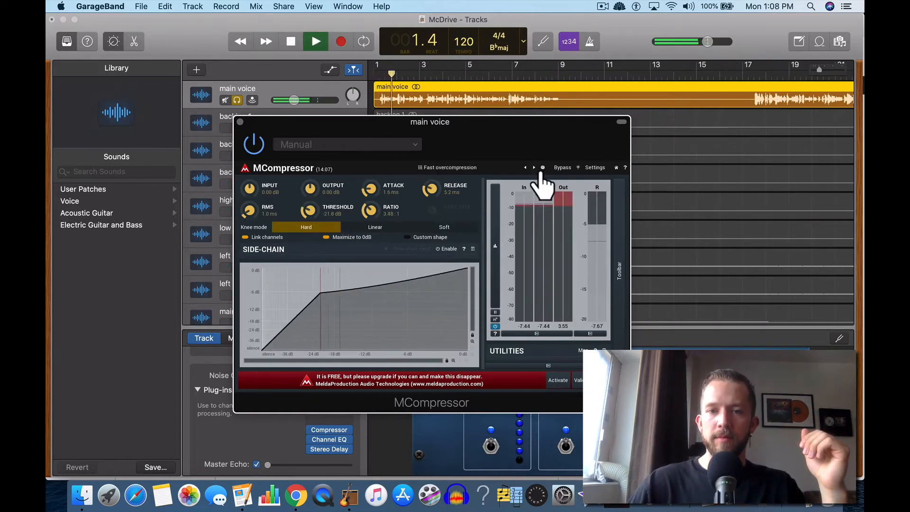
pyautogui.click(542, 168)
pyautogui.click(543, 168)
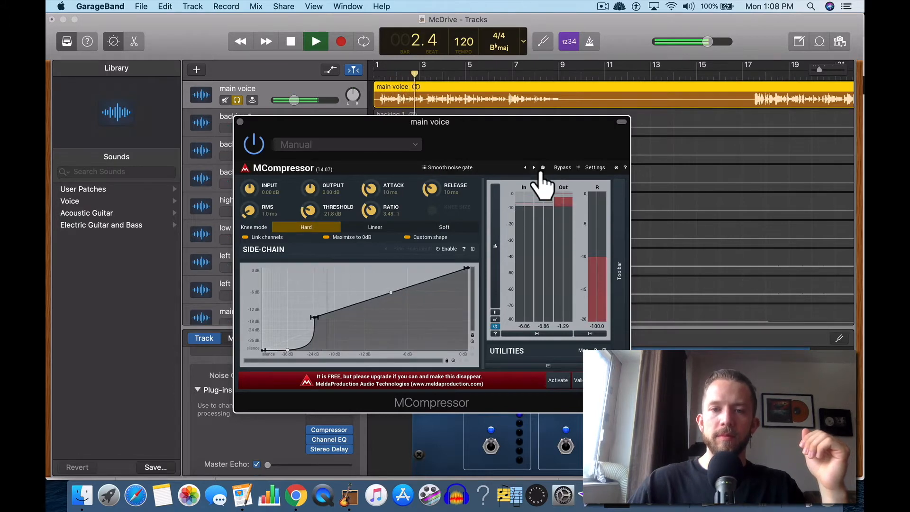
pyautogui.click(543, 167)
pyautogui.press('XF86AudioRaiseVolume')
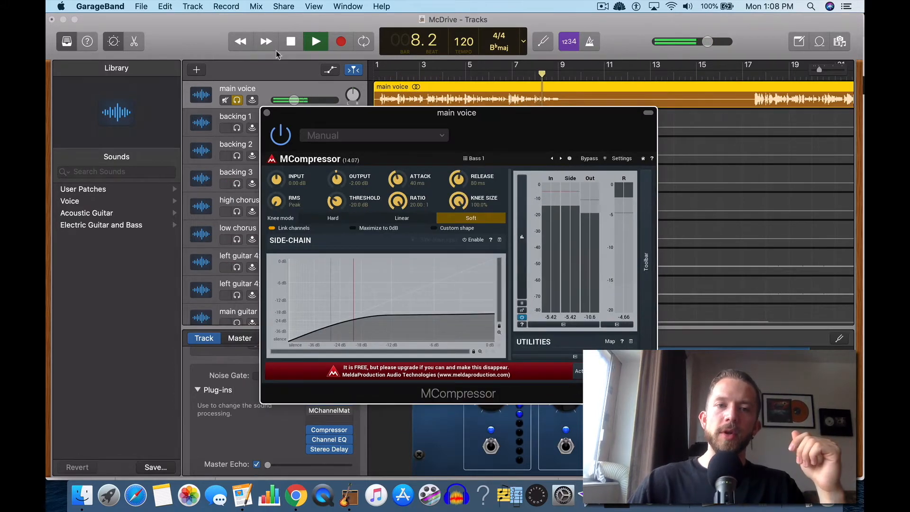
pyautogui.click(291, 41)
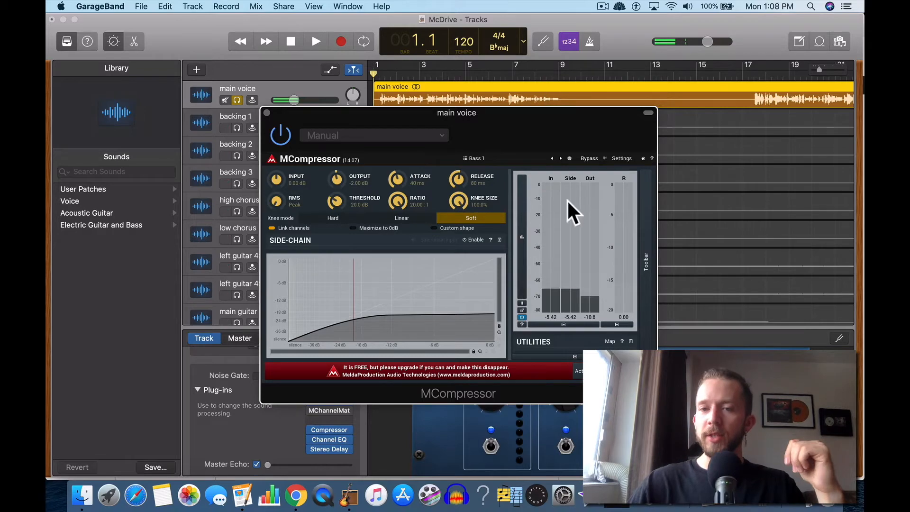
# Step: Open MCompressor's help information, skim the descriptions of its preset buttons and compressor parameters, and close it
pyautogui.click(652, 158)
pyautogui.scroll(-5, 345, 237)
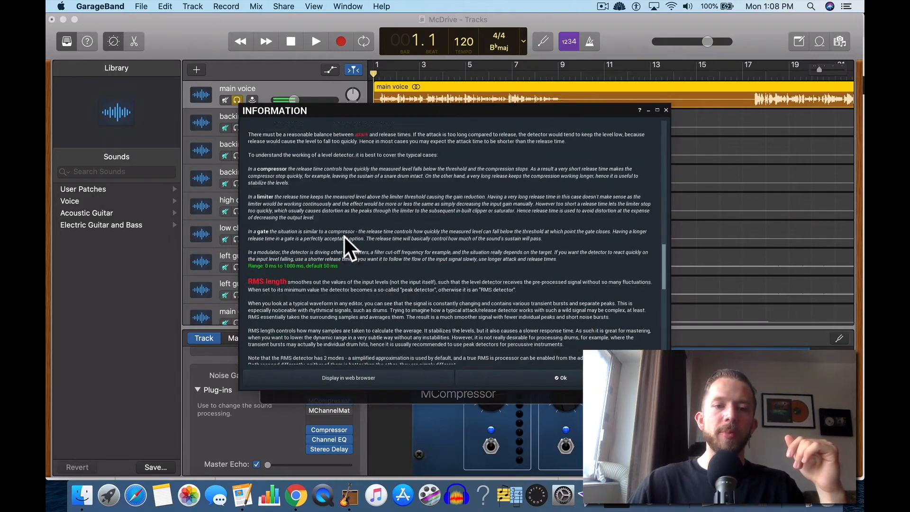
pyautogui.scroll(15, 344, 237)
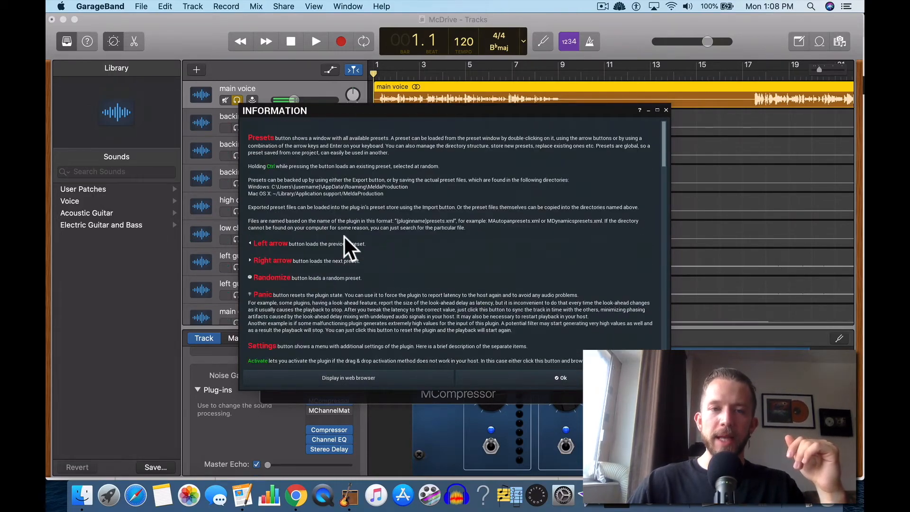
pyautogui.scroll(-20, 345, 237)
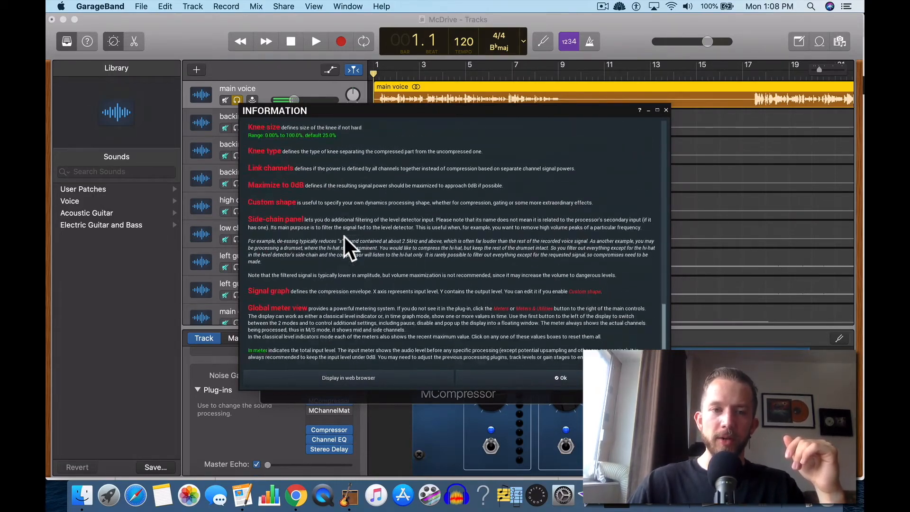
pyautogui.scroll(-2, 345, 237)
pyautogui.click(666, 110)
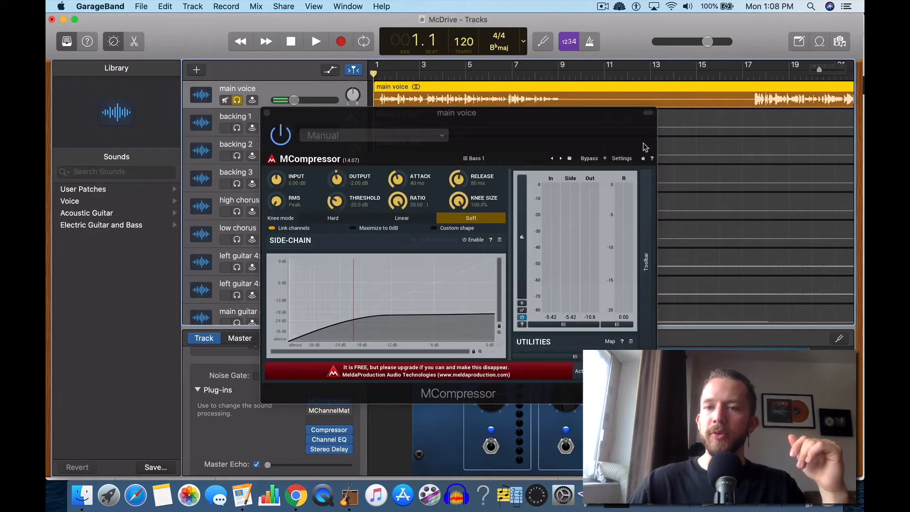
# Step: Replace MCompressor with MConvolutionEZ on the main voice track and return from the browser article to the project
pyautogui.click(267, 114)
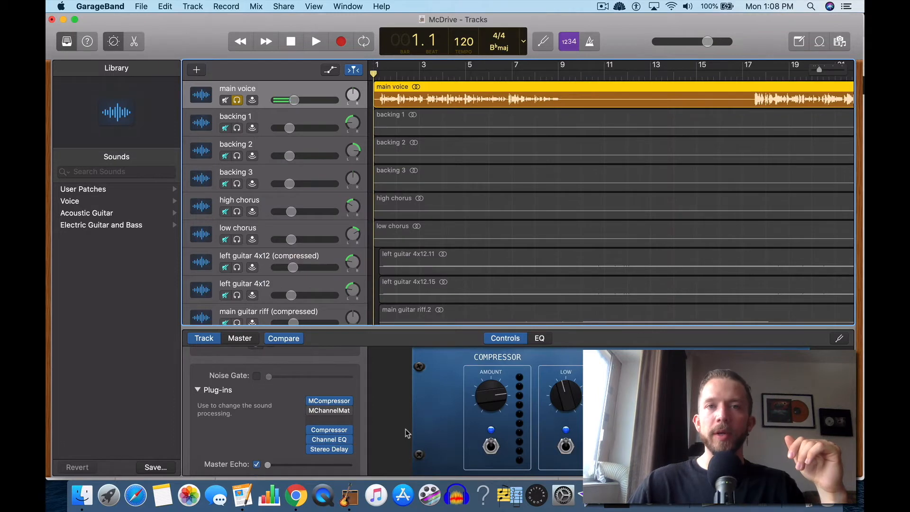
pyautogui.click(350, 401)
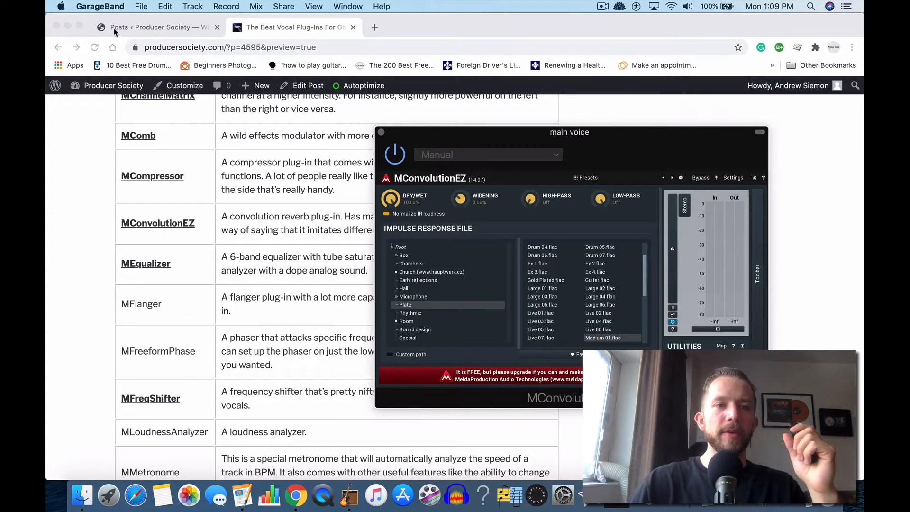
pyautogui.click(67, 26)
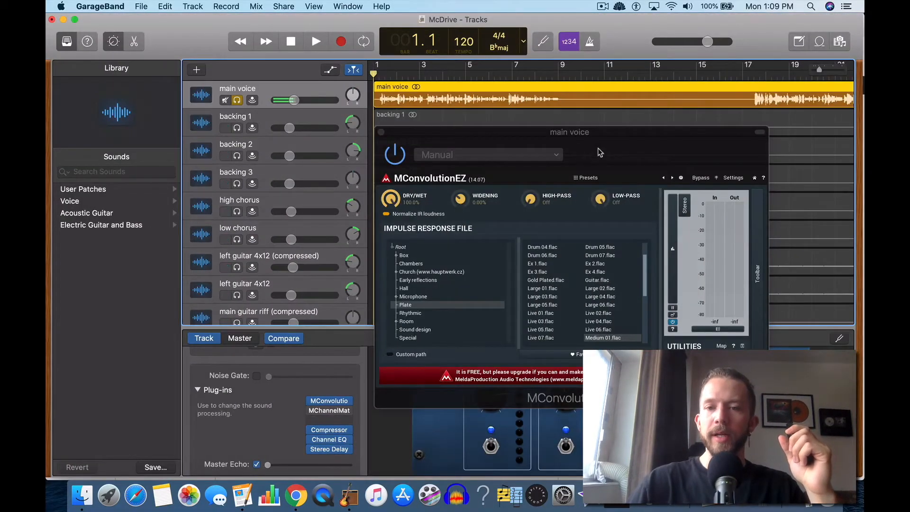
# Step: Reposition the MConvolutionEZ window over the tracks and load the Large plate preset
pyautogui.moveTo(599, 151); pyautogui.dragTo(491, 98)
pyautogui.scroll(-5, 482, 255)
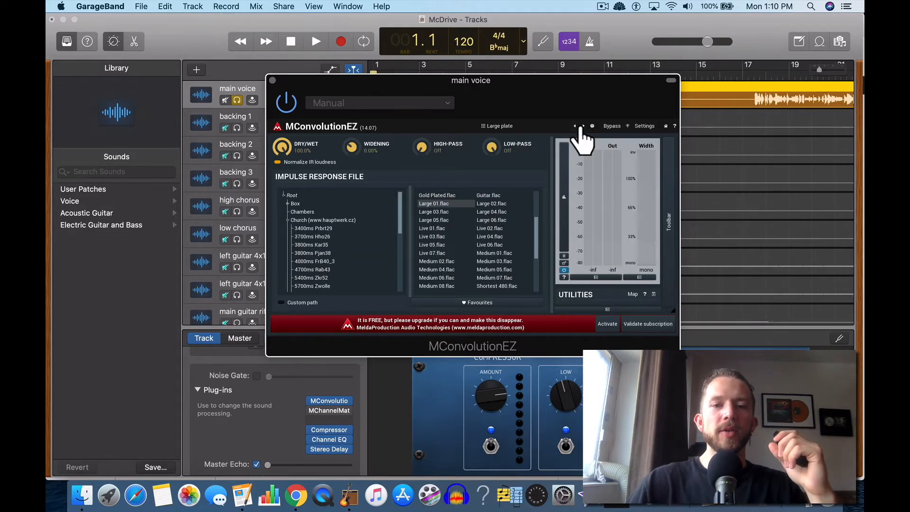
pyautogui.moveTo(496, 100); pyautogui.dragTo(501, 118)
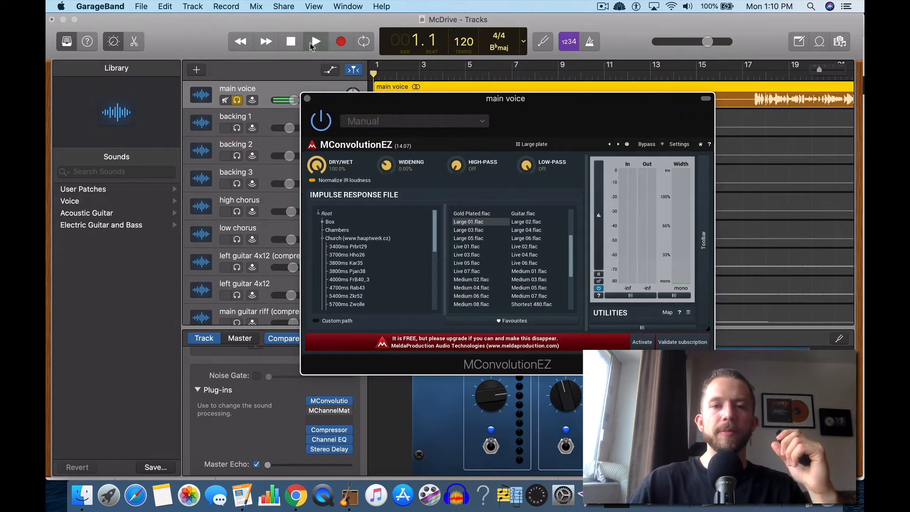
# Step: Play the main voice from bar 1 while auditioning the plate impulse responses Large 02.flac and Gold Plated.flac
pyautogui.click(313, 43)
pyautogui.moveTo(554, 115); pyautogui.dragTo(543, 109)
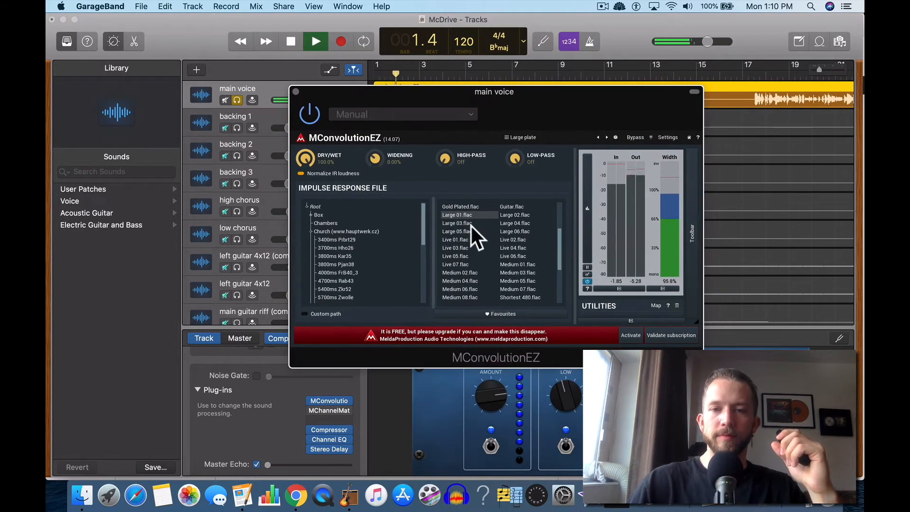
pyautogui.click(507, 215)
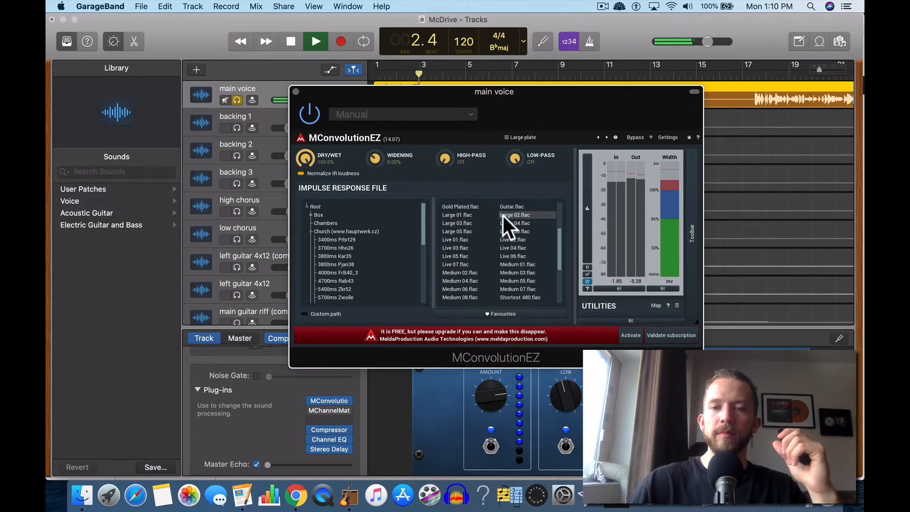
pyautogui.click(465, 206)
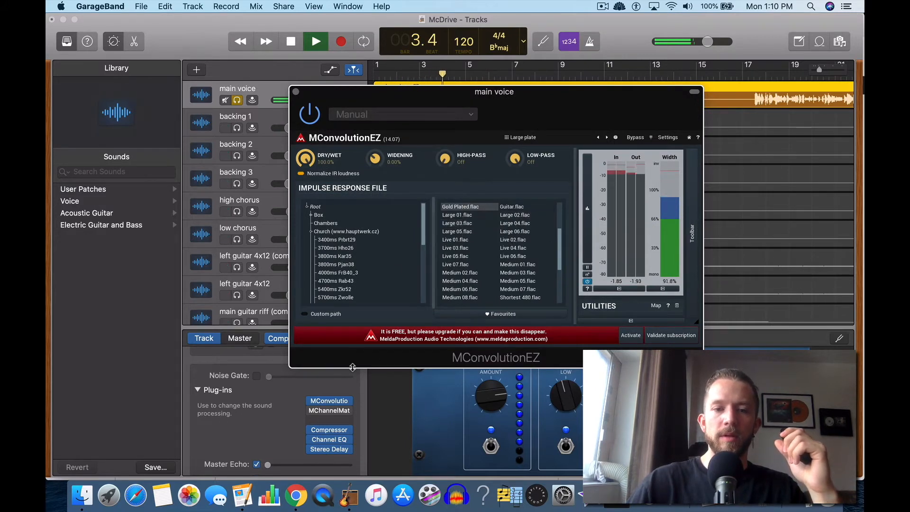
# Step: Raise the system volume, audition the Church impulse responses 3400ms Prbrt29 and 3700ms Hho26, and stop playback
pyautogui.moveTo(313, 432)
pyautogui.click(343, 231)
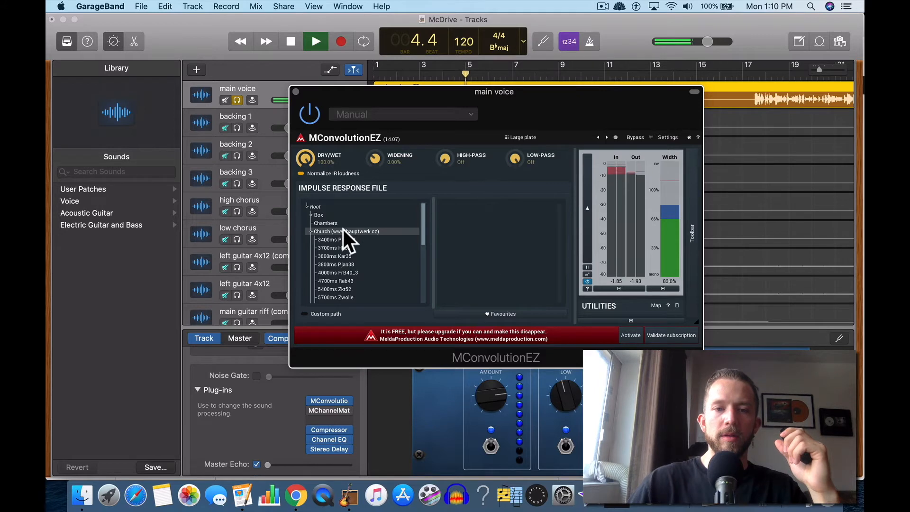
pyautogui.press('XF86AudioRaiseVolume')
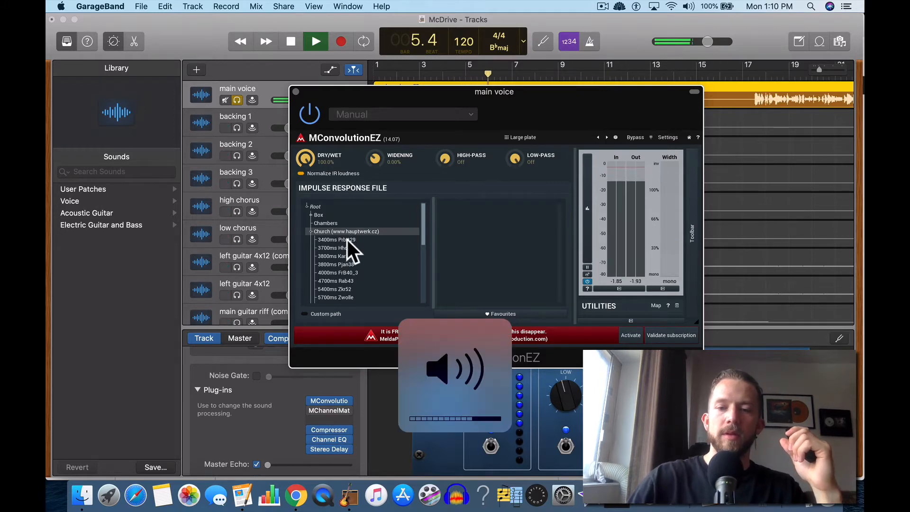
pyautogui.click(347, 239)
pyautogui.click(348, 248)
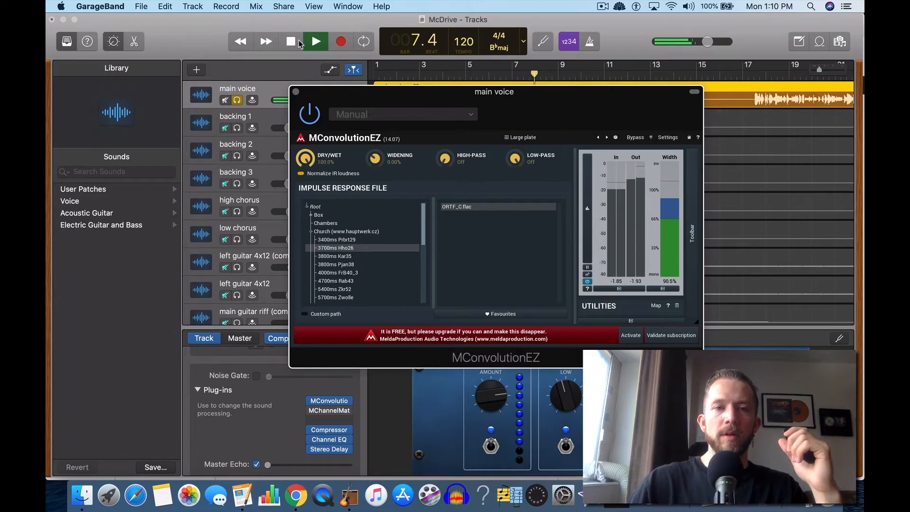
pyautogui.press('space')
# Step: Resume playback and lower MConvolutionEZ's dry/wet mix gradually to 32.0%
pyautogui.moveTo(315, 166); pyautogui.dragTo(315, 177)
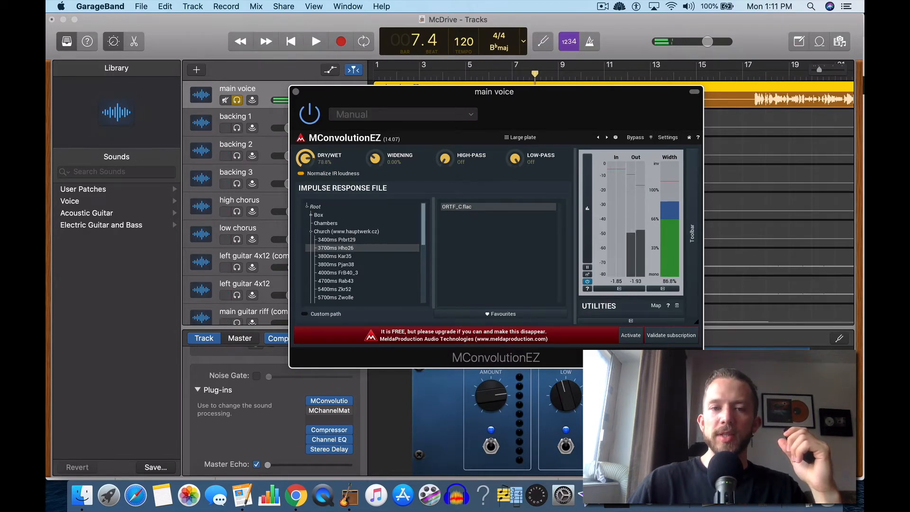
pyautogui.press('space')
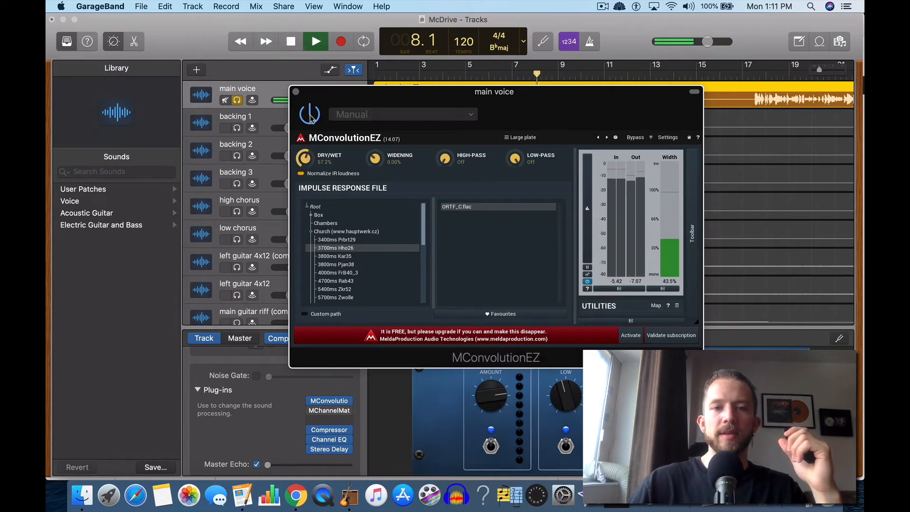
pyautogui.moveTo(313, 163); pyautogui.dragTo(314, 197)
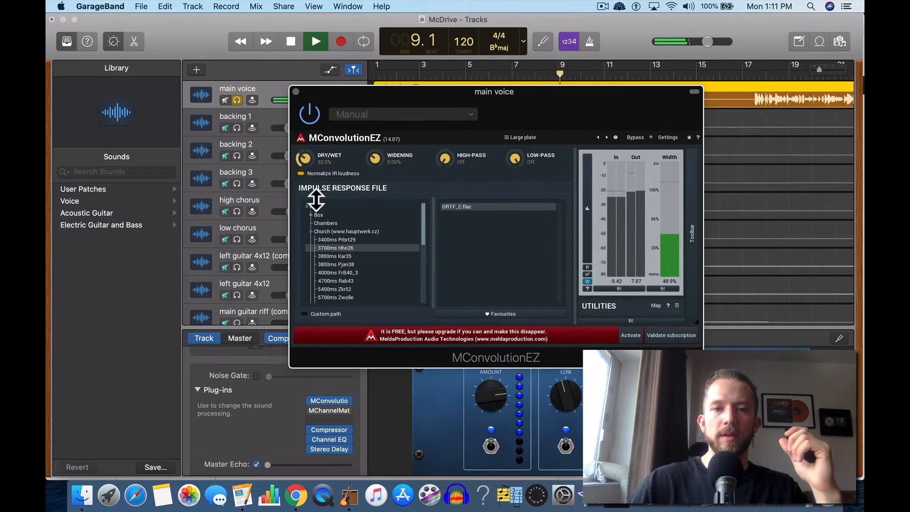
# Step: Set dry/wet back to 100%, replay the vocal from bar 1 with widening set to 0.80%, and stop at bar 5
pyautogui.press('Return')
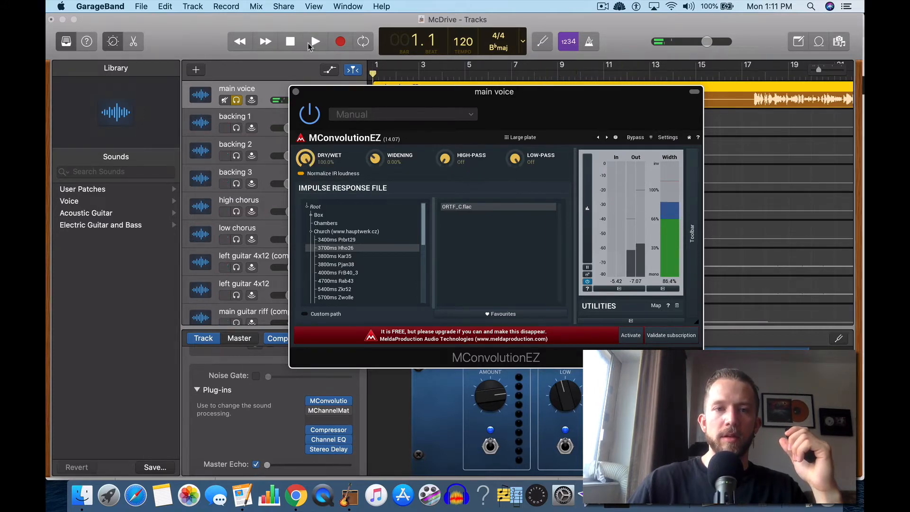
pyautogui.moveTo(334, 157); pyautogui.dragTo(349, 154)
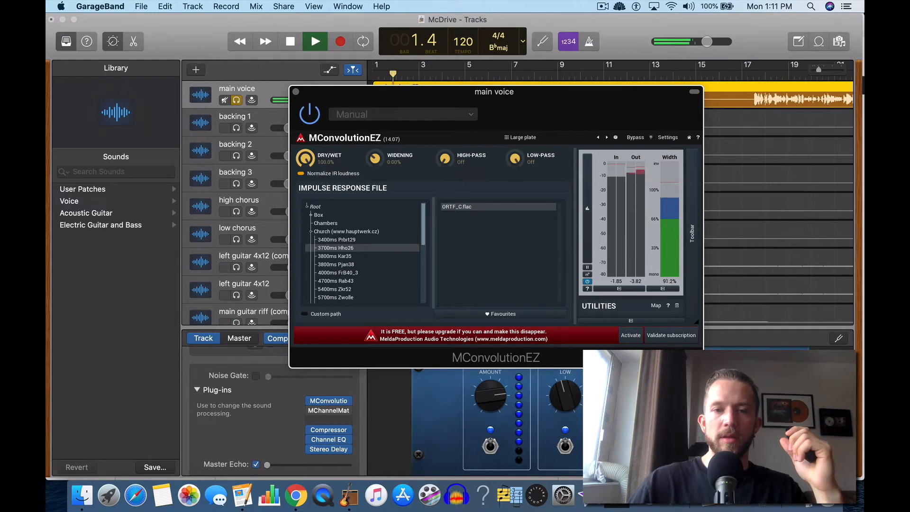
pyautogui.moveTo(379, 110); pyautogui.dragTo(380, 166)
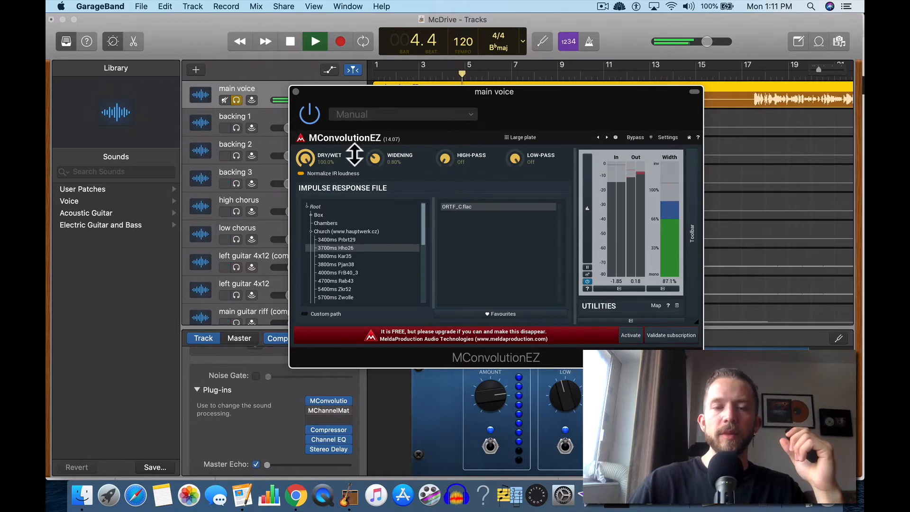
pyautogui.click(289, 43)
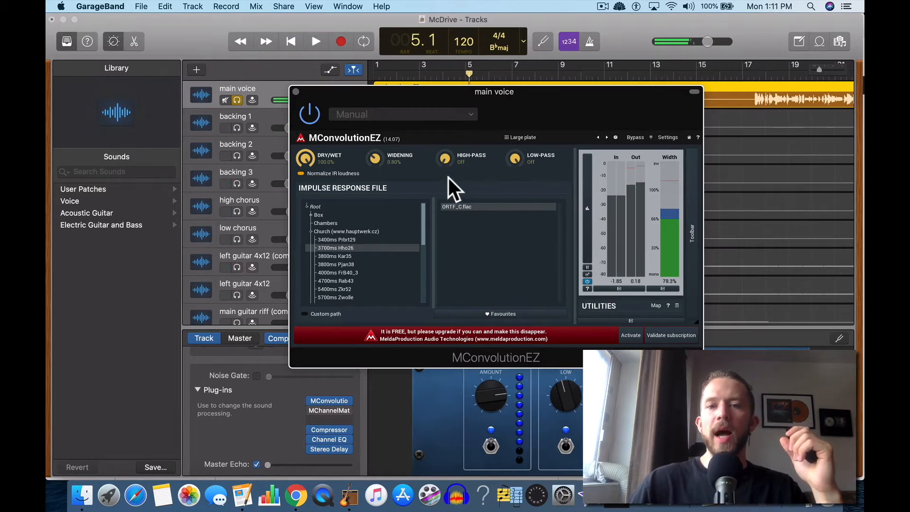
# Step: Adjust MConvolutionEZ's high-pass filter and set its low-pass filter to 15.2 kHz
pyautogui.doubleClick(529, 166)
pyautogui.click(605, 190)
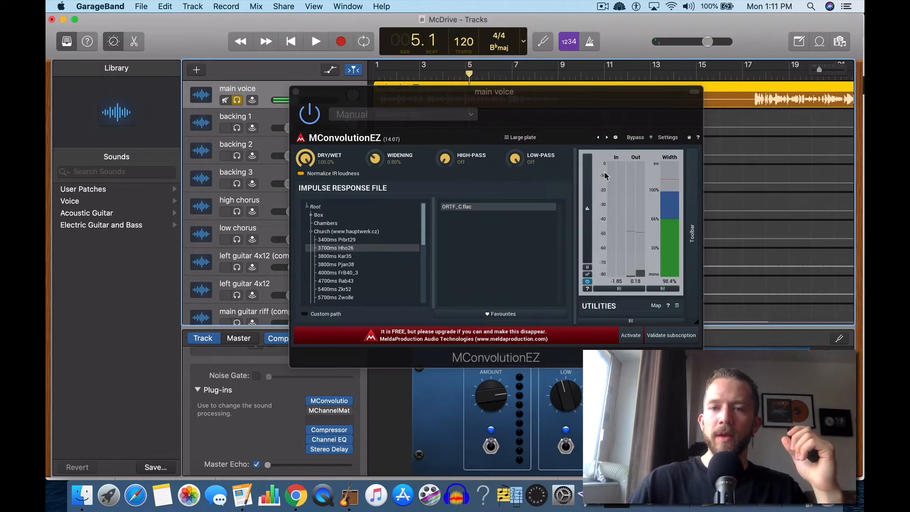
pyautogui.moveTo(521, 163)
pyautogui.mouseDown()
pyautogui.moveTo(520, 152)
pyautogui.moveTo(536, 159)
pyautogui.mouseUp()
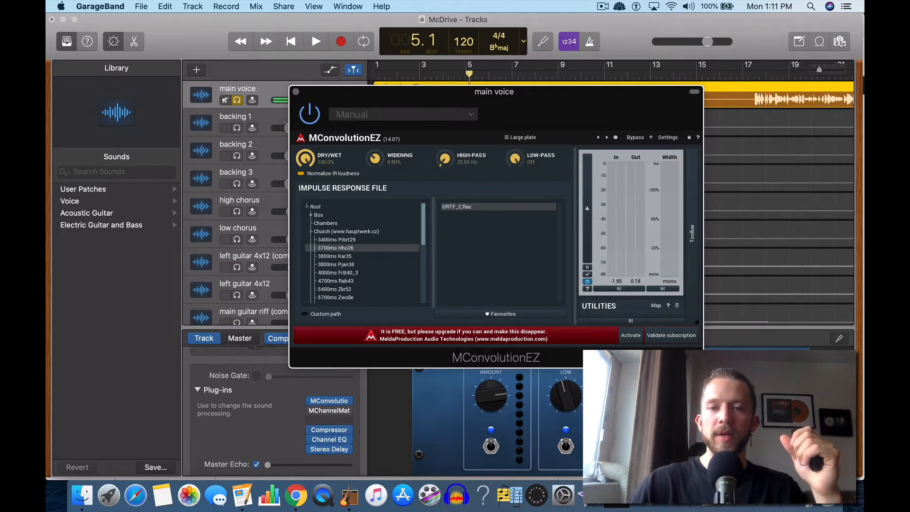
pyautogui.moveTo(516, 159); pyautogui.dragTo(522, 173)
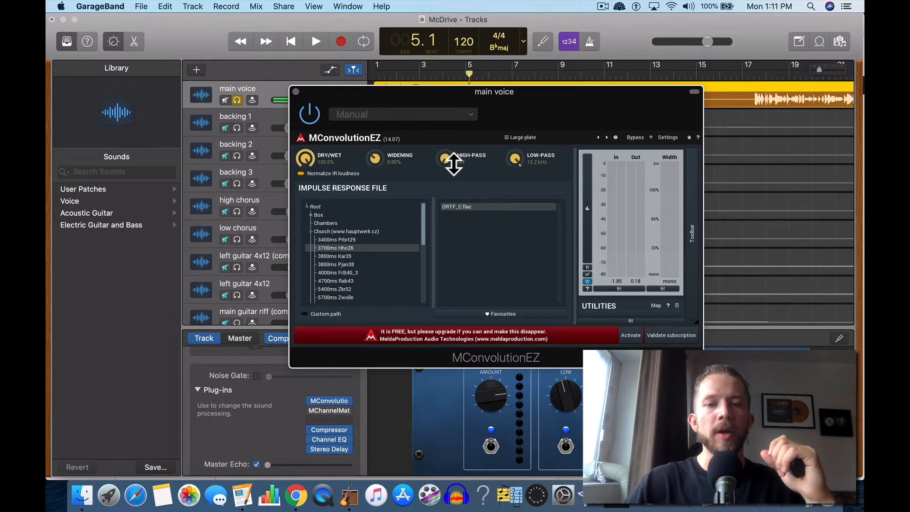
# Step: Try two random presets in MConvolutionEZ on the main voice track and close the plug-in window
pyautogui.scroll(3, 309, 237)
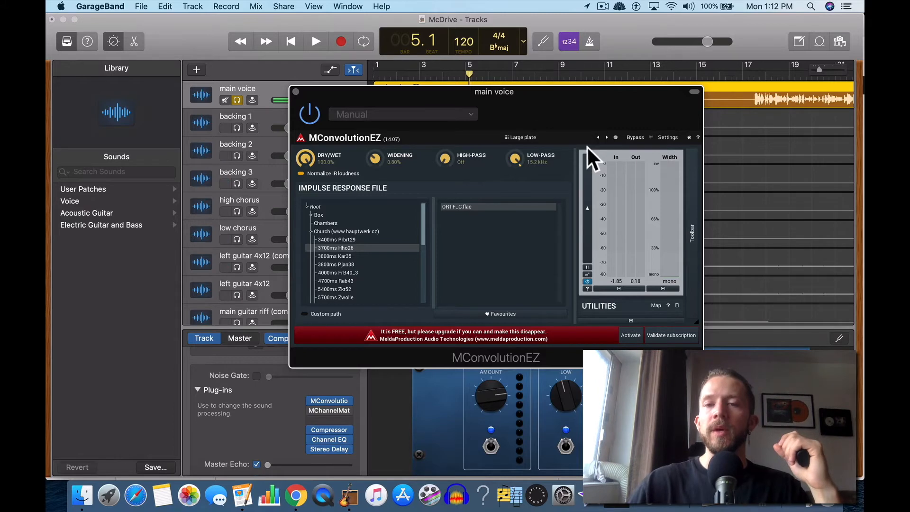
pyautogui.click(614, 138)
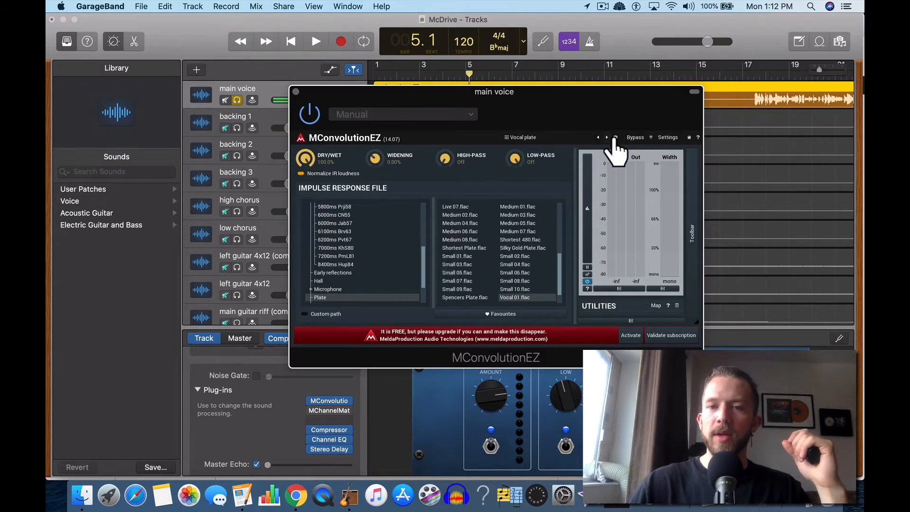
pyautogui.click(614, 138)
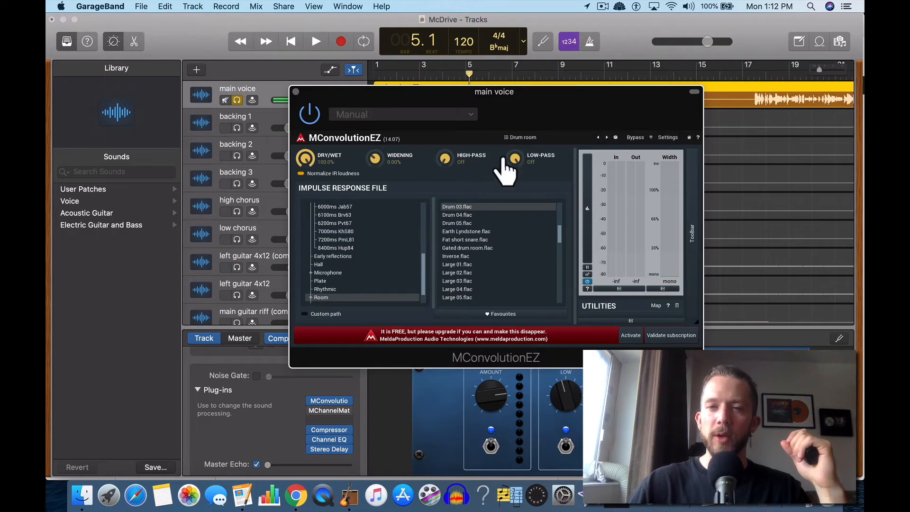
pyautogui.click(296, 92)
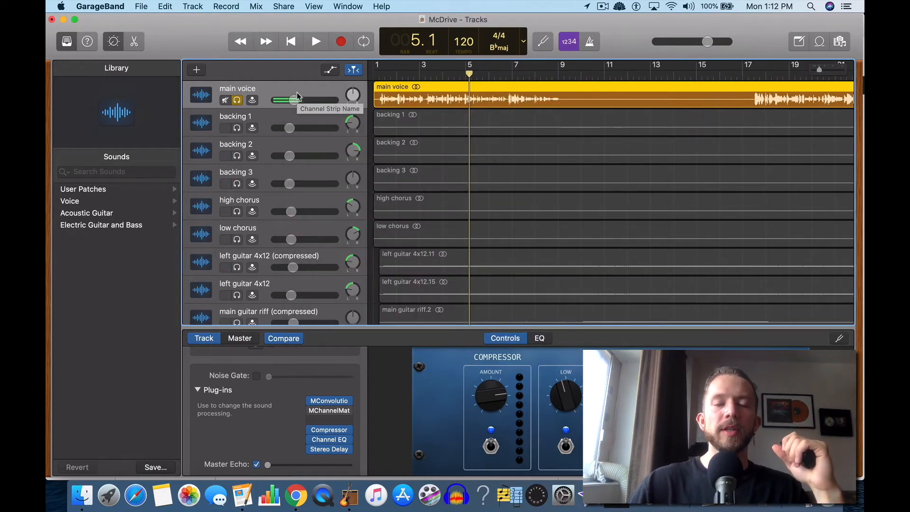
# Step: Switch to Chrome to check the MeldaProduction plug-in list in the article, and return to the GarageBand project
pyautogui.hotkey('ctrl', 'Up')
pyautogui.click(253, 210)
pyautogui.scroll(-2, 358, 279)
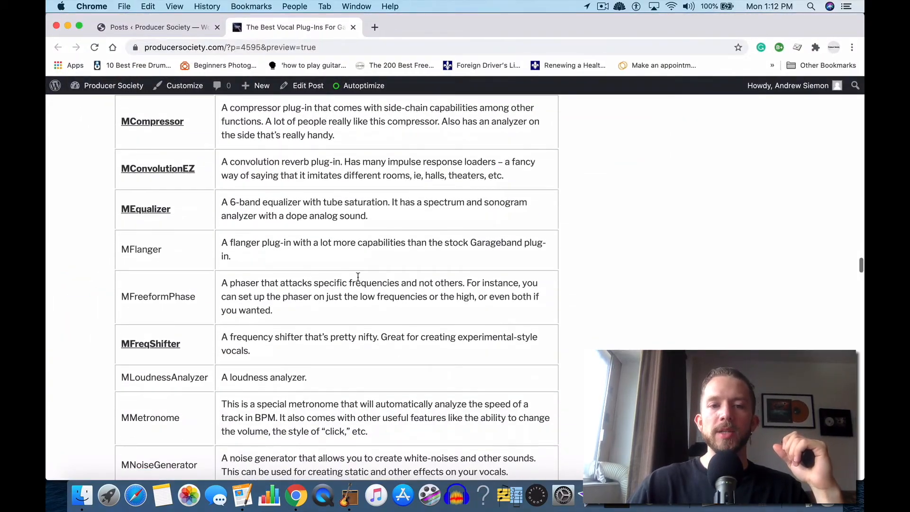
pyautogui.hotkey('ctrl', 'Up')
pyautogui.click(478, 298)
pyautogui.scroll(-1, 431, 292)
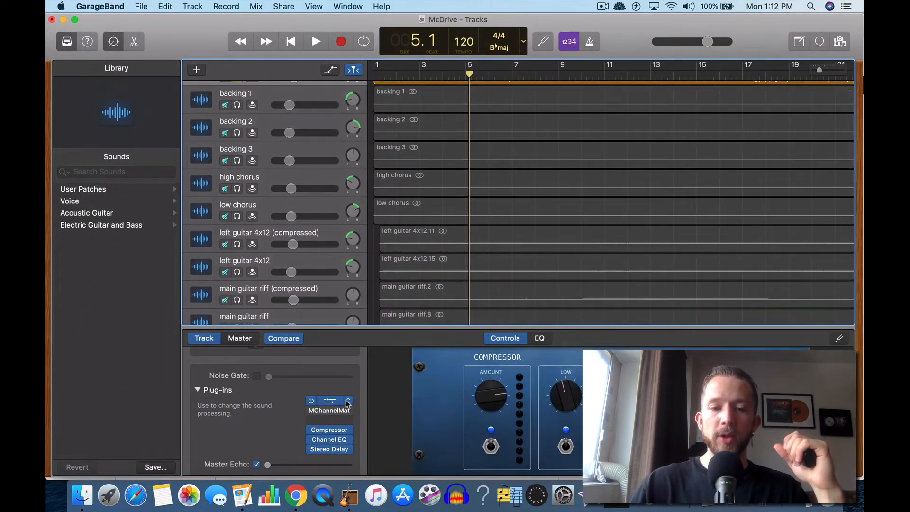
# Step: Replace MConvolutionEZ on the main voice track with MeldaProduction's MEqualizer and move its window off the track list
pyautogui.click(329, 401)
pyautogui.moveTo(355, 470)
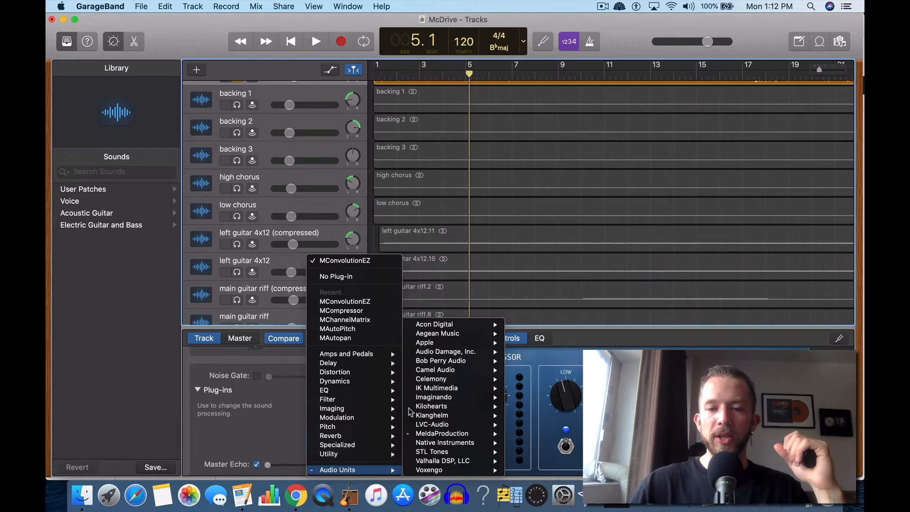
pyautogui.moveTo(456, 434)
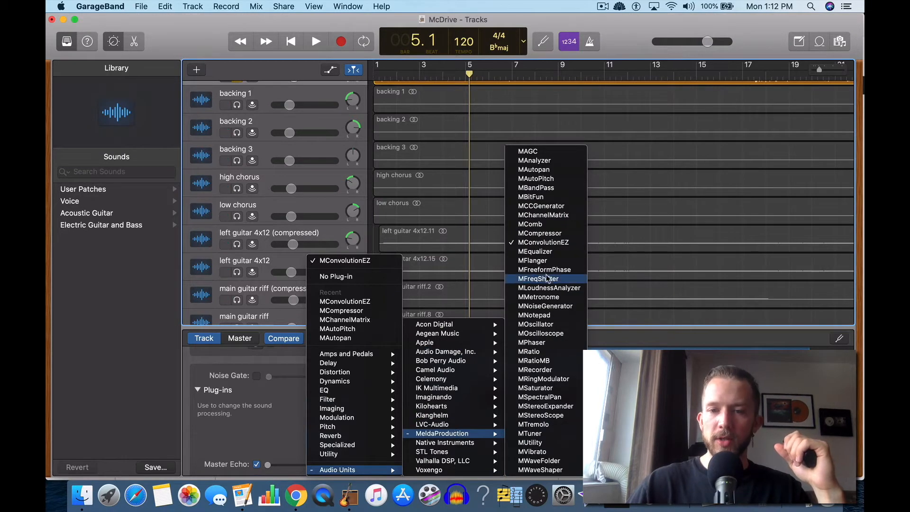
pyautogui.click(545, 252)
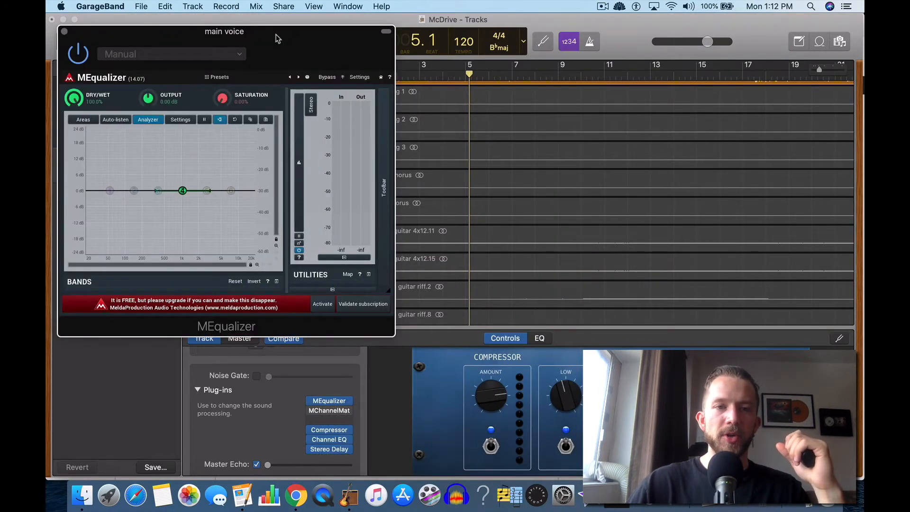
pyautogui.moveTo(321, 51); pyautogui.dragTo(527, 160)
pyautogui.scroll(3, 493, 124)
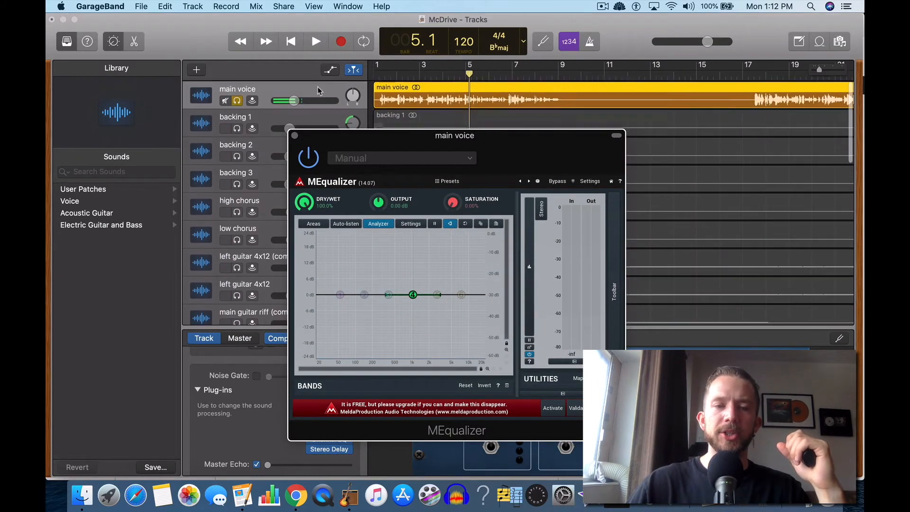
# Step: Return the playhead to the start of the song and bypass the Channel EQ plug-in on the main voice track
pyautogui.click(299, 41)
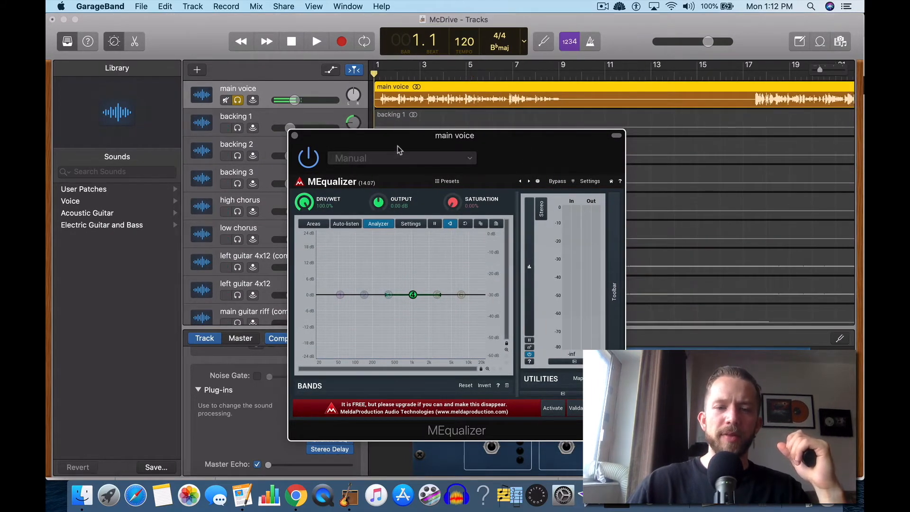
pyautogui.moveTo(398, 150); pyautogui.dragTo(455, 97)
pyautogui.click(310, 443)
pyautogui.click(289, 440)
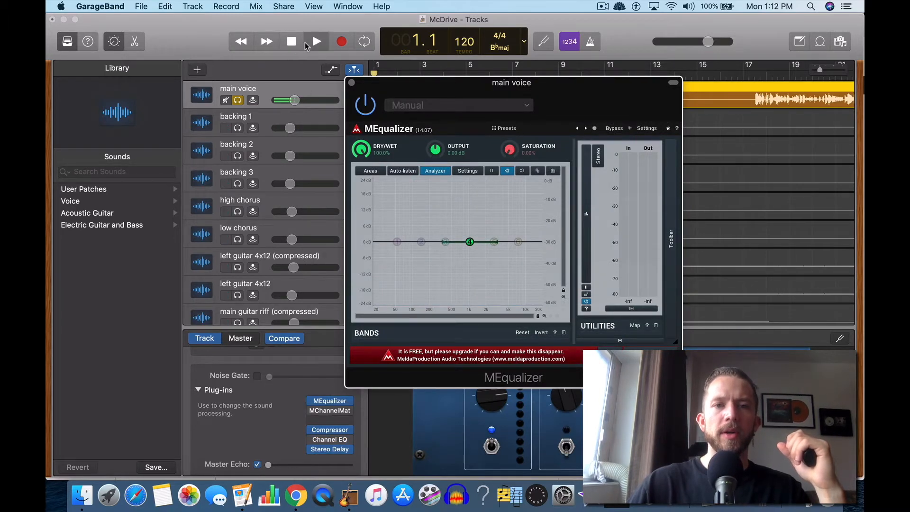
# Step: Play the vocal while raising MEqualizer's saturation to 100%, and stop playback
pyautogui.click(316, 41)
pyautogui.moveTo(457, 87); pyautogui.dragTo(419, 101)
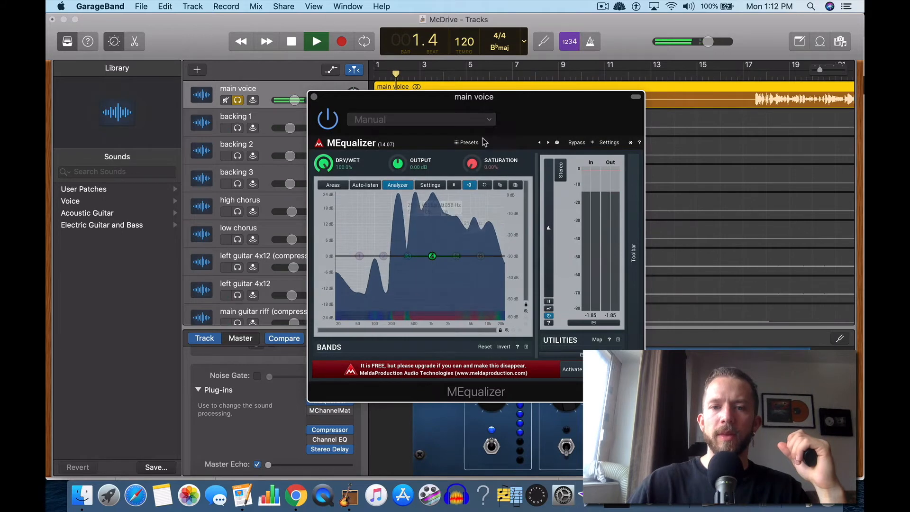
pyautogui.moveTo(472, 167); pyautogui.dragTo(474, 120)
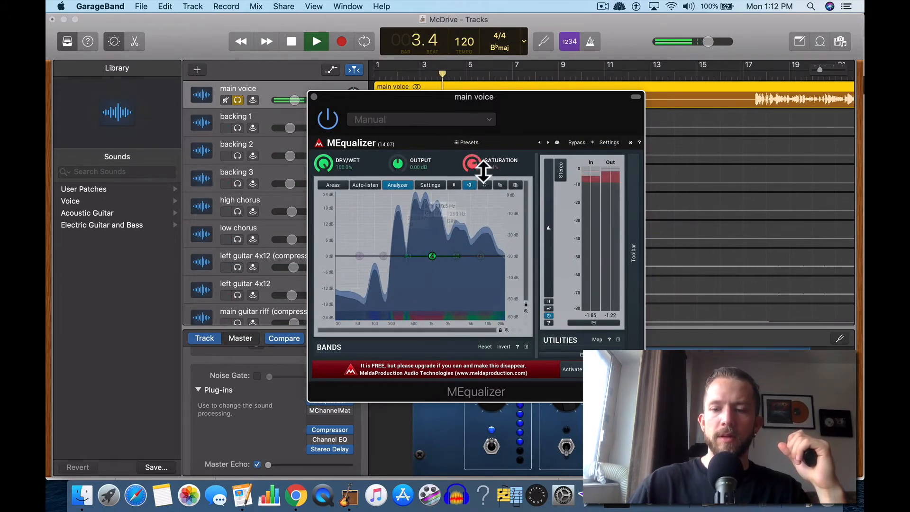
pyautogui.press('XF86AudioLowerVolume')
pyautogui.moveTo(483, 170); pyautogui.dragTo(478, 138)
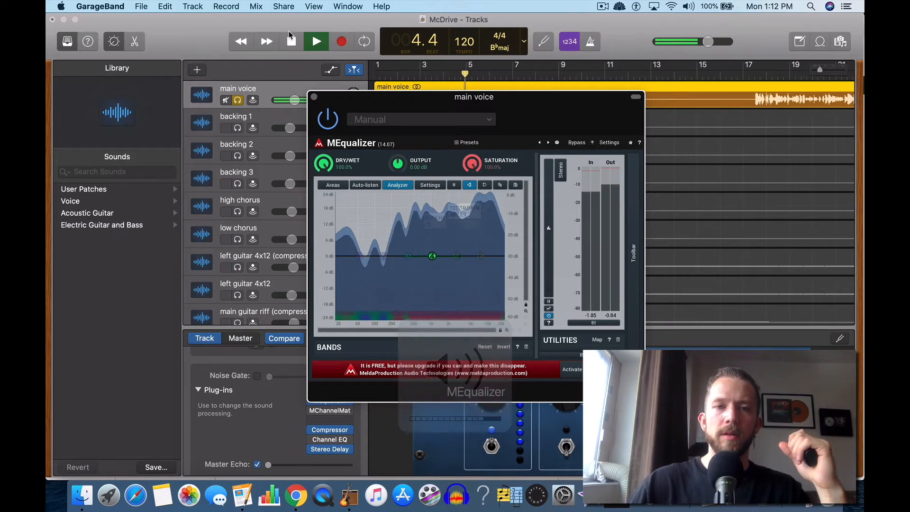
pyautogui.click(291, 38)
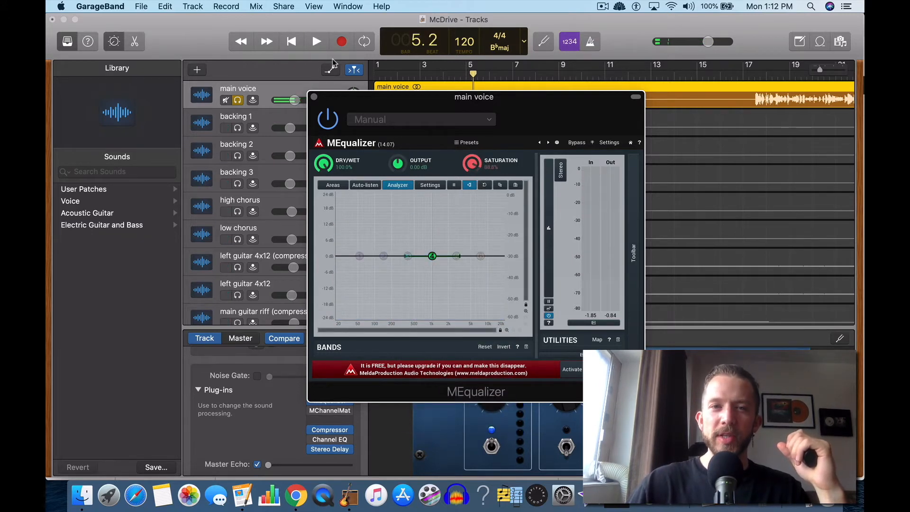
# Step: Replay the vocal from around bar 2 while raising MEqualizer's saturation and bringing it down to 0%
pyautogui.click(315, 46)
pyautogui.click(407, 73)
pyautogui.click(311, 46)
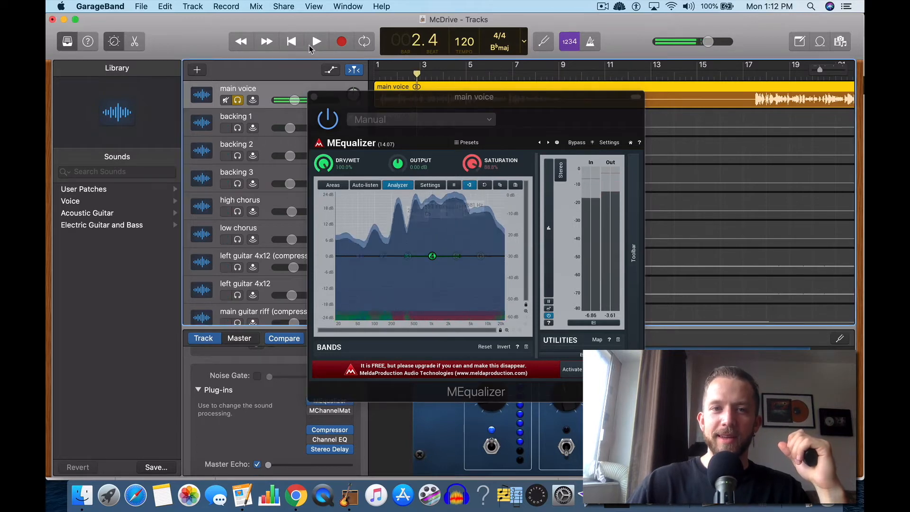
pyautogui.click(317, 44)
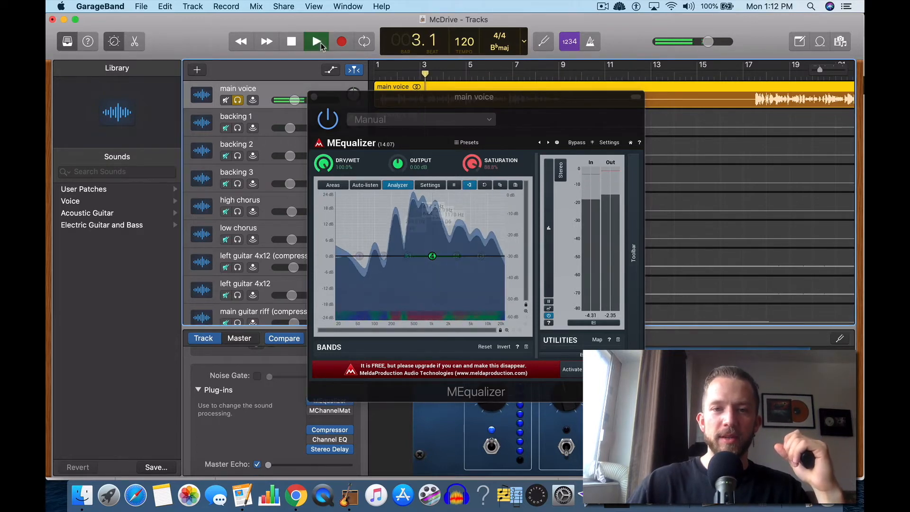
pyautogui.moveTo(474, 164); pyautogui.dragTo(476, 125)
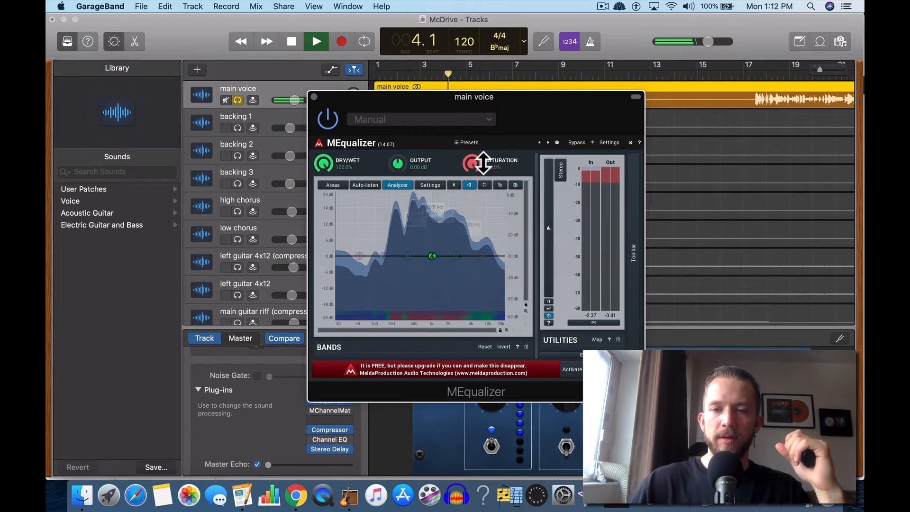
pyautogui.press('XF86AudioRaiseVolume')
pyautogui.moveTo(473, 163); pyautogui.dragTo(479, 266)
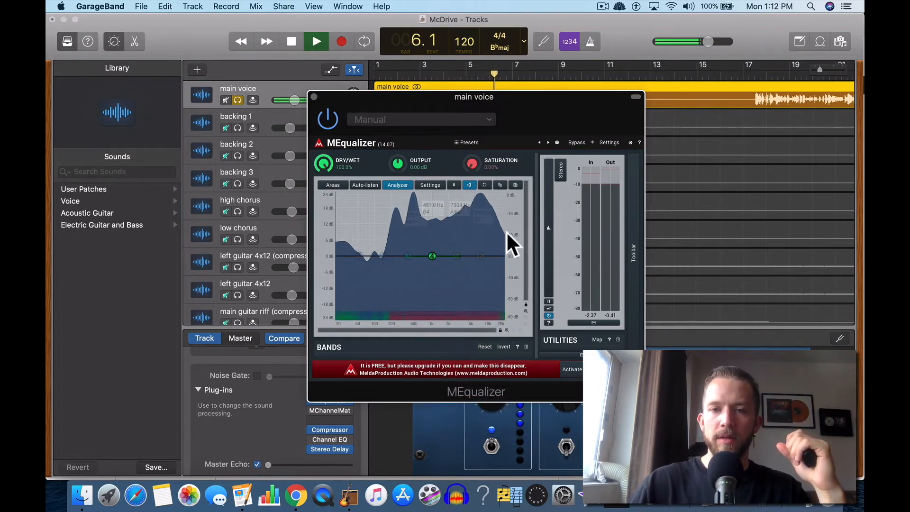
# Step: Raise MEqualizer's saturation back to 100%, replay the vocal from around bar 3 and stop playback
pyautogui.moveTo(473, 164); pyautogui.dragTo(432, 78)
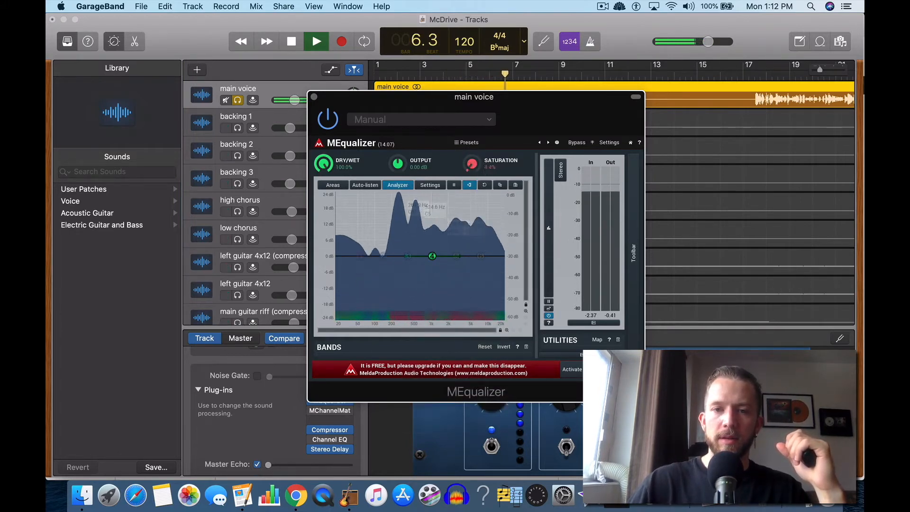
pyautogui.click(432, 77)
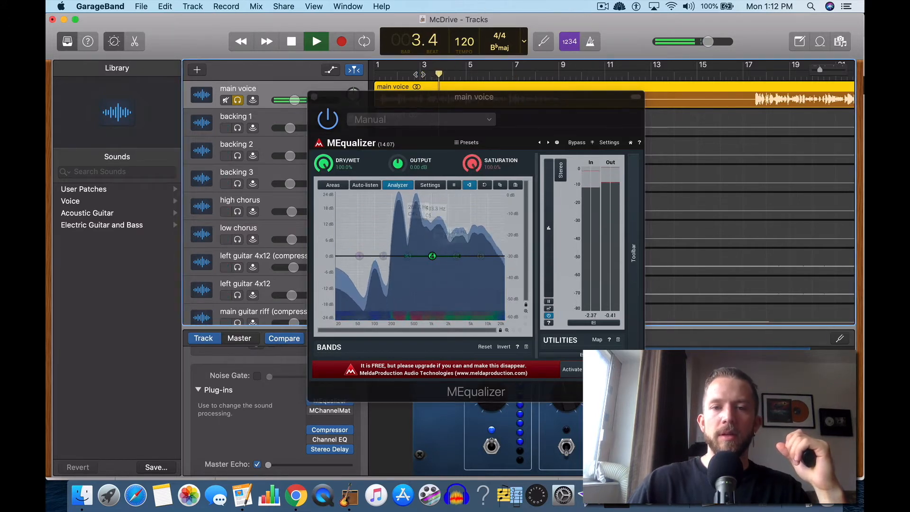
pyautogui.press('space')
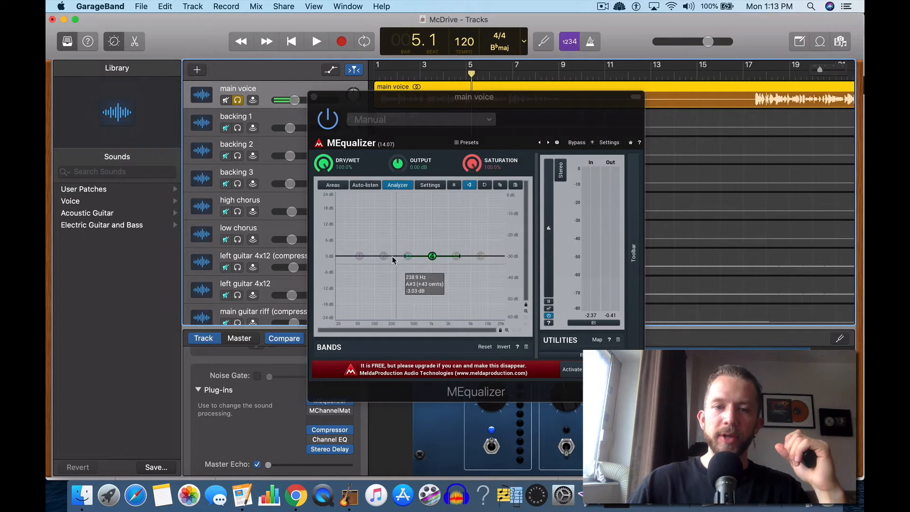
pyautogui.moveTo(327, 168); pyautogui.dragTo(327, 172)
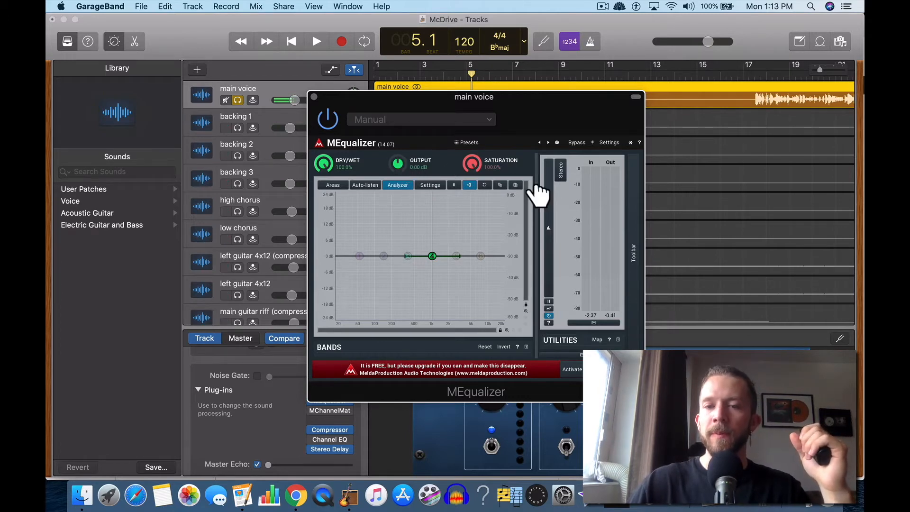
# Step: Cycle through MEqualizer's random presets until the Voice preset is loaded, and reposition the plug-in window
pyautogui.click(556, 142)
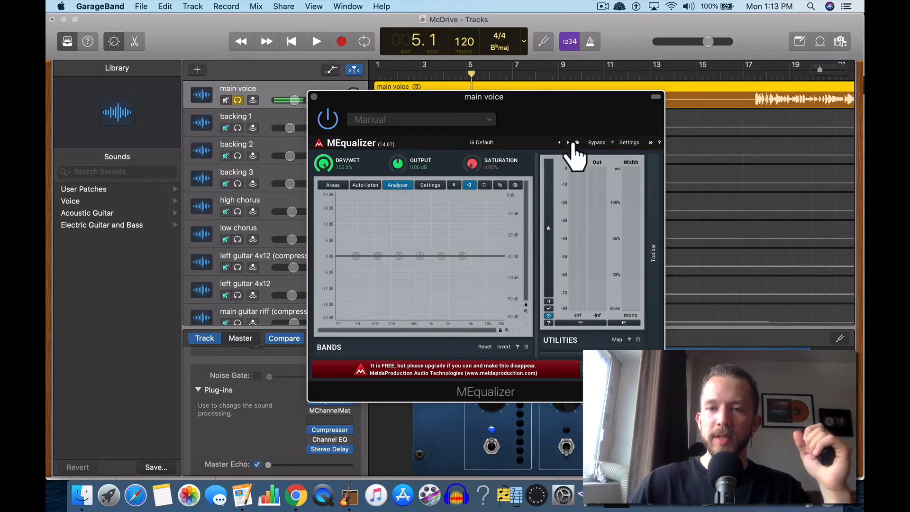
pyautogui.click(573, 144)
pyautogui.click(570, 142)
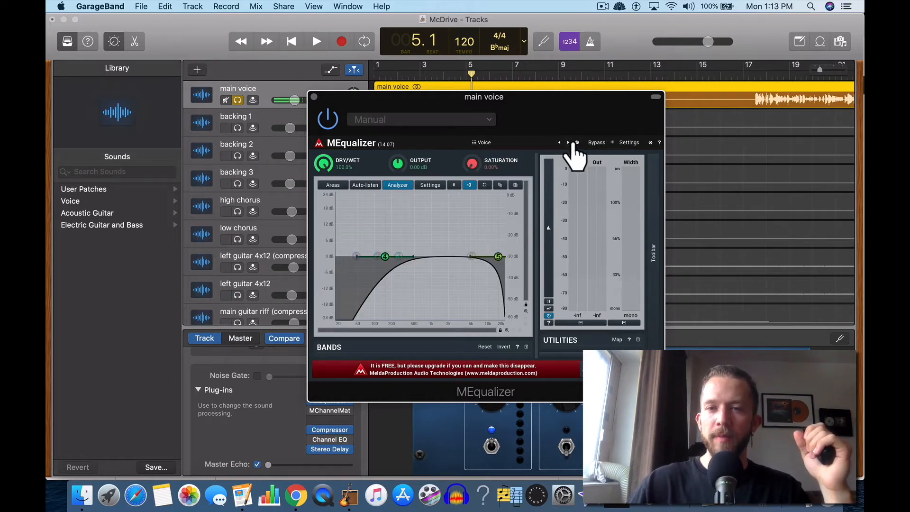
pyautogui.moveTo(416, 101); pyautogui.dragTo(433, 116)
# Step: Play the vocal from the start, set MEqualizer's saturation to about 30% and shift band 4 slightly lower in frequency
pyautogui.press('Return')
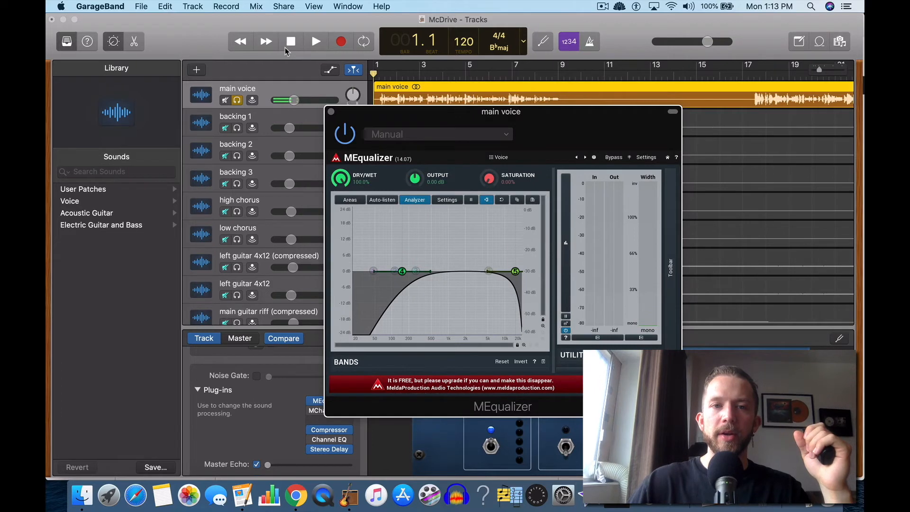
pyautogui.press('space')
pyautogui.moveTo(489, 175); pyautogui.dragTo(499, 136)
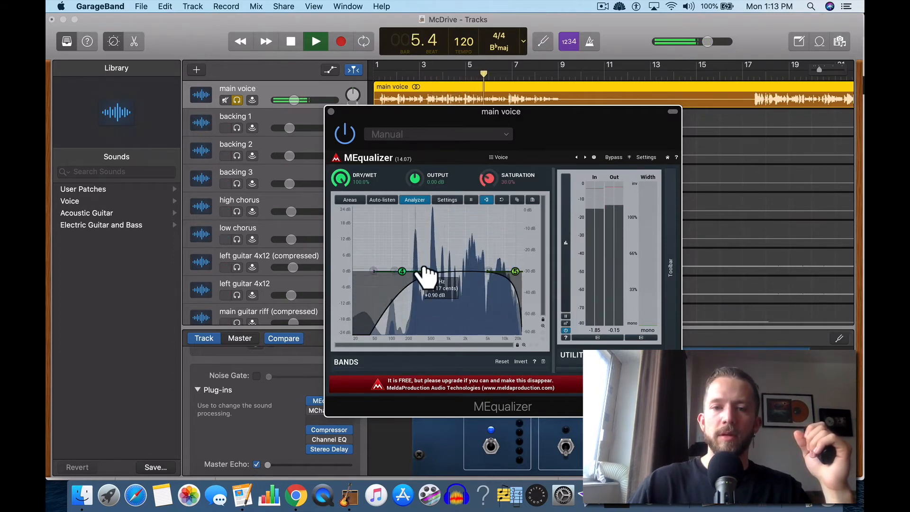
pyautogui.moveTo(402, 271); pyautogui.dragTo(398, 271)
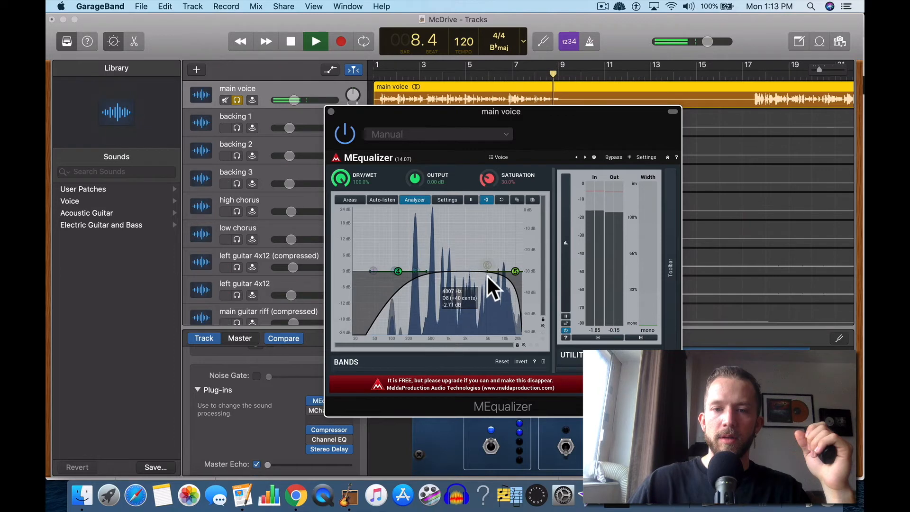
pyautogui.click(316, 42)
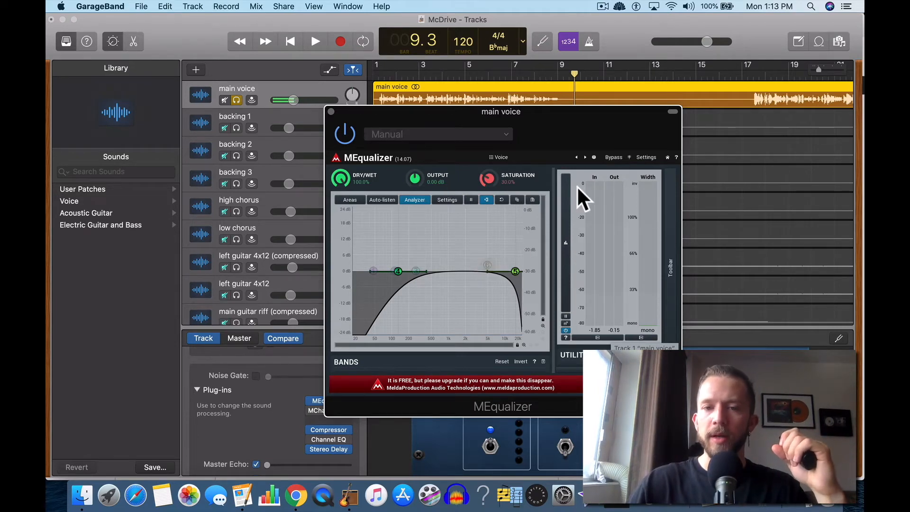
# Step: Overlay MEqualizer's graph with the Drums areas, switch to Frequencies, and switch to the Keyboard 2 (top) areas
pyautogui.click(351, 199)
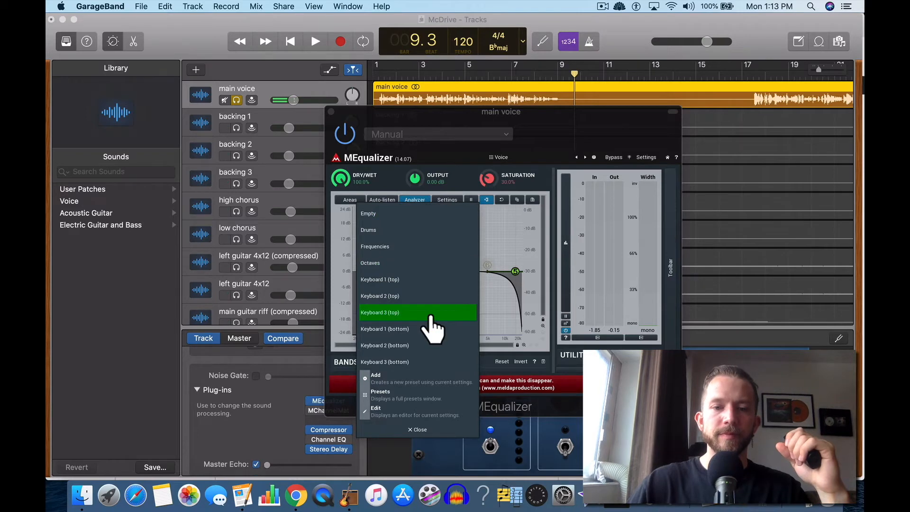
pyautogui.click(393, 230)
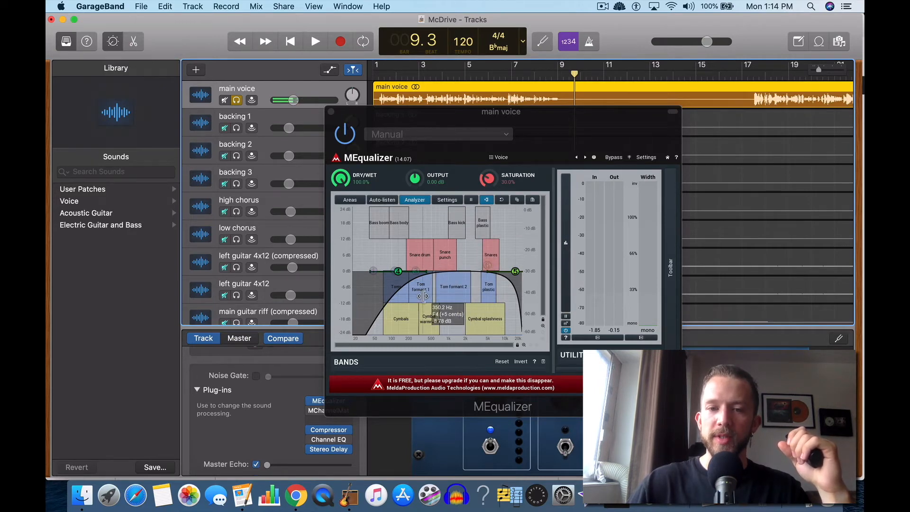
pyautogui.click(350, 200)
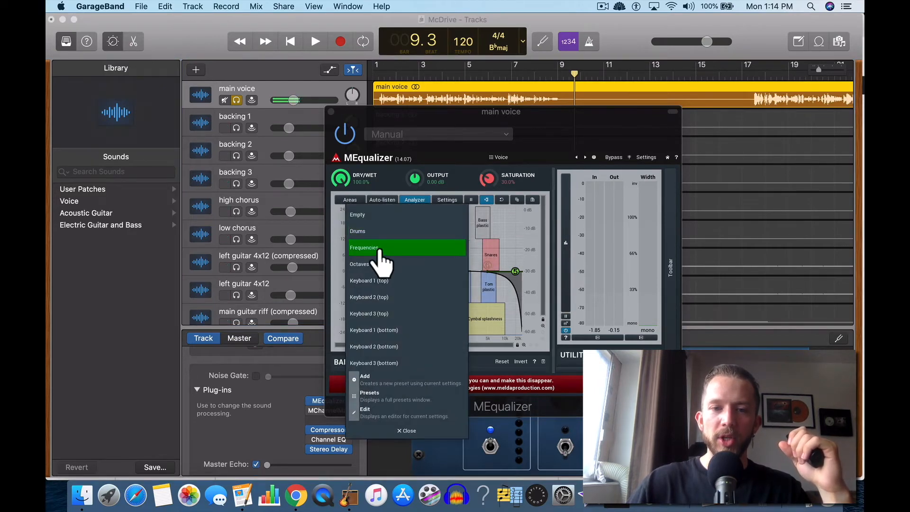
pyautogui.click(379, 259)
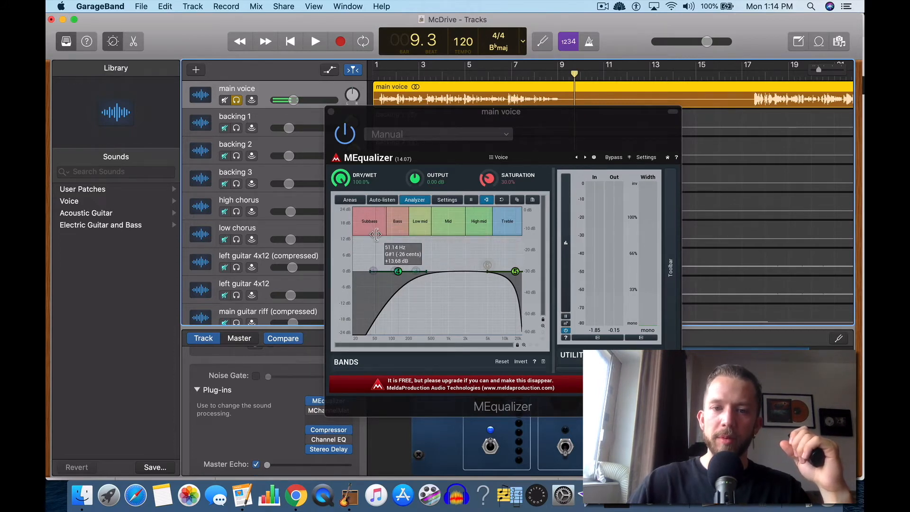
pyautogui.click(350, 199)
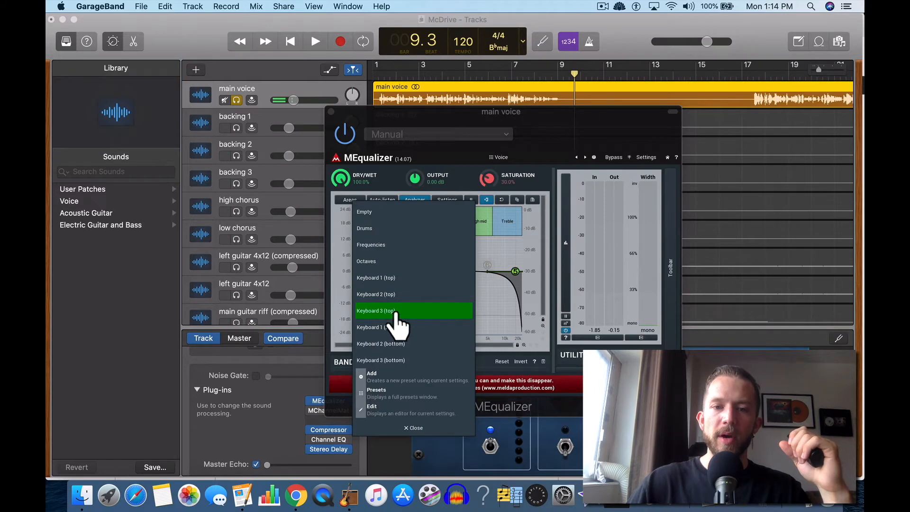
pyautogui.click(388, 296)
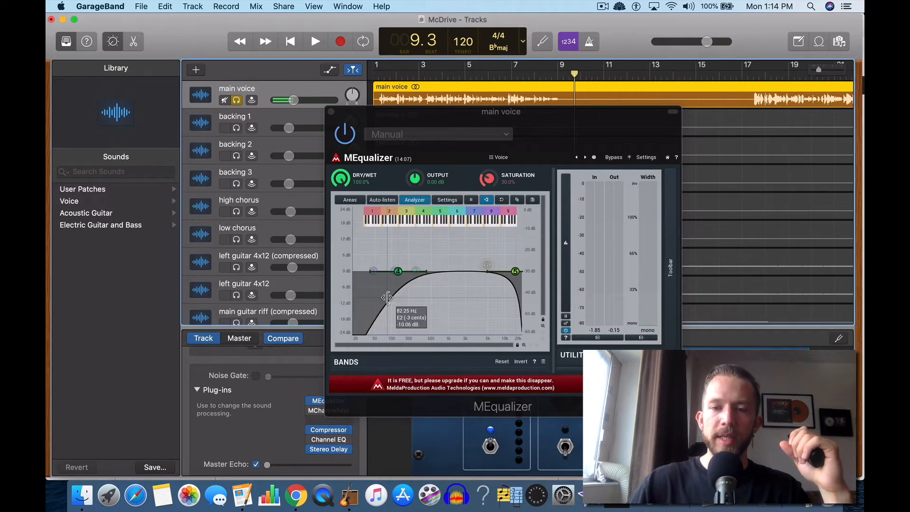
# Step: Switch MEqualizer's area overlay back to Drums and change it to Octaves
pyautogui.click(352, 201)
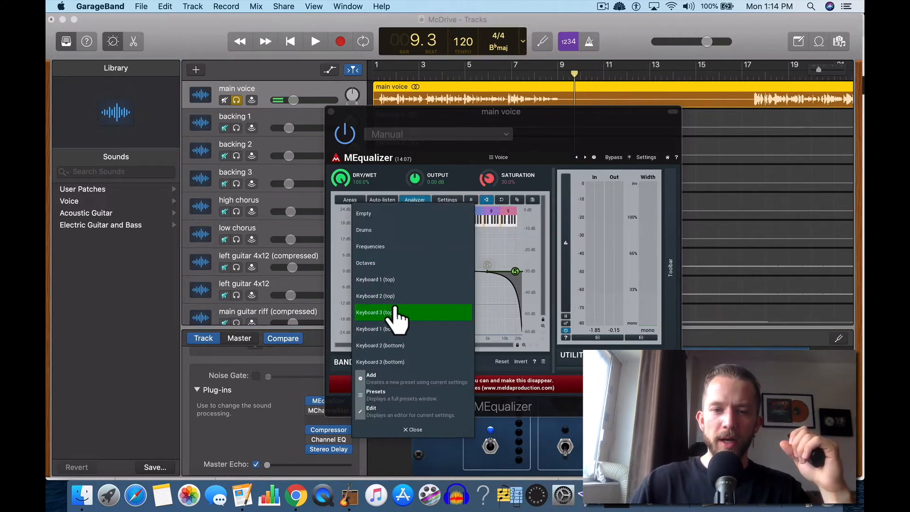
pyautogui.click(380, 234)
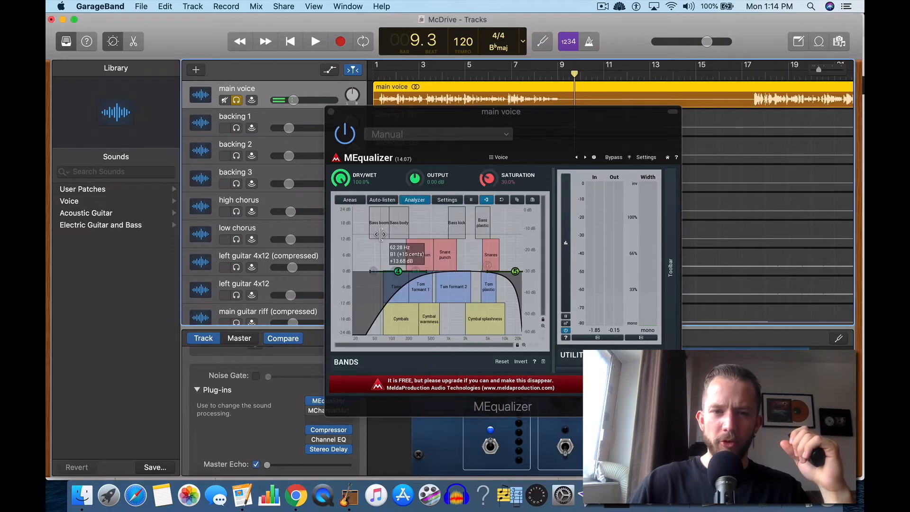
pyautogui.click(350, 201)
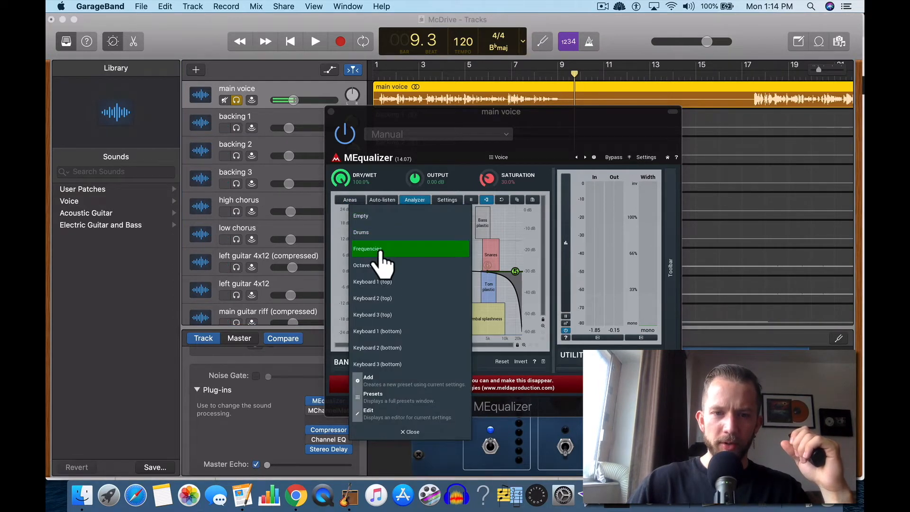
pyautogui.click(378, 248)
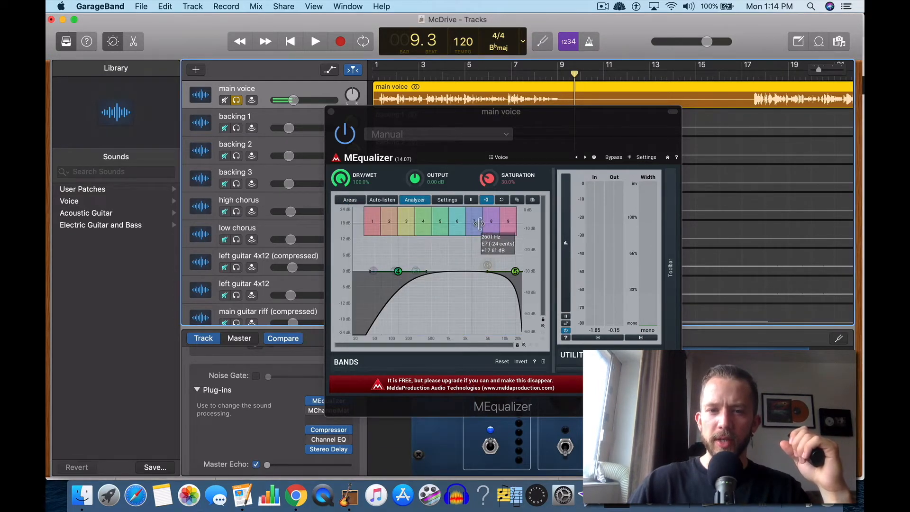
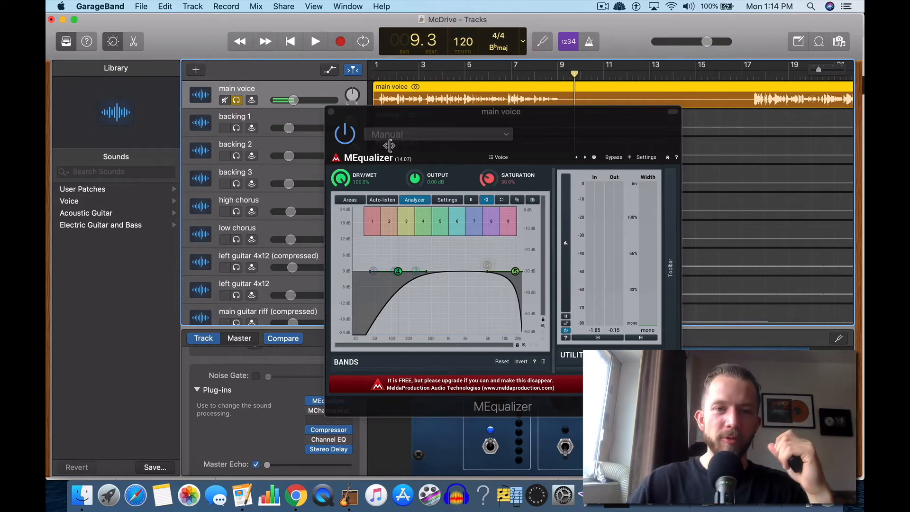
# Step: Close the MEqualizer window, read the equalizer's description in the plug-in article in Chrome, and return to GarageBand
pyautogui.click(332, 112)
pyautogui.hotkey('ctrl', 'Up')
pyautogui.click(353, 228)
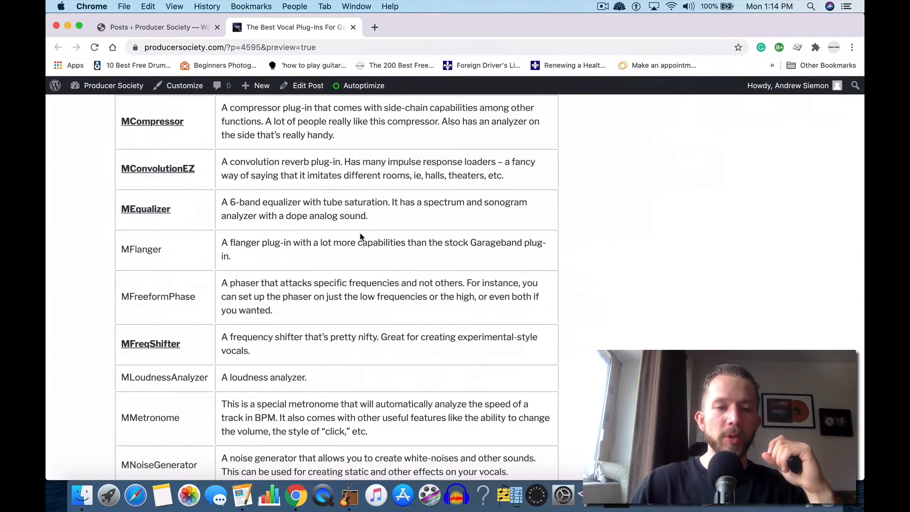
pyautogui.scroll(-3, 360, 236)
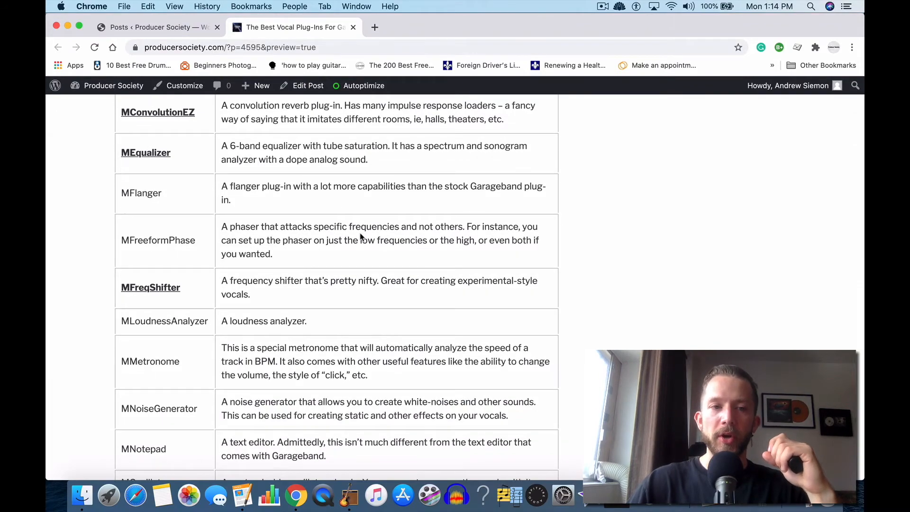
pyautogui.hotkey('ctrl', 'Up')
pyautogui.click(601, 277)
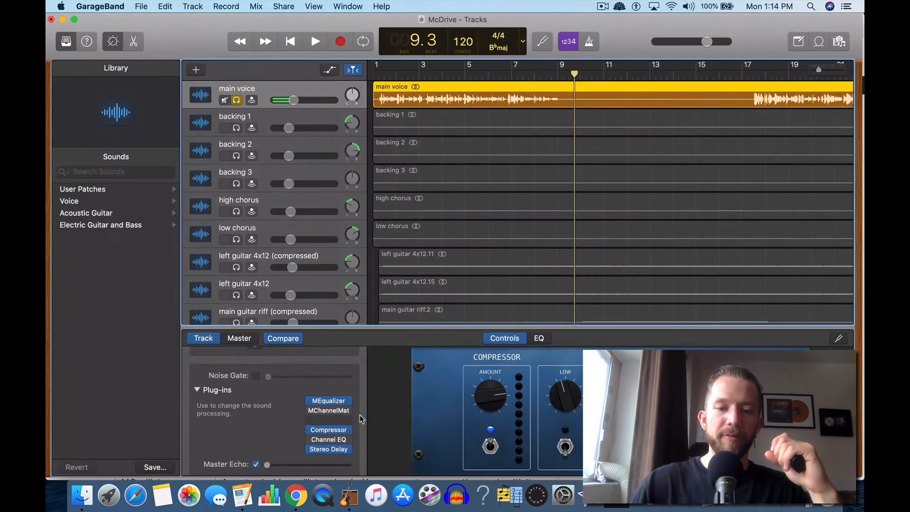
# Step: Reopen MEqualizer on the main voice track and clear its area overlay with the Empty preset
pyautogui.click(329, 402)
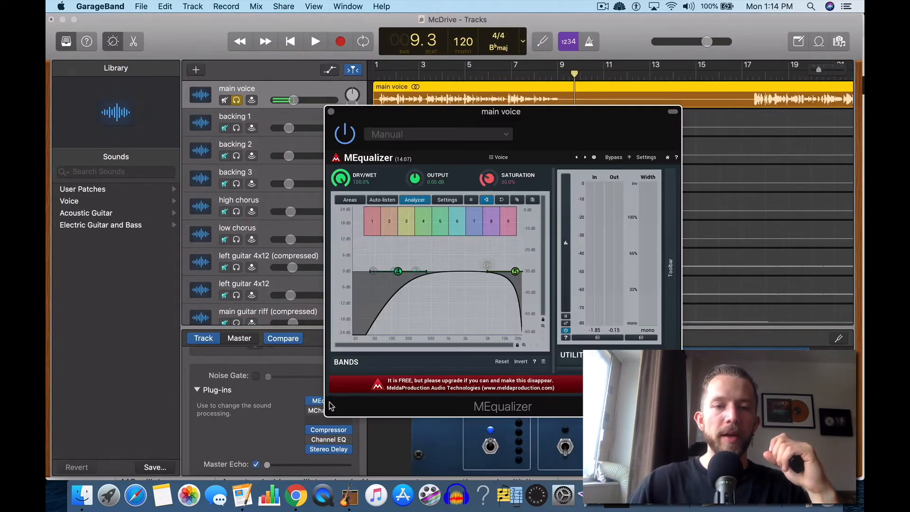
pyautogui.click(358, 200)
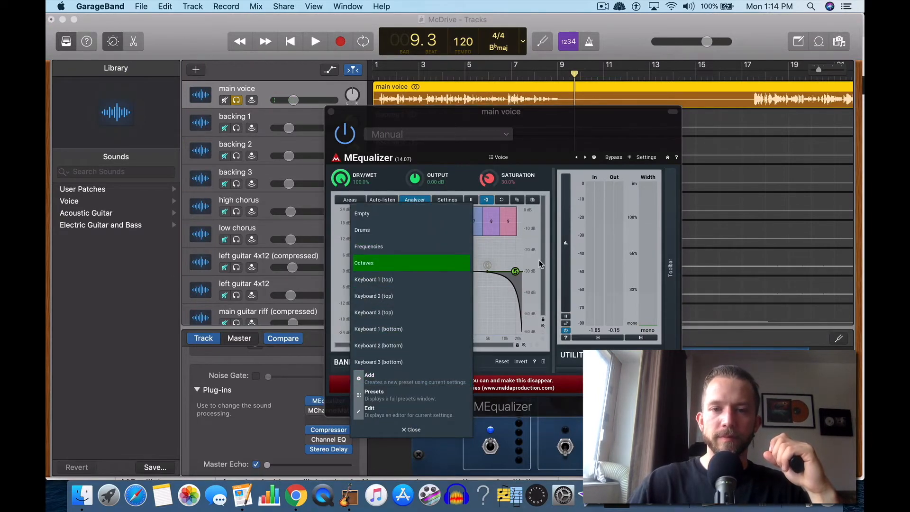
pyautogui.click(414, 430)
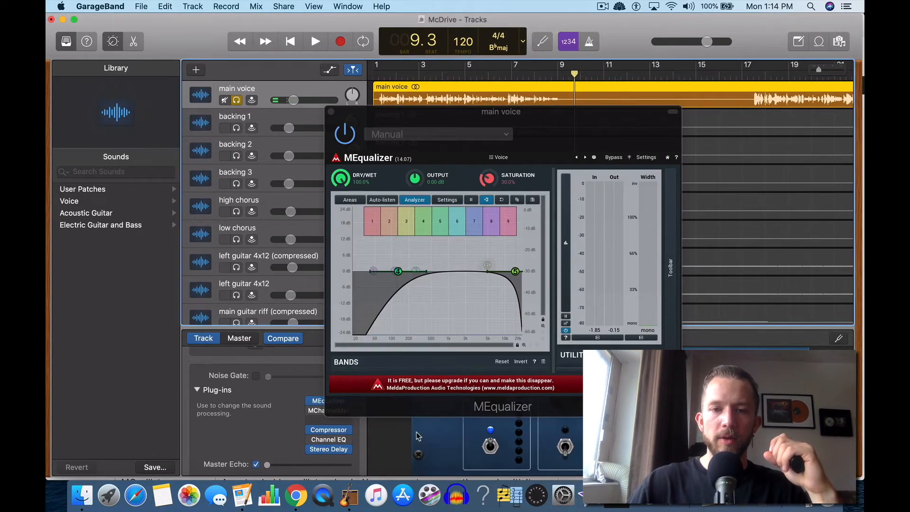
pyautogui.click(417, 201)
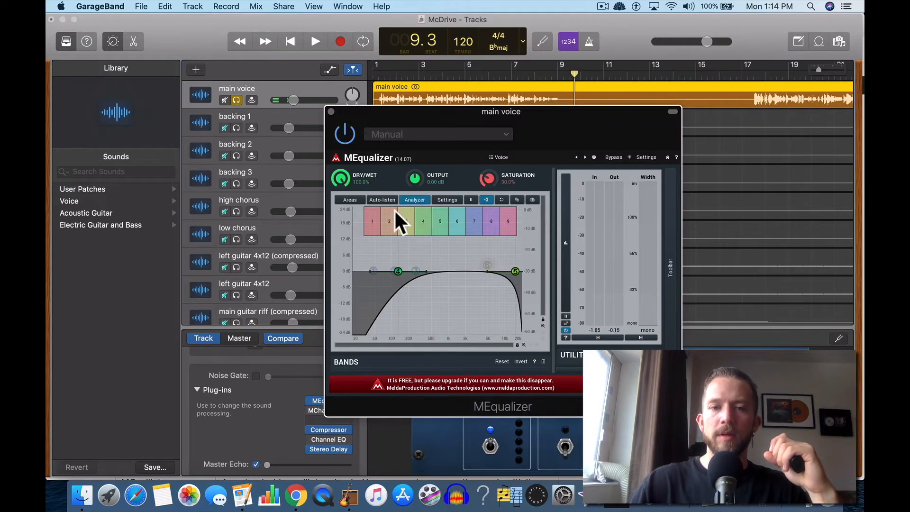
pyautogui.click(350, 200)
pyautogui.click(374, 227)
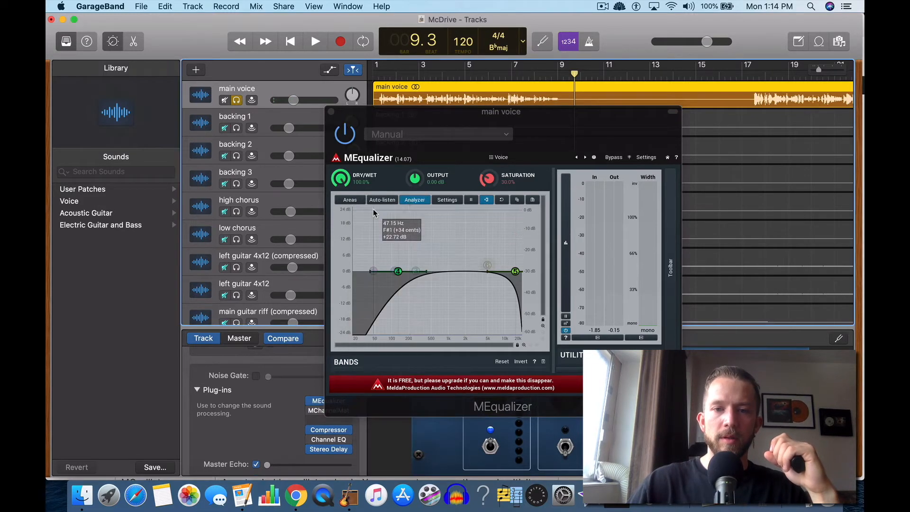
# Step: Examine MEqualizer's analyzer settings from the main settings through to Sonogram, and close the settings and the plug-in window
pyautogui.click(411, 200)
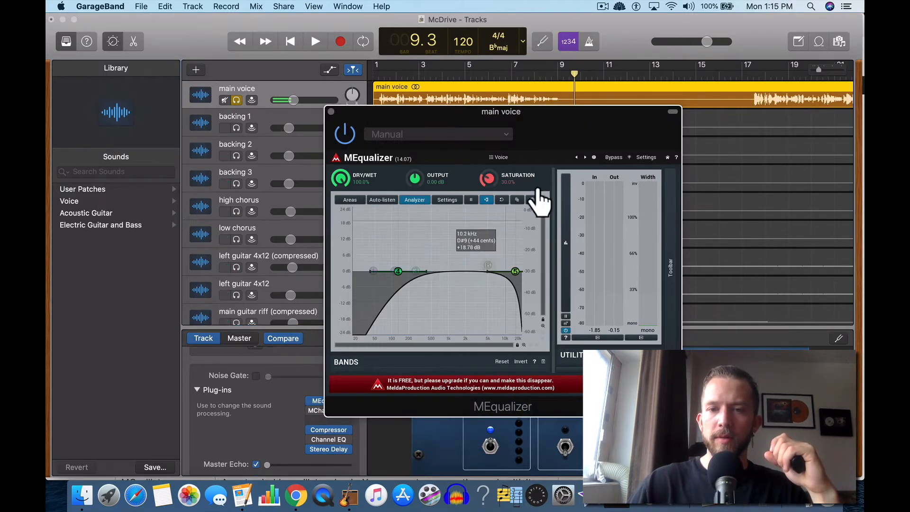
pyautogui.click(457, 204)
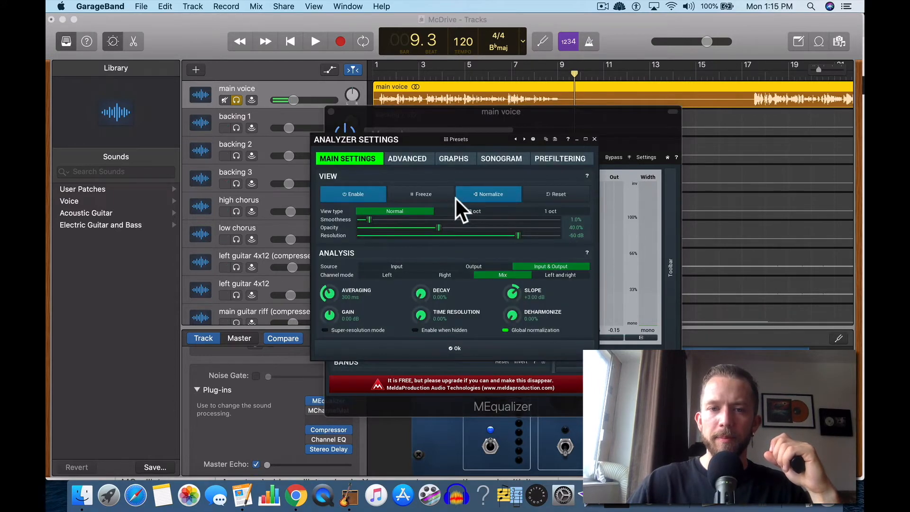
pyautogui.click(429, 159)
pyautogui.click(467, 162)
pyautogui.click(504, 161)
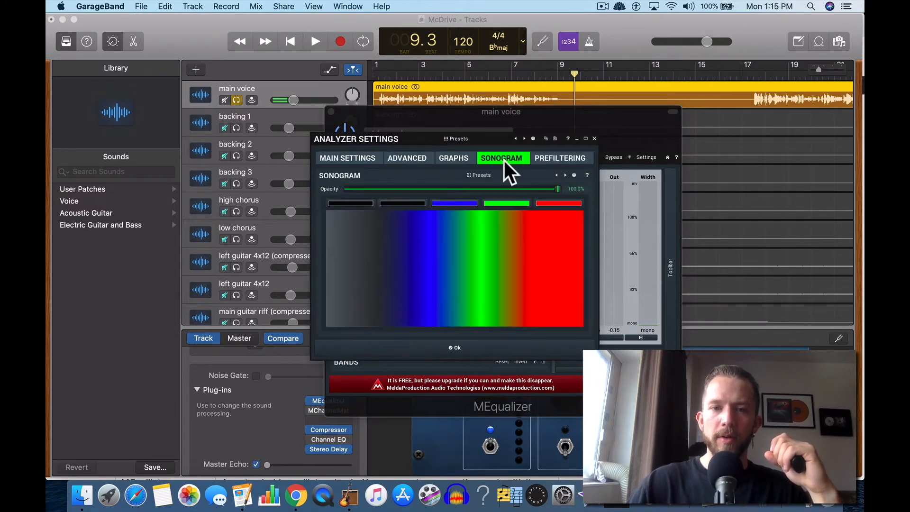
pyautogui.click(594, 139)
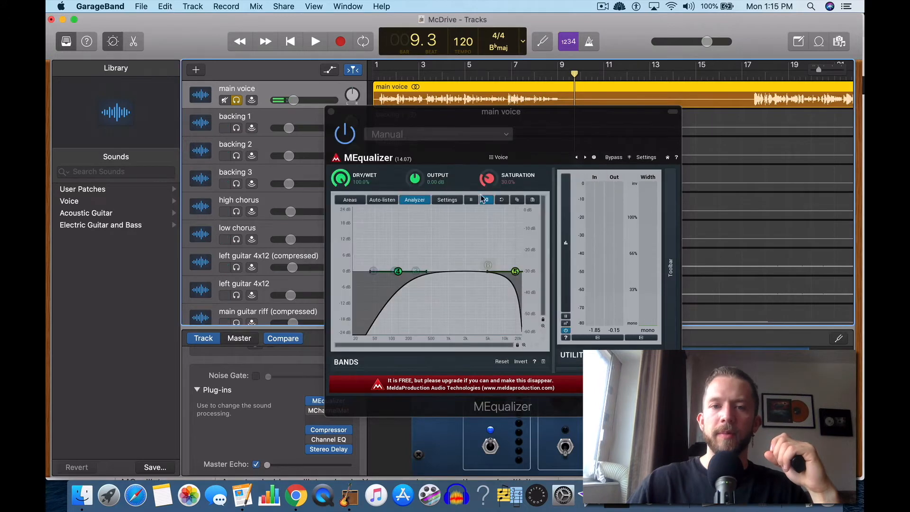
pyautogui.click(332, 113)
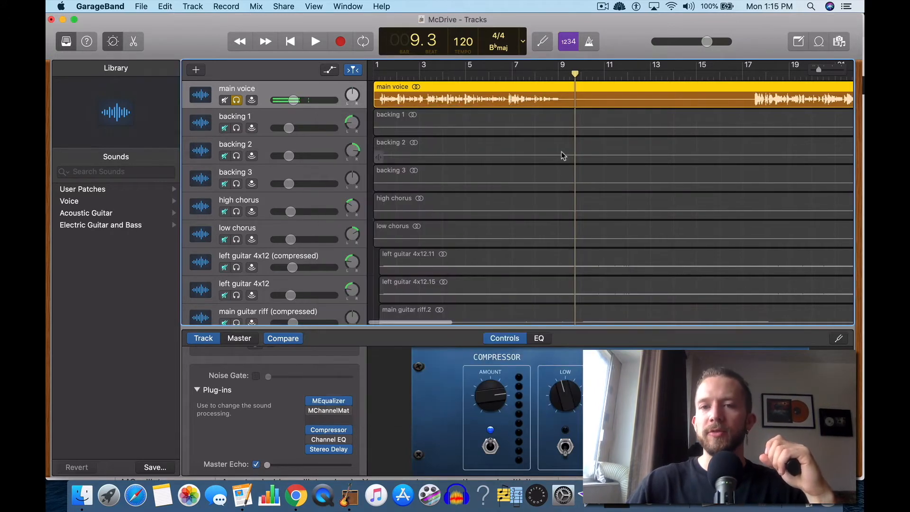
# Step: Move the playhead to bar 2, check the MFreqShifter entry in the Chrome article, and return to GarageBand
pyautogui.scroll(-10, 561, 152)
pyautogui.scroll(-1, 562, 155)
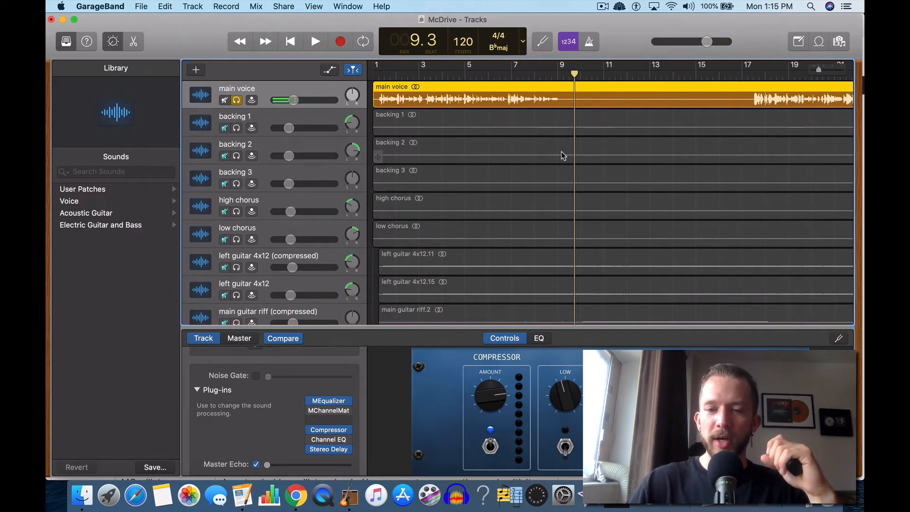
pyautogui.click(412, 77)
pyautogui.click(395, 74)
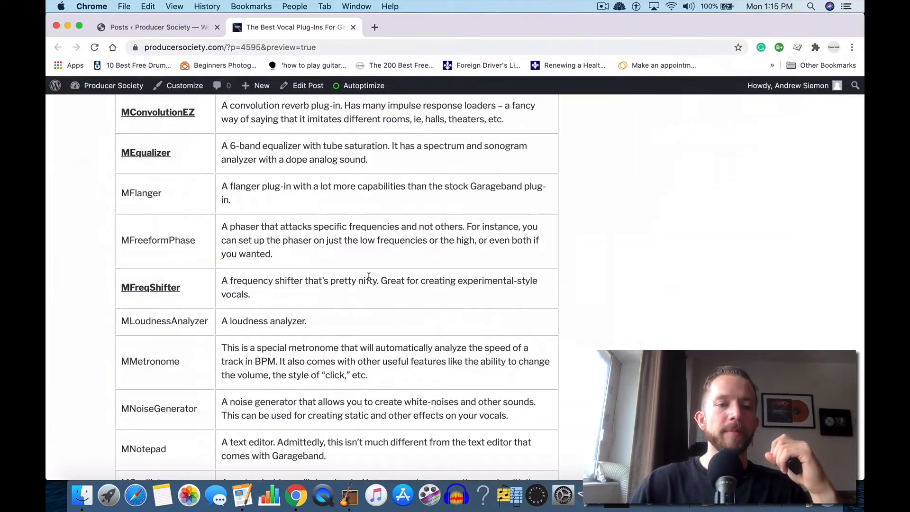
pyautogui.scroll(-5, 369, 277)
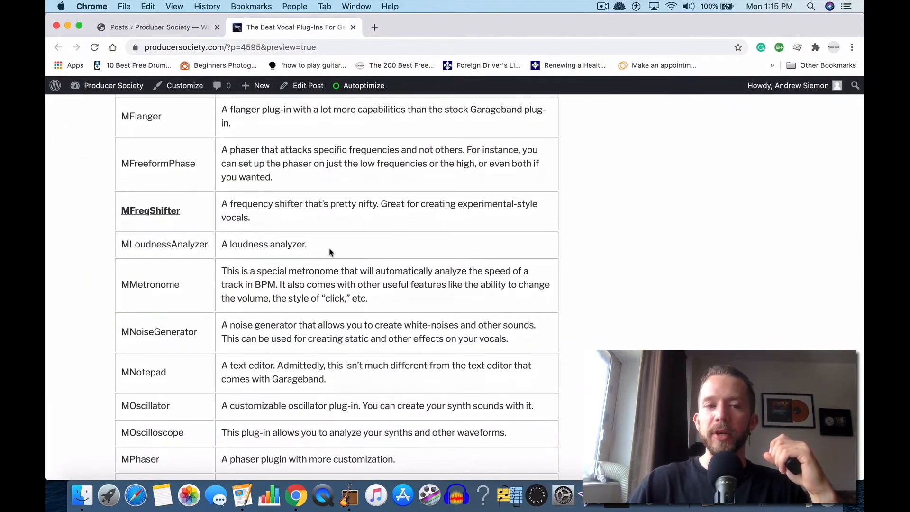
pyautogui.hotkey('ctrl', 'Up')
pyautogui.click(668, 307)
# Step: Replace MEqualizer on the main voice track with MeldaProduction's MFreqShifter and reposition its window
pyautogui.click(352, 407)
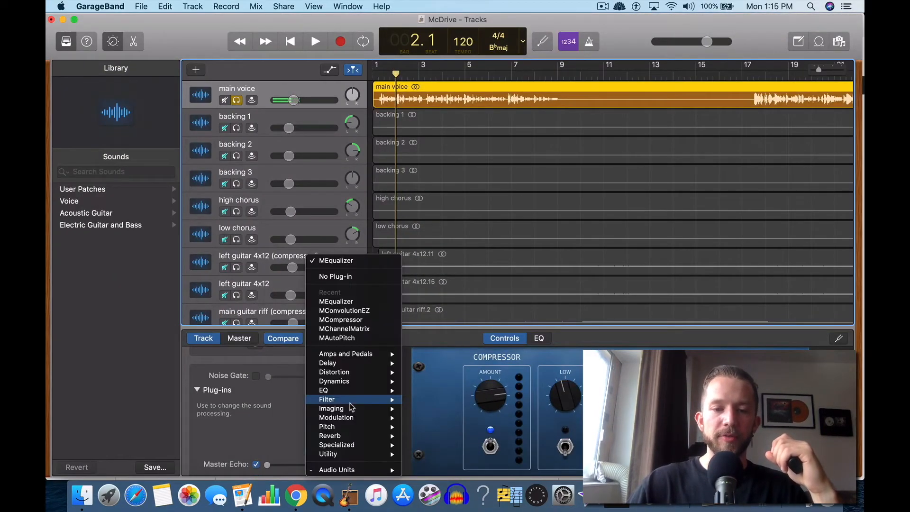
pyautogui.moveTo(353, 470)
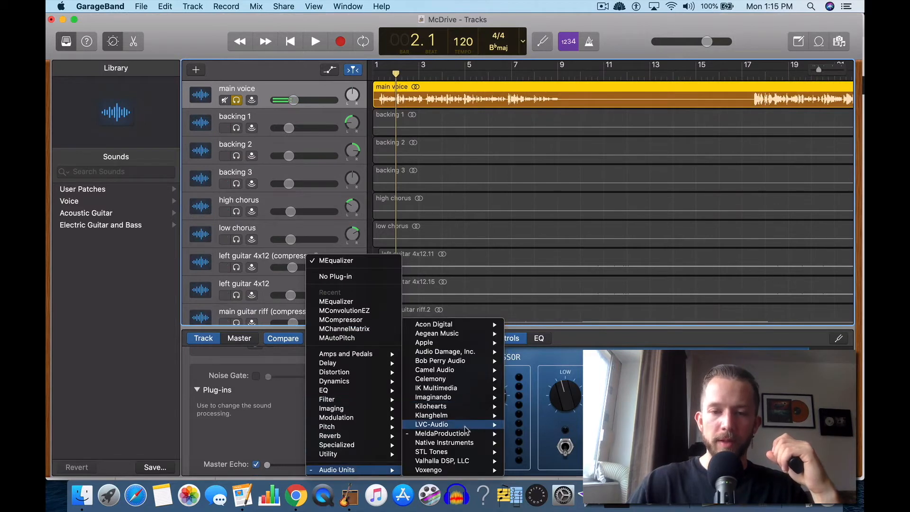
pyautogui.moveTo(467, 434)
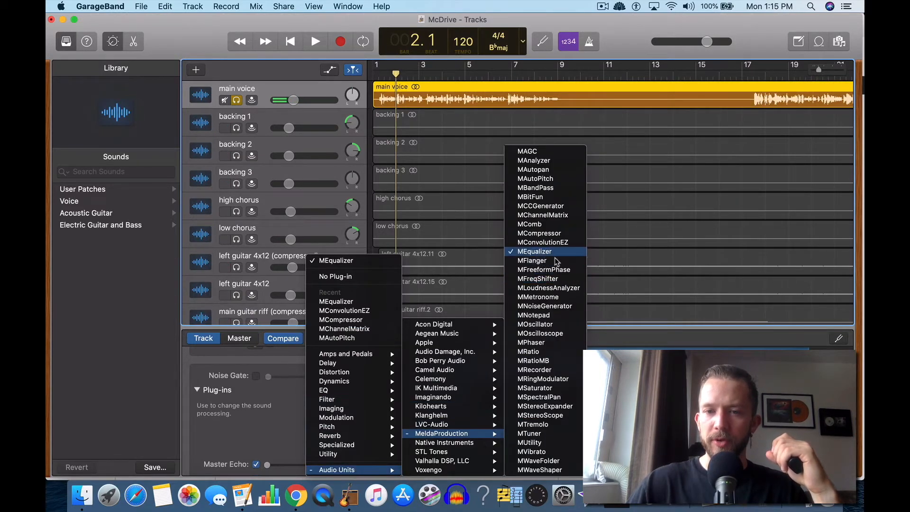
pyautogui.click(540, 279)
pyautogui.moveTo(519, 105); pyautogui.dragTo(531, 140)
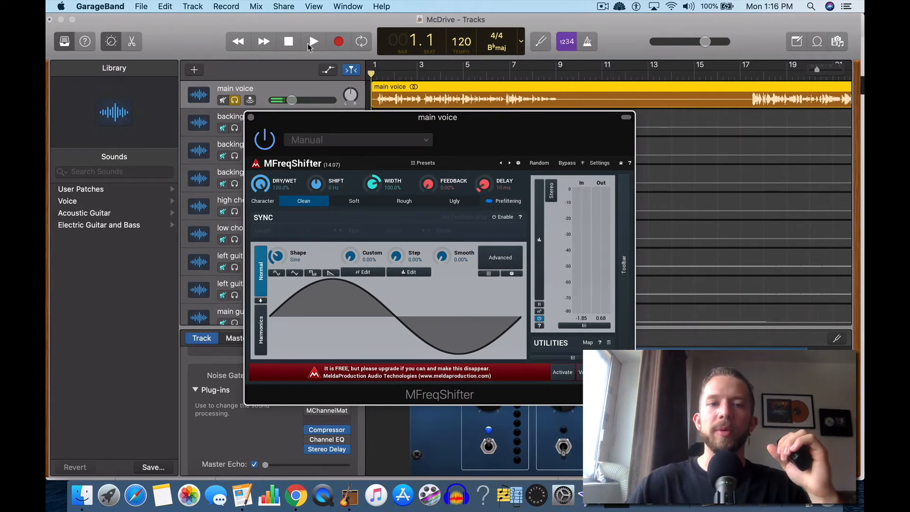
# Step: Play the vocal from the start while varying MFreqShifter's shift and width, ending at 238.9 Hz and 0%, and stop playback
pyautogui.click(308, 44)
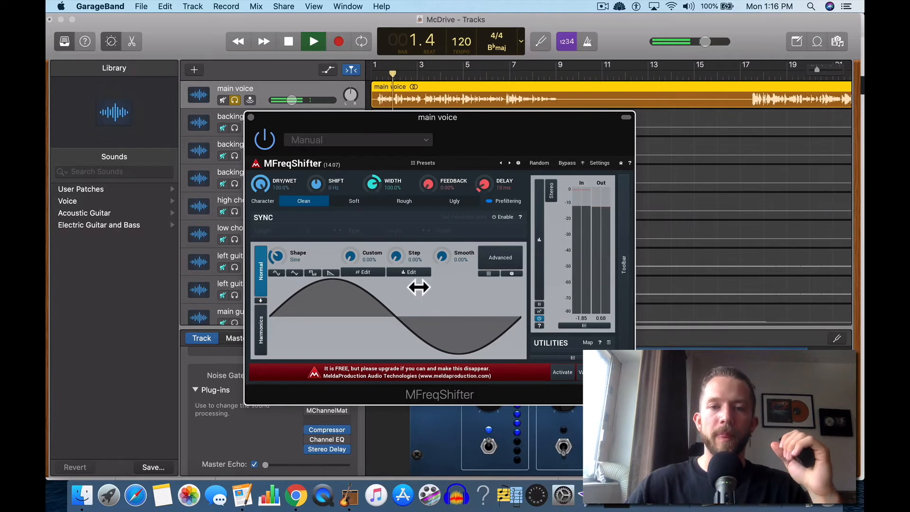
pyautogui.moveTo(316, 184)
pyautogui.mouseDown()
pyautogui.moveTo(316, 174)
pyautogui.moveTo(316, 188)
pyautogui.mouseUp()
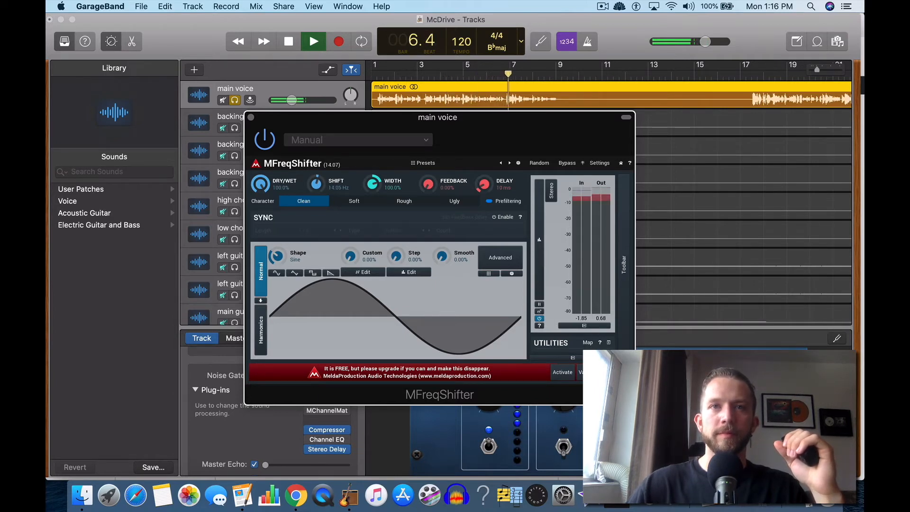
pyautogui.moveTo(316, 184); pyautogui.dragTo(316, 187)
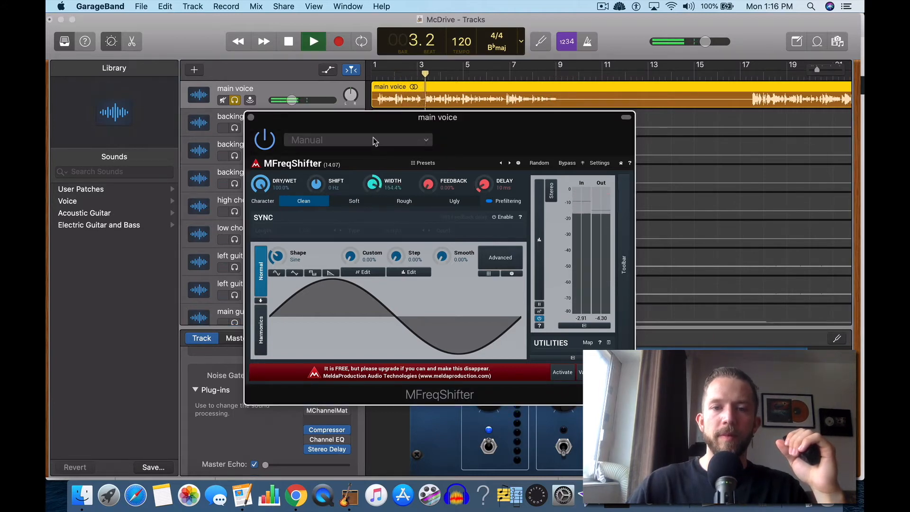
pyautogui.moveTo(335, 183); pyautogui.dragTo(368, 191)
pyautogui.click(287, 42)
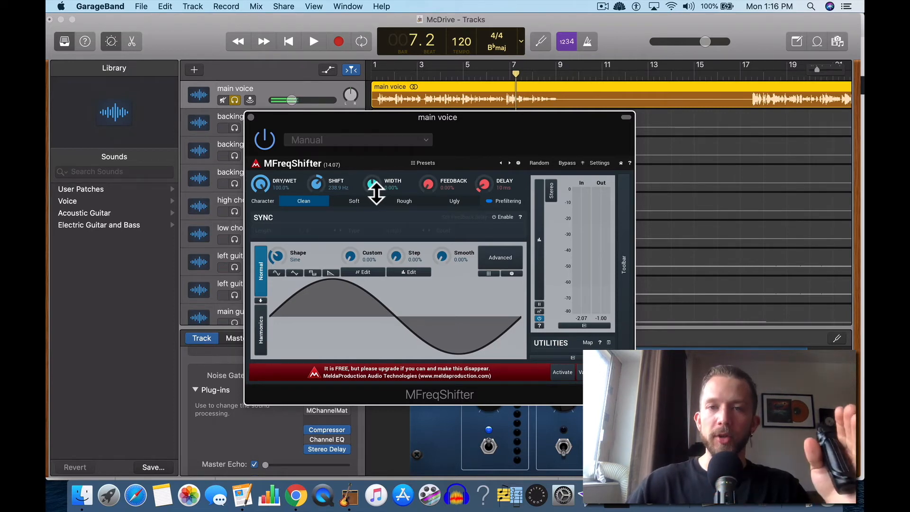
# Step: Play the vocal on to bar 9, then reset MFreqShifter's shift to 0 Hz and raise the delay to 35 ms
pyautogui.click(311, 47)
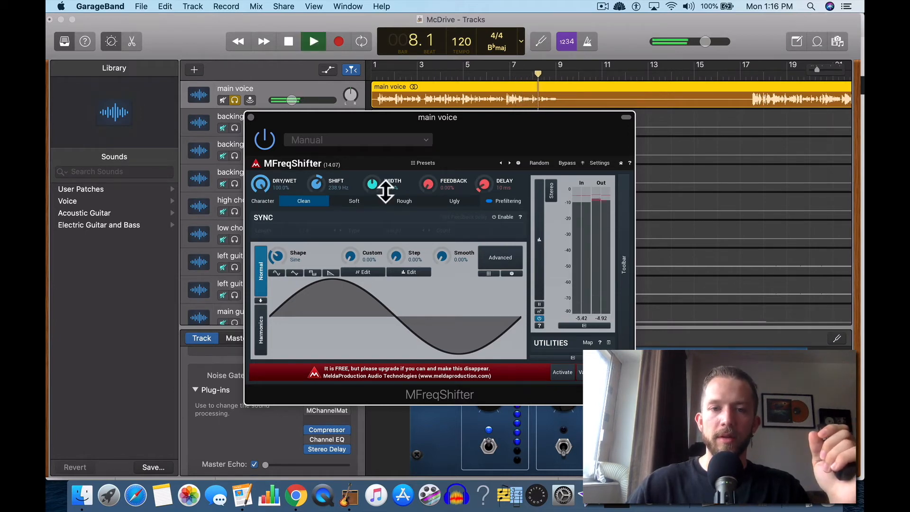
pyautogui.click(290, 44)
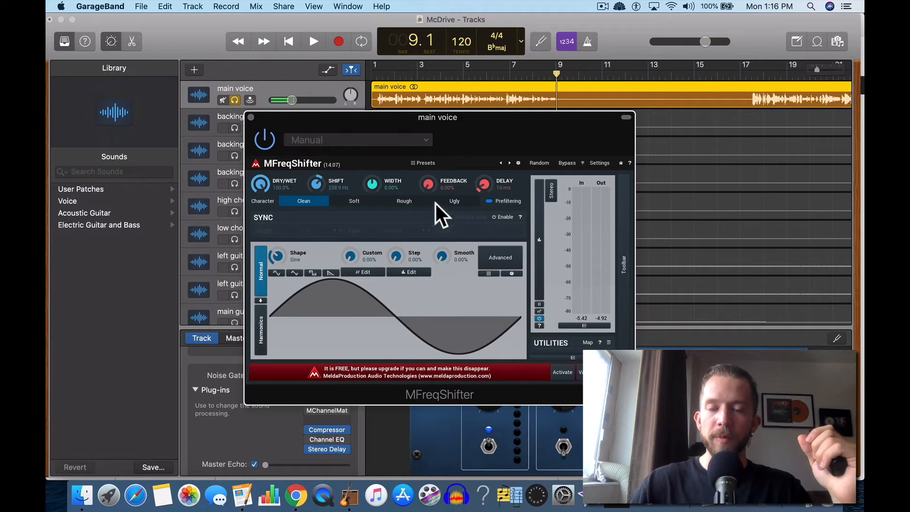
pyautogui.moveTo(480, 152)
pyautogui.mouseDown()
pyautogui.moveTo(480, 138)
pyautogui.moveTo(481, 146)
pyautogui.mouseUp()
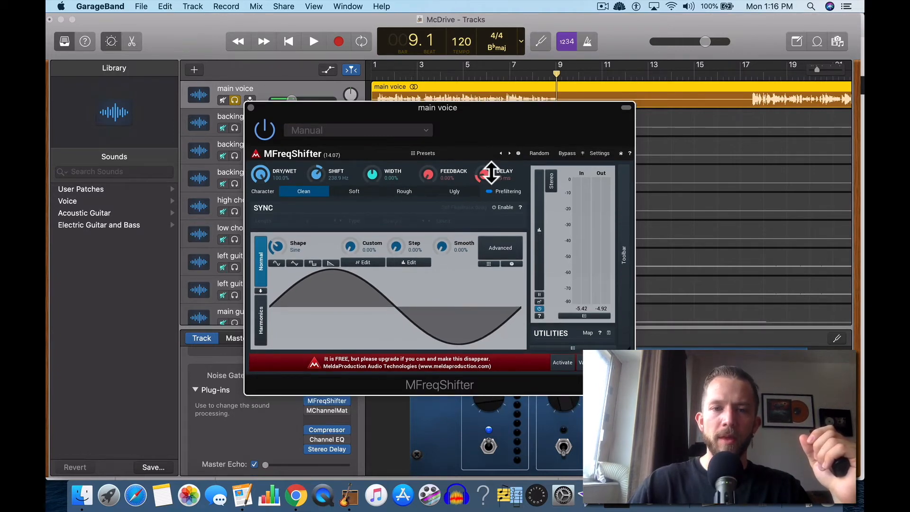
pyautogui.moveTo(335, 182); pyautogui.dragTo(335, 204)
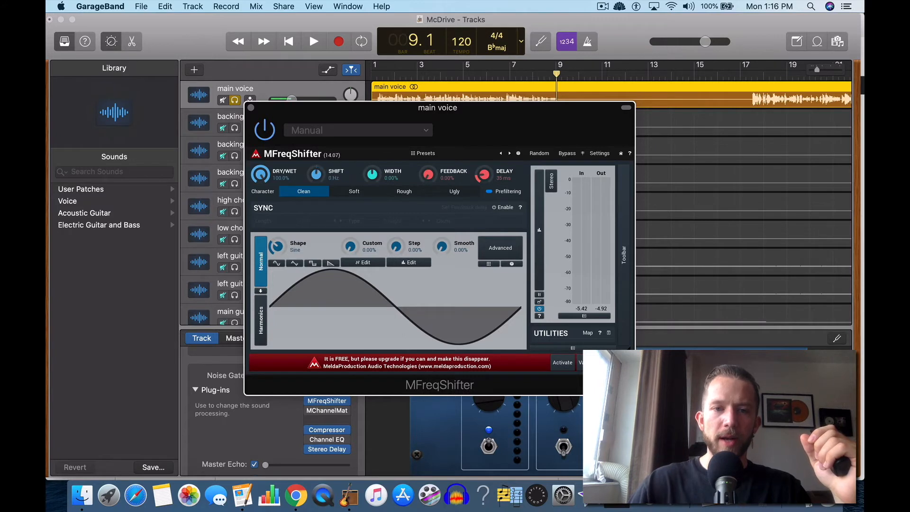
# Step: Play the vocal from the start while varying MFreqShifter's shift and delay, ending at 0.6400 Hz and 53 ms
pyautogui.click(289, 46)
pyautogui.press('space')
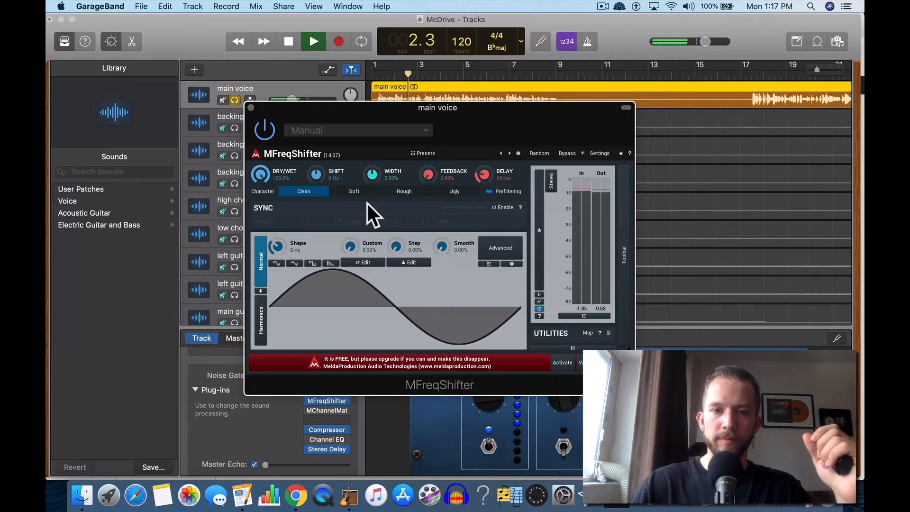
pyautogui.moveTo(316, 173); pyautogui.dragTo(316, 168)
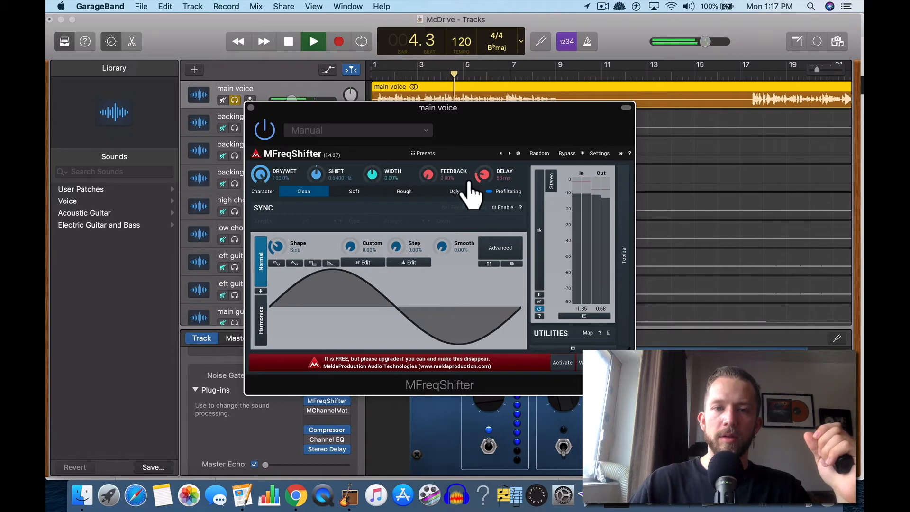
pyautogui.doubleClick(493, 179)
pyautogui.click(493, 179)
pyautogui.moveTo(493, 179); pyautogui.dragTo(492, 173)
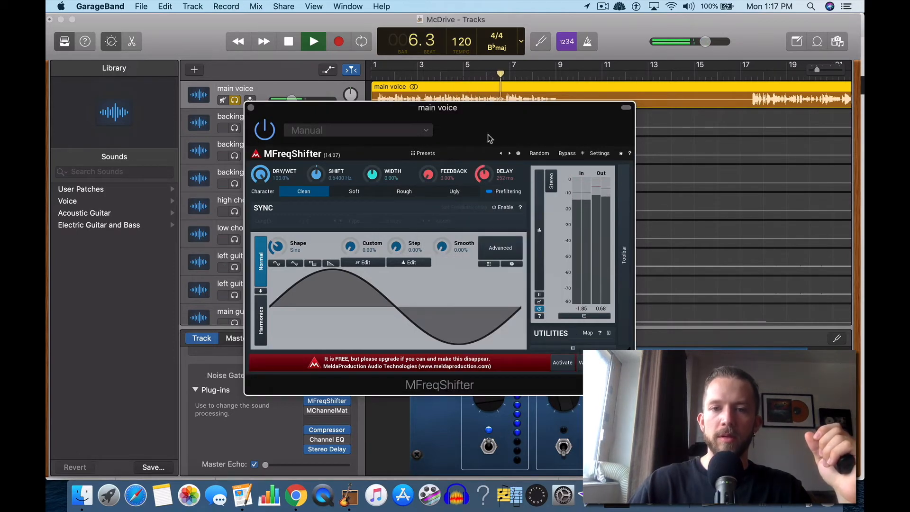
pyautogui.moveTo(494, 175); pyautogui.dragTo(489, 143)
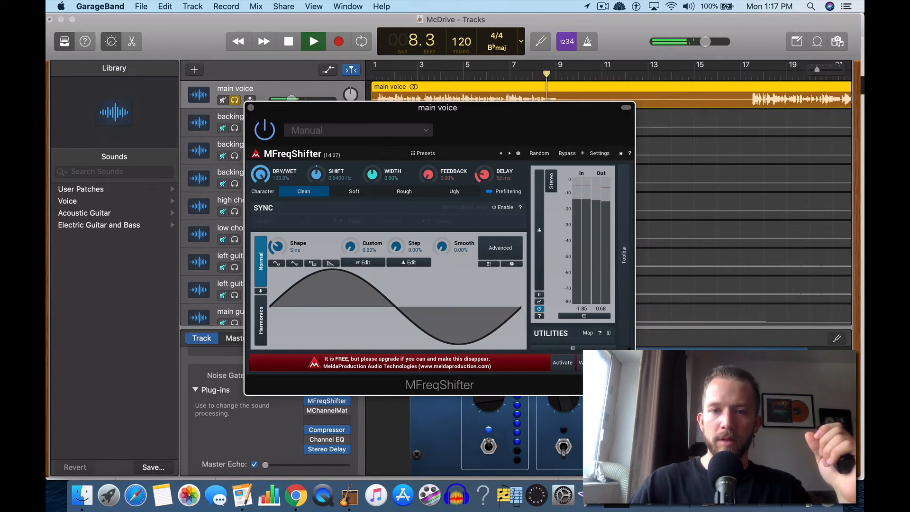
# Step: Adjust MFreqShifter to 15.8% feedback, 11 ms delay and 4.8% width during playback, and stop the vocal
pyautogui.moveTo(448, 248); pyautogui.dragTo(446, 257)
pyautogui.moveTo(437, 173); pyautogui.dragTo(437, 152)
pyautogui.moveTo(394, 74); pyautogui.dragTo(399, 74)
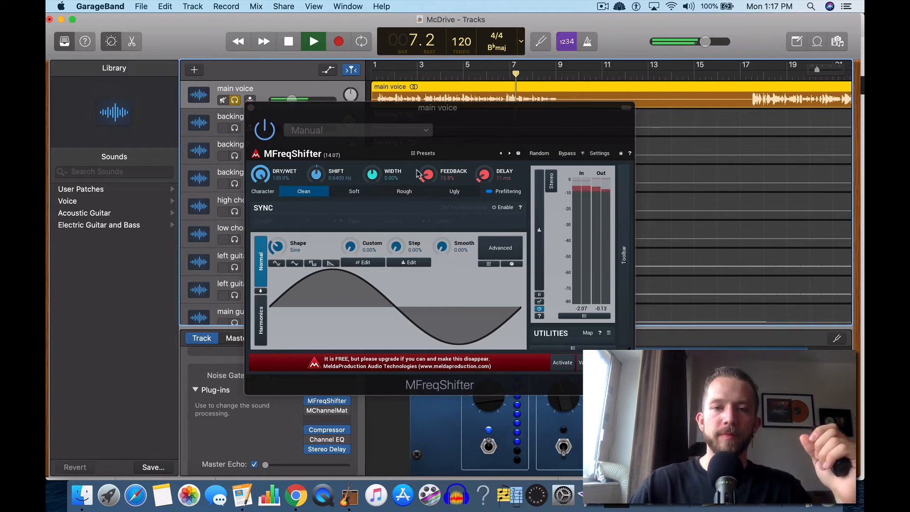
pyautogui.moveTo(372, 177); pyautogui.dragTo(368, 316)
pyautogui.press('space')
# Step: Vary the oscillator shape, shift and width over a new playback from the start, ending at 68% Sine square root, 70.78 Hz and 0%
pyautogui.moveTo(279, 255)
pyautogui.mouseDown()
pyautogui.moveTo(278, 228)
pyautogui.moveTo(278, 272)
pyautogui.mouseUp()
pyautogui.click(288, 41)
pyautogui.press('space')
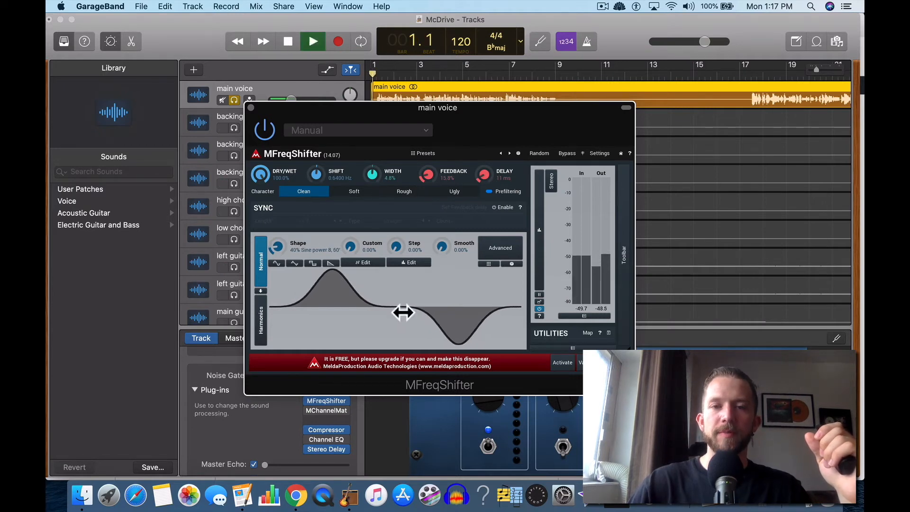
pyautogui.moveTo(322, 180); pyautogui.dragTo(324, 166)
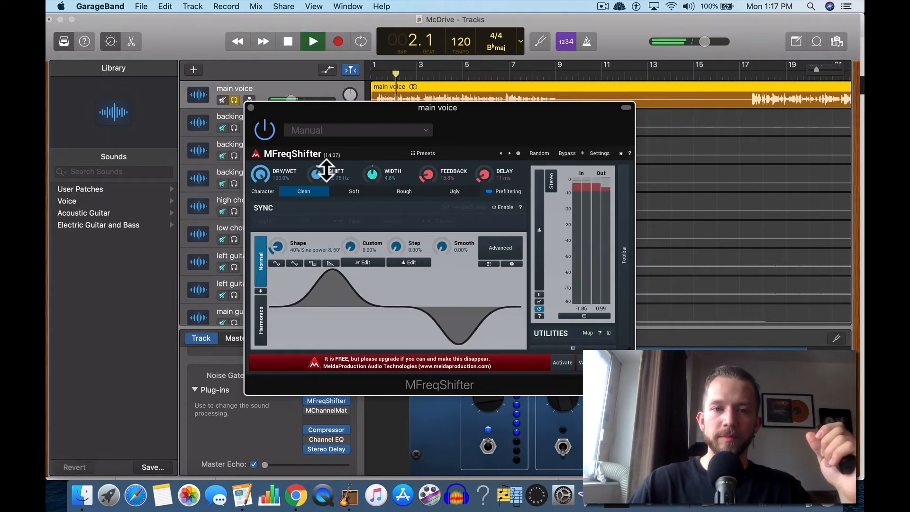
pyautogui.moveTo(385, 175); pyautogui.dragTo(384, 182)
pyautogui.moveTo(376, 282); pyautogui.dragTo(389, 282)
pyautogui.moveTo(286, 253); pyautogui.dragTo(294, 225)
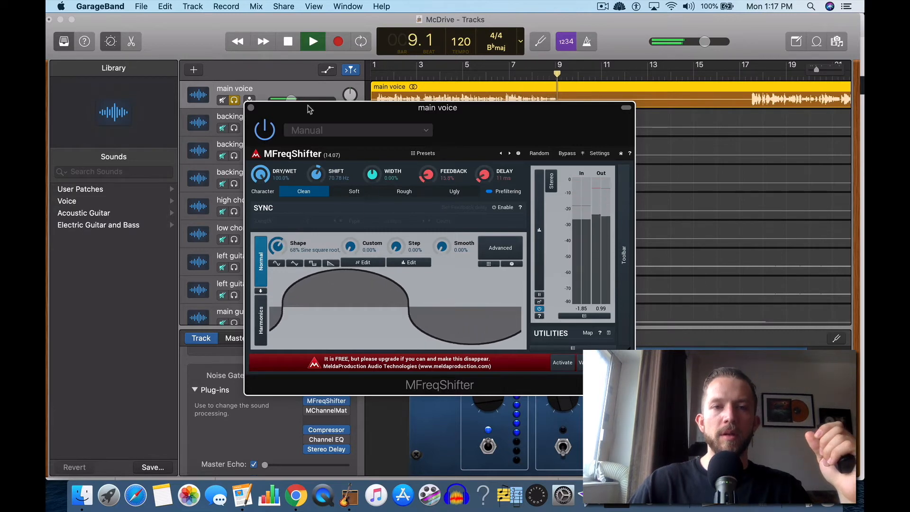
pyautogui.click(289, 45)
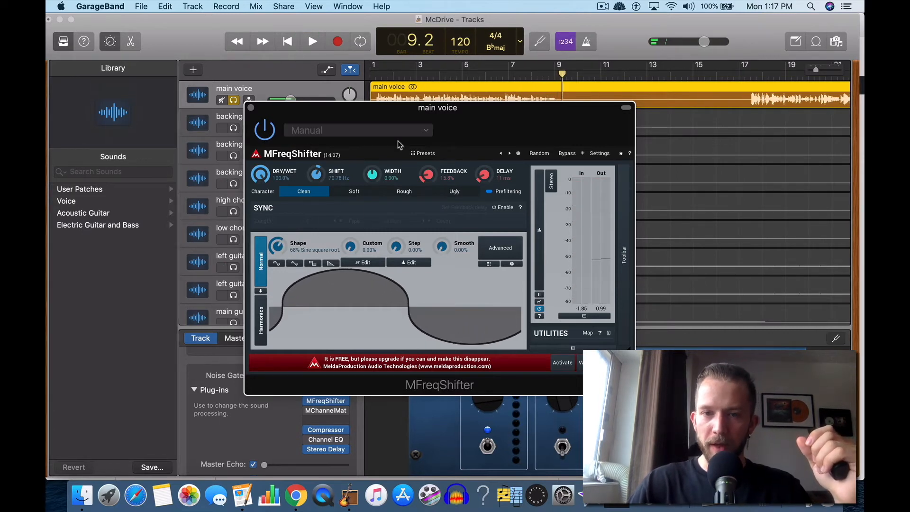
# Step: Play the vocal from the start while auditioning the MFreqShifter presets Stereo expansion, Hard detune and Chorused expansion
pyautogui.click(517, 154)
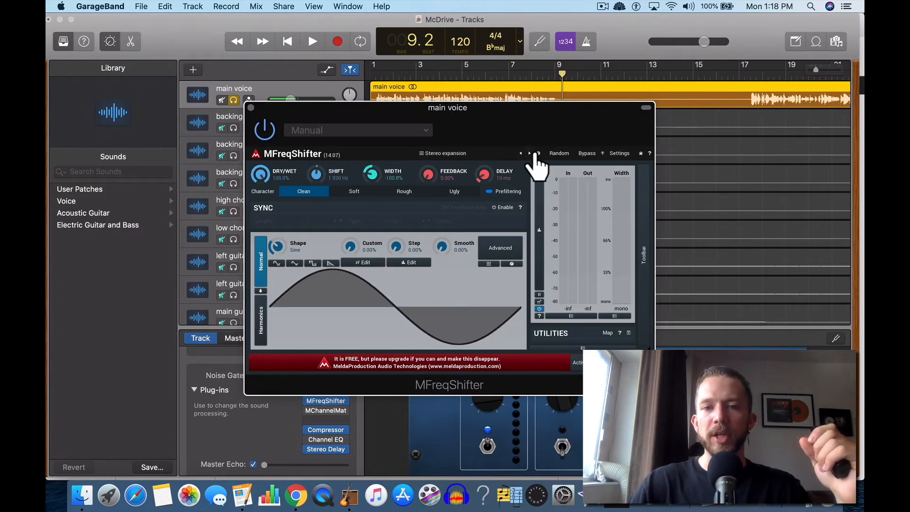
pyautogui.click(313, 41)
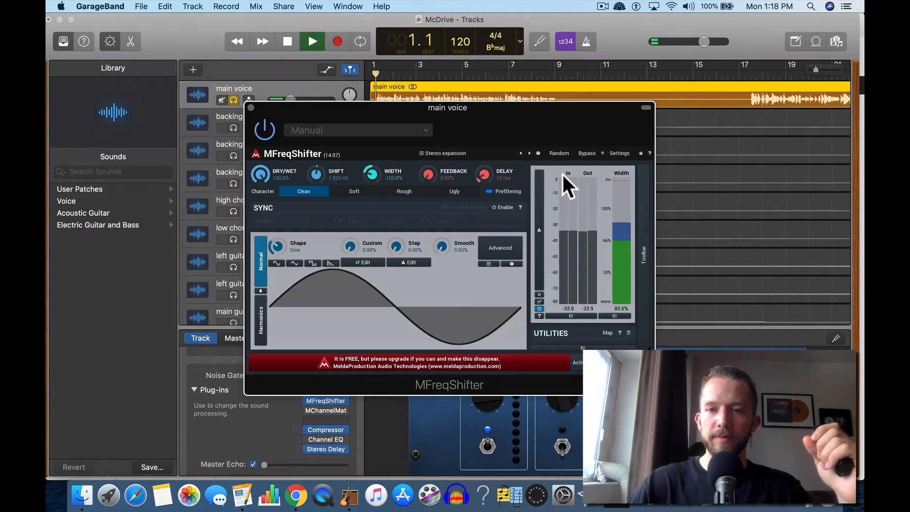
pyautogui.click(538, 154)
pyautogui.click(539, 154)
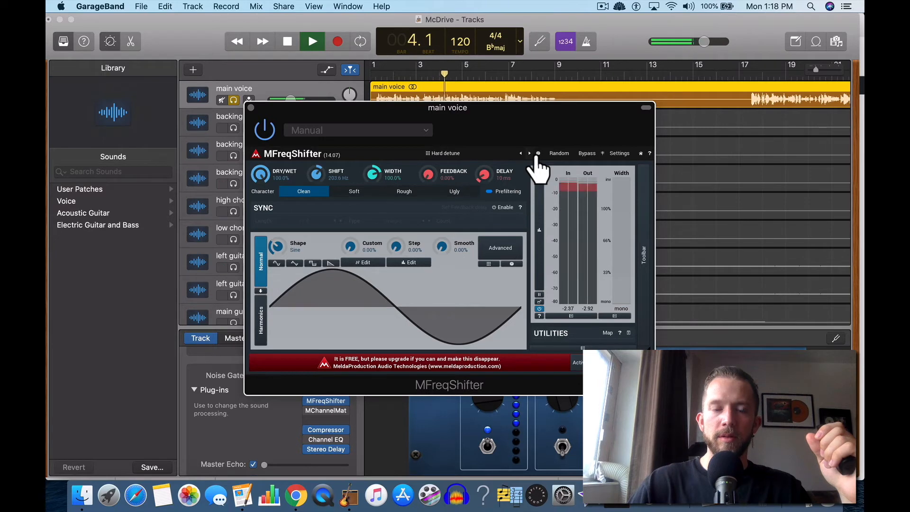
pyautogui.click(538, 153)
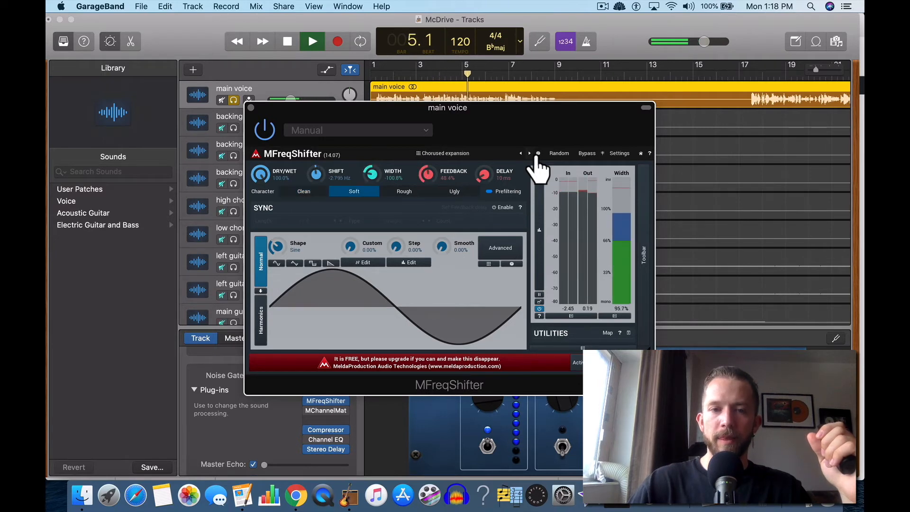
# Step: Audition further MFreqShifter presets during playback, including Detuned echoes, Detuned echoes (down) and Cave
pyautogui.click(538, 154)
pyautogui.click(530, 156)
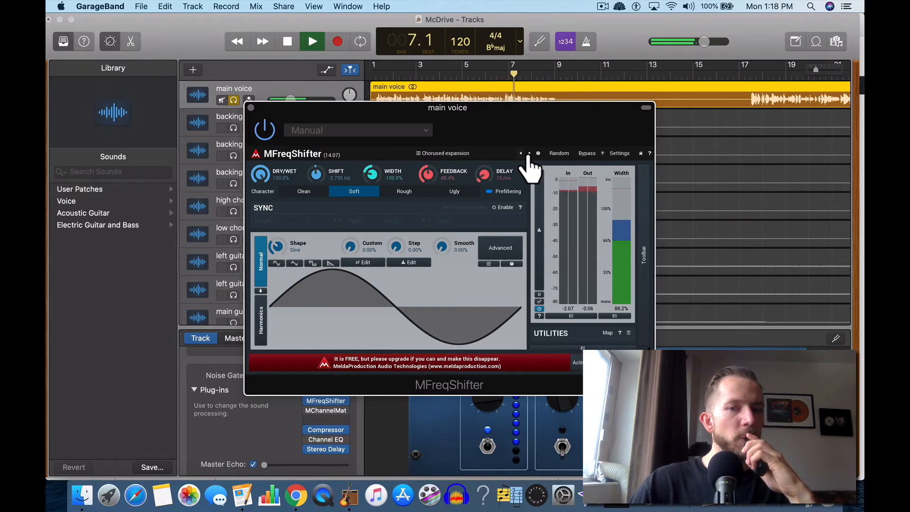
pyautogui.click(538, 155)
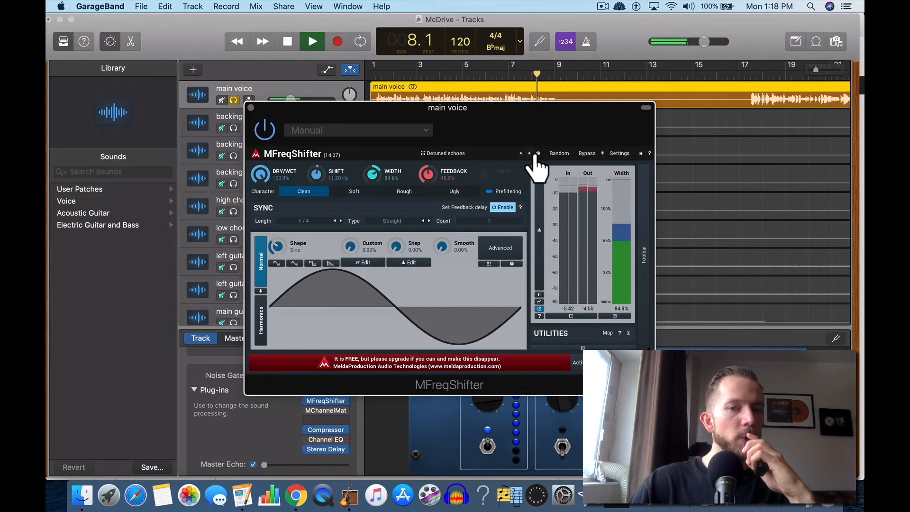
pyautogui.click(529, 153)
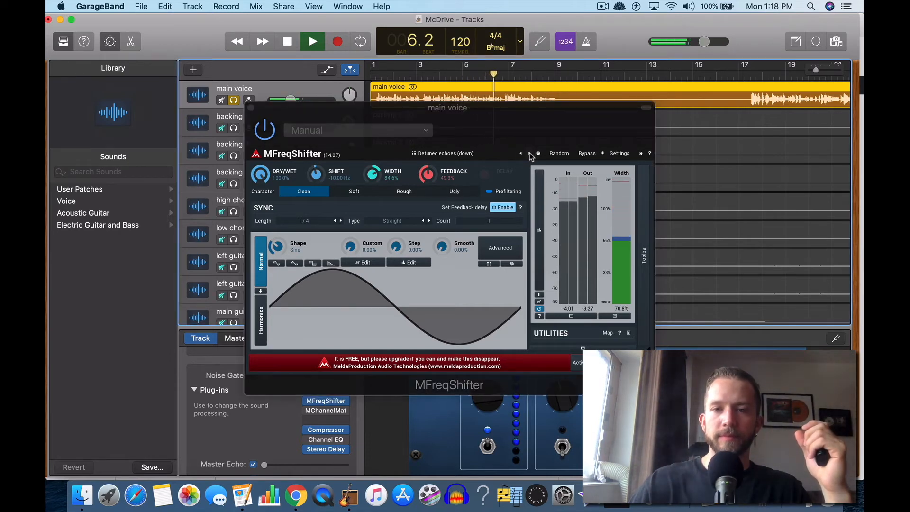
pyautogui.click(529, 153)
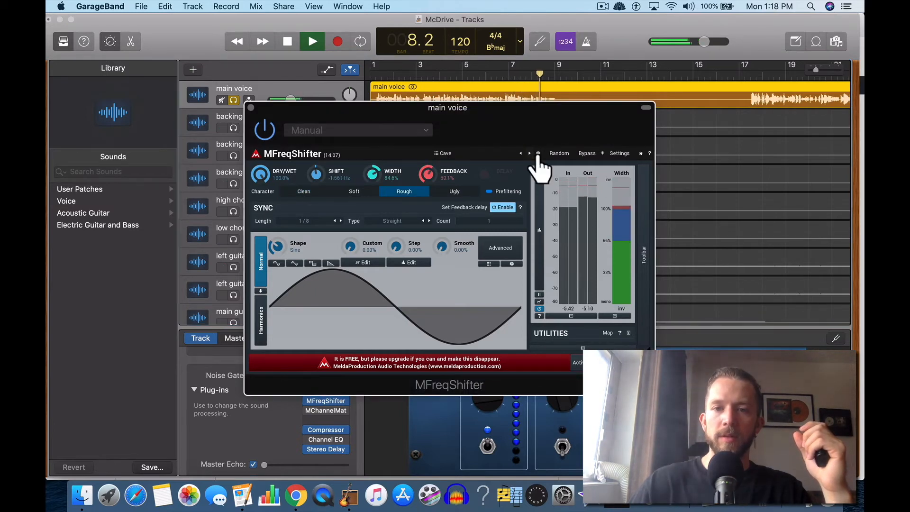
# Step: Audition the Yaya and Light Lofi presets, replay the vocal from the start with Light Lofi, and stop playback
pyautogui.click(538, 155)
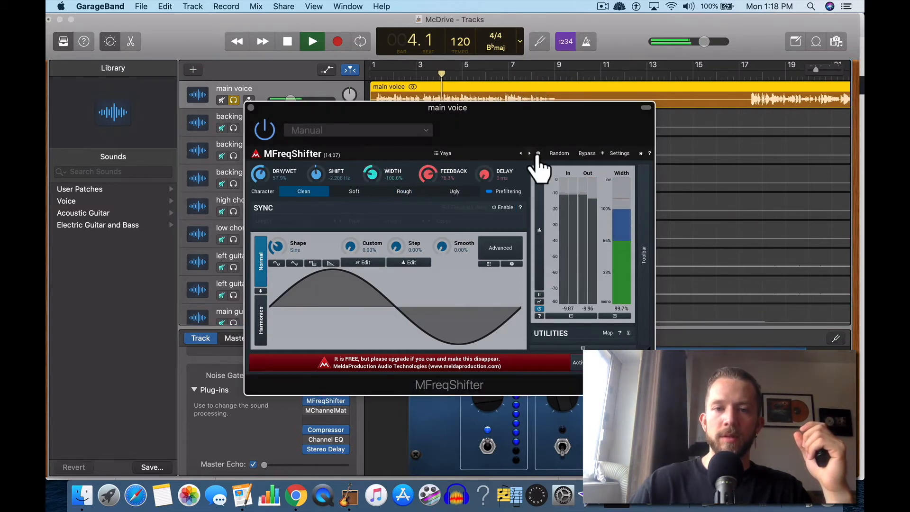
pyautogui.click(538, 155)
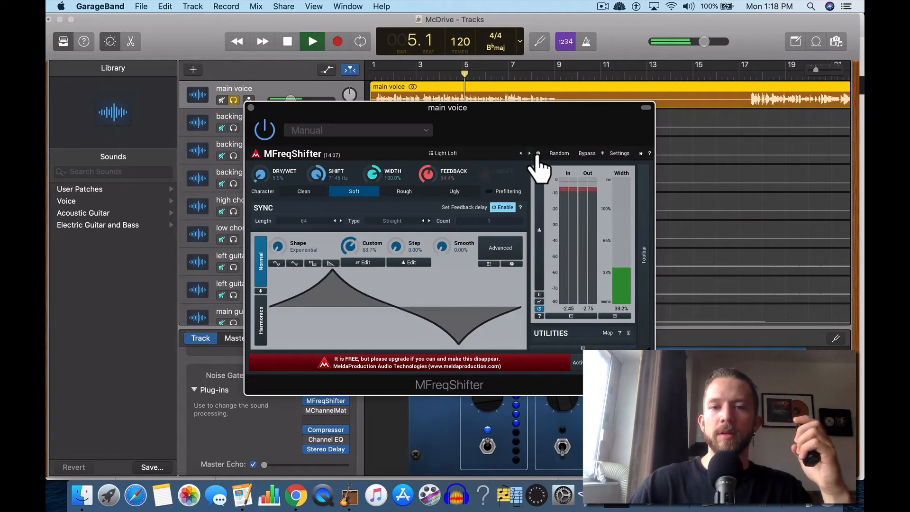
pyautogui.click(312, 43)
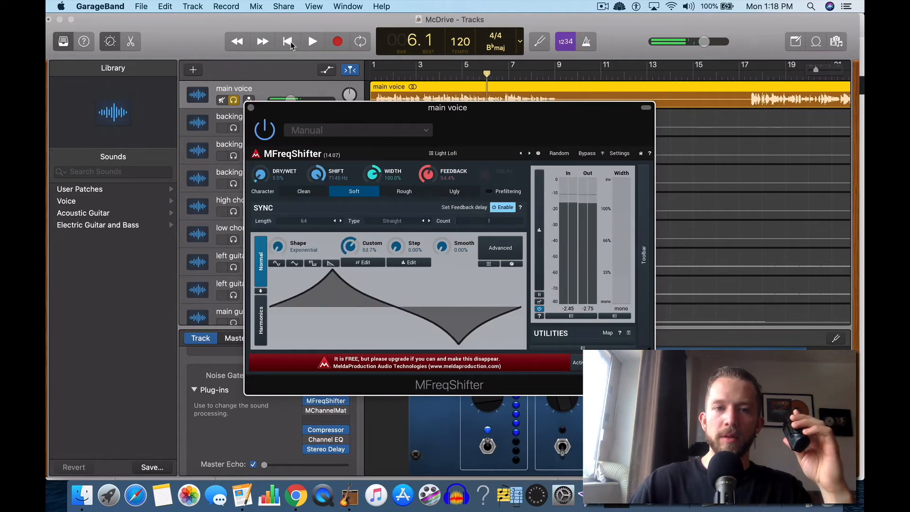
pyautogui.click(313, 42)
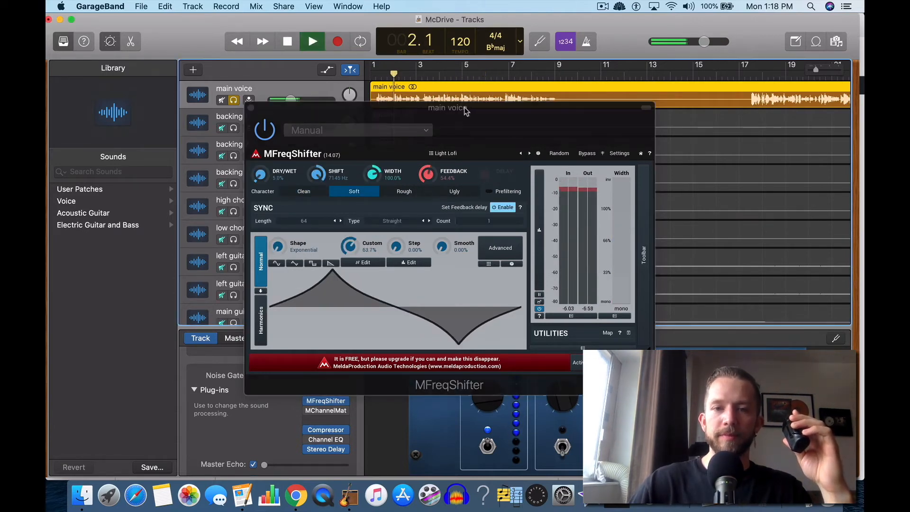
pyautogui.click(538, 154)
pyautogui.click(529, 156)
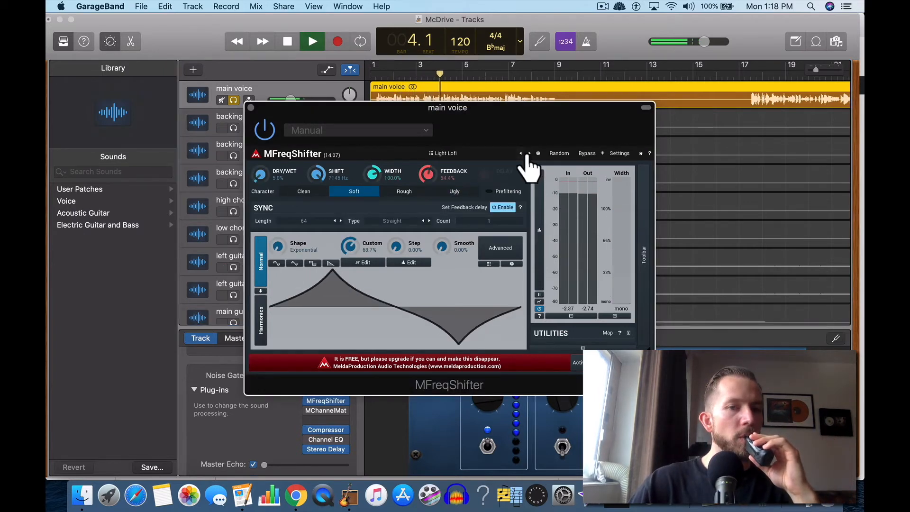
pyautogui.click(287, 41)
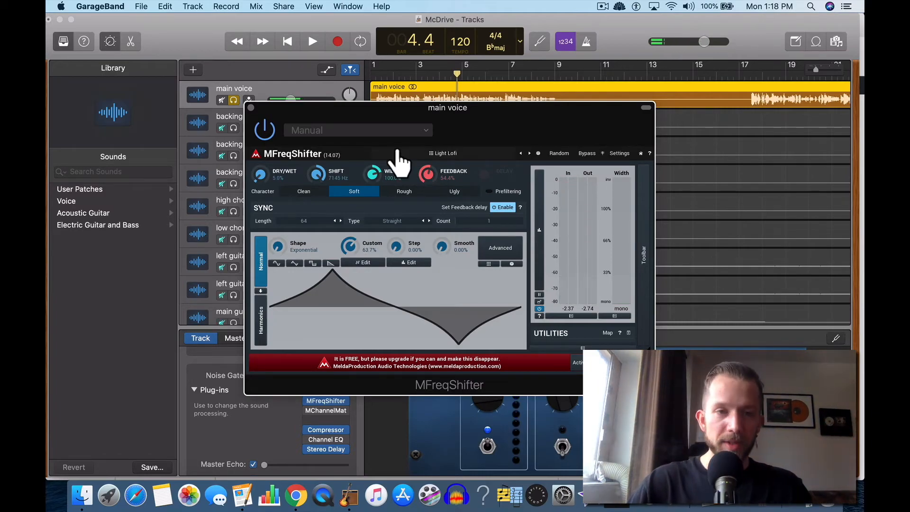
# Step: Close the MFreqShifter window, check the MSaturator entry in the Chrome article, and return to GarageBand
pyautogui.click(251, 108)
pyautogui.hotkey('ctrl', 'Up')
pyautogui.click(290, 227)
pyautogui.scroll(-7, 329, 234)
pyautogui.scroll(-5, 329, 234)
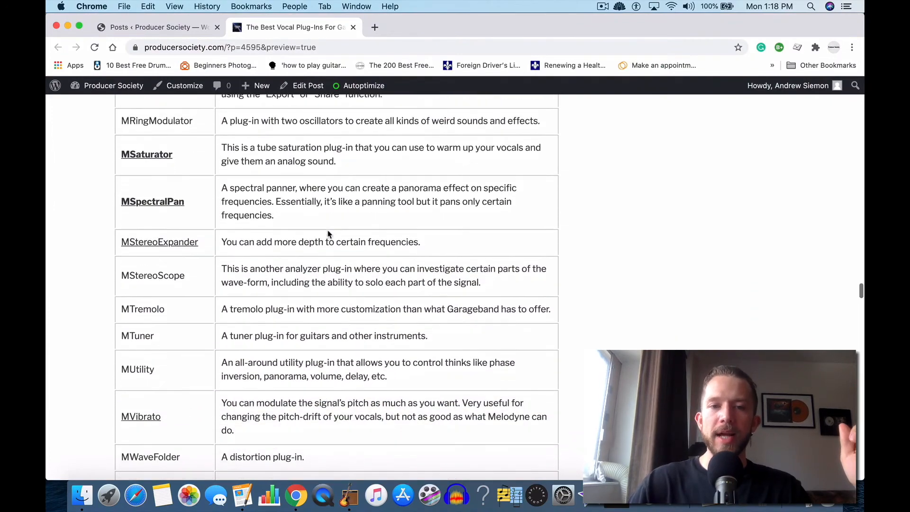
pyautogui.hotkey('ctrl', 'Up')
pyautogui.click(474, 267)
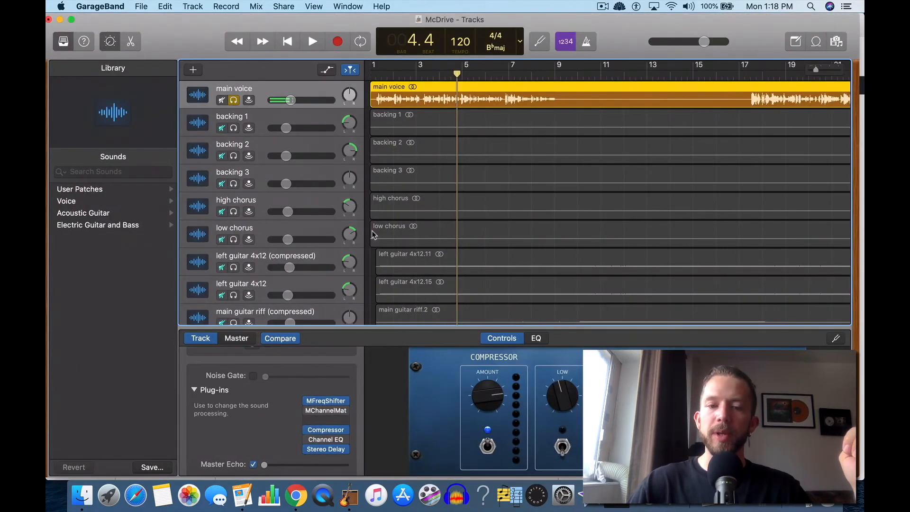
# Step: Replace MFreqShifter on the main voice track with MeldaProduction's MSaturator and reposition its window over the tracks area
pyautogui.click(344, 408)
pyautogui.click(343, 402)
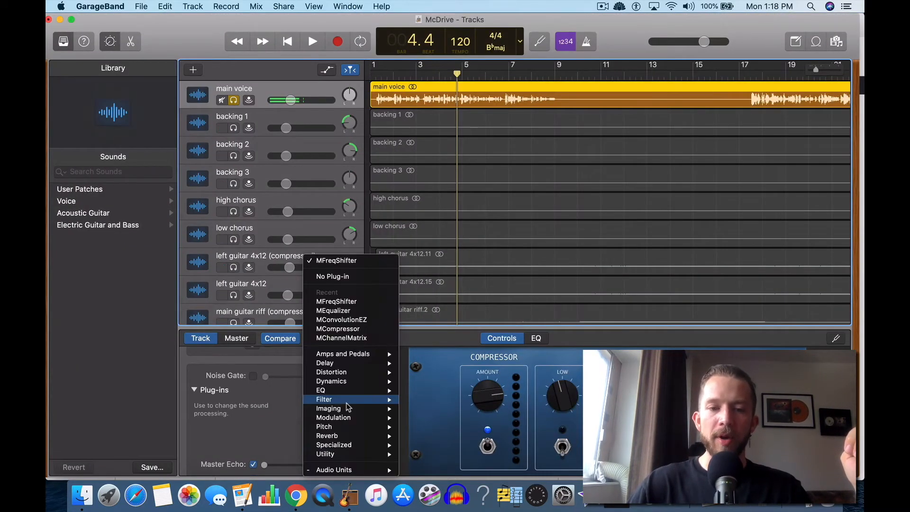
pyautogui.moveTo(426, 433)
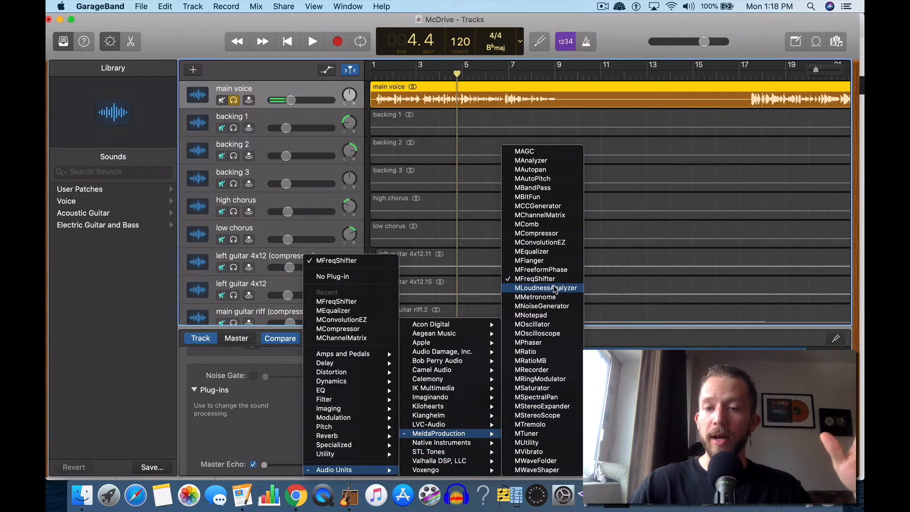
pyautogui.click(558, 388)
pyautogui.moveTo(263, 56); pyautogui.dragTo(607, 148)
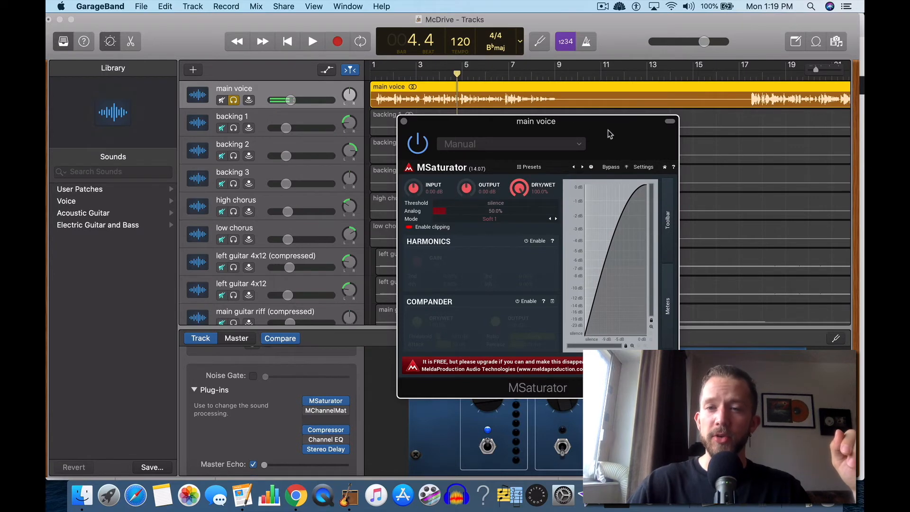
# Step: Play the vocal from bar 1 with MSaturator and load its Soft 1 preset
pyautogui.click(369, 77)
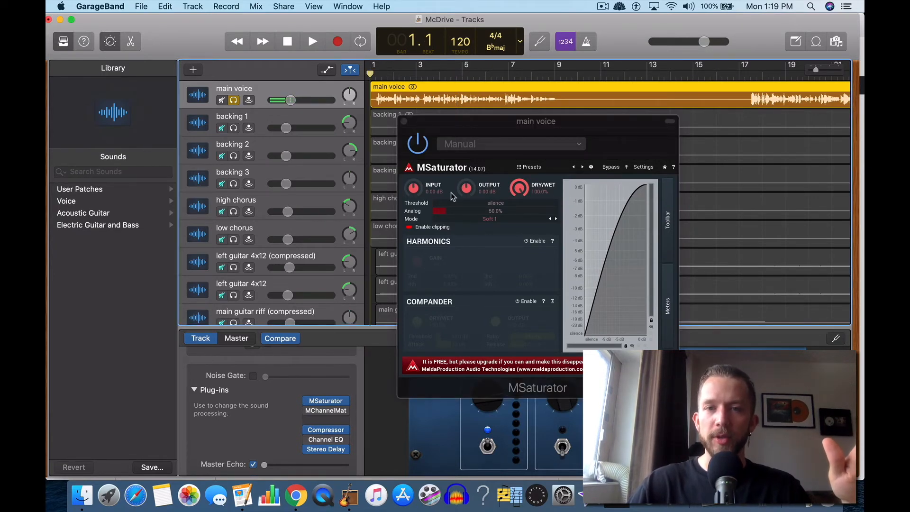
pyautogui.click(306, 42)
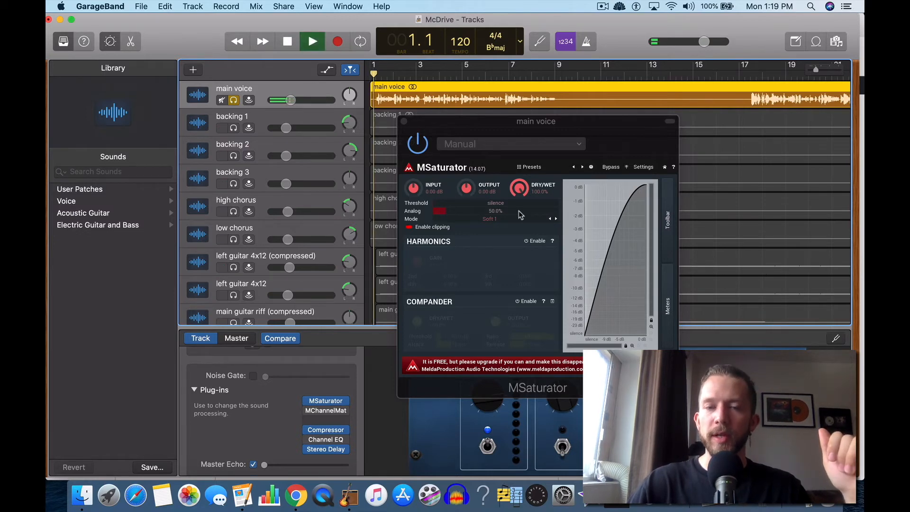
pyautogui.click(589, 174)
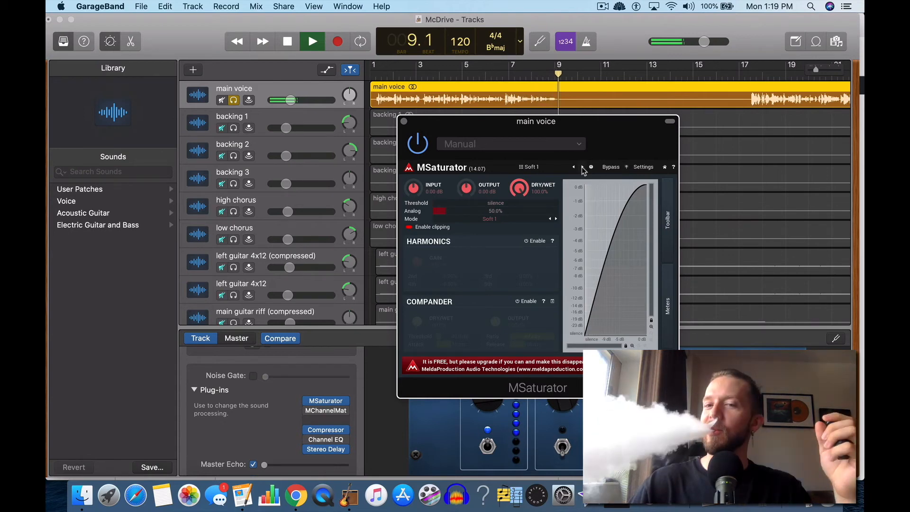
# Step: Load MSaturator's Hard preset, replay the vocal from about bar 2, and audition different input gains, ending at 0.00 dB
pyautogui.click(583, 167)
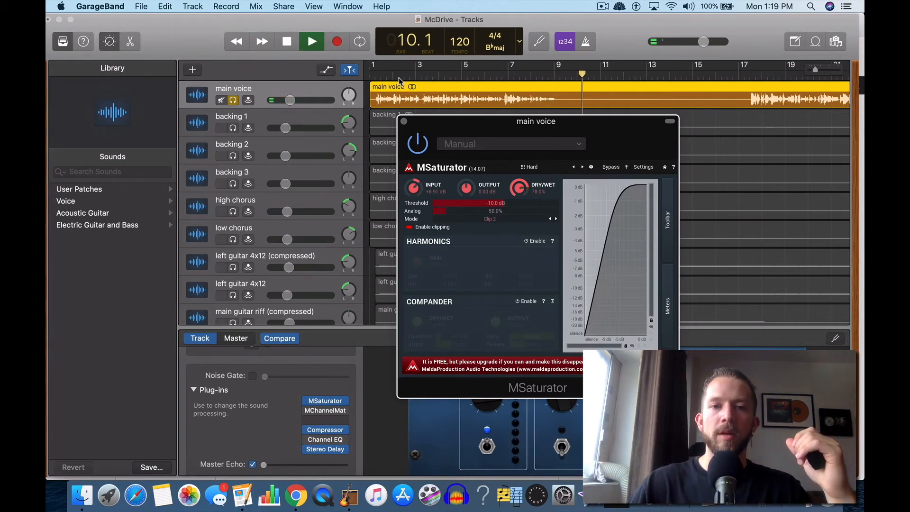
pyautogui.click(396, 71)
pyautogui.moveTo(413, 188); pyautogui.dragTo(414, 185)
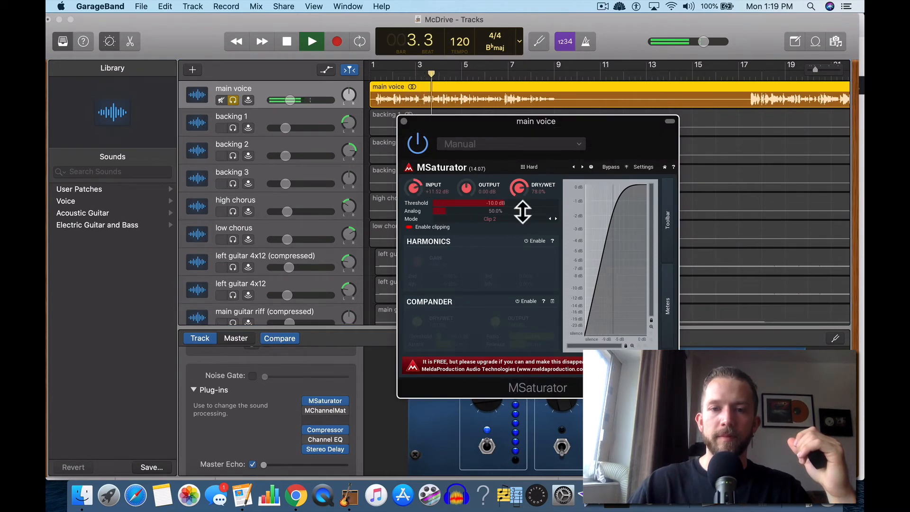
pyautogui.moveTo(421, 191); pyautogui.dragTo(421, 199)
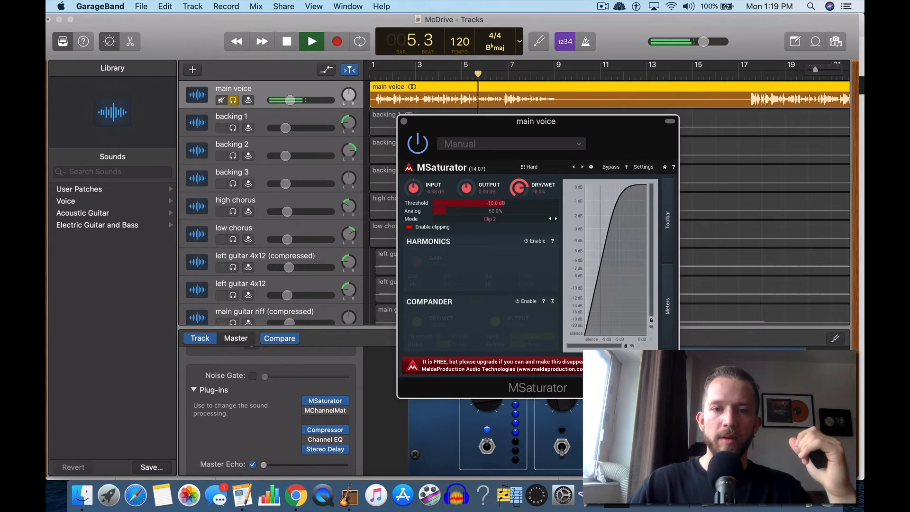
pyautogui.moveTo(422, 192); pyautogui.dragTo(421, 192)
# Step: Raise MSaturator's dry/wet mix to about 92%, turn up the system volume, and stop playback with the playhead back at bar 1
pyautogui.moveTo(523, 198); pyautogui.dragTo(523, 176)
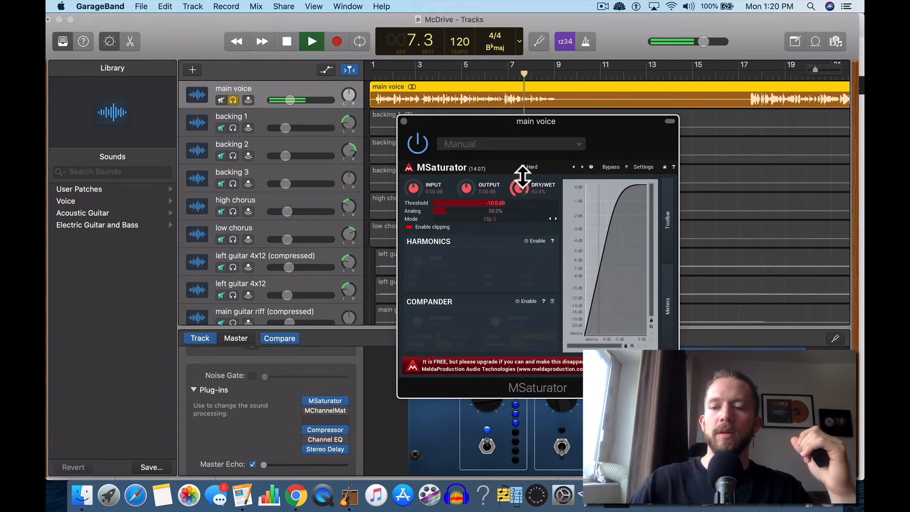
pyautogui.press('XF86AudioRaiseVolume')
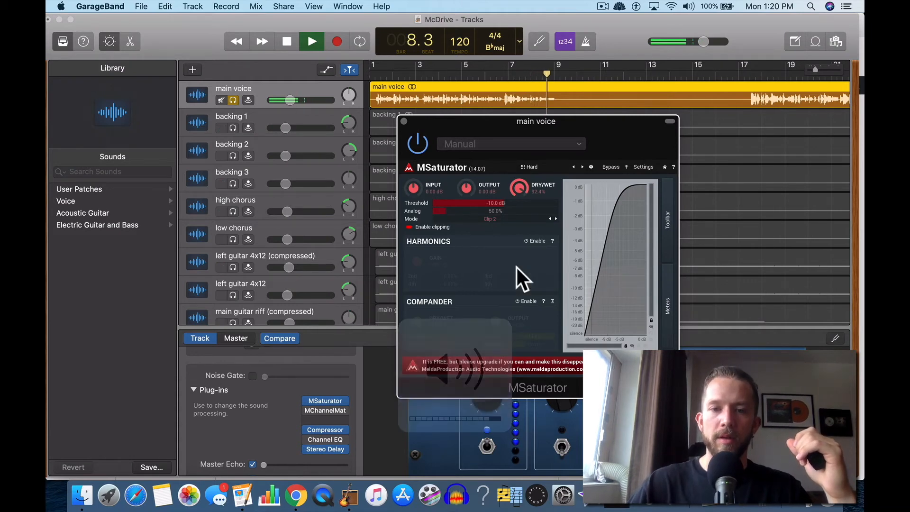
pyautogui.click(306, 43)
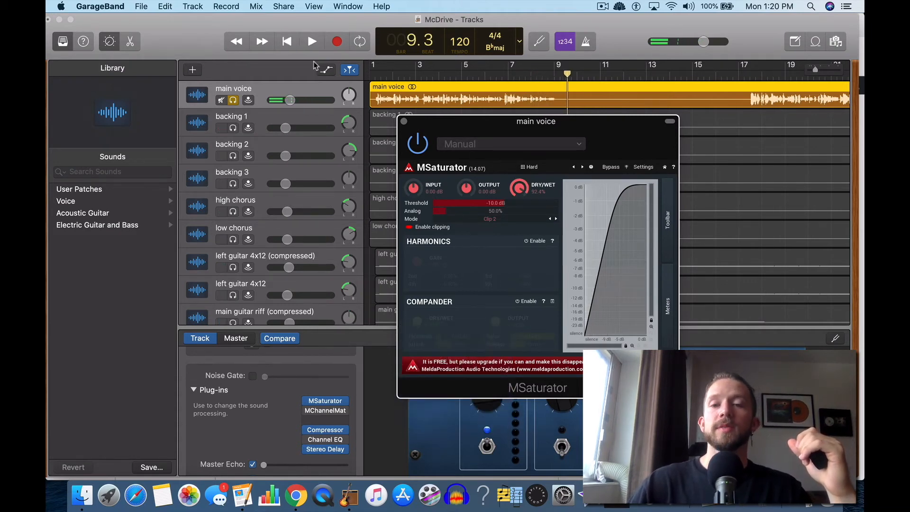
pyautogui.click(287, 42)
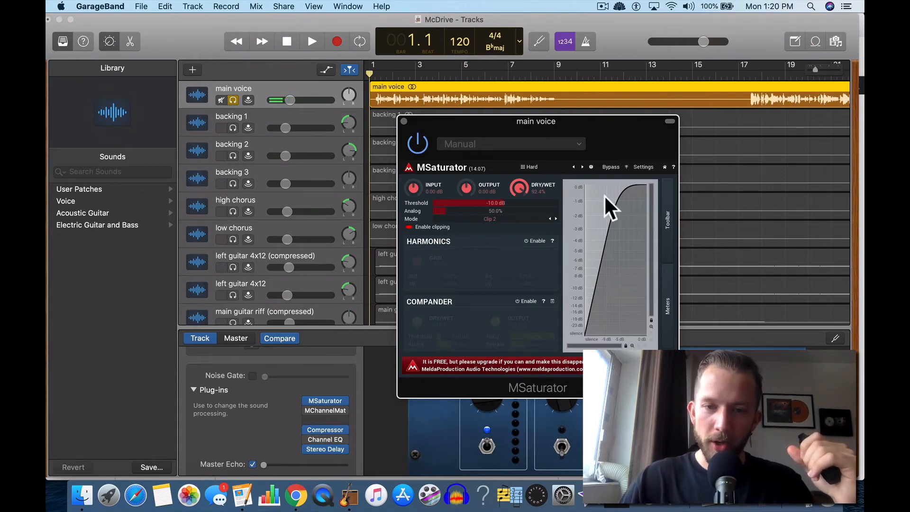
# Step: Switch to the plug-in article in Chrome, read the MSpectralPan entry, and return to GarageBand
pyautogui.hotkey('ctrl', 'Up')
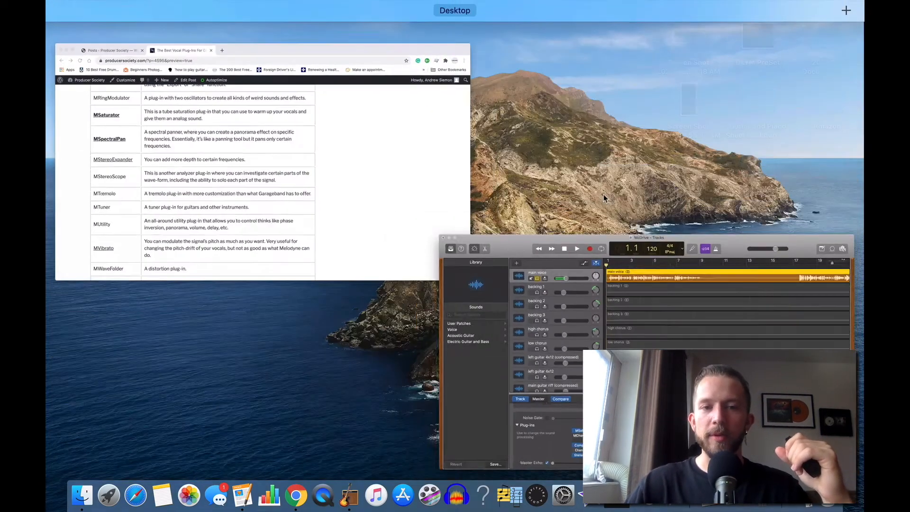
pyautogui.click(639, 328)
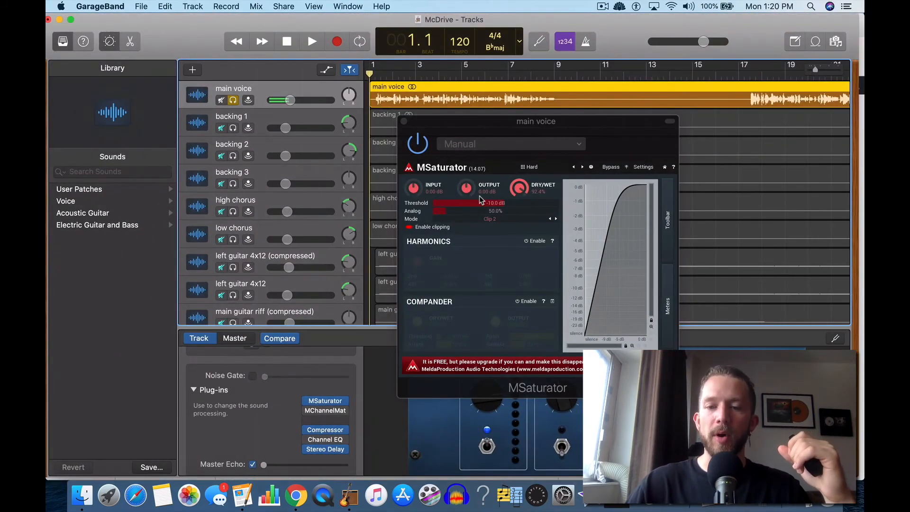
pyautogui.hotkey('ctrl', 'Up')
pyautogui.click(259, 189)
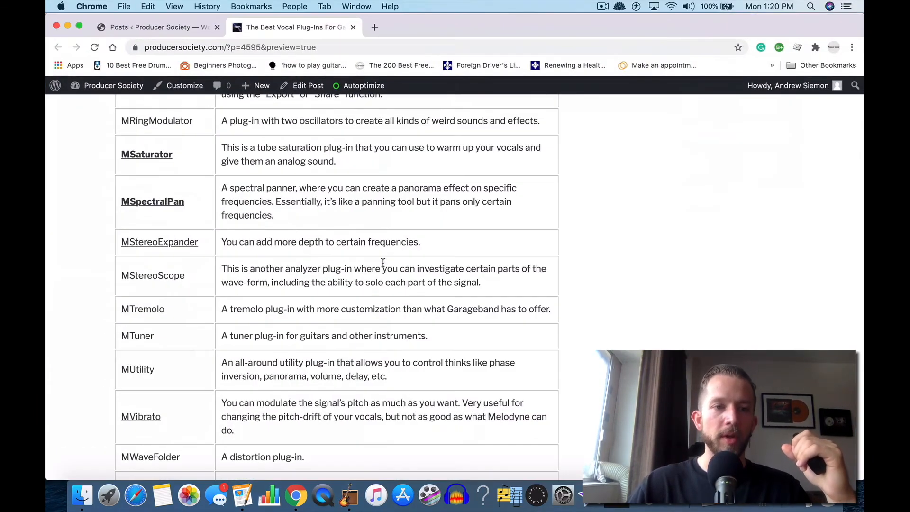
pyautogui.scroll(-1, 386, 239)
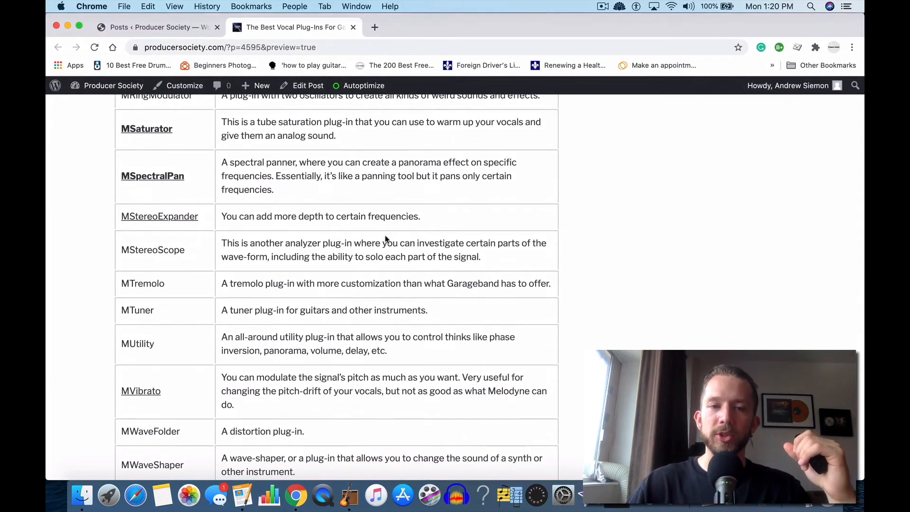
pyautogui.hotkey('ctrl', 'Up')
pyautogui.click(542, 304)
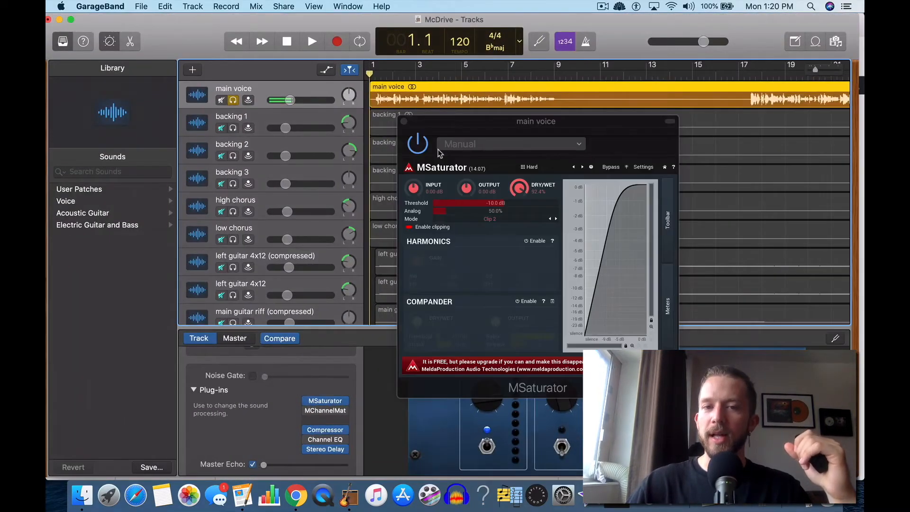
# Step: Close the MSaturator window and replace it on the main voice track with MeldaProduction's MSpectralPan
pyautogui.click(404, 121)
pyautogui.click(342, 400)
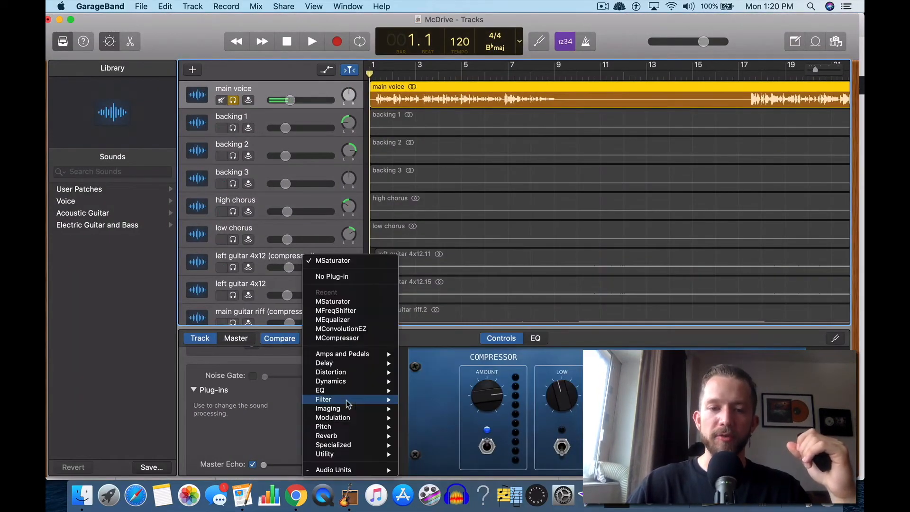
pyautogui.moveTo(353, 469)
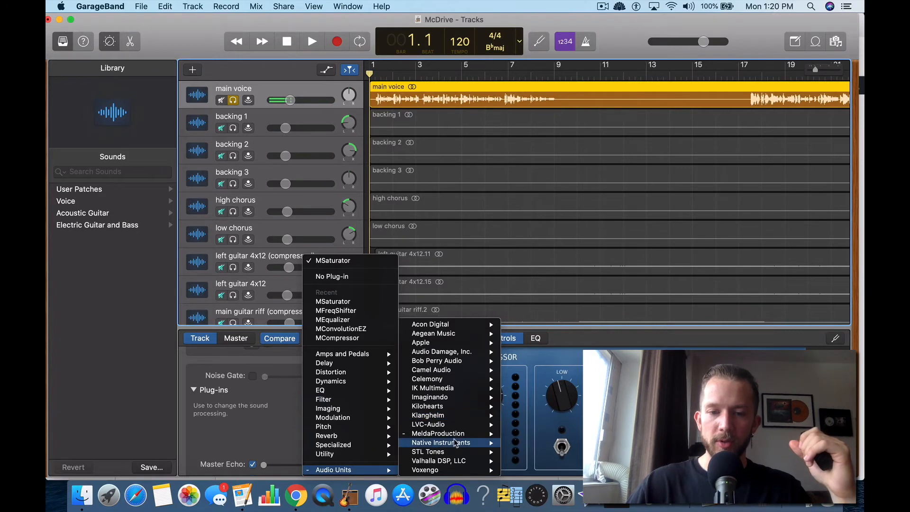
pyautogui.moveTo(456, 437)
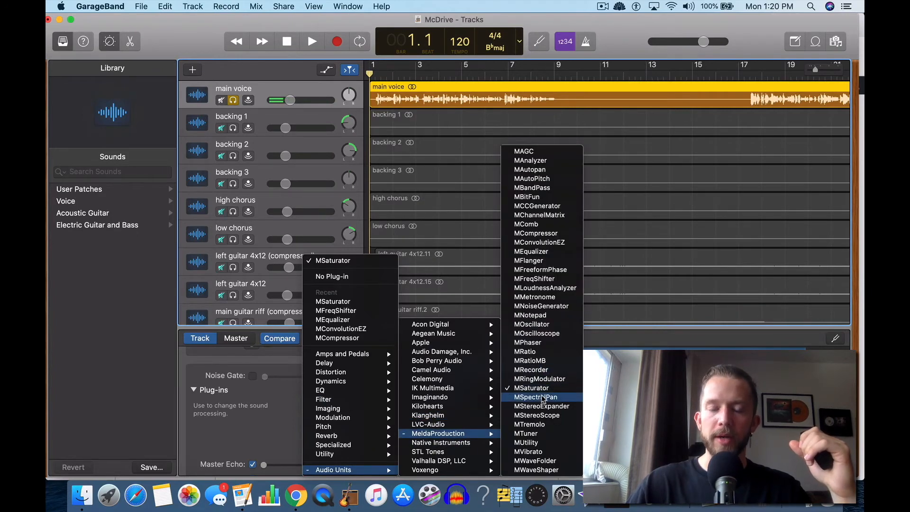
pyautogui.click(544, 397)
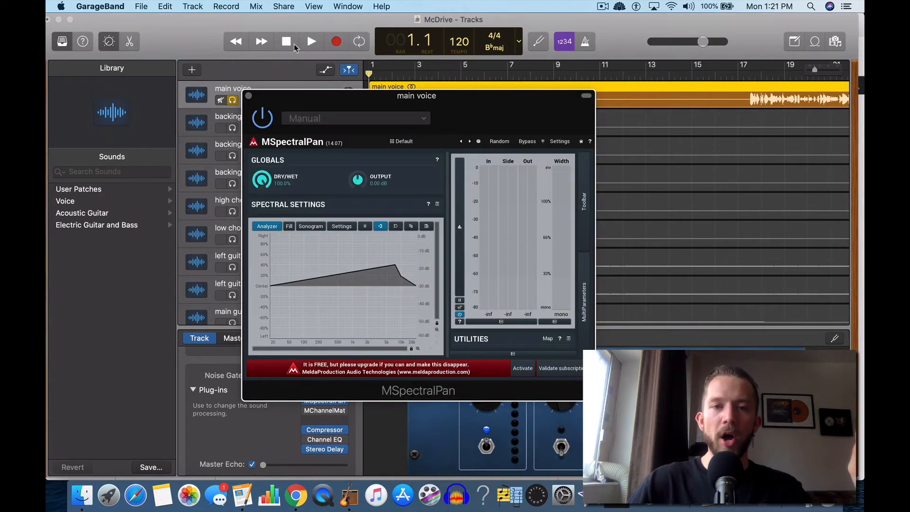
# Step: Play the vocal from bar 1, redraw MSpectralPan's panning curve below center, and raise the output to +4.99 dB
pyautogui.click(311, 42)
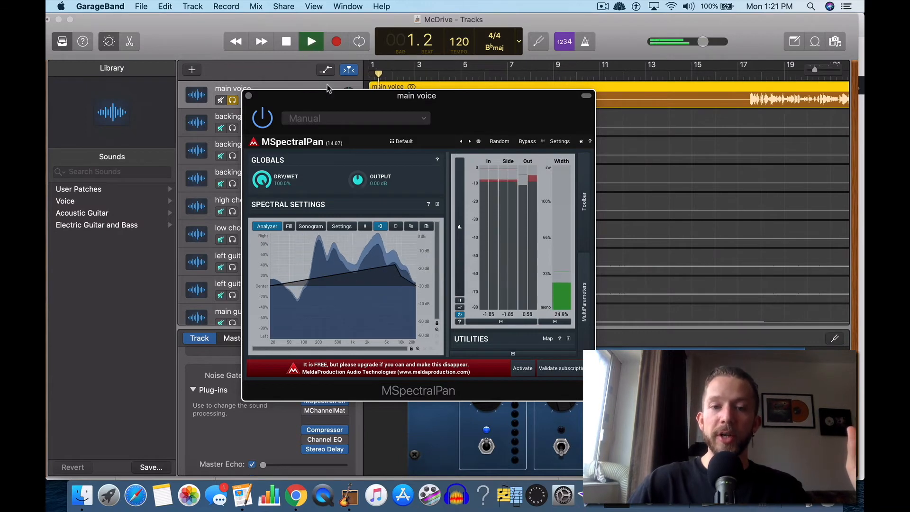
pyautogui.moveTo(398, 280)
pyautogui.mouseDown()
pyautogui.moveTo(404, 315)
pyautogui.moveTo(345, 341)
pyautogui.moveTo(331, 325)
pyautogui.moveTo(365, 318)
pyautogui.moveTo(351, 295)
pyautogui.mouseUp()
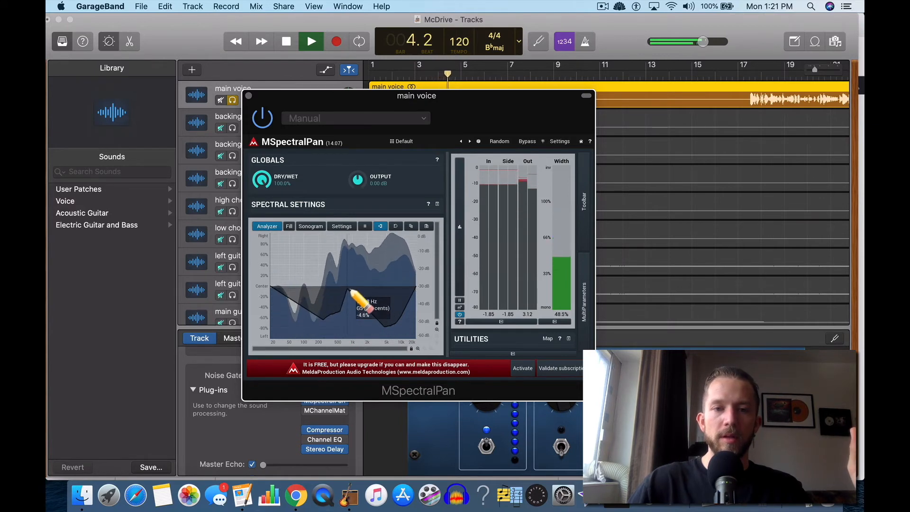
pyautogui.moveTo(358, 180); pyautogui.dragTo(359, 161)
# Step: Pull the low and high frequencies of MSpectralPan's curve further toward the left channel, and stop playback with a return to bar 1
pyautogui.moveTo(325, 317); pyautogui.dragTo(299, 336)
pyautogui.moveTo(396, 295)
pyautogui.mouseDown()
pyautogui.moveTo(392, 333)
pyautogui.moveTo(372, 298)
pyautogui.moveTo(403, 331)
pyautogui.moveTo(403, 309)
pyautogui.moveTo(374, 295)
pyautogui.mouseUp()
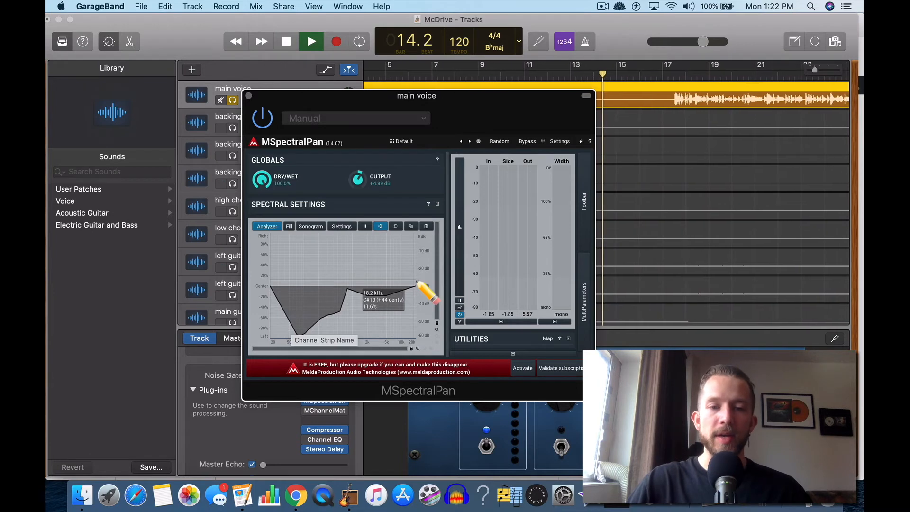
pyautogui.moveTo(366, 309)
pyautogui.mouseDown()
pyautogui.moveTo(405, 336)
pyautogui.moveTo(414, 315)
pyautogui.moveTo(423, 334)
pyautogui.moveTo(408, 332)
pyautogui.moveTo(406, 343)
pyautogui.moveTo(403, 334)
pyautogui.mouseUp()
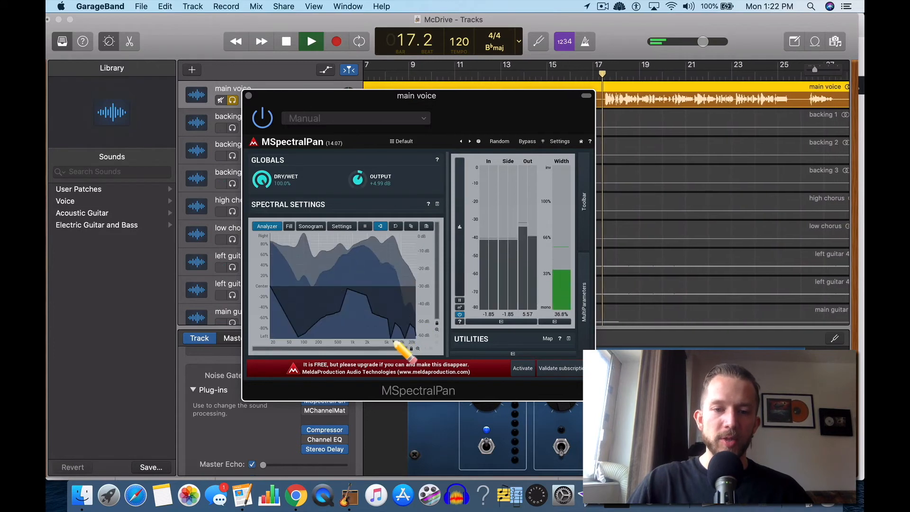
pyautogui.click(293, 46)
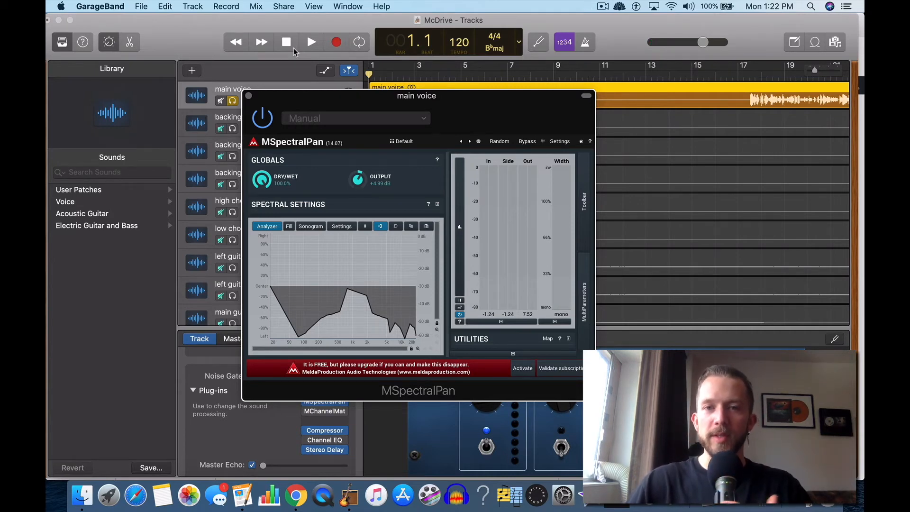
# Step: Close the MSpectralPan window, review the Acon Digital Multiply Chorus section of the Chrome article, and return to GarageBand
pyautogui.click(249, 97)
pyautogui.scroll(-1, 416, 167)
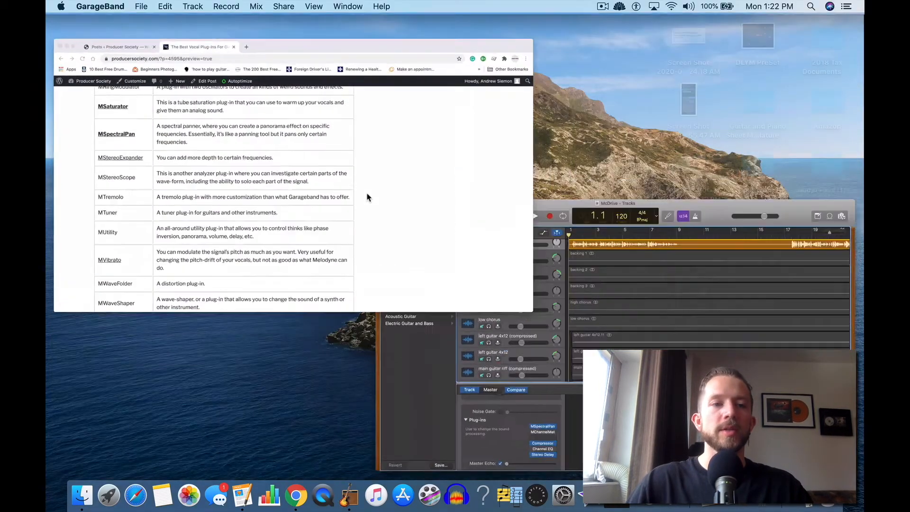
pyautogui.scroll(-5, 423, 236)
pyautogui.scroll(8, 423, 235)
pyautogui.scroll(-4, 423, 236)
pyautogui.scroll(-1, 424, 236)
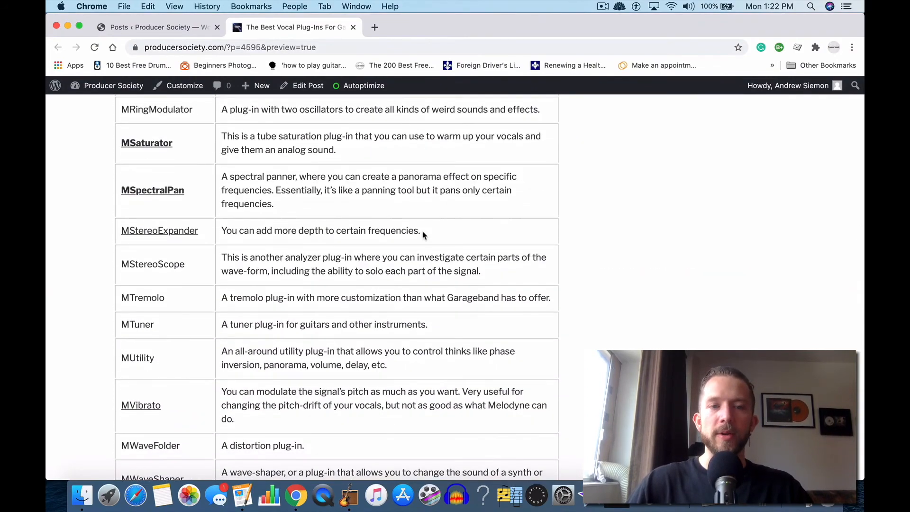
pyautogui.scroll(-15, 423, 235)
pyautogui.scroll(-7, 423, 236)
pyautogui.scroll(2, 424, 235)
pyautogui.scroll(-1, 423, 236)
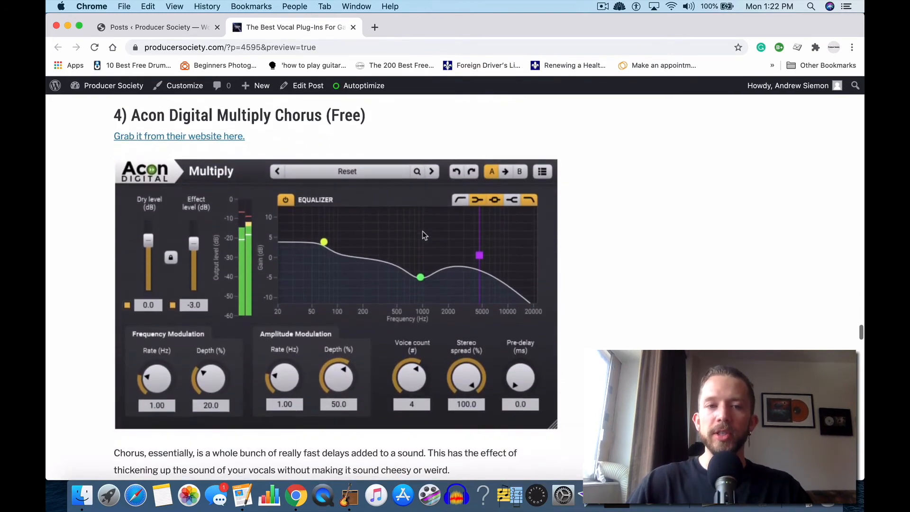
pyautogui.scroll(-6, 423, 235)
pyautogui.hotkey('ctrl', 'Up')
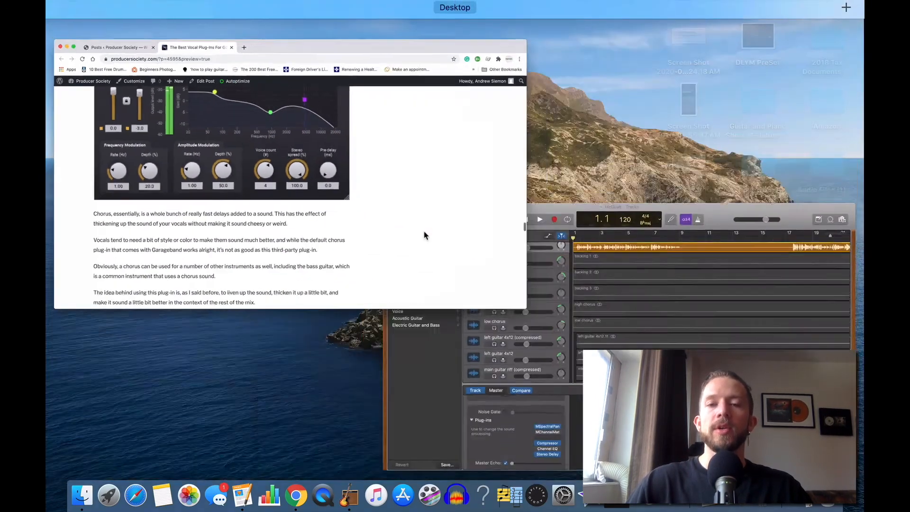
pyautogui.click(629, 330)
# Step: Replace MSpectralPan on the main voice track with the Acon Digital Multiply chorus plug-in
pyautogui.click(350, 404)
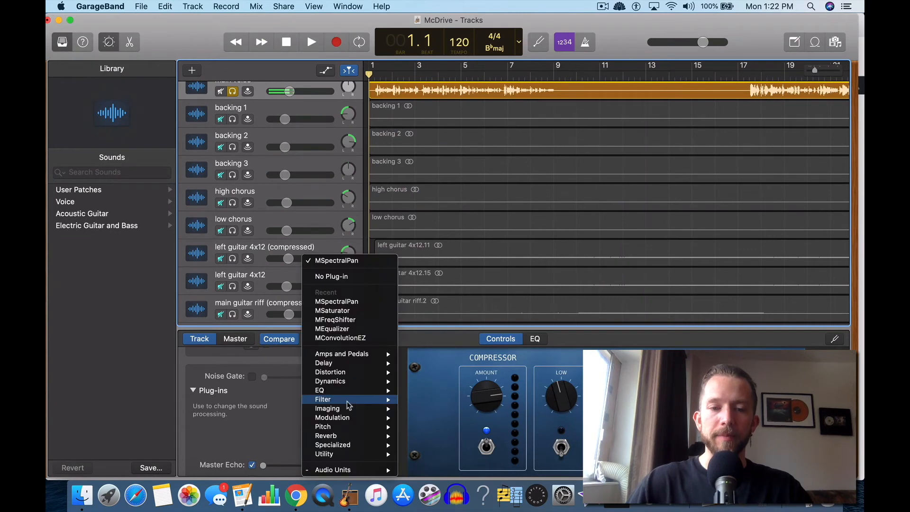
pyautogui.moveTo(348, 469)
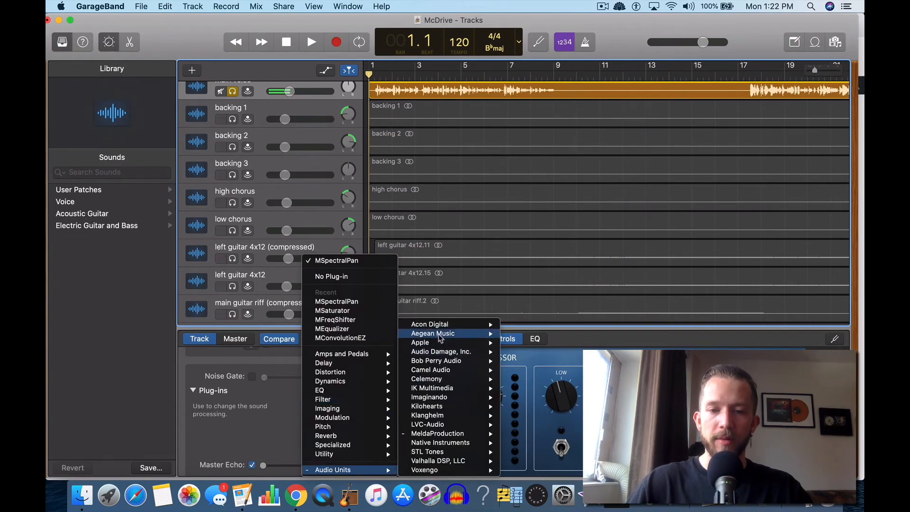
pyautogui.moveTo(450, 324)
pyautogui.click(516, 325)
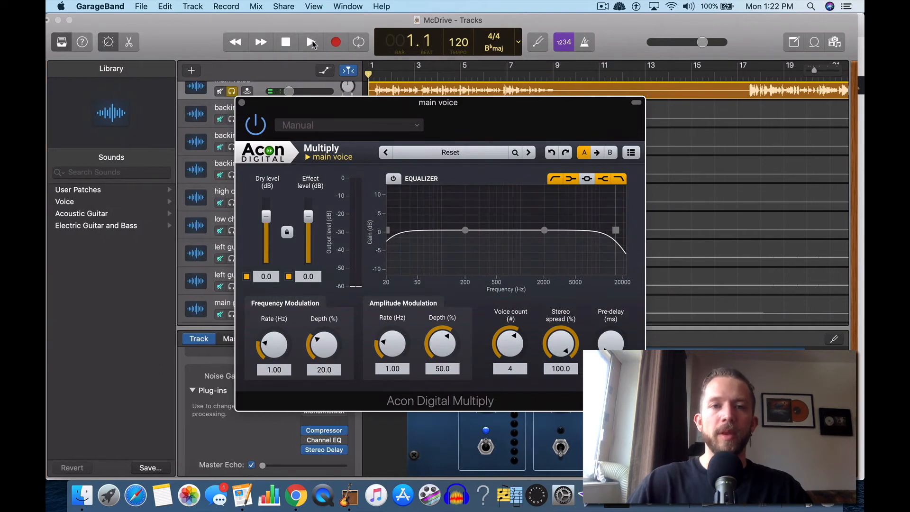
# Step: Play the vocal from bar 1, audition Multiply's Copy cat and Diffusion slapback presets, and stop playback
pyautogui.click(311, 42)
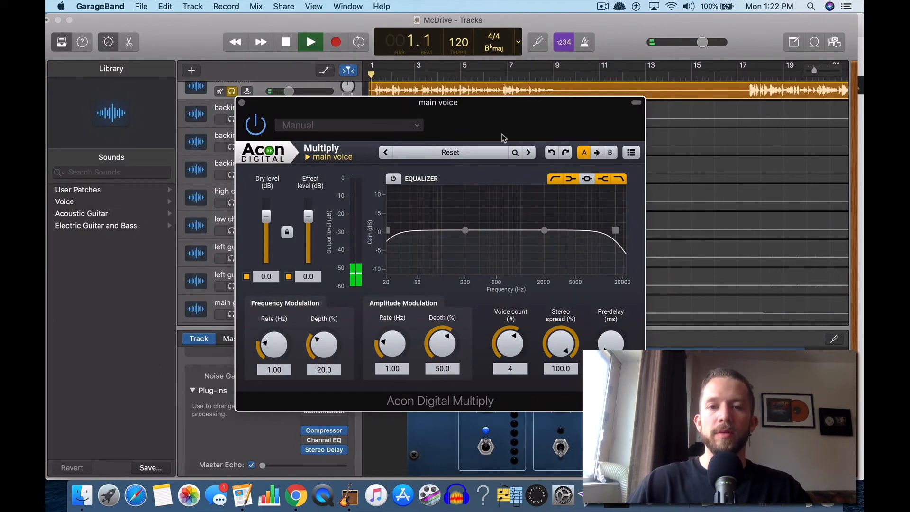
pyautogui.click(529, 152)
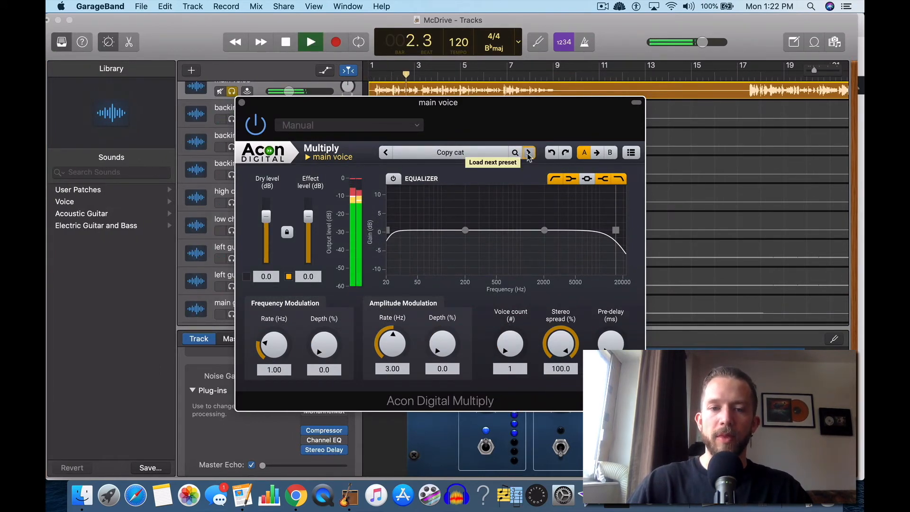
pyautogui.click(528, 153)
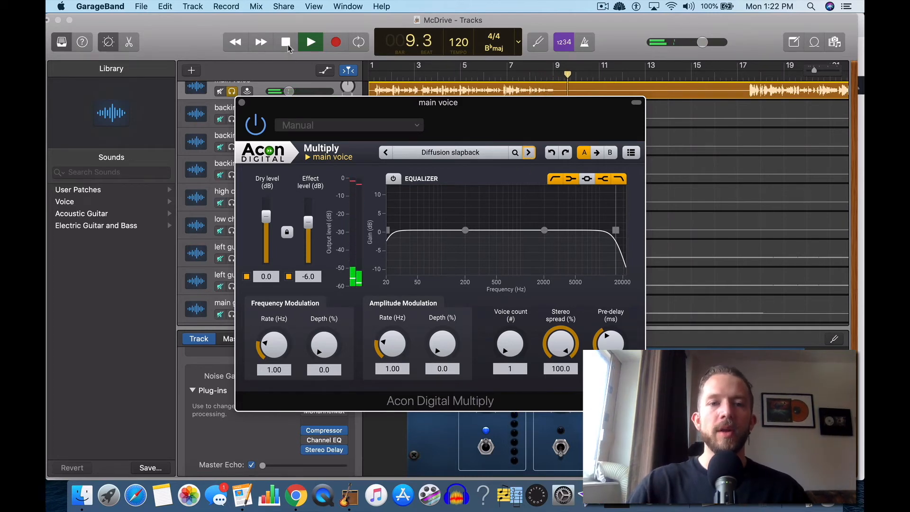
pyautogui.click(285, 43)
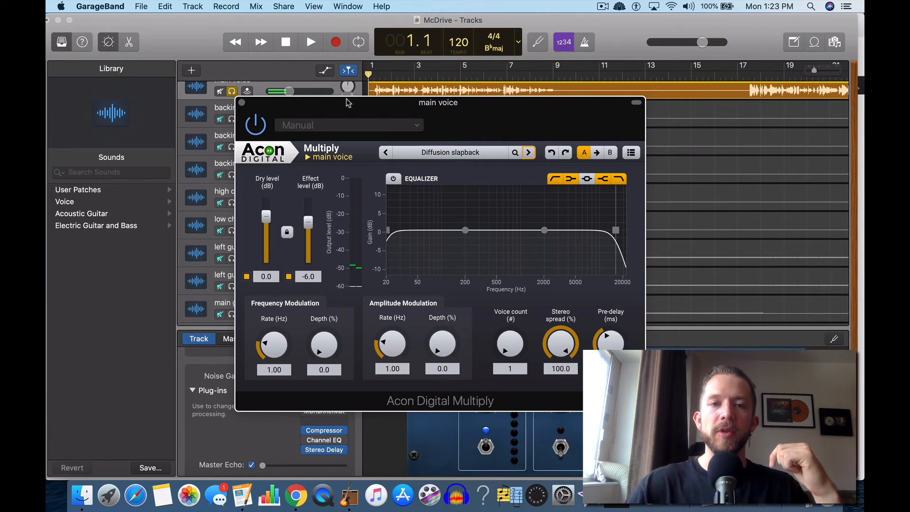
# Step: Replay the vocal, boost the band near 2 kHz in Multiply's equalizer, and set the frequency modulation rate to 2.81 Hz
pyautogui.press('space')
pyautogui.moveTo(465, 230)
pyautogui.mouseDown()
pyautogui.moveTo(445, 222)
pyautogui.moveTo(462, 205)
pyautogui.moveTo(473, 232)
pyautogui.mouseUp()
pyautogui.moveTo(544, 230); pyautogui.dragTo(551, 200)
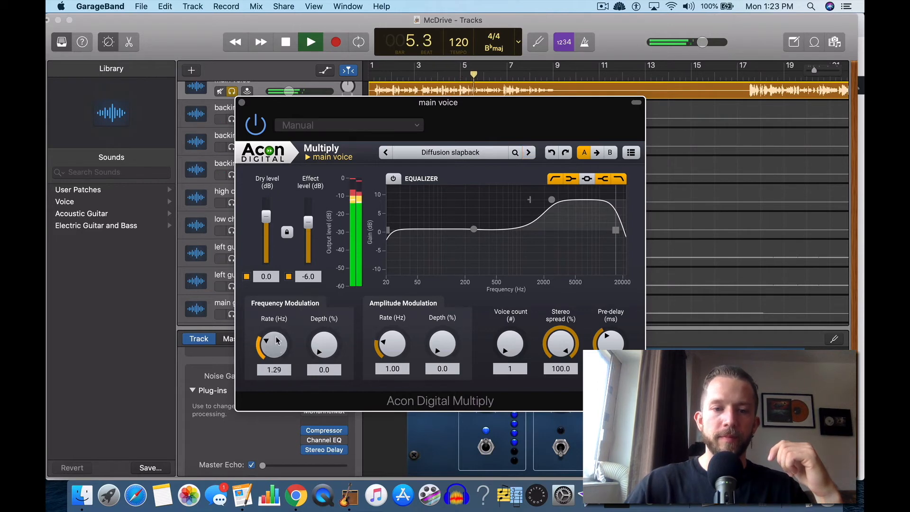
pyautogui.moveTo(278, 313); pyautogui.dragTo(277, 309)
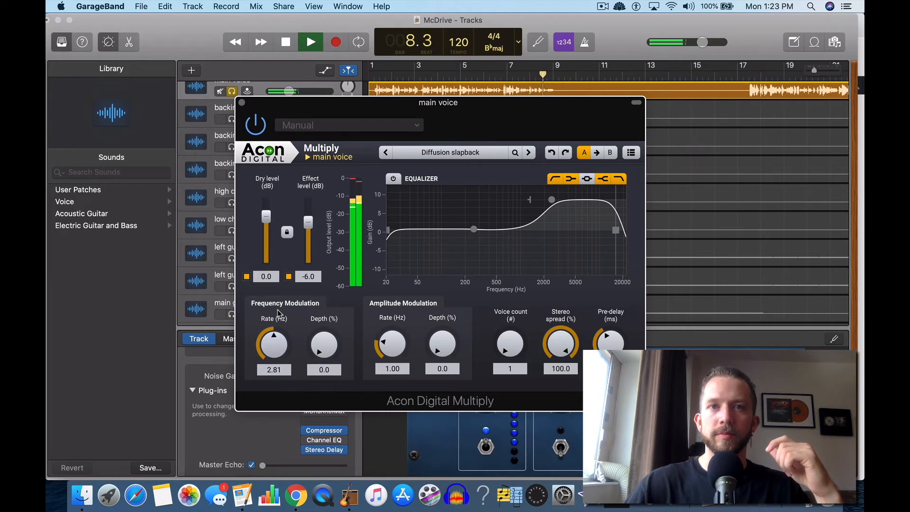
# Step: Load Multiply's Dimensioner 1 preset while the vocal plays
pyautogui.click(528, 152)
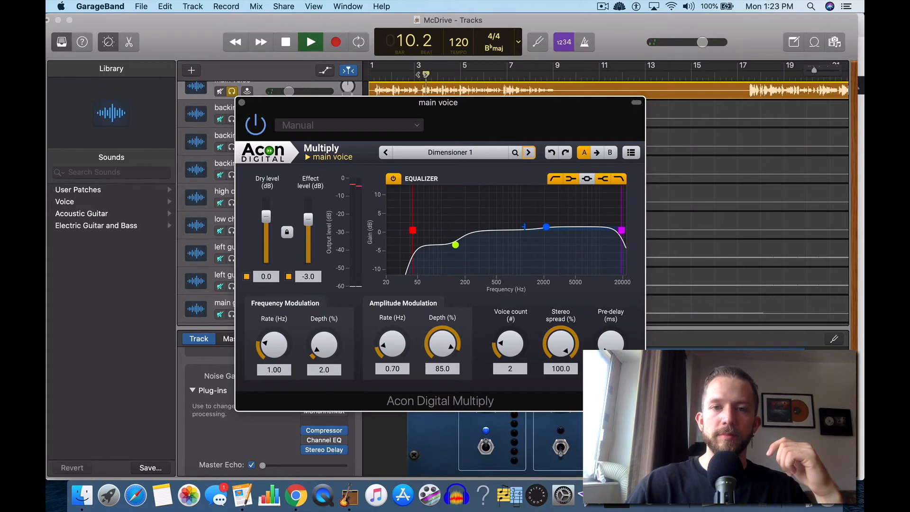
# Step: Replay the vocal from bar 1, audition Multiply's presets from Dimensioner 2 through Rhodes chorus, and return to Gentle warmth with the effect level at -6.2 dB
pyautogui.click(422, 74)
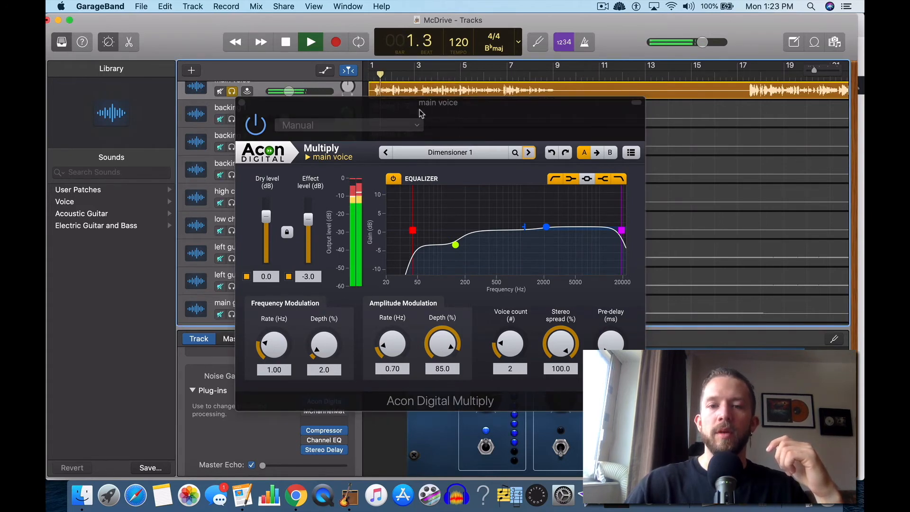
pyautogui.click(528, 157)
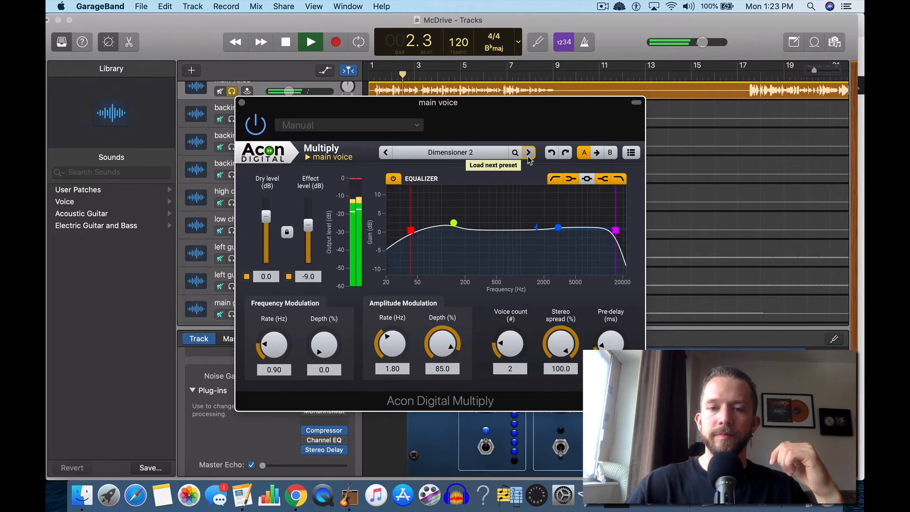
pyautogui.click(528, 153)
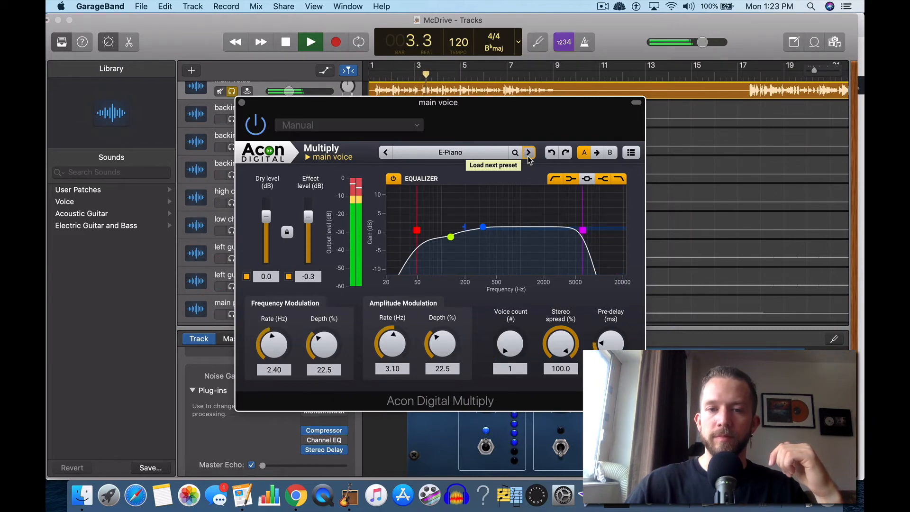
pyautogui.click(528, 153)
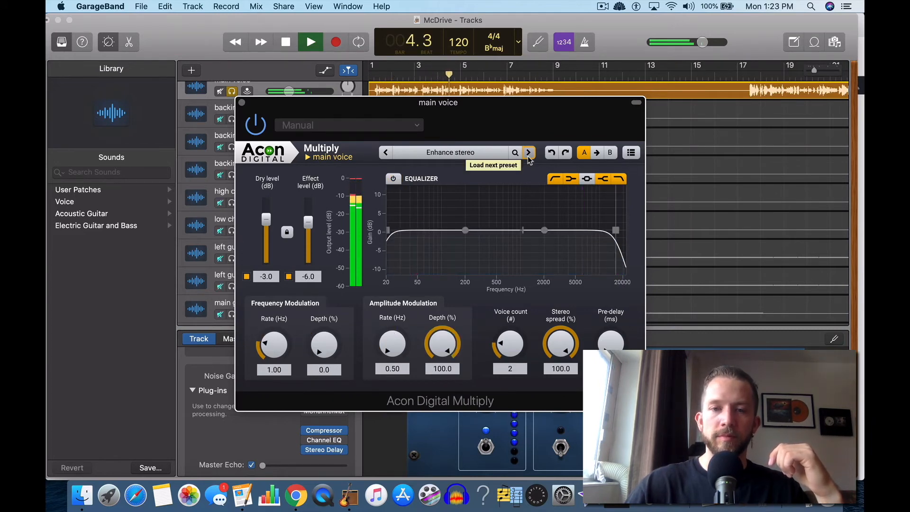
pyautogui.click(529, 153)
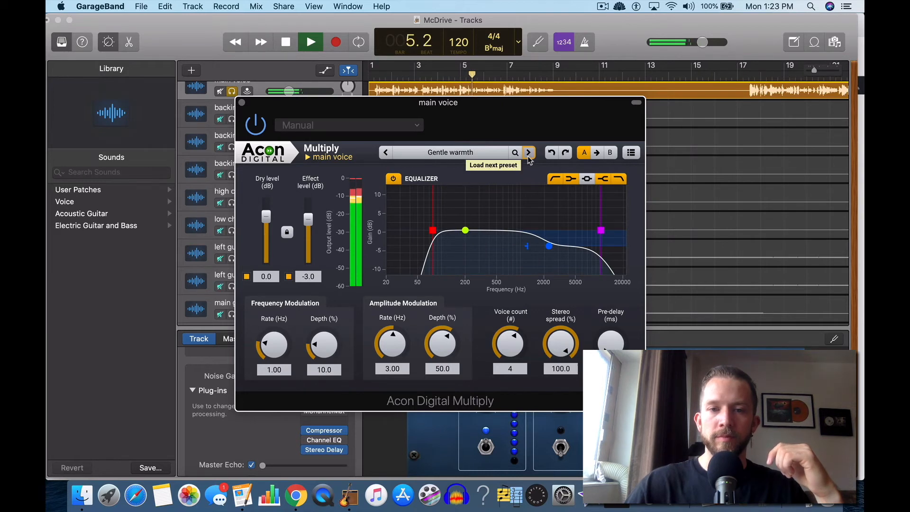
pyautogui.click(528, 156)
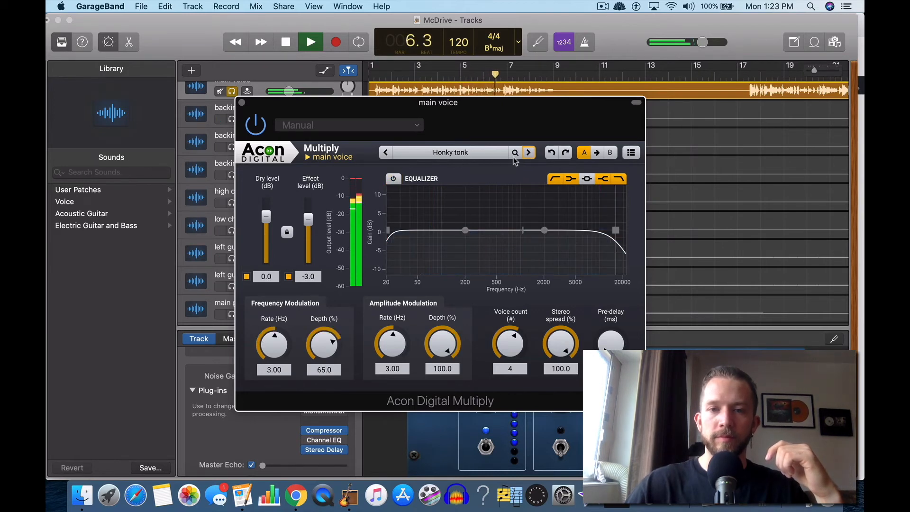
pyautogui.click(529, 154)
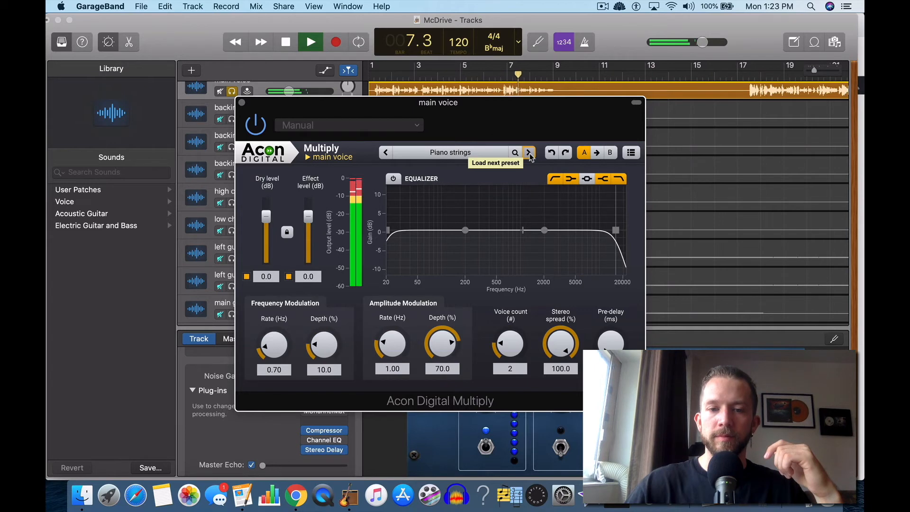
pyautogui.click(529, 153)
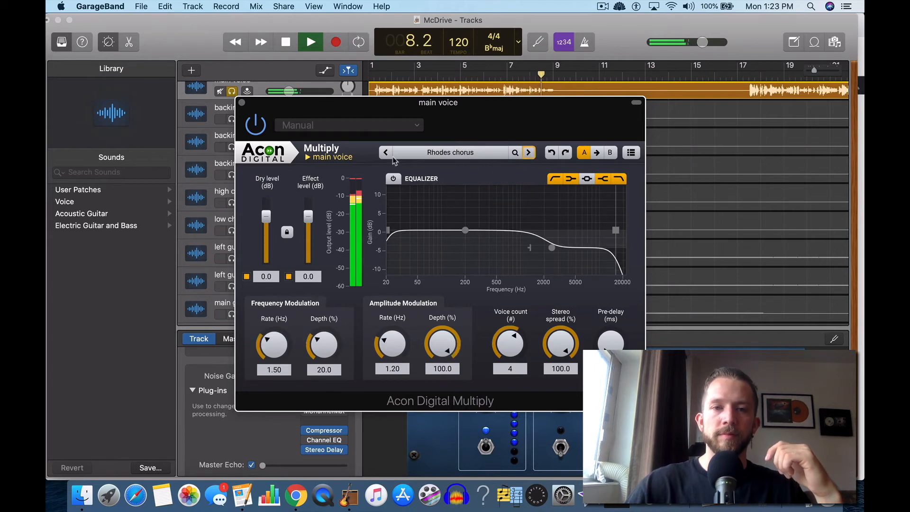
pyautogui.click(385, 152)
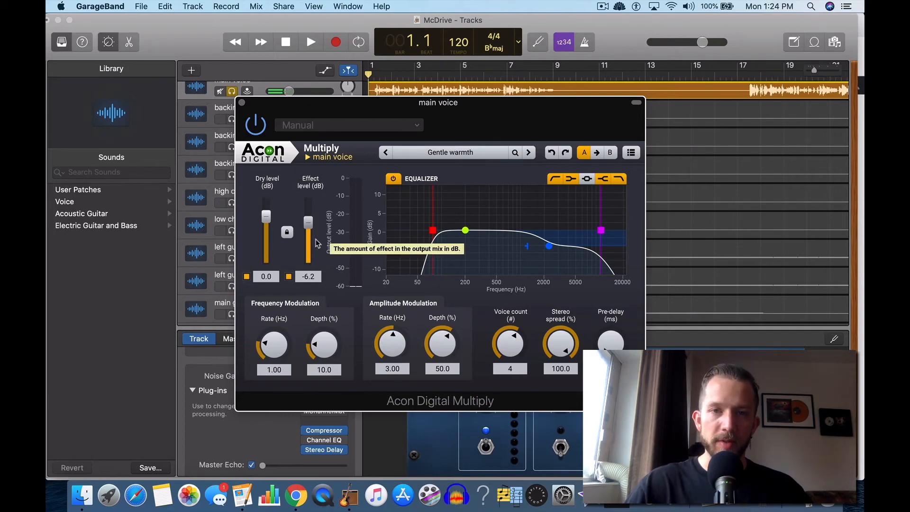
# Step: Switch to the plug-in article in Chrome, view the Klanghelm DC1A Compressor section, and return to GarageBand
pyautogui.hotkey('ctrl', 'Up')
pyautogui.click(382, 219)
pyautogui.scroll(-5, 362, 289)
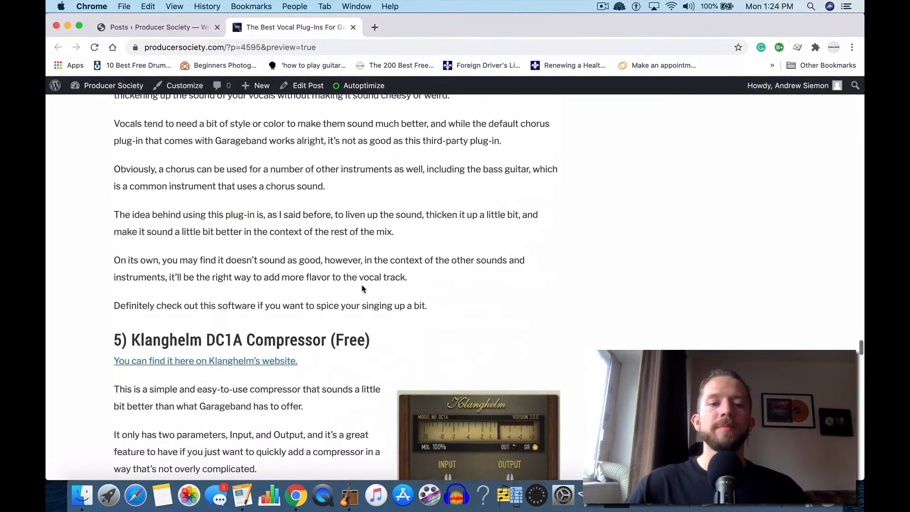
pyautogui.scroll(-5, 363, 289)
pyautogui.scroll(1, 361, 285)
pyautogui.hotkey('ctrl', 'Up')
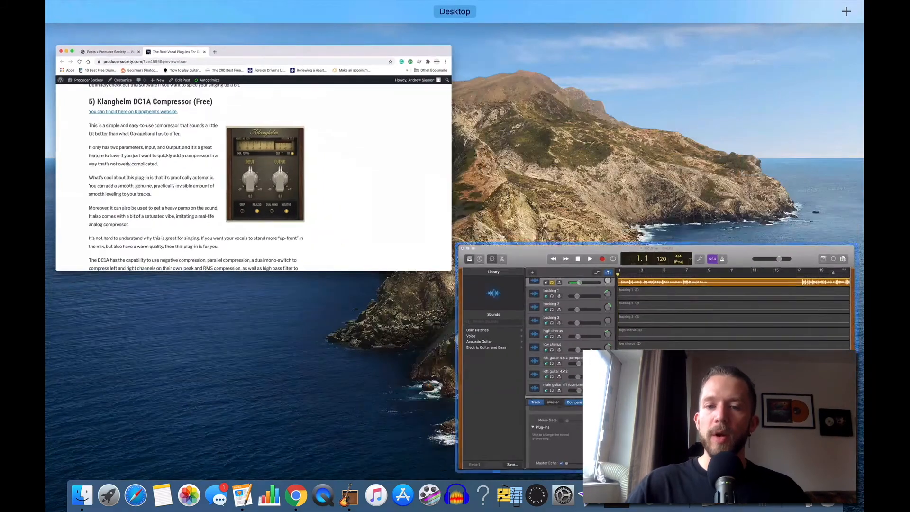
pyautogui.click(425, 223)
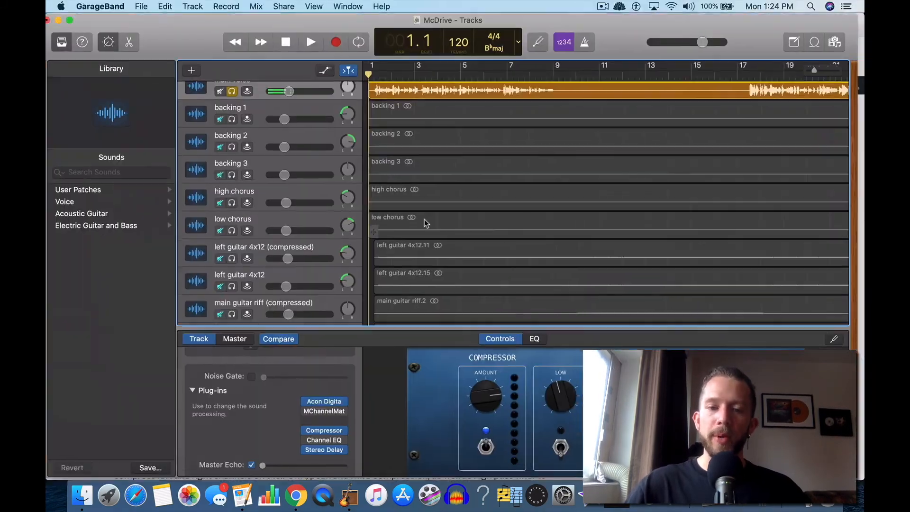
# Step: Replace the Compressor plug-in on the main voice track with Klanghelm's DC1A3 and place its window over the track area
pyautogui.click(333, 428)
pyautogui.moveTo(351, 469)
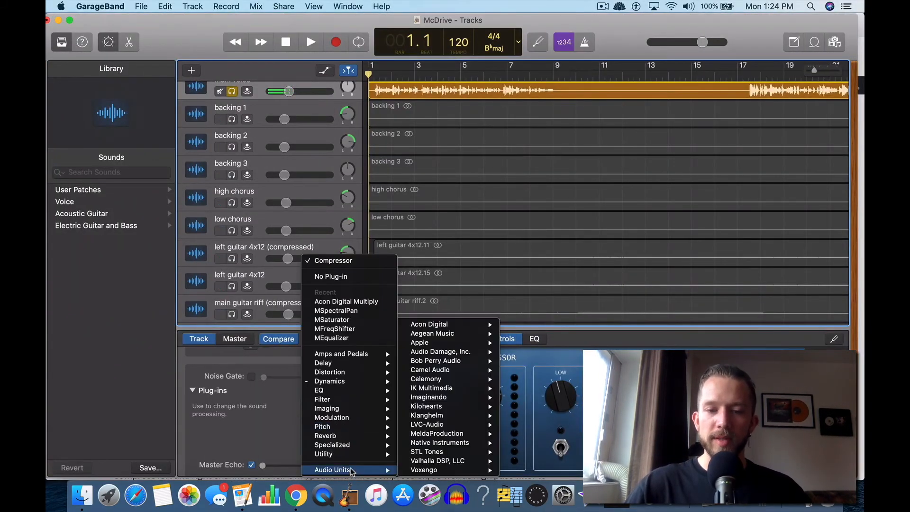
pyautogui.moveTo(425, 415)
pyautogui.click(529, 416)
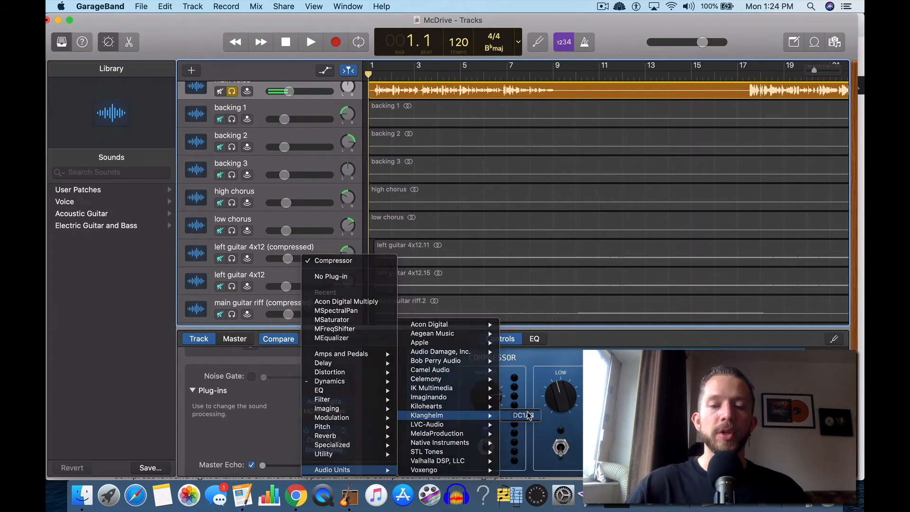
pyautogui.moveTo(217, 40); pyautogui.dragTo(563, 96)
# Step: Set the DC1A3 compressor's input to 2.7 and its output to 6.7
pyautogui.moveTo(470, 278); pyautogui.dragTo(483, 148)
pyautogui.moveTo(558, 267); pyautogui.dragTo(559, 283)
pyautogui.moveTo(470, 268); pyautogui.dragTo(470, 252)
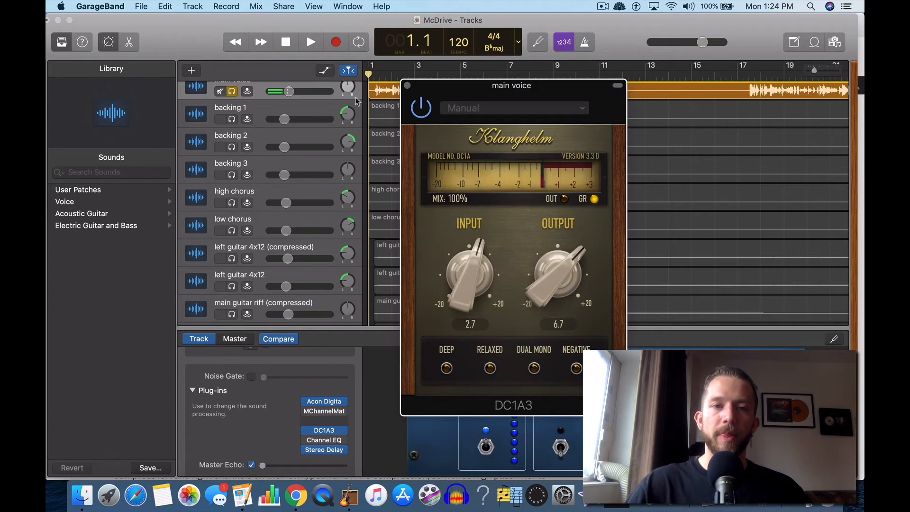
# Step: Play the vocal to compare the sound with DC1A3 active and bypassed, restarting from bar 1, and stop playback with the compressor switched on
pyautogui.press('space')
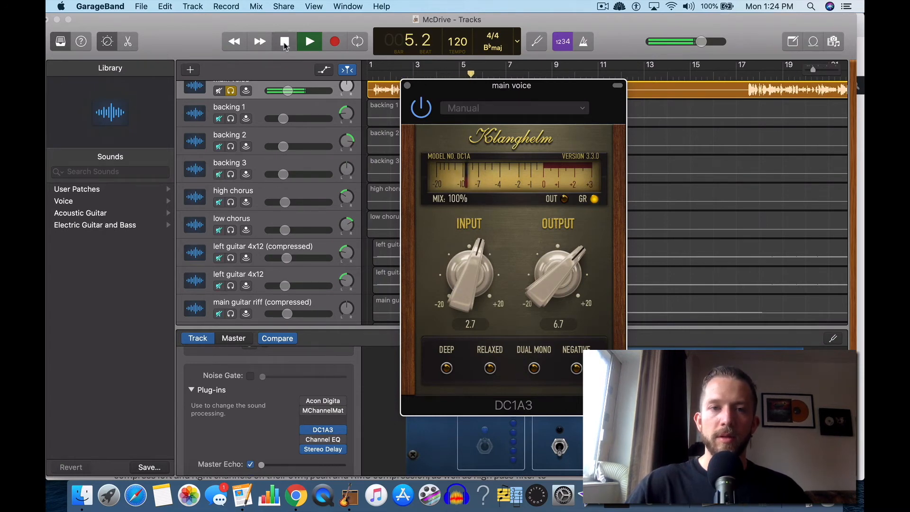
pyautogui.press('space')
pyautogui.moveTo(320, 454)
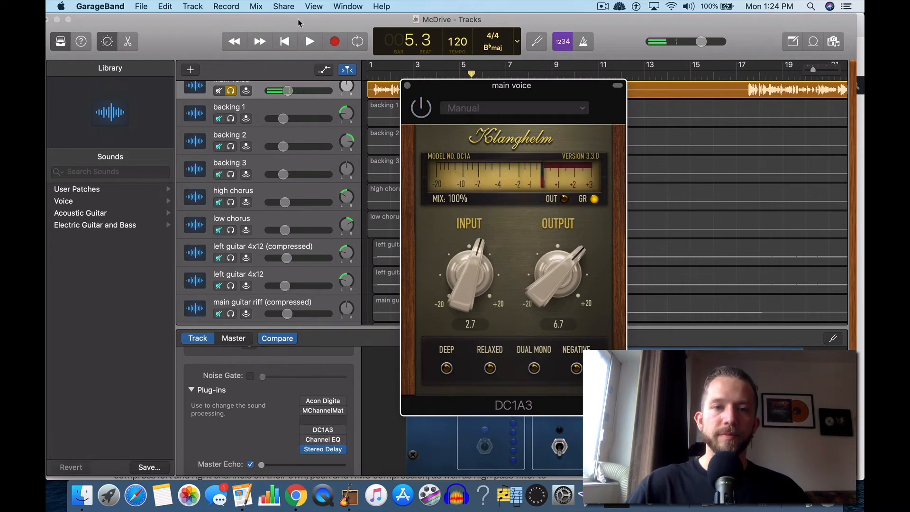
pyautogui.click(308, 45)
pyautogui.click(371, 71)
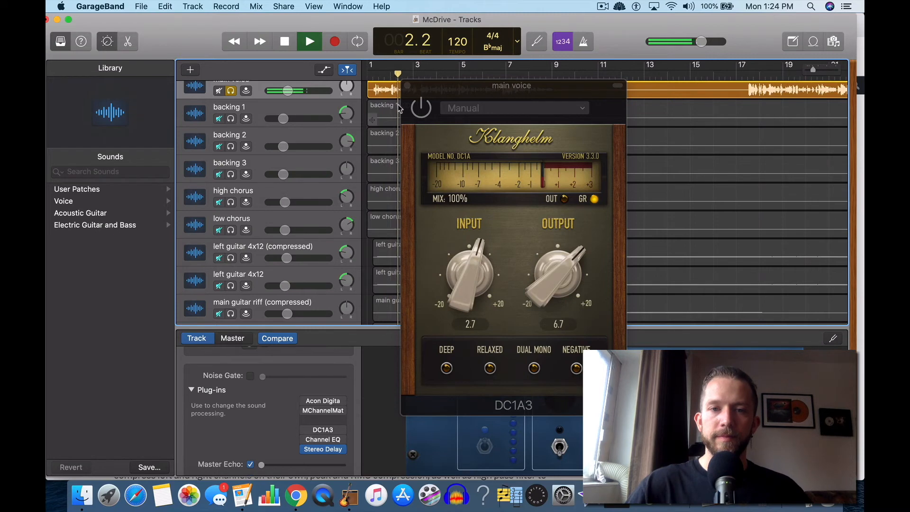
pyautogui.click(429, 106)
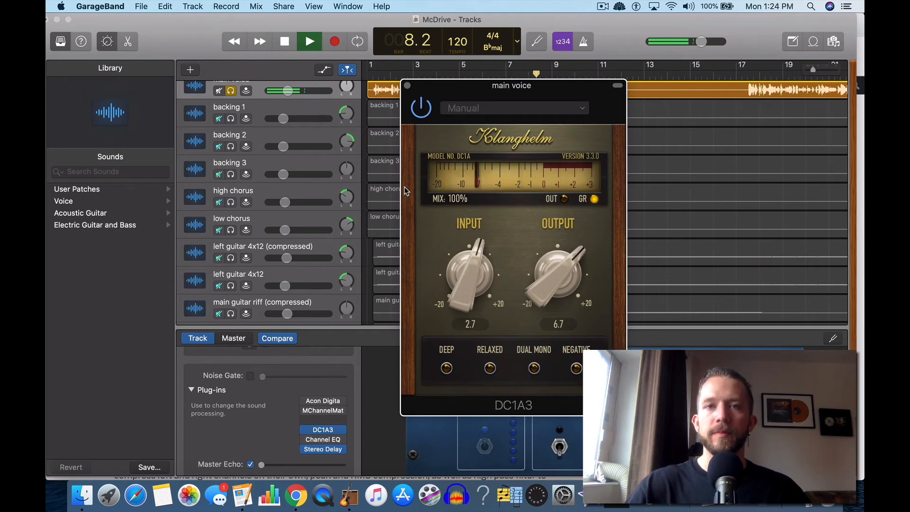
pyautogui.press('space')
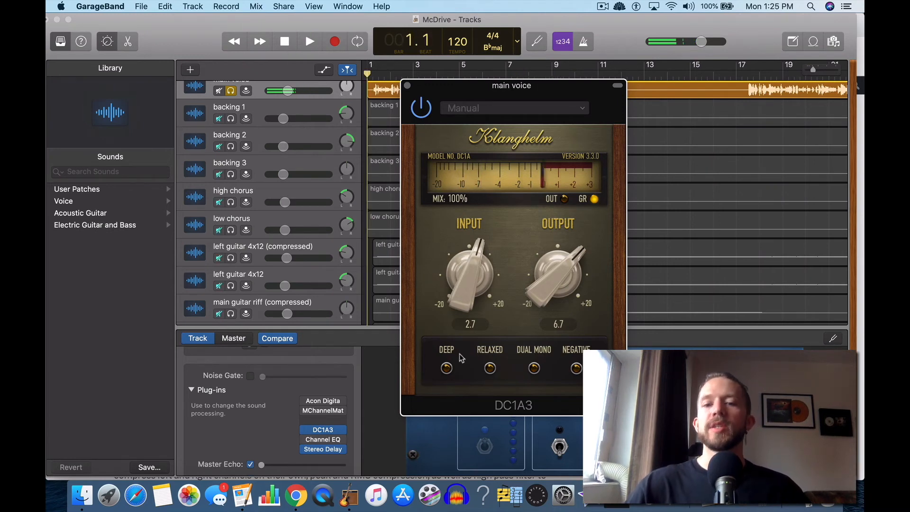
pyautogui.click(491, 369)
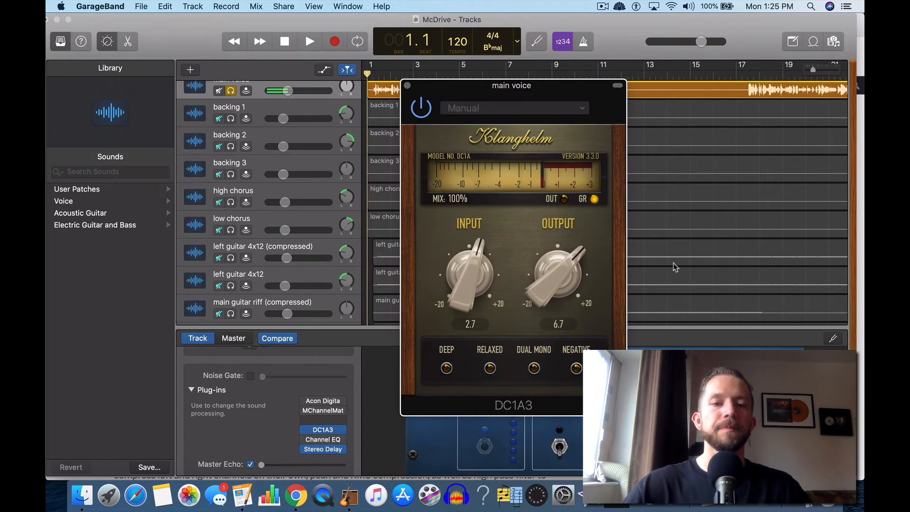
# Step: Switch to the plug-in article in Chrome, examine the Voxengo Oldskoolverb section, and return to GarageBand
pyautogui.hotkey('ctrl', 'Up')
pyautogui.click(265, 198)
pyautogui.scroll(-5, 329, 268)
pyautogui.scroll(-4, 329, 268)
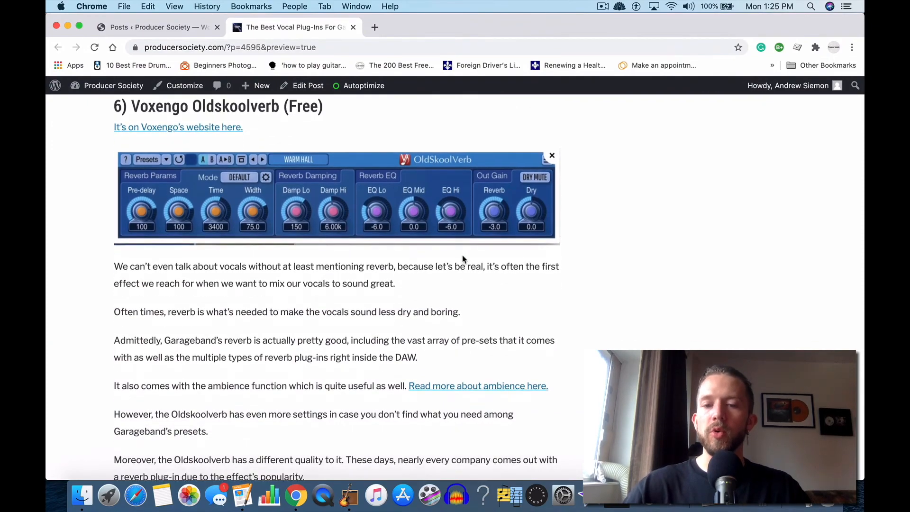
pyautogui.scroll(-4, 464, 259)
pyautogui.scroll(3, 463, 259)
pyautogui.scroll(-3, 463, 259)
pyautogui.scroll(3, 463, 257)
pyautogui.hotkey('ctrl', 'Up')
pyautogui.click(463, 259)
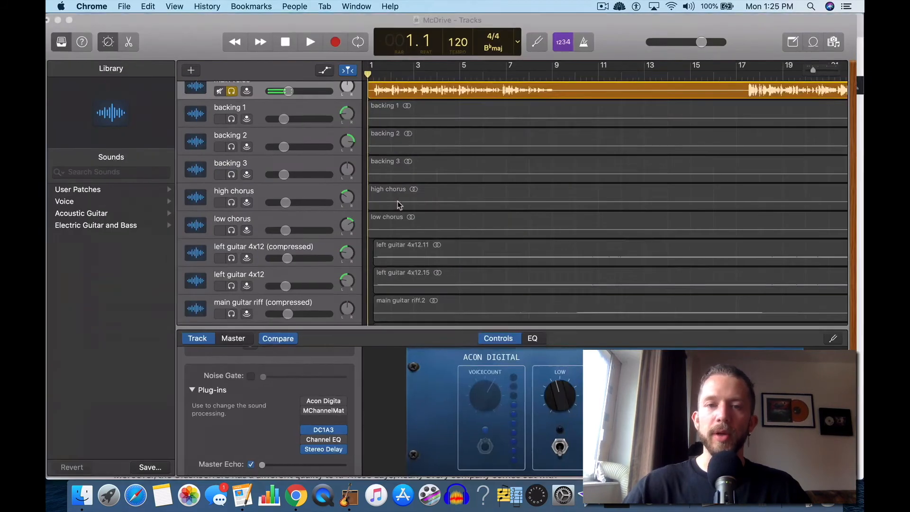
# Step: Close the DC1A3 window and insert Voxengo's OldSkoolVerb reverb directly after DC1A3 on the main voice track
pyautogui.click(407, 86)
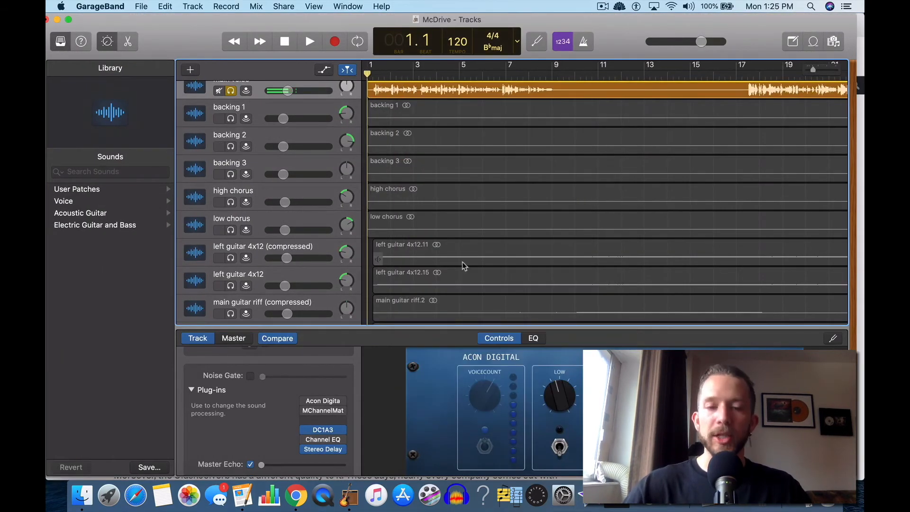
pyautogui.click(340, 440)
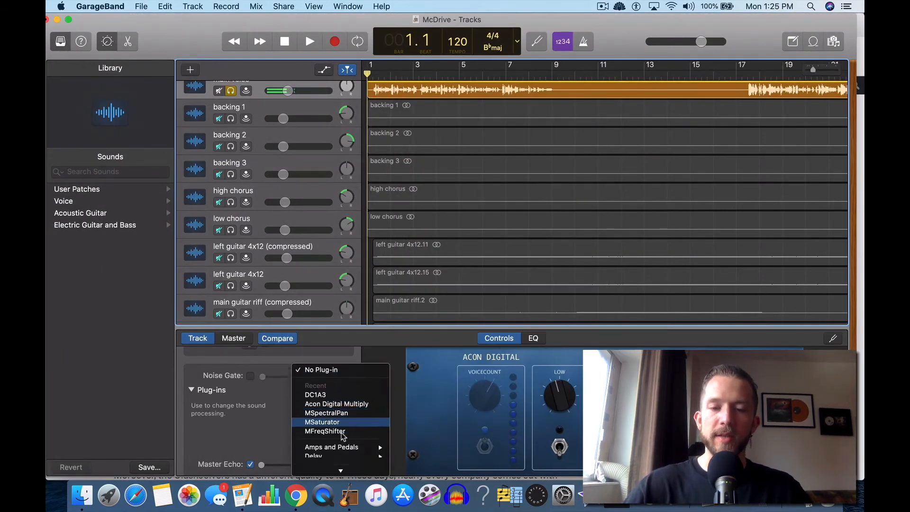
pyautogui.moveTo(340, 470)
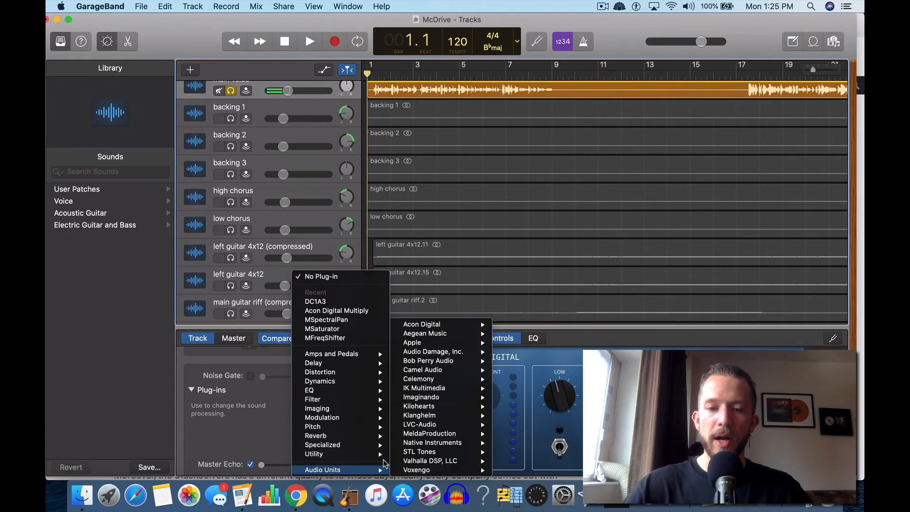
pyautogui.moveTo(459, 470)
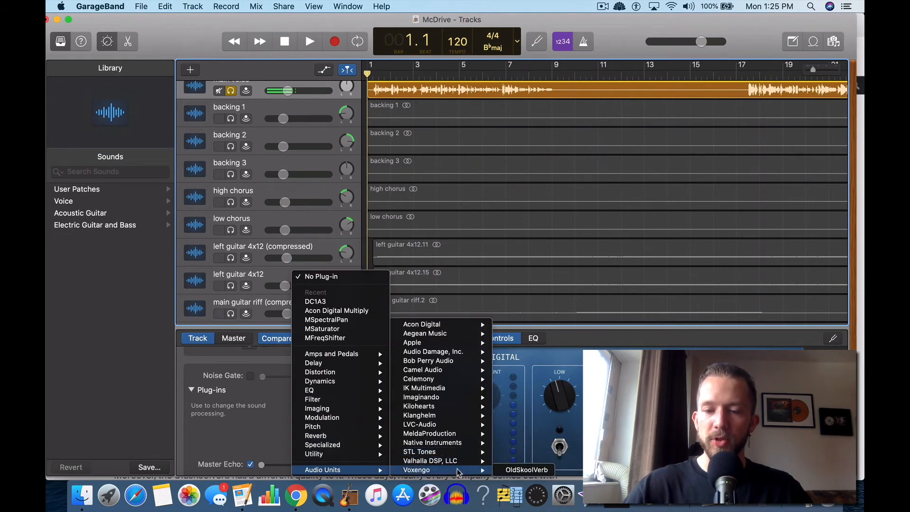
pyautogui.click(515, 470)
pyautogui.moveTo(415, 129); pyautogui.dragTo(575, 159)
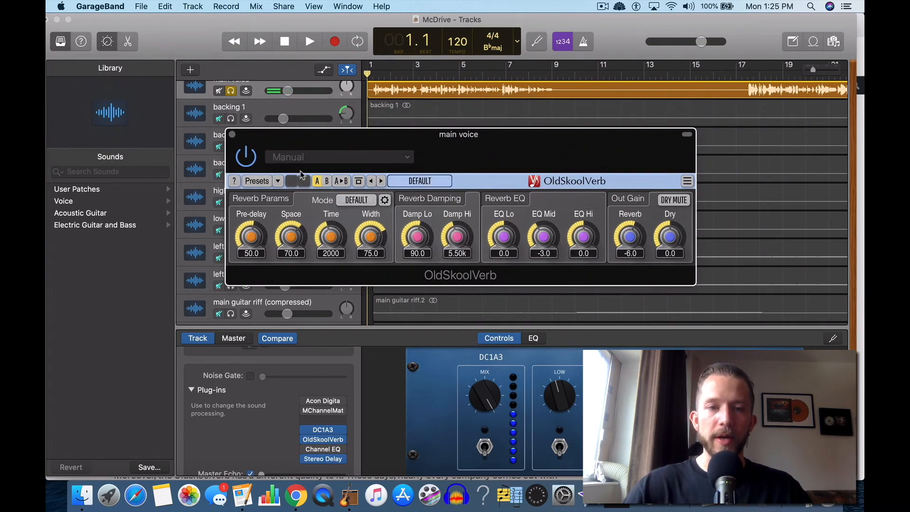
# Step: Play the vocal and audition OldSkoolVerb's presets, including Warm Hall, In Your Face, Plate Reverb, Empty Stage and Smooth Reverb, ending on Master Mix Reverb
pyautogui.press('space')
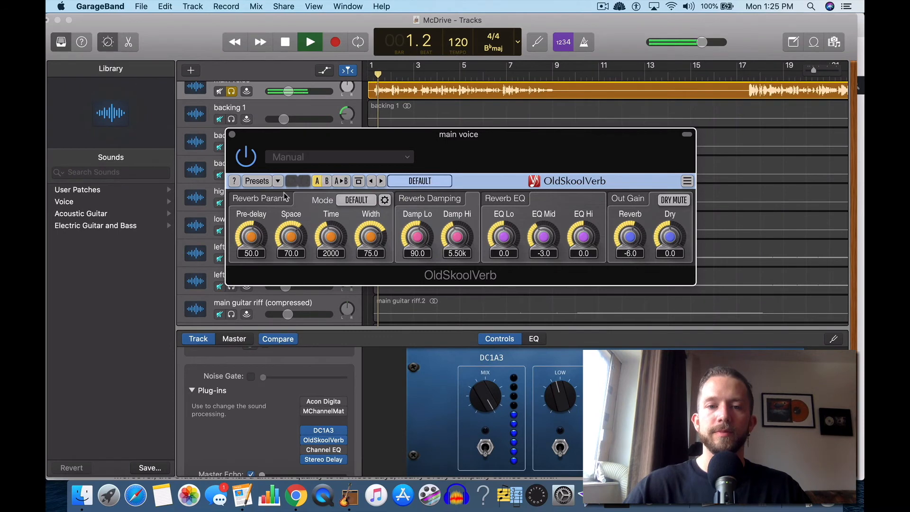
pyautogui.click(381, 181)
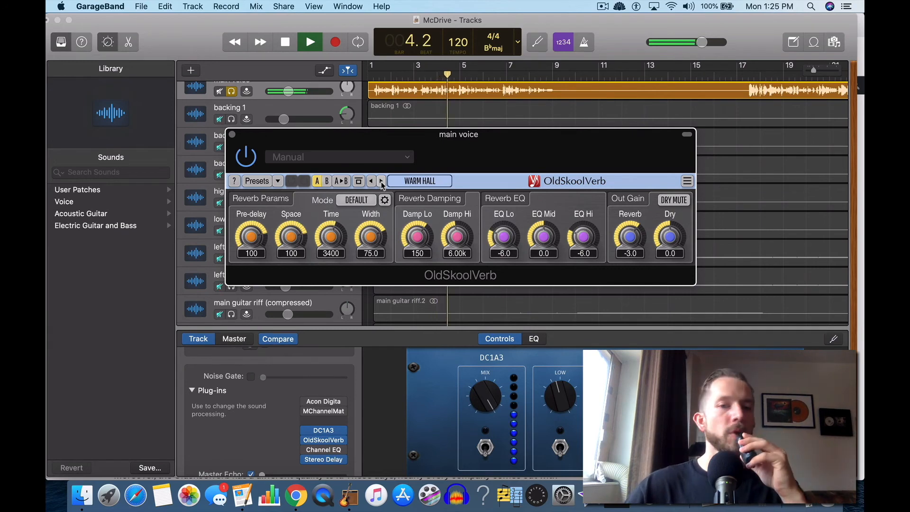
pyautogui.click(381, 182)
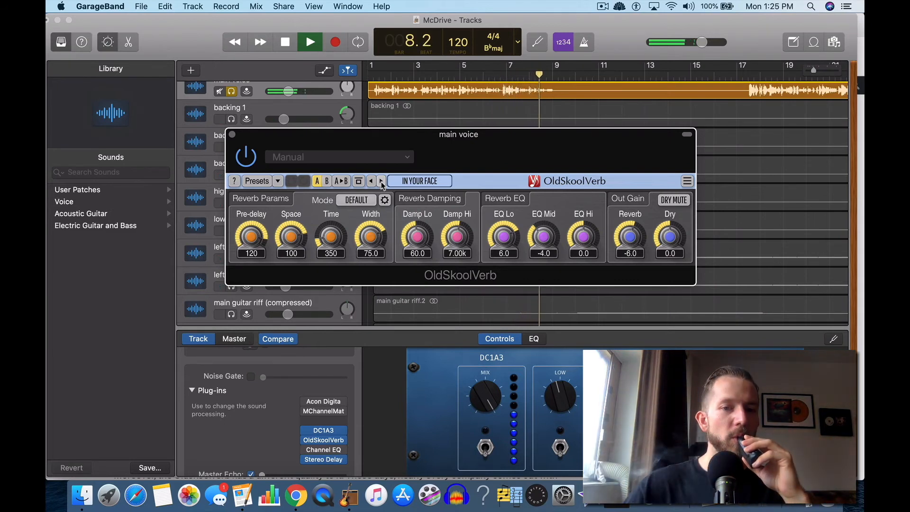
pyautogui.click(381, 181)
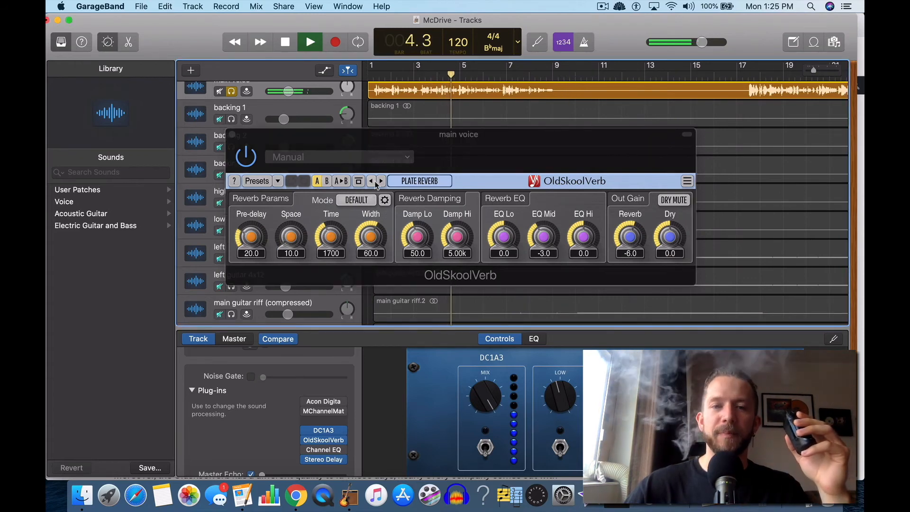
pyautogui.click(381, 181)
pyautogui.click(381, 181)
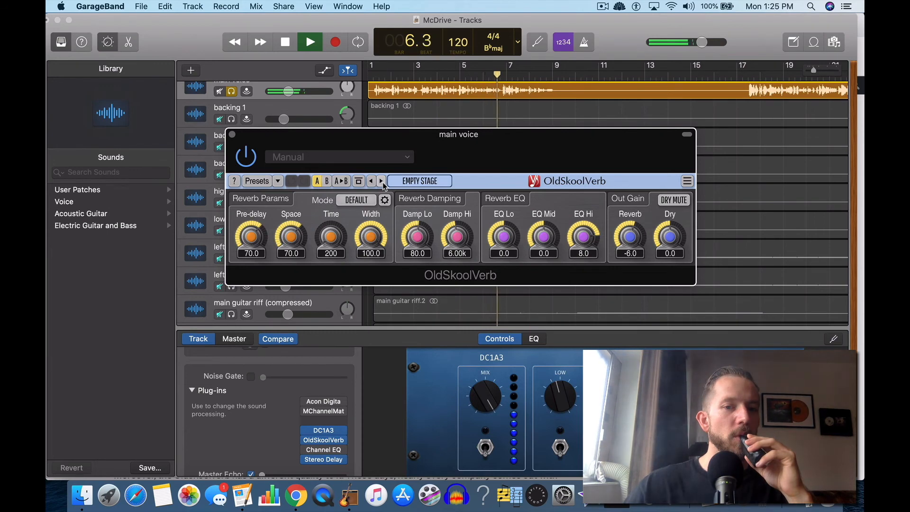
pyautogui.click(381, 181)
pyautogui.click(382, 181)
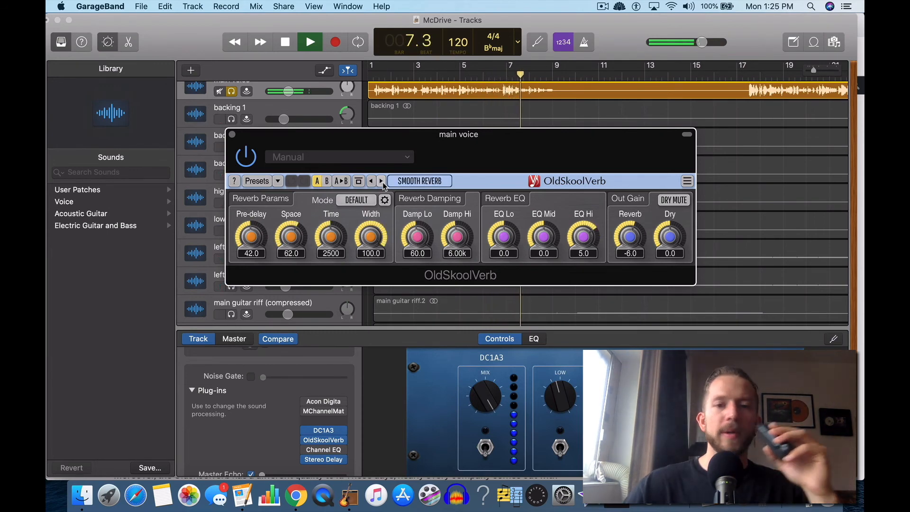
pyautogui.click(381, 181)
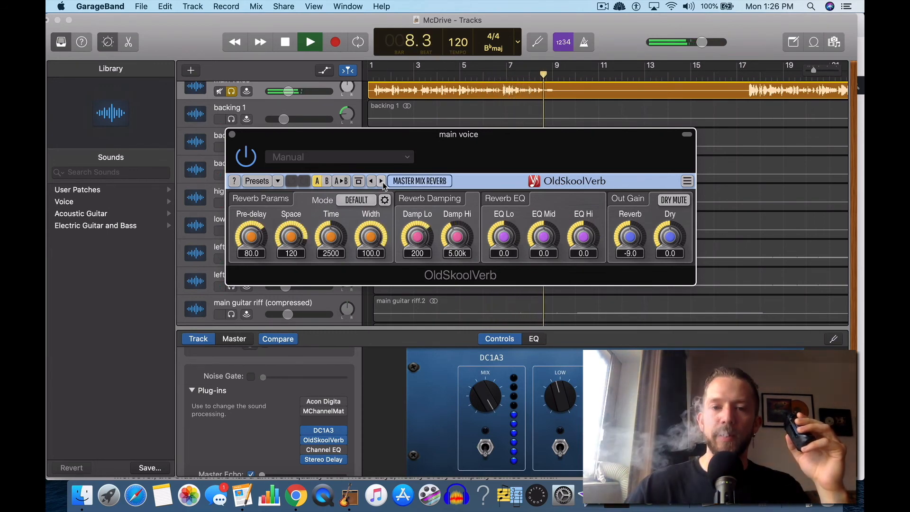
# Step: Replay the vocal while cycling OldSkoolVerb's presets through Vintage Plate and School Gym, settling on Empty Stage
pyautogui.click(381, 181)
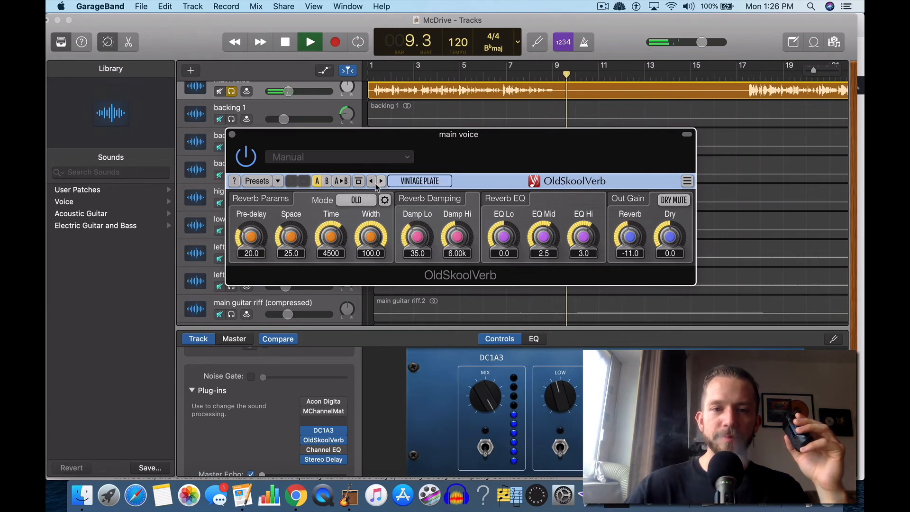
pyautogui.click(403, 70)
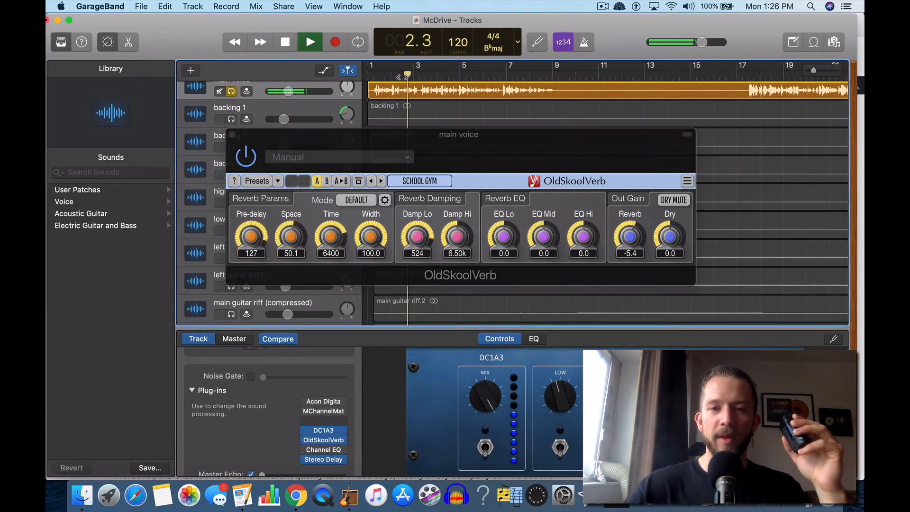
pyautogui.click(382, 182)
pyautogui.click(382, 182)
pyautogui.click(382, 182)
pyautogui.click(382, 182)
pyautogui.click(382, 182)
pyautogui.click(381, 182)
pyautogui.click(381, 181)
pyautogui.click(382, 182)
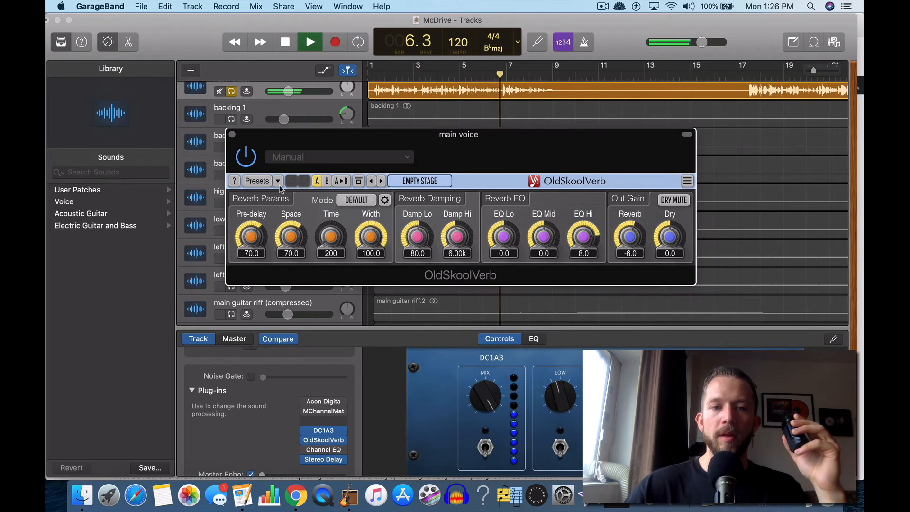
# Step: Browse the presets of OldSkoolVerb's Session Bank in the Preset Manager and close the manager without loading another preset
pyautogui.click(256, 181)
pyautogui.scroll(2, 482, 277)
pyautogui.scroll(2, 482, 279)
pyautogui.scroll(-8, 483, 280)
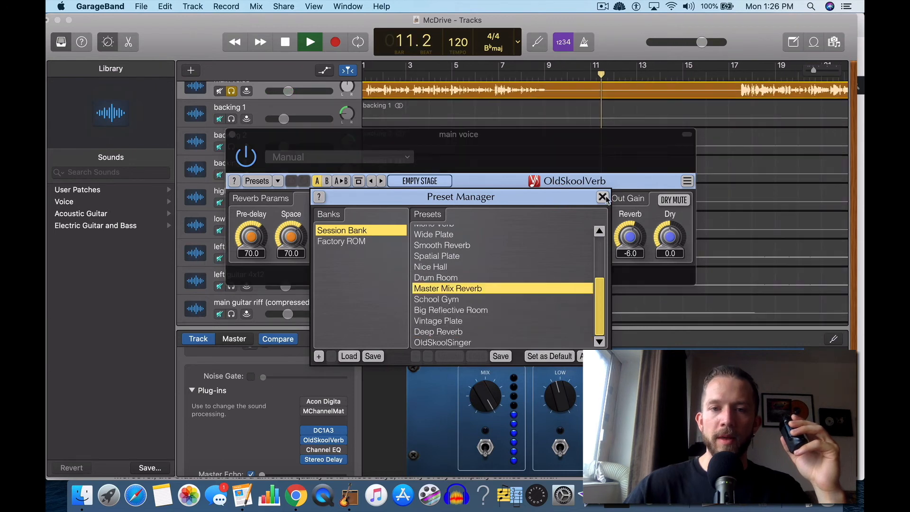
pyautogui.click(602, 196)
pyautogui.click(430, 180)
pyautogui.click(443, 181)
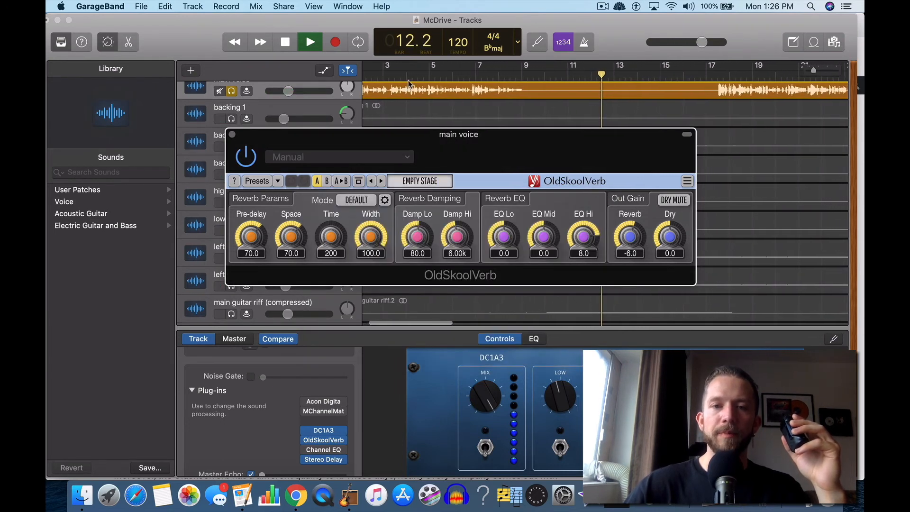
# Step: Replay the vocal near the song's start to hear the Empty Stage preset, and stop playback
pyautogui.click(404, 77)
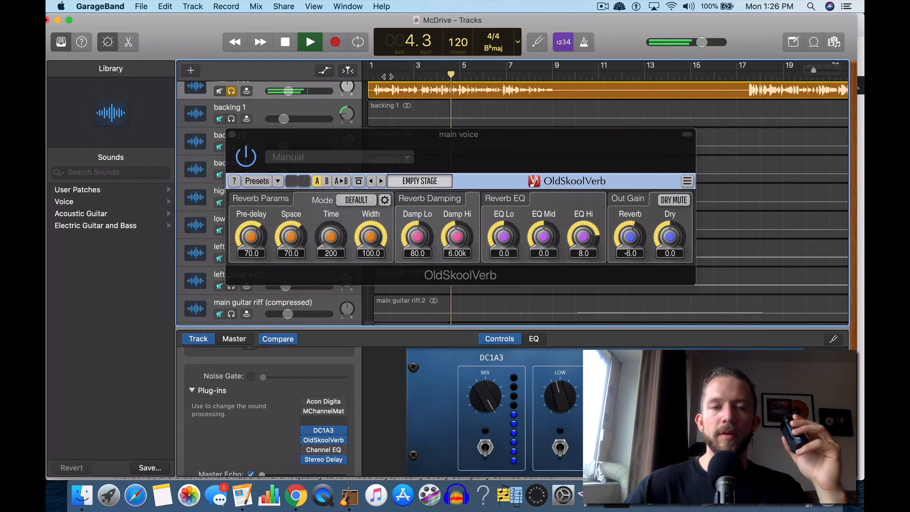
pyautogui.click(369, 74)
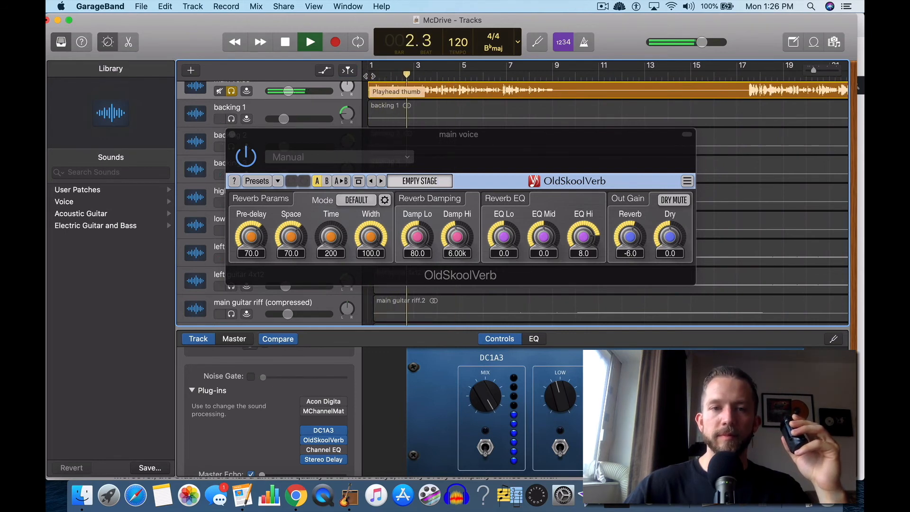
pyautogui.click(285, 44)
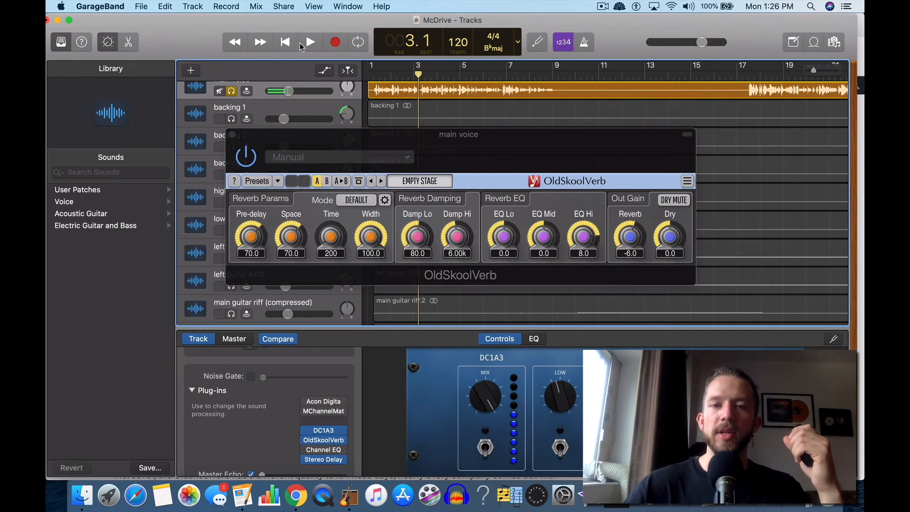
pyautogui.click(300, 46)
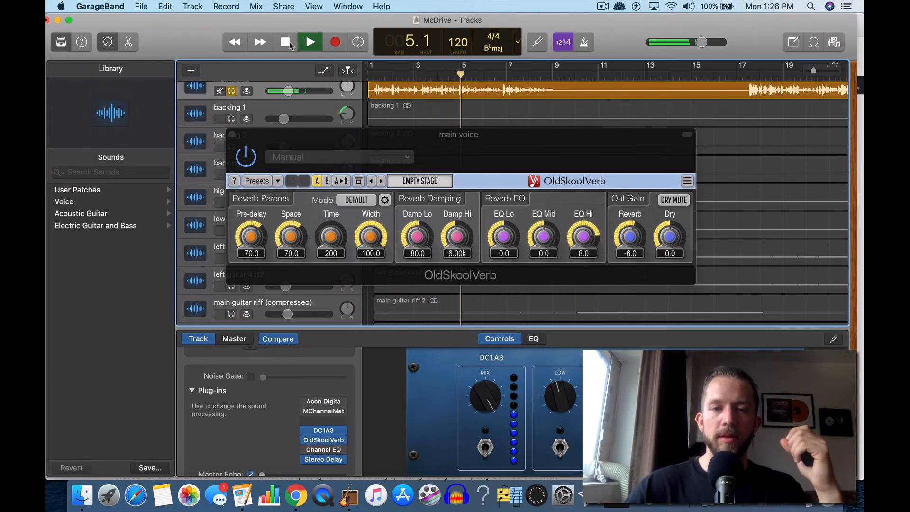
pyautogui.click(286, 42)
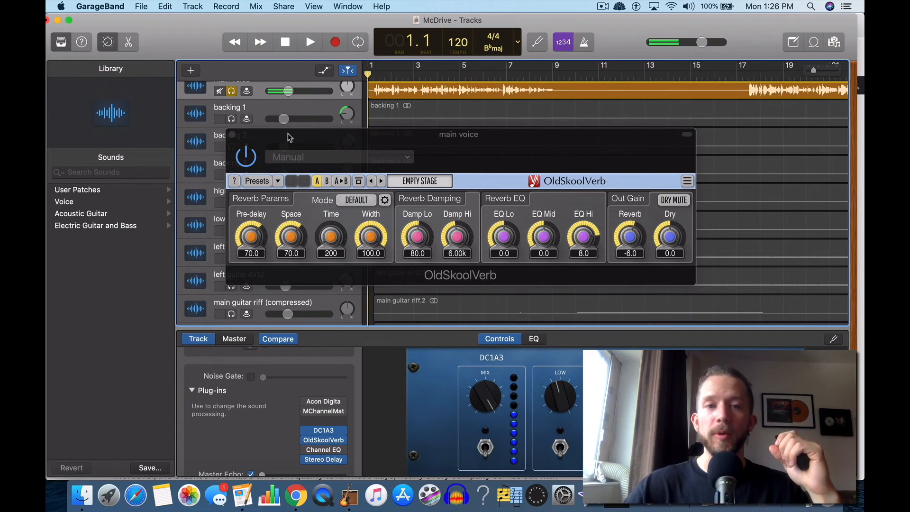
# Step: Close the OldSkoolVerb window, examine the DLYM Chorus/Flanger section of the plug-in article in Chrome, and return to GarageBand
pyautogui.click(233, 135)
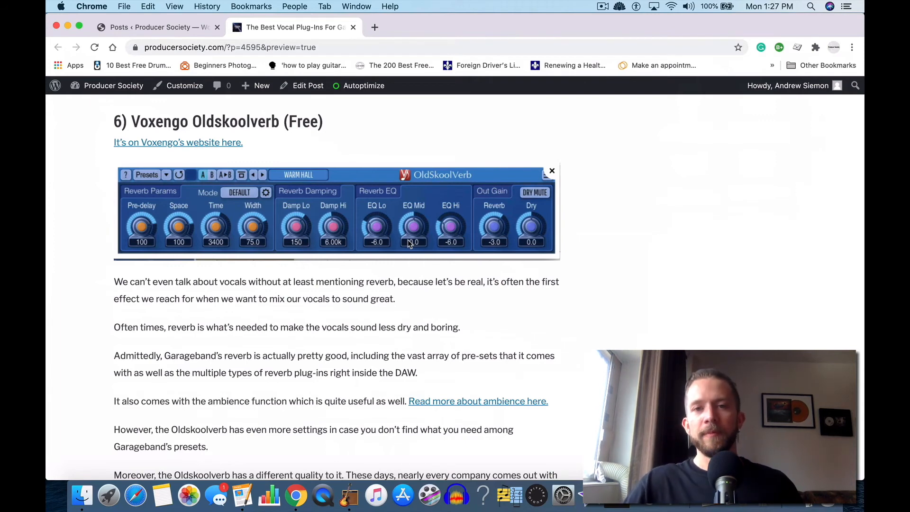
pyautogui.scroll(-10, 410, 243)
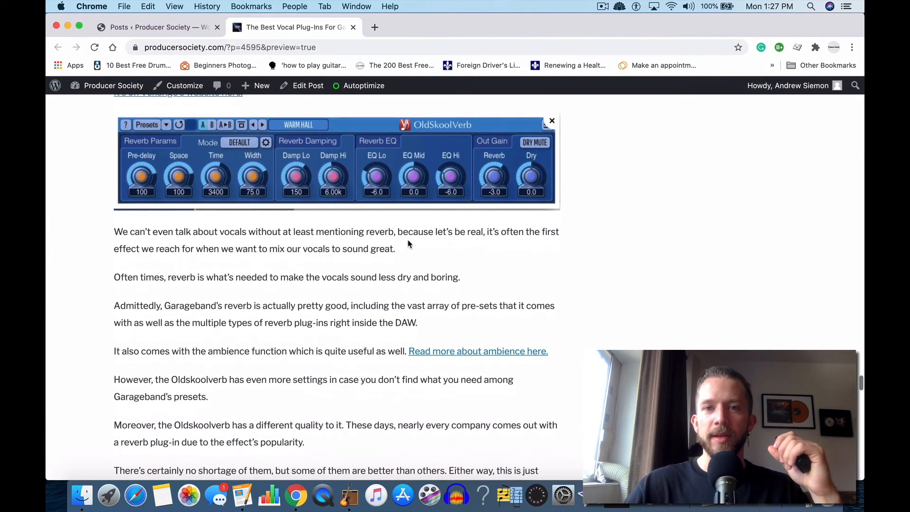
pyautogui.scroll(-5, 407, 240)
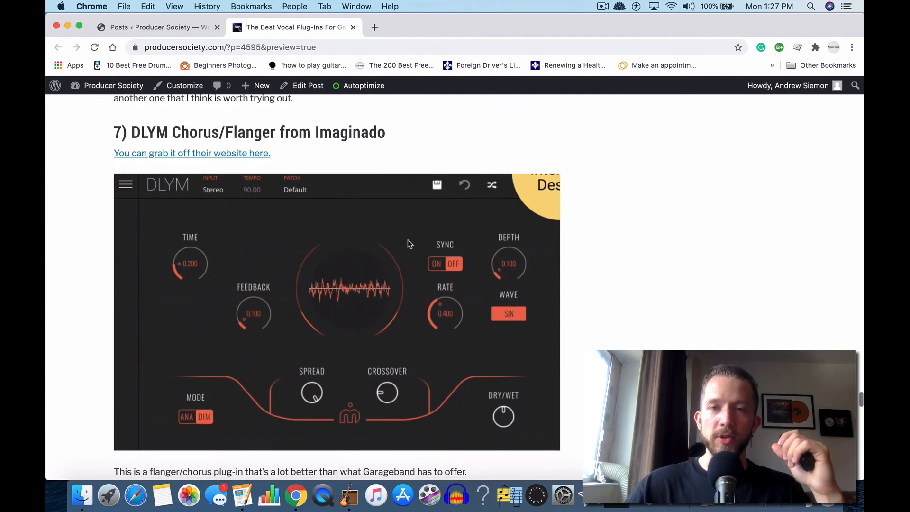
pyautogui.scroll(3, 408, 240)
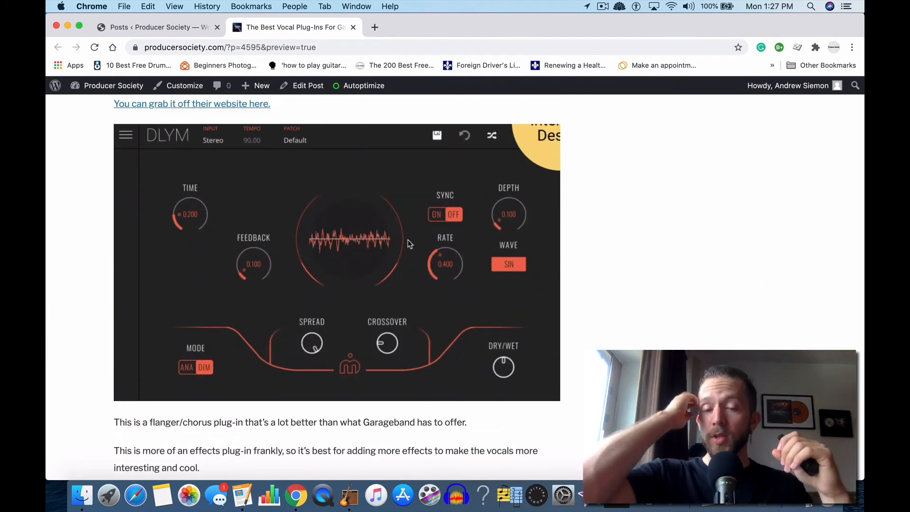
pyautogui.scroll(1, 407, 240)
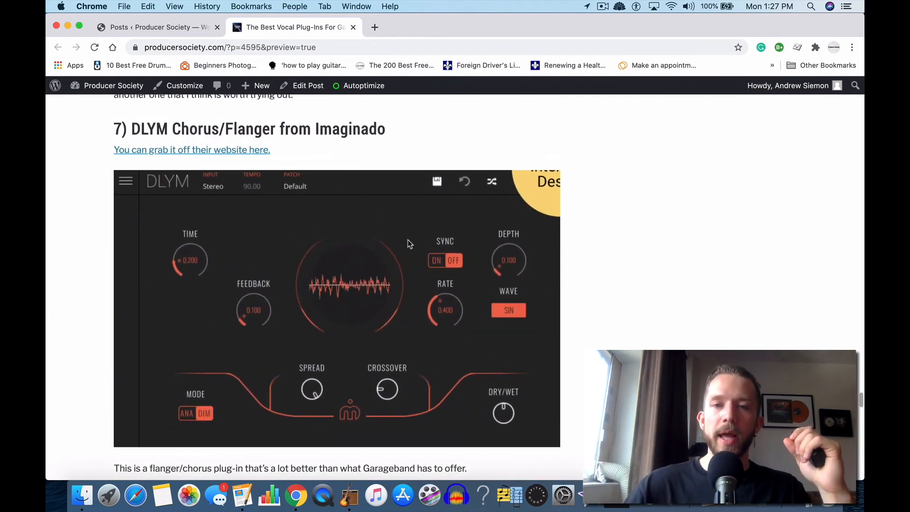
pyautogui.hotkey('ctrl', 'Up')
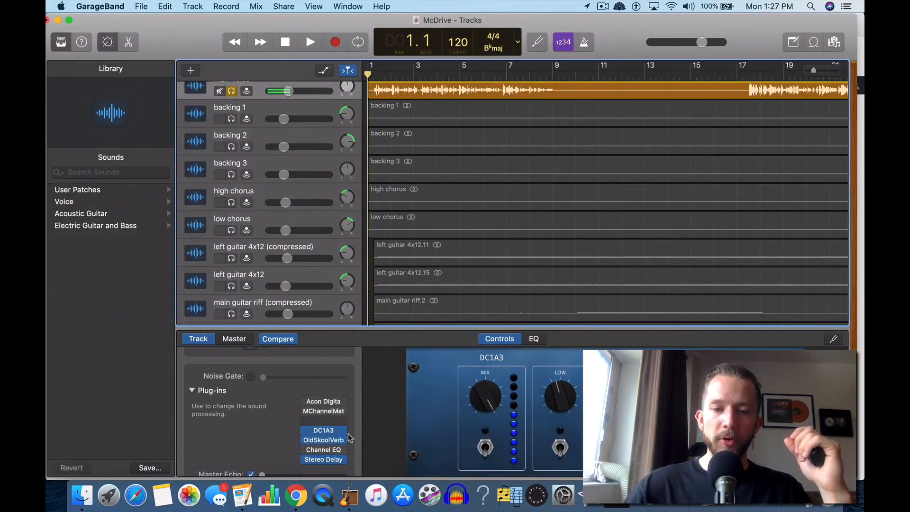
# Step: Replace OldSkoolVerb with Imaginado's DLYM chorus/flanger on the main voice track and start playback
pyautogui.click(343, 440)
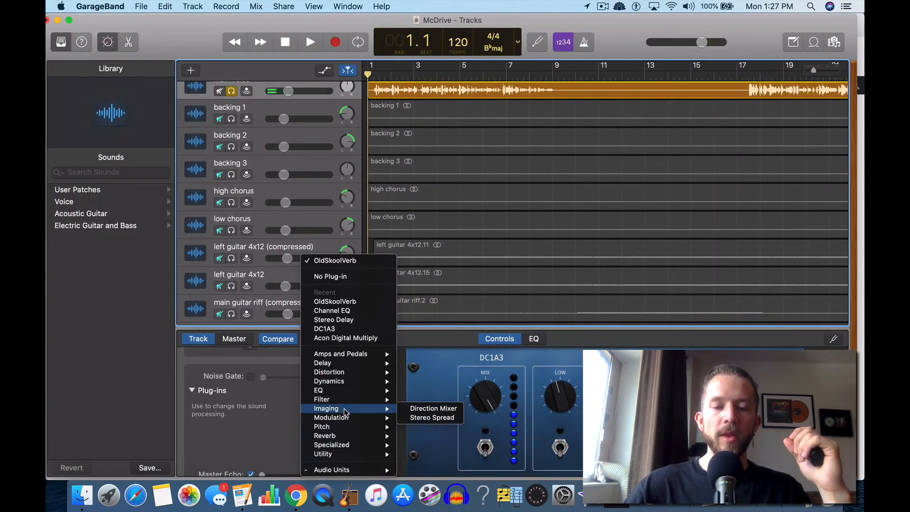
pyautogui.click(447, 183)
pyautogui.press('space')
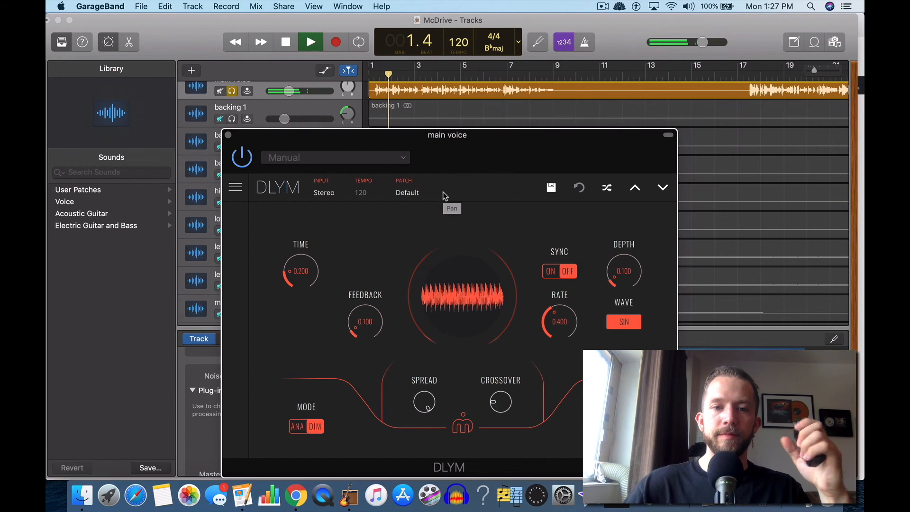
# Step: Audition DLYM's patches on the vocal, including Swishy Washy, Stereo Maker, Springy Flange, Moving Delay, Mad Springs, Flapper Phase and Cylon Weapon of Choice
pyautogui.click(636, 188)
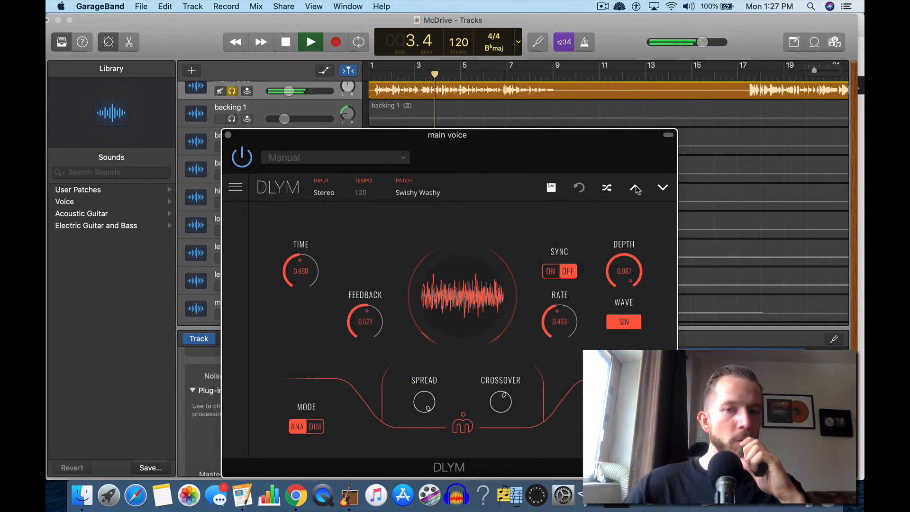
pyautogui.click(636, 187)
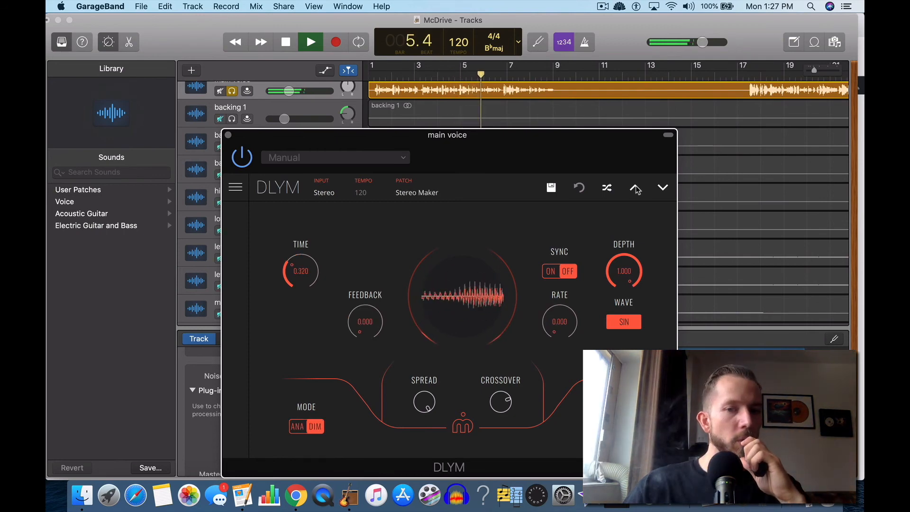
pyautogui.click(635, 187)
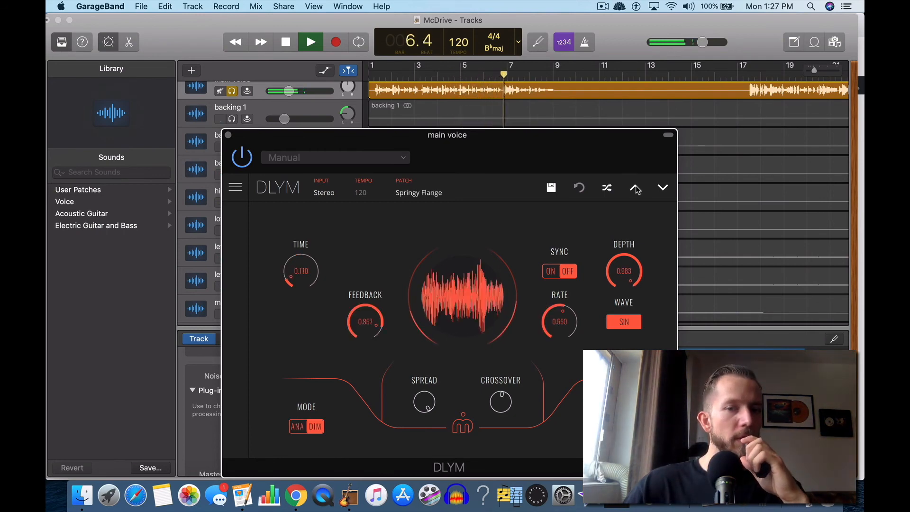
pyautogui.click(635, 187)
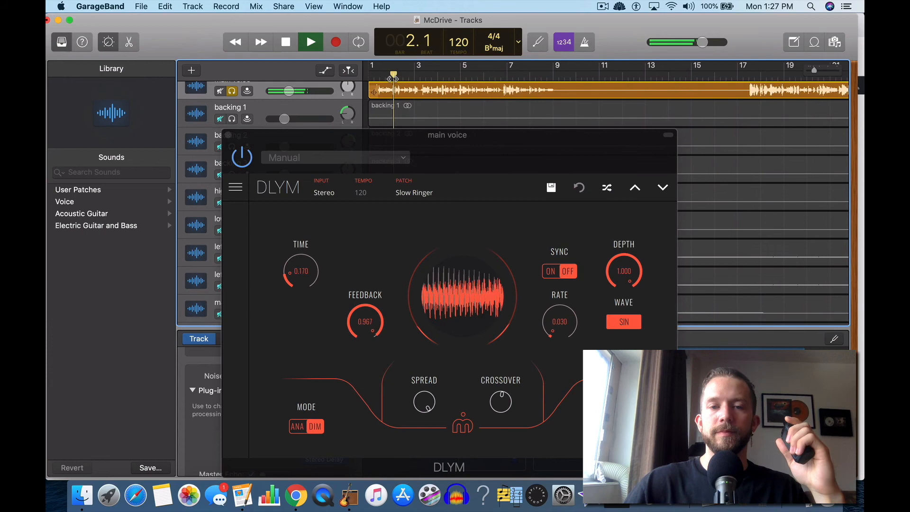
pyautogui.click(633, 194)
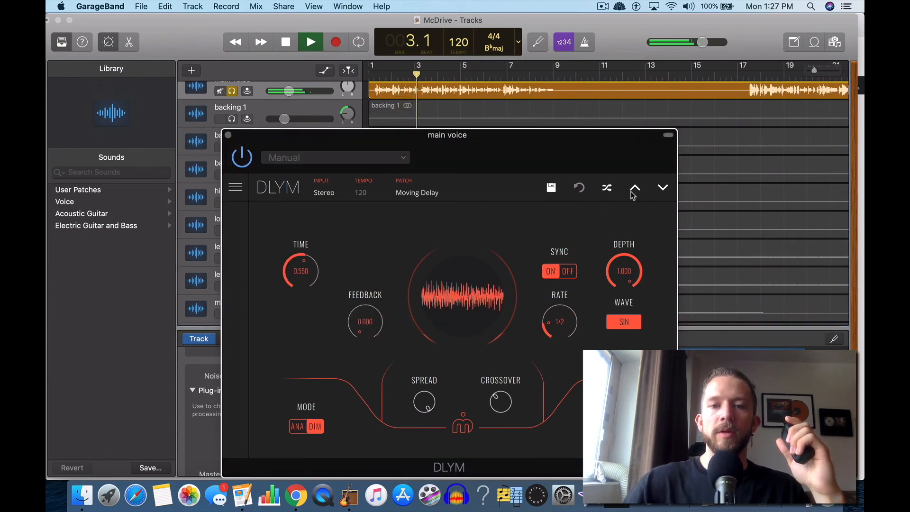
pyautogui.click(634, 192)
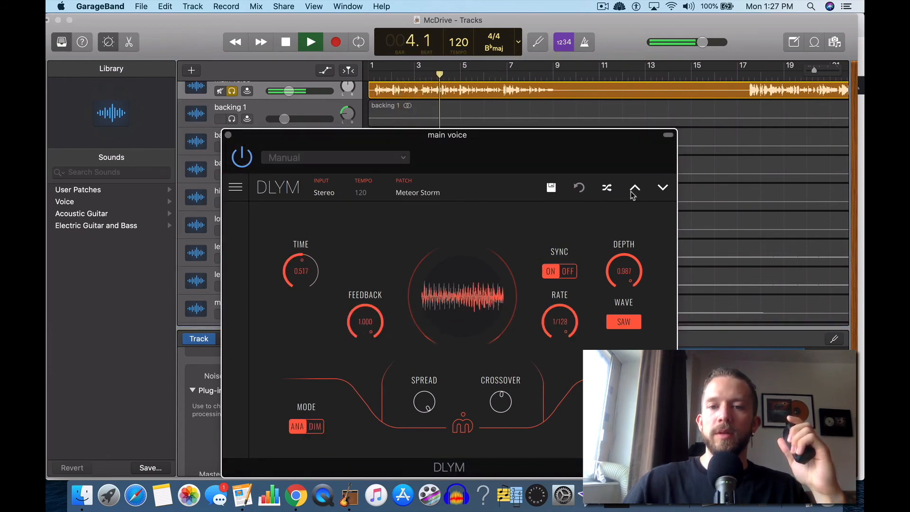
pyautogui.click(633, 192)
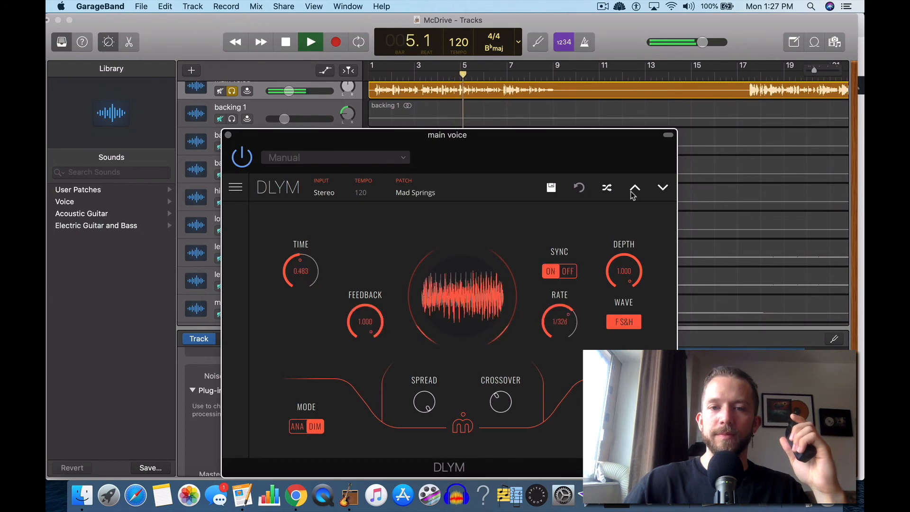
pyautogui.click(634, 192)
pyautogui.click(633, 192)
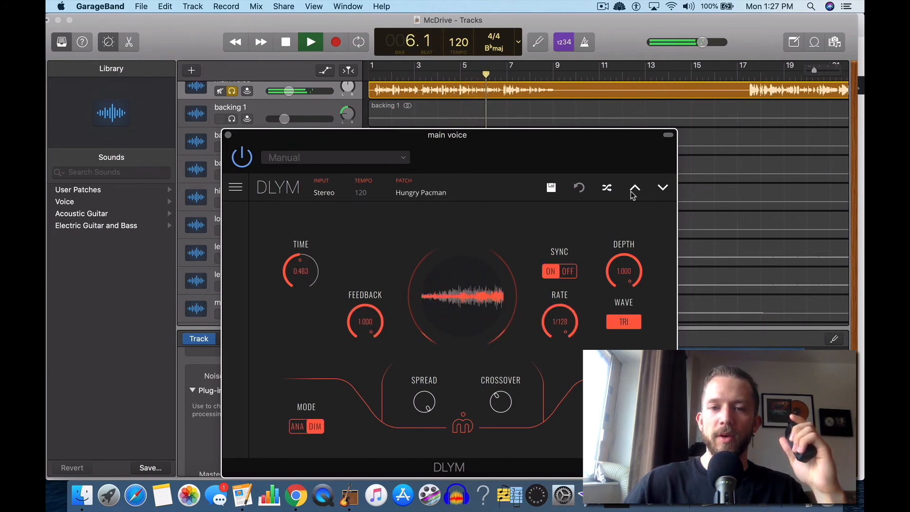
pyautogui.click(633, 192)
pyautogui.click(633, 192)
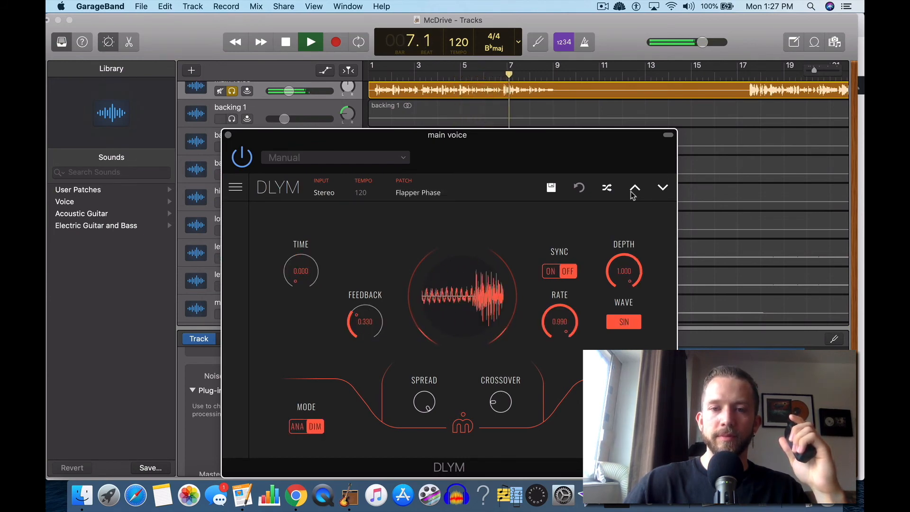
pyautogui.click(633, 192)
pyautogui.click(634, 192)
# Step: Stop playback and cycle DLYM's patches round to Default
pyautogui.click(279, 42)
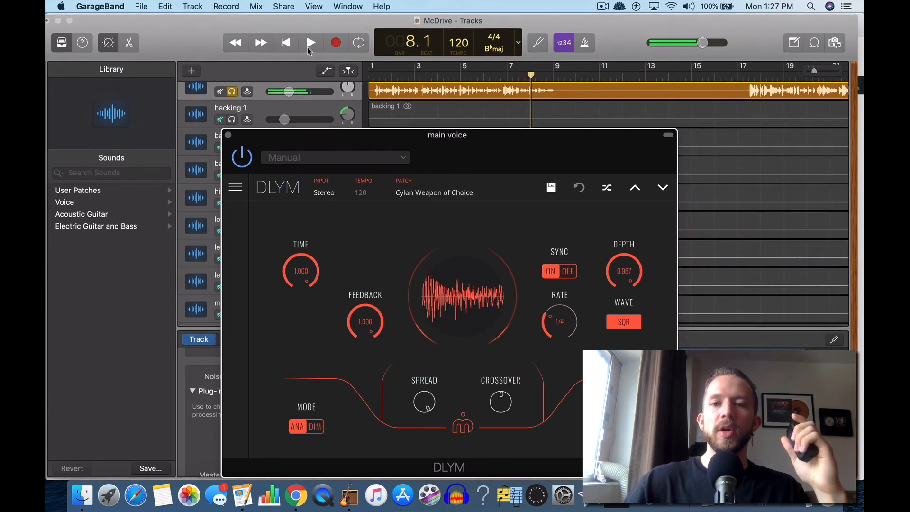
pyautogui.click(634, 192)
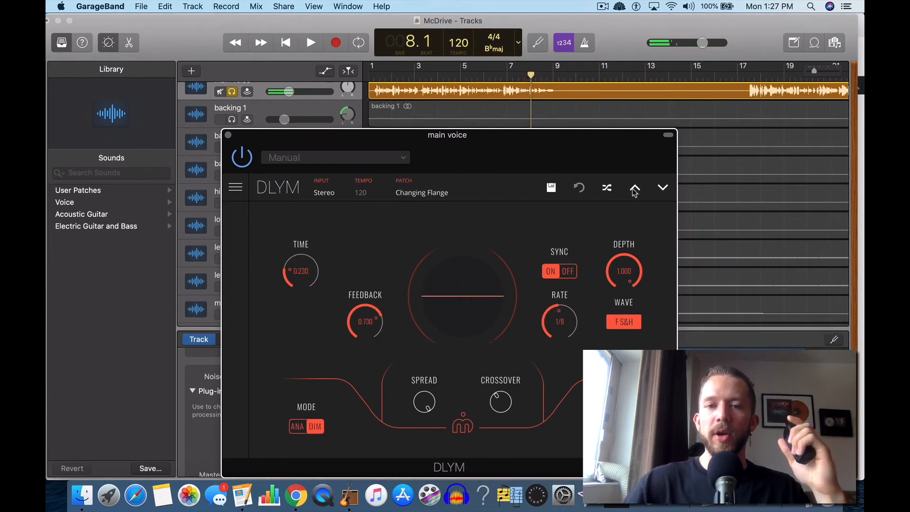
pyautogui.click(633, 192)
pyautogui.click(634, 192)
pyautogui.click(633, 192)
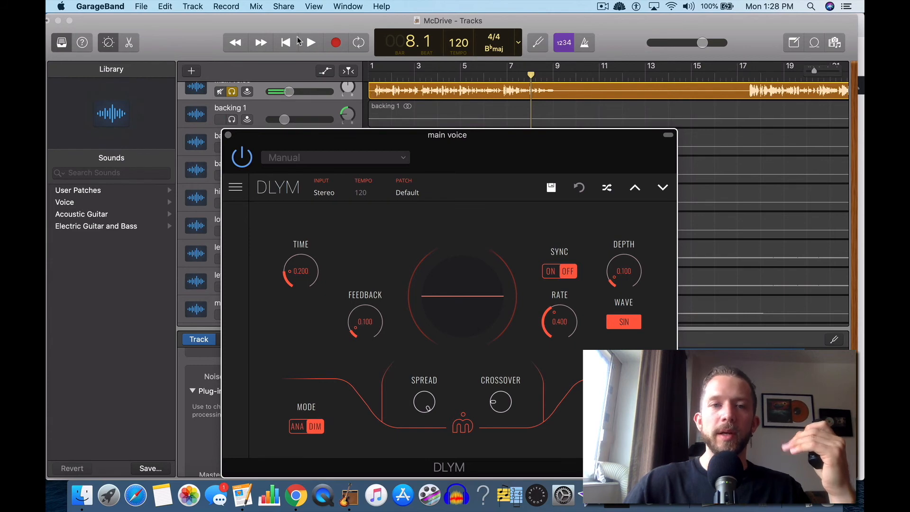
# Step: With the vocal playing from bar 1, set DLYM's Time to 0.251, Depth to 0.047, Feedback to 0.120 and Rate to 0.306
pyautogui.click(310, 42)
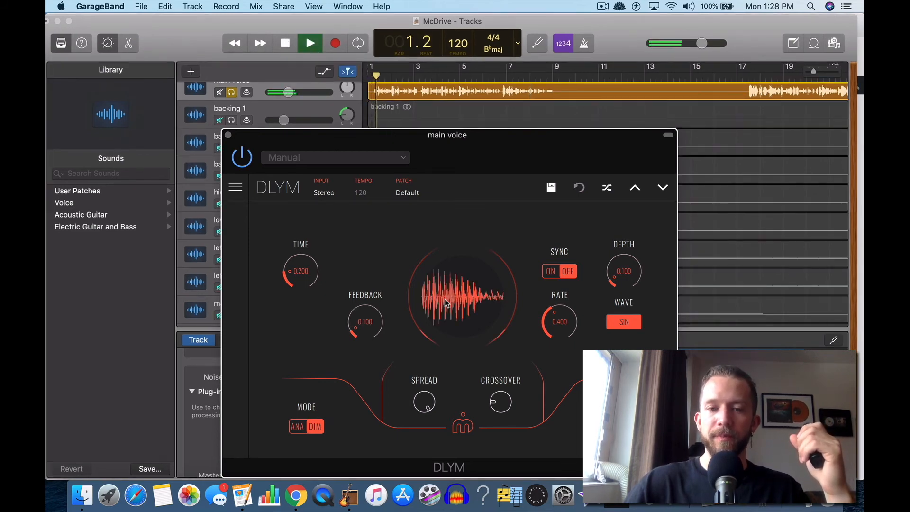
pyautogui.moveTo(307, 287); pyautogui.dragTo(304, 275)
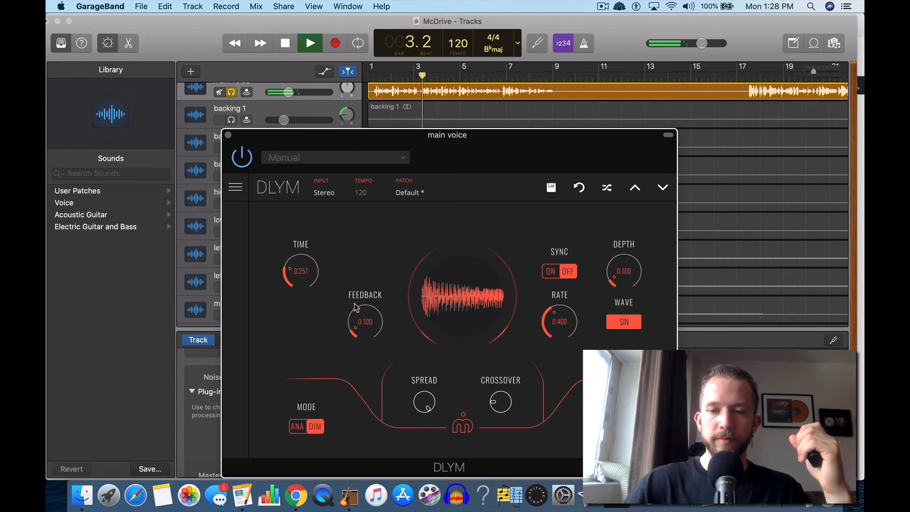
pyautogui.moveTo(631, 284); pyautogui.dragTo(632, 289)
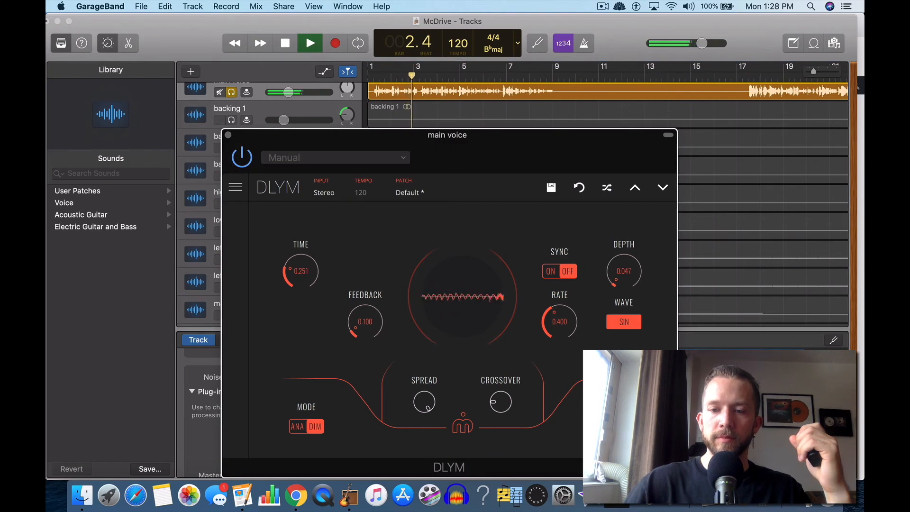
pyautogui.moveTo(363, 319); pyautogui.dragTo(363, 322)
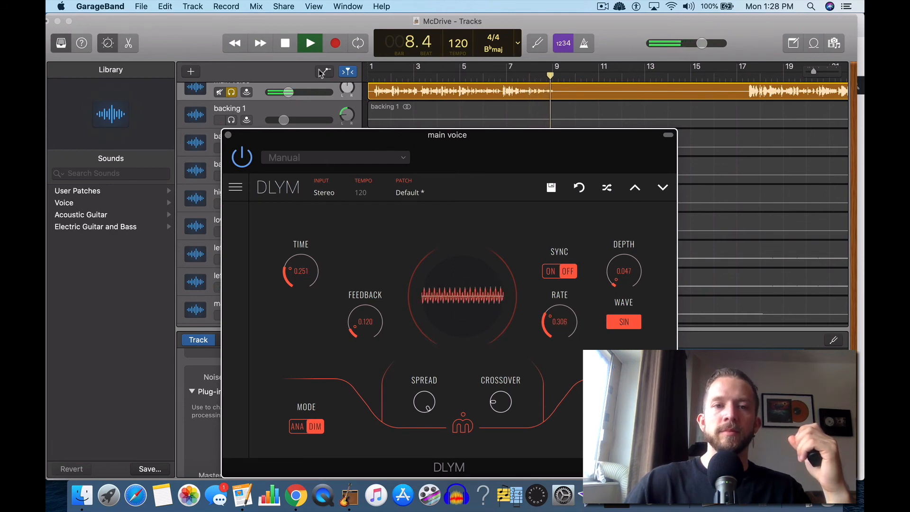
pyautogui.click(311, 44)
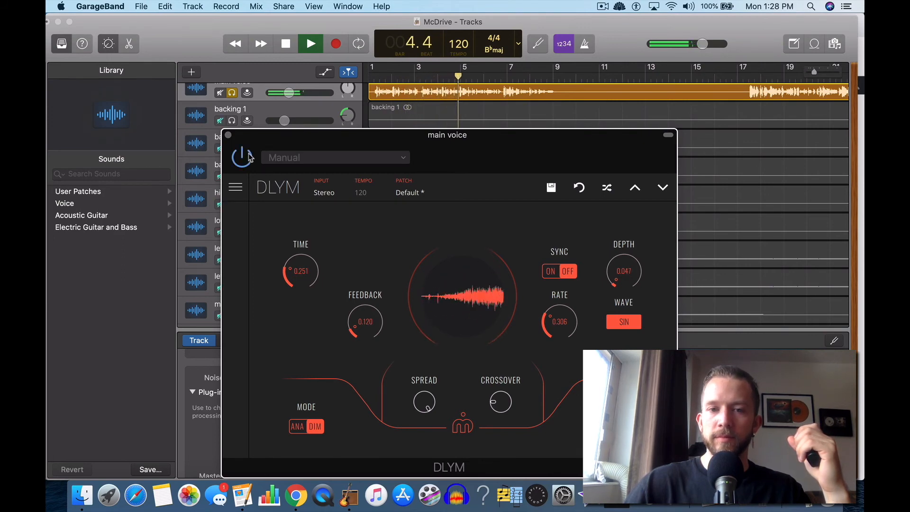
# Step: Stop playback, close the DLYM window and dismiss the disk space notification
pyautogui.click(286, 45)
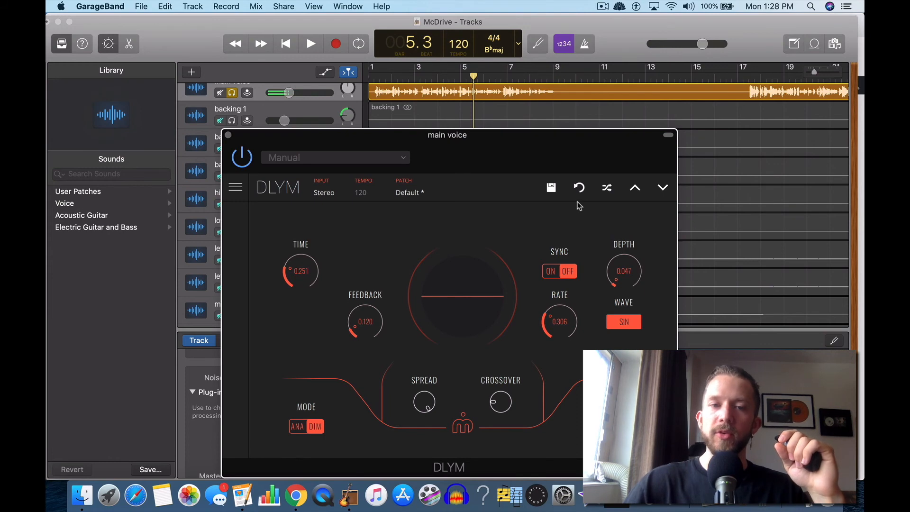
pyautogui.click(229, 135)
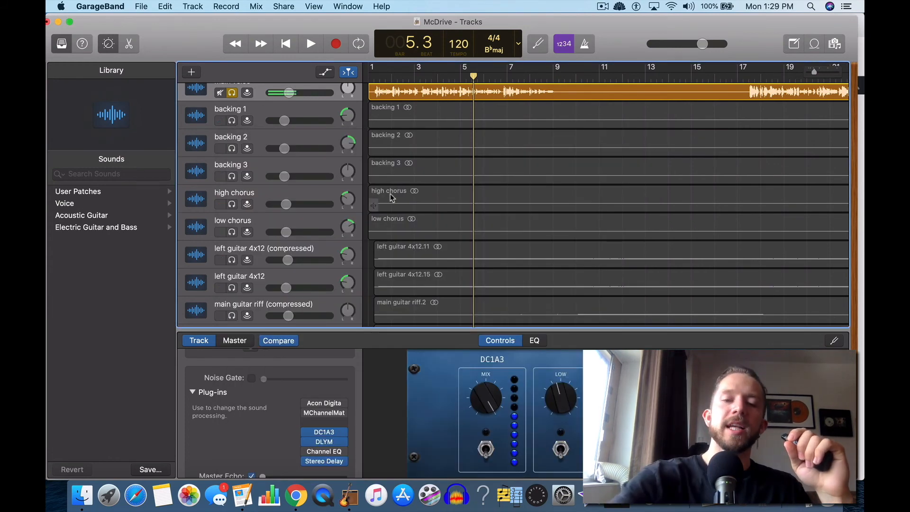
pyautogui.moveTo(327, 443)
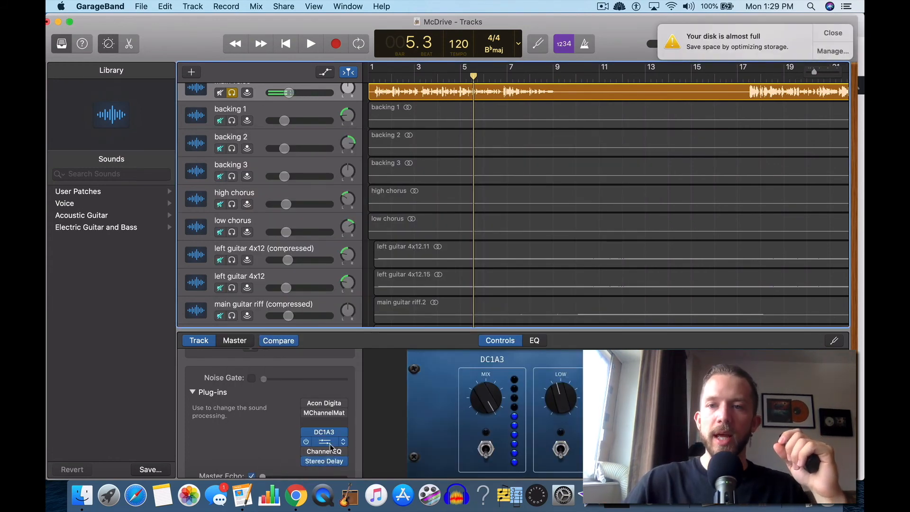
pyautogui.click(838, 41)
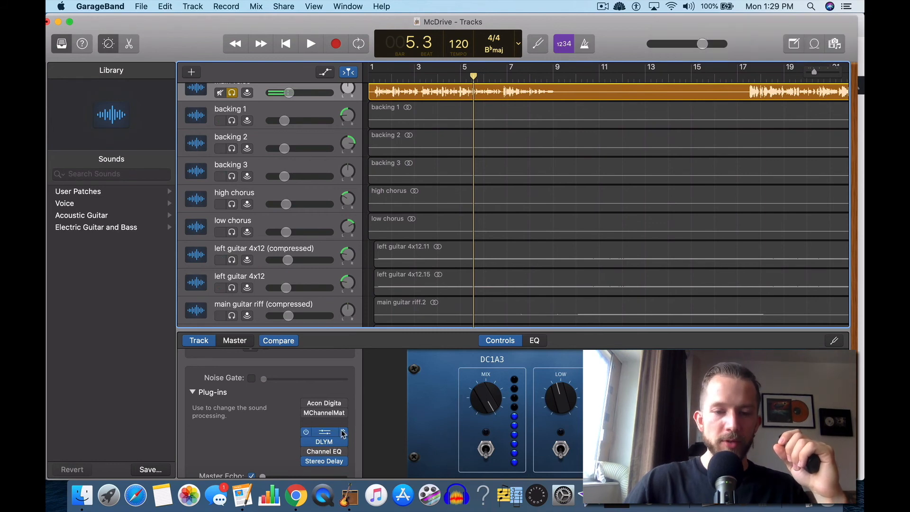
# Step: Replace DLYM with Kilohearts' Delay on the main voice track and play the vocal from bar 1
pyautogui.click(342, 443)
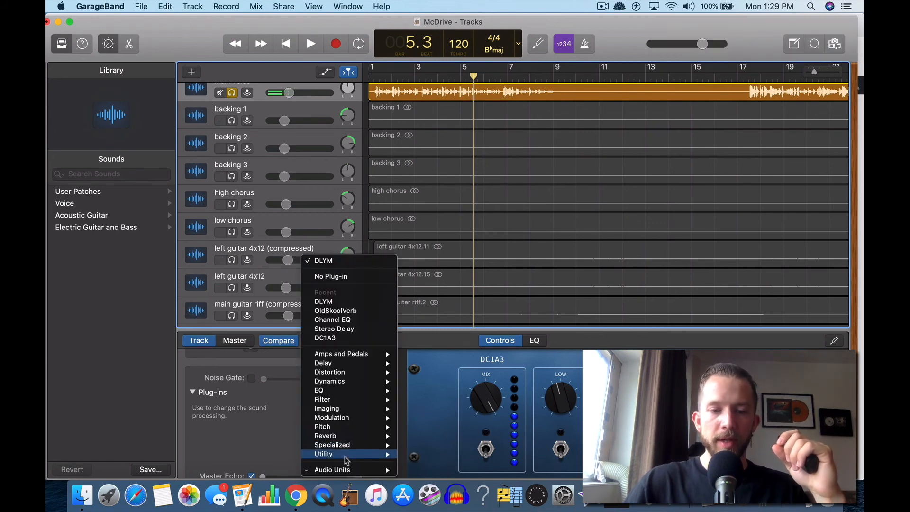
pyautogui.moveTo(349, 471)
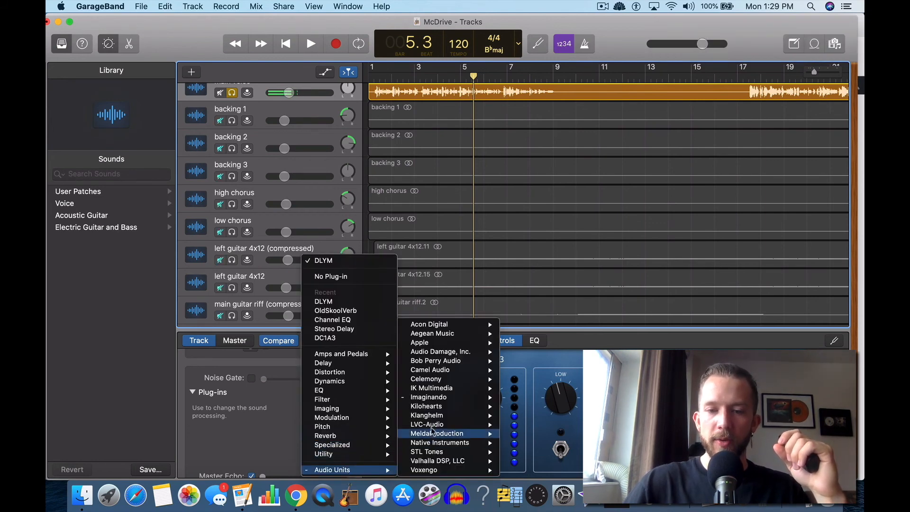
pyautogui.moveTo(432, 410)
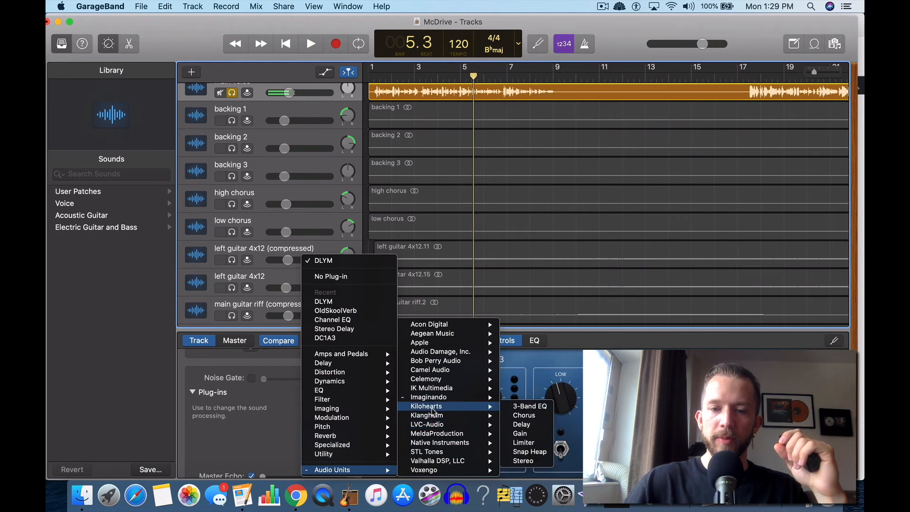
pyautogui.click(527, 427)
pyautogui.press('Return')
pyautogui.press('space')
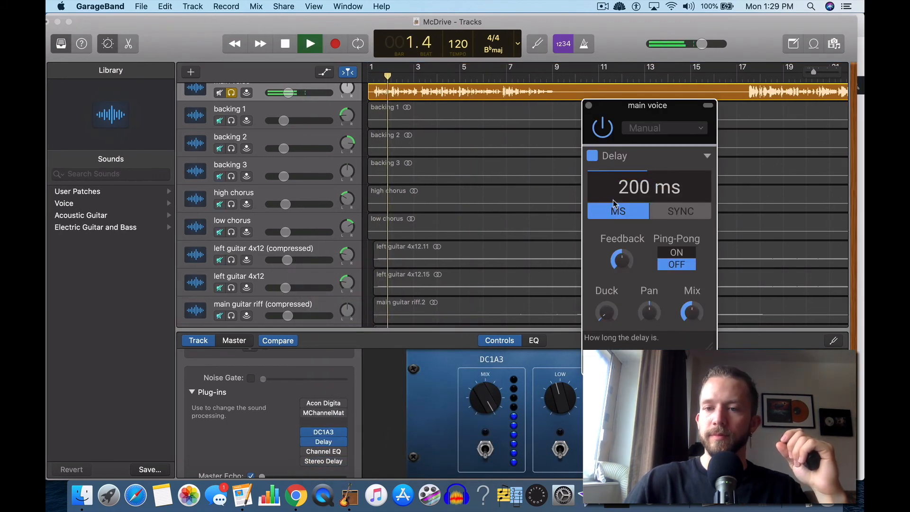
# Step: Try a shorter delay time of 116 ms on the vocal and stop playback
pyautogui.moveTo(623, 186); pyautogui.dragTo(623, 198)
pyautogui.press('space')
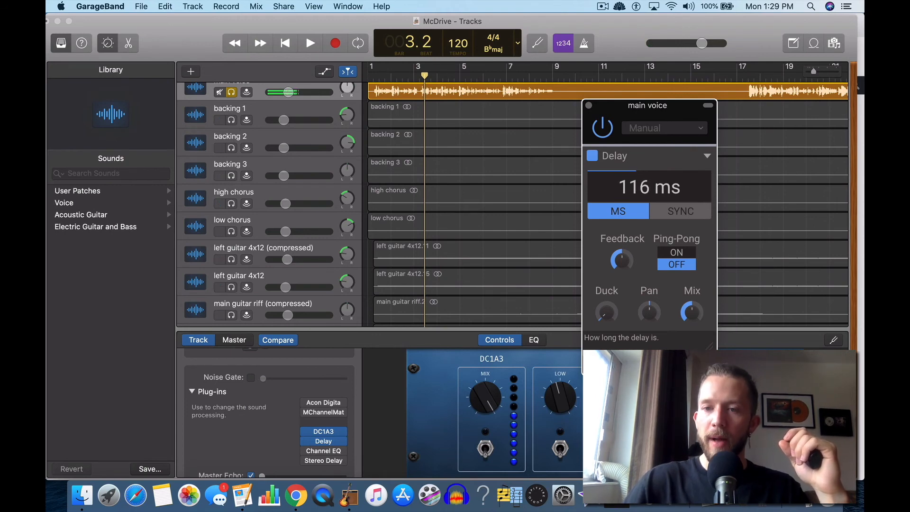
pyautogui.moveTo(624, 190); pyautogui.dragTo(623, 209)
# Step: Switch the Delay to tempo sync, set its time to 1/4 and play the vocal from bar 1
pyautogui.click(686, 212)
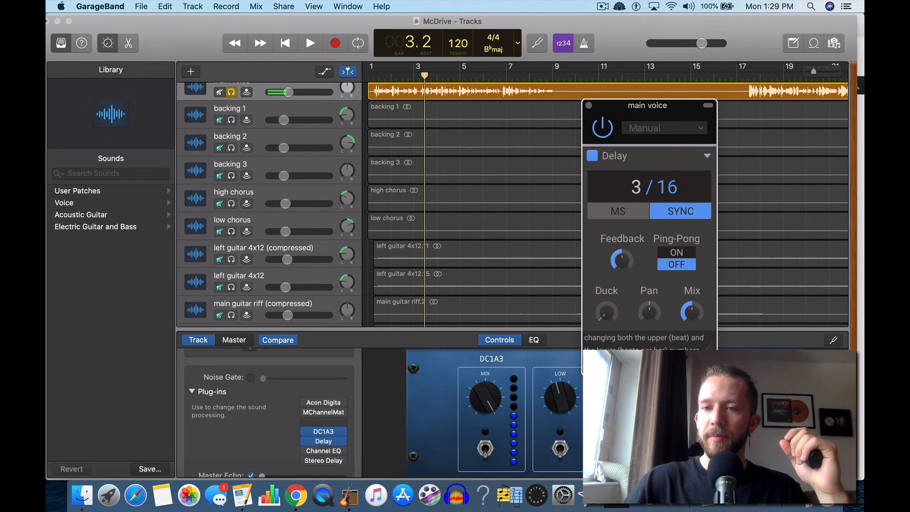
pyautogui.moveTo(667, 188); pyautogui.dragTo(667, 185)
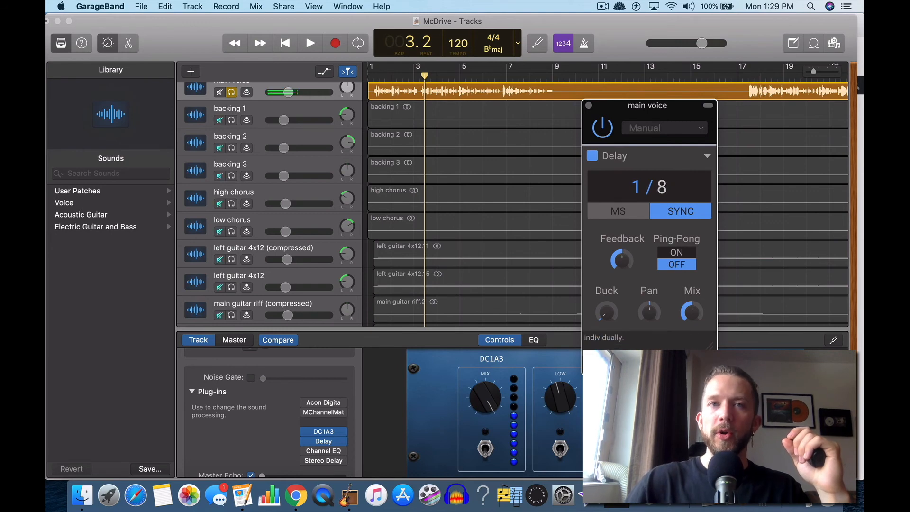
pyautogui.press('space')
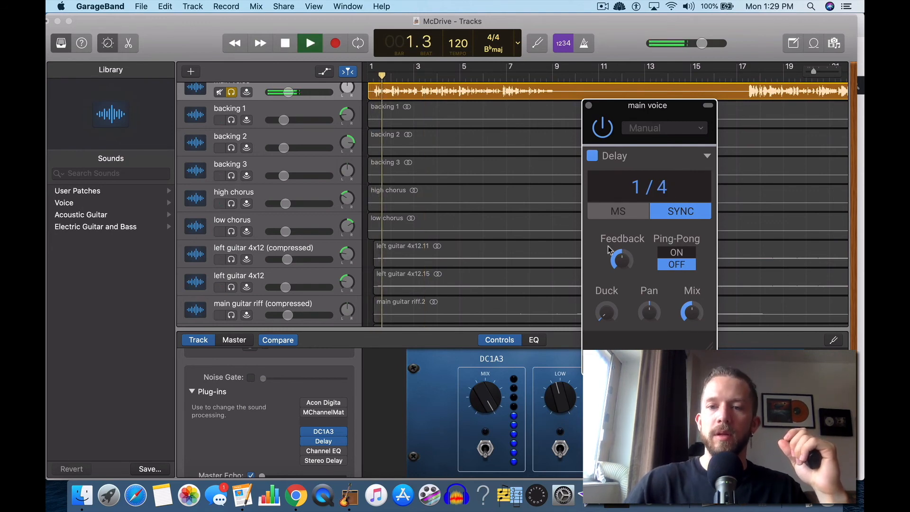
# Step: Turn the Delay's Feedback down to near zero and its Mix down low, and audition the solo vocal again from bar 1
pyautogui.moveTo(623, 263); pyautogui.dragTo(623, 282)
pyautogui.moveTo(693, 319); pyautogui.dragTo(693, 338)
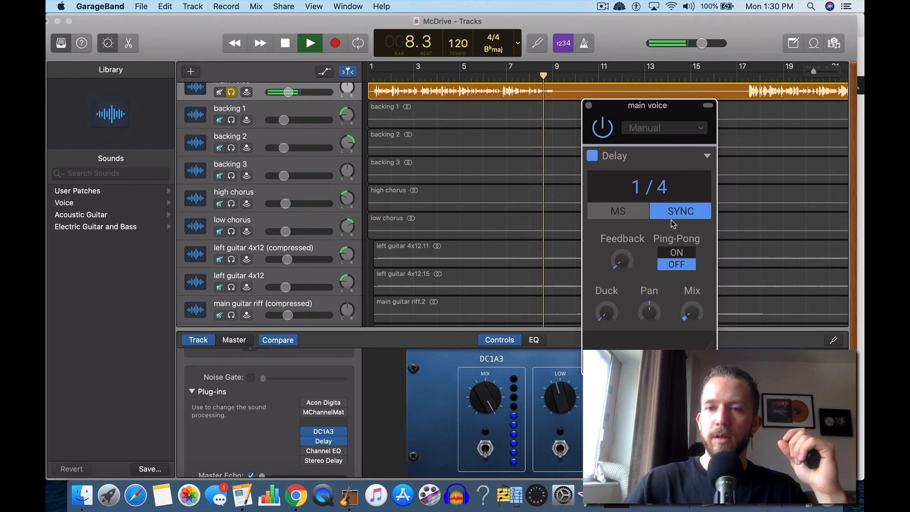
pyautogui.press('space')
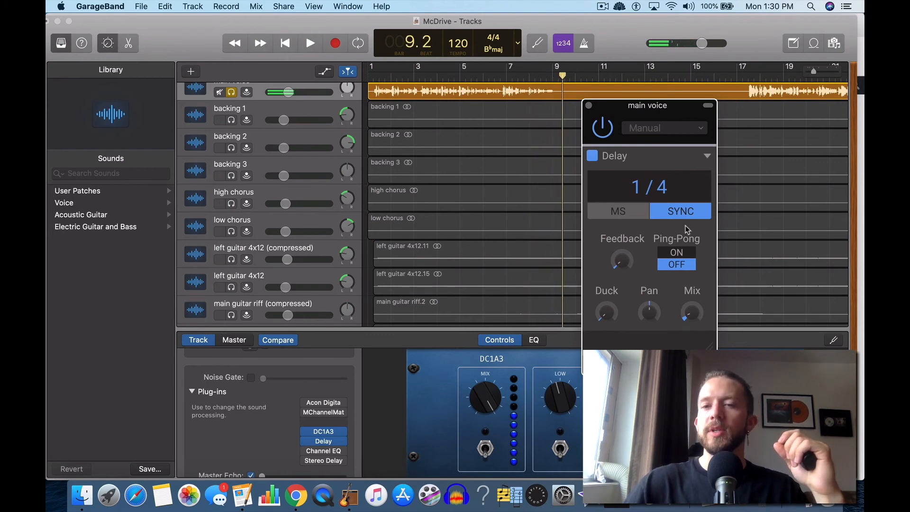
pyautogui.click(373, 78)
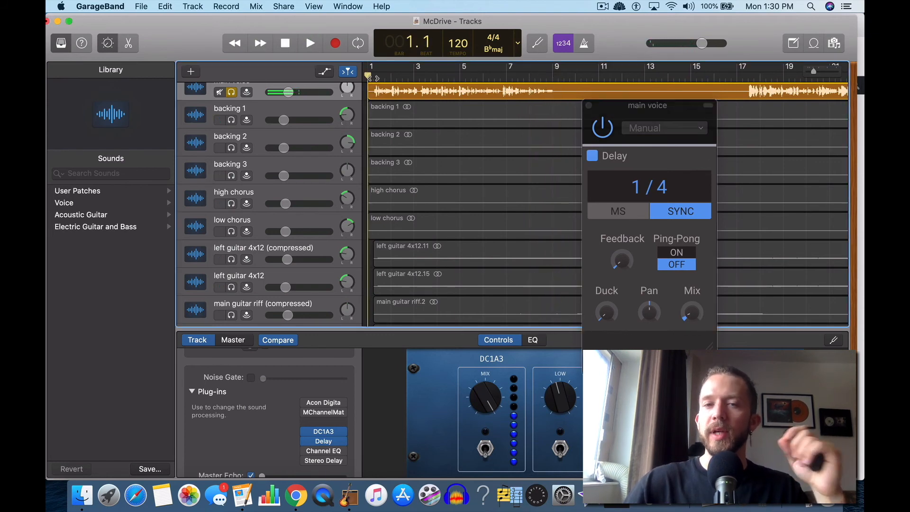
pyautogui.press('space')
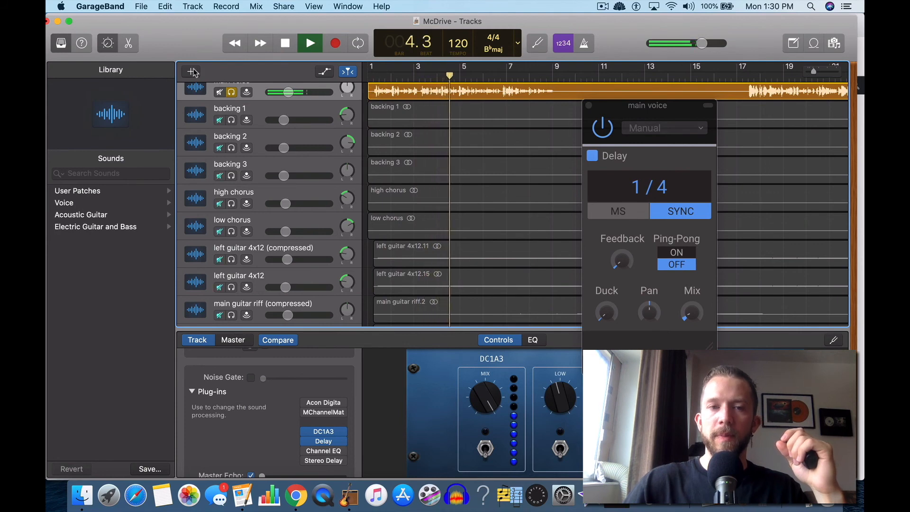
pyautogui.click(287, 45)
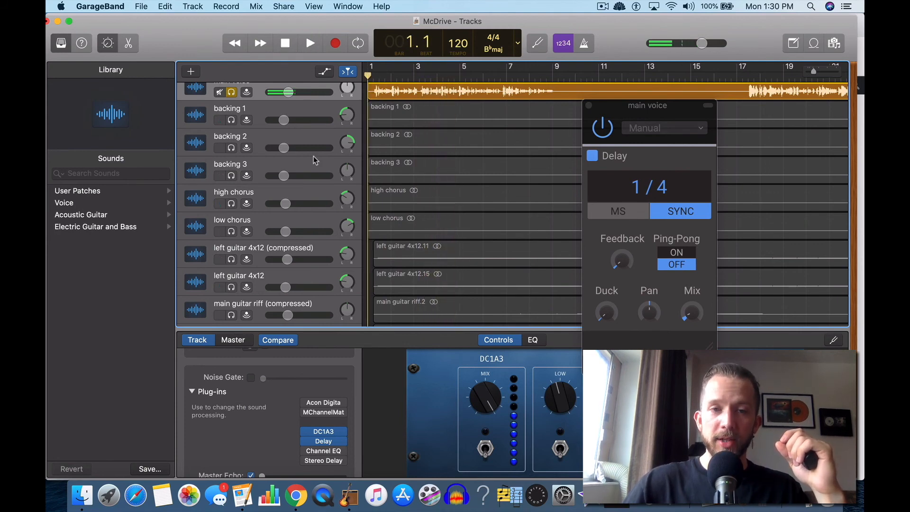
# Step: Unsolo the main voice track, raise the system volume and audition the delay in the full mix, returning to bar 1
pyautogui.scroll(1, 314, 155)
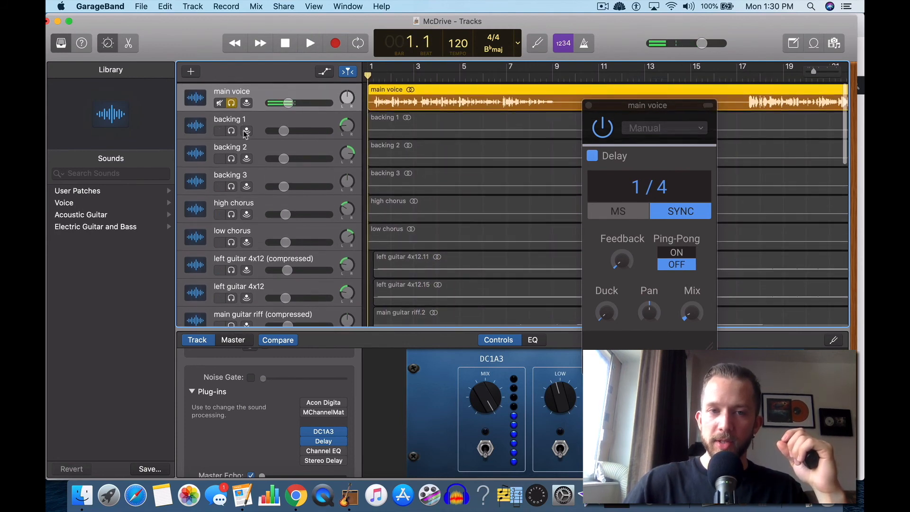
pyautogui.click(230, 104)
pyautogui.press('XF86AudioRaiseVolume')
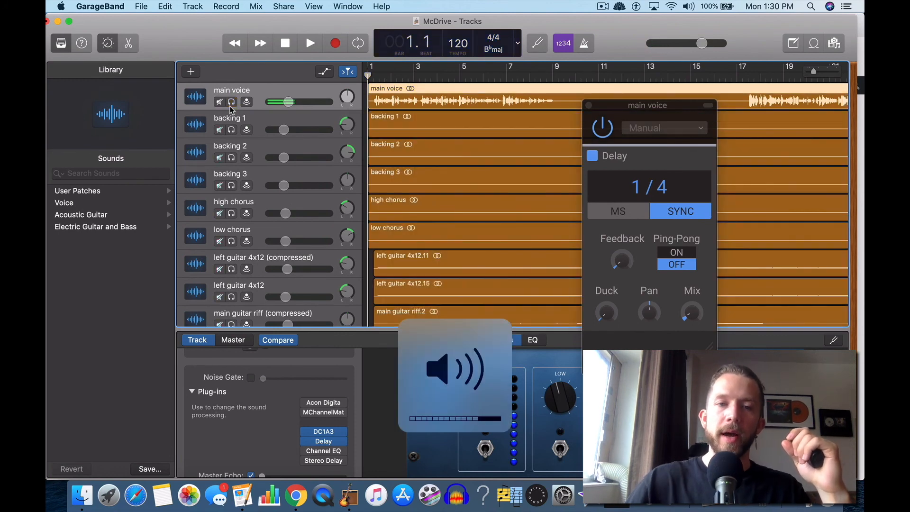
pyautogui.click(312, 41)
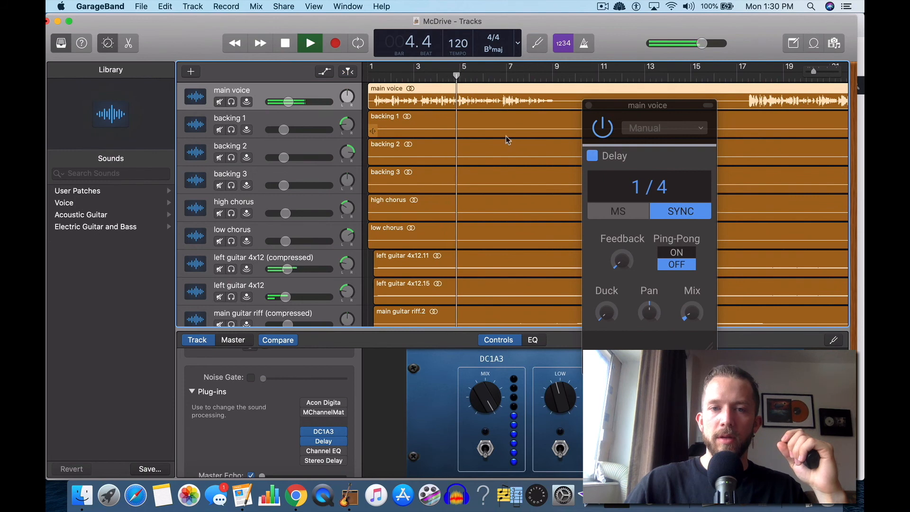
pyautogui.click(285, 45)
pyautogui.click(285, 43)
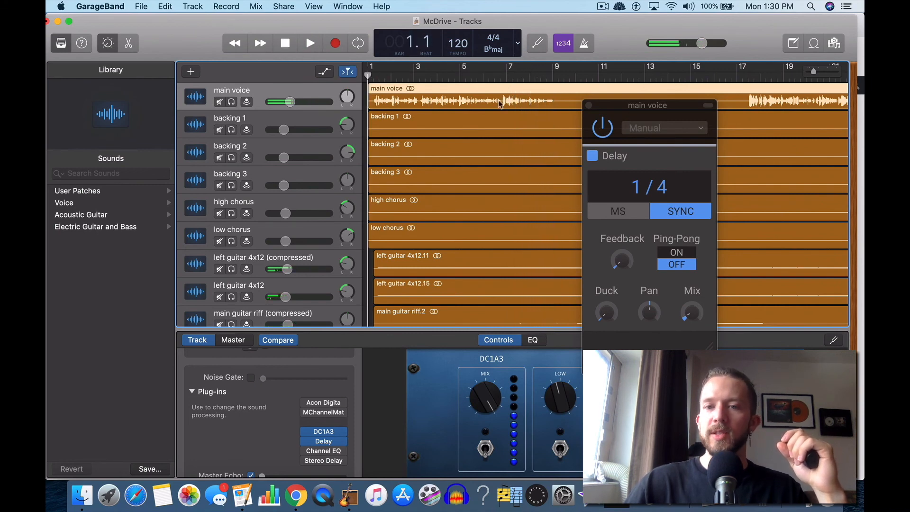
# Step: Bypass the Delay and listen to the full mix without it, around bar 8 and from the start
pyautogui.click(606, 124)
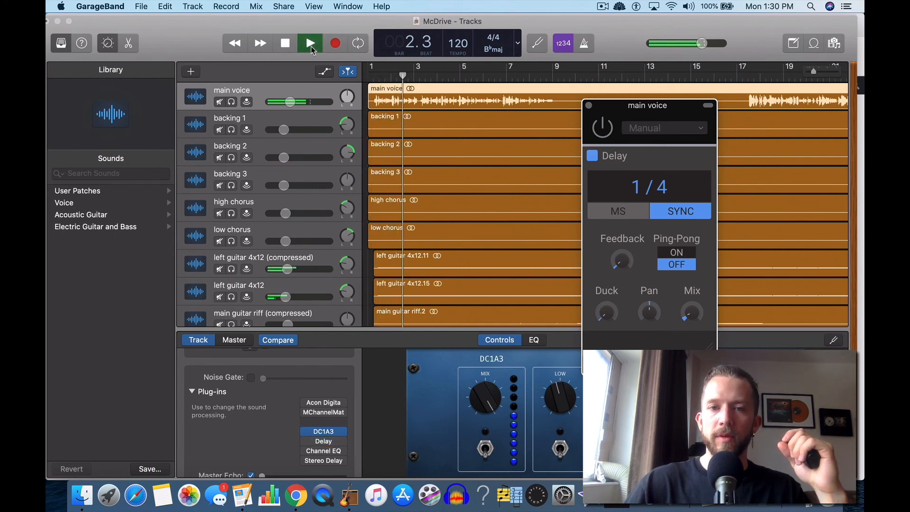
pyautogui.click(534, 76)
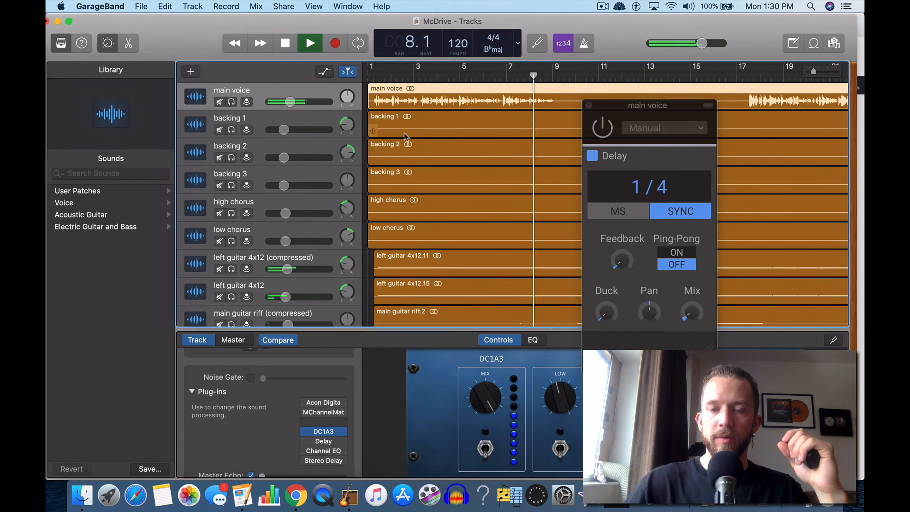
pyautogui.click(374, 76)
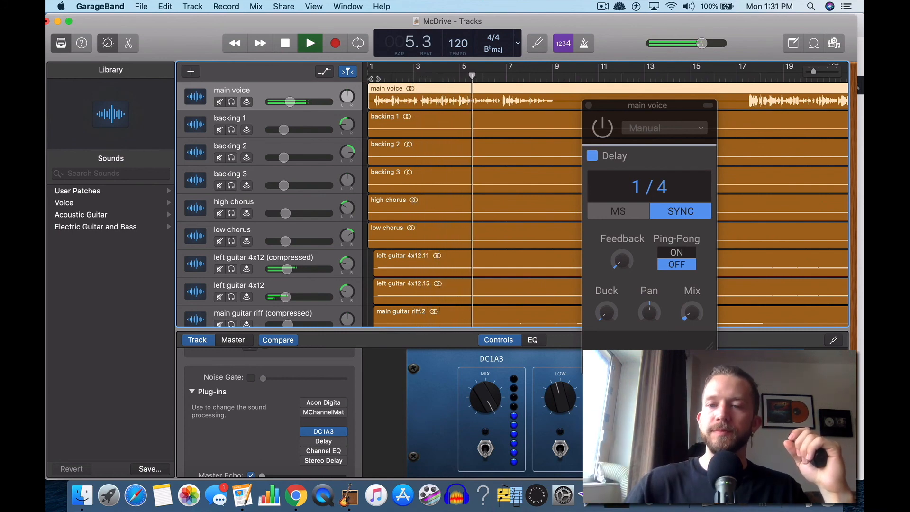
# Step: Turn on Ping-Pong in the Delay, re-enable the plug-in and replay the mix from bar 1
pyautogui.click(676, 253)
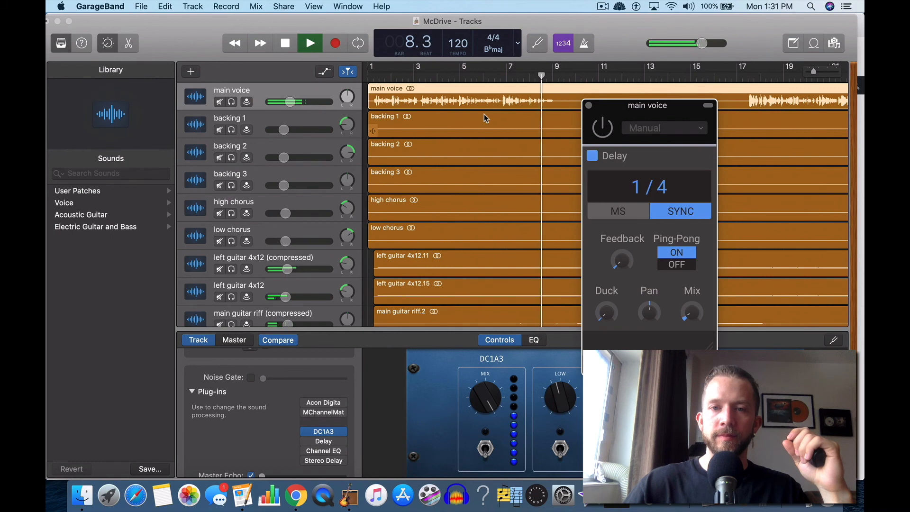
pyautogui.click(600, 128)
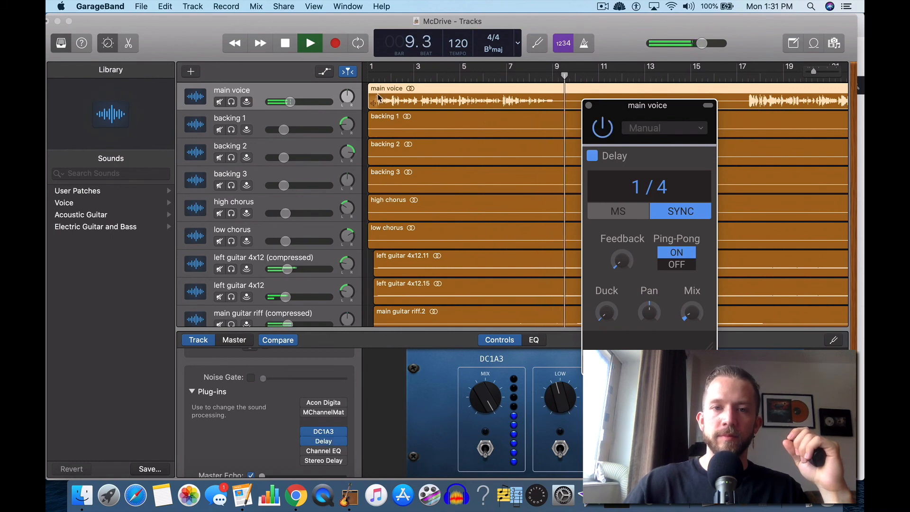
pyautogui.press('Return')
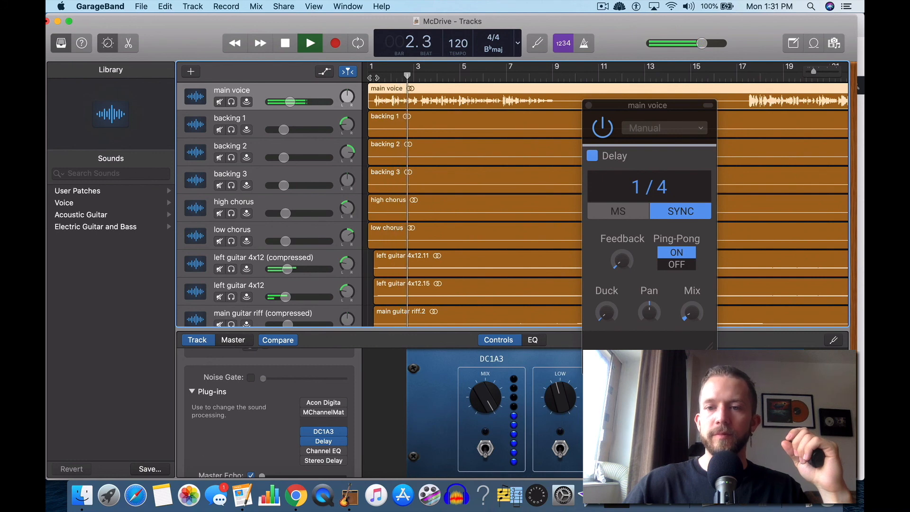
# Step: Raise the Delay's Mix slightly, settle it back to a low level and continue listening from about bar 9
pyautogui.click(692, 312)
pyautogui.moveTo(692, 313); pyautogui.dragTo(692, 308)
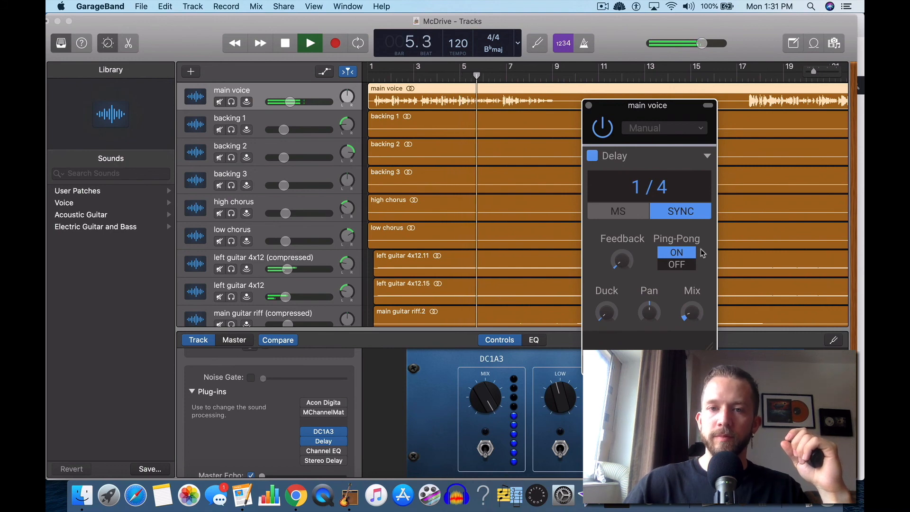
pyautogui.moveTo(675, 108); pyautogui.dragTo(675, 119)
pyautogui.moveTo(692, 323); pyautogui.dragTo(692, 326)
pyautogui.click(552, 76)
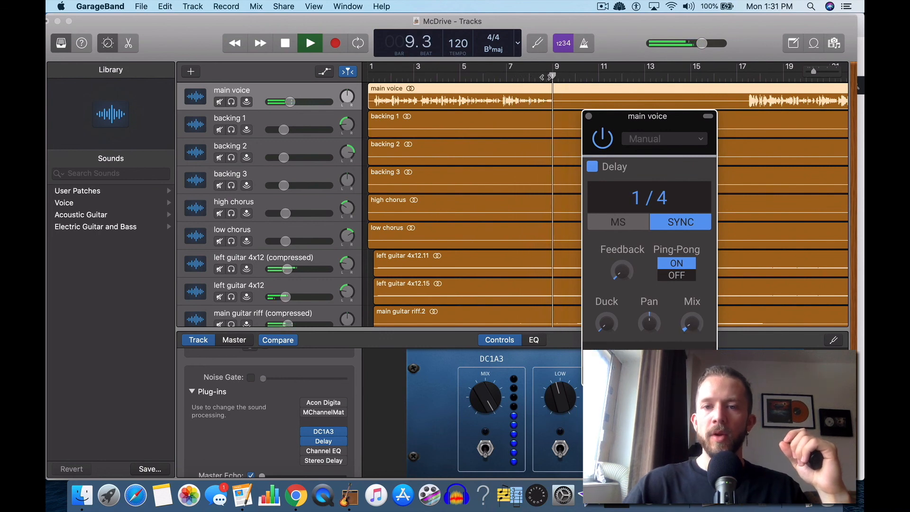
# Step: Stop playback, return the playhead to bar 1 and close the Delay window
pyautogui.press('space')
pyautogui.press('Return')
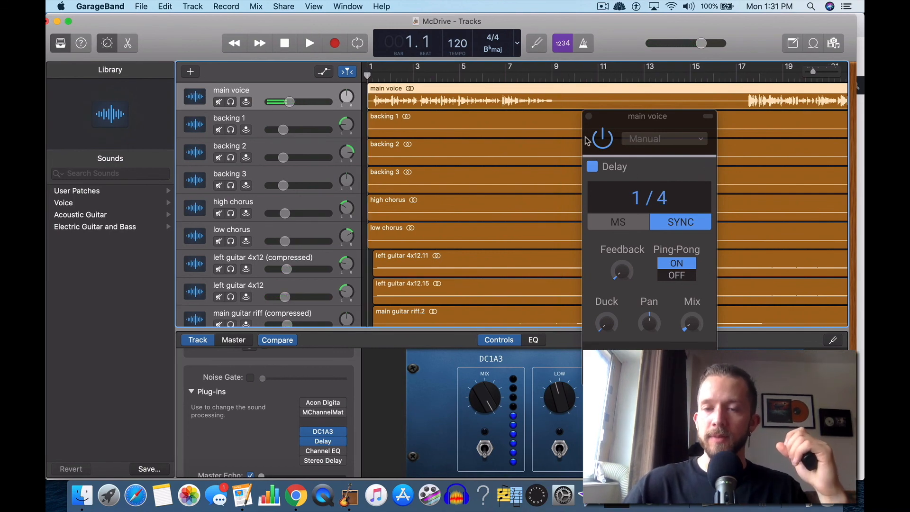
pyautogui.click(588, 116)
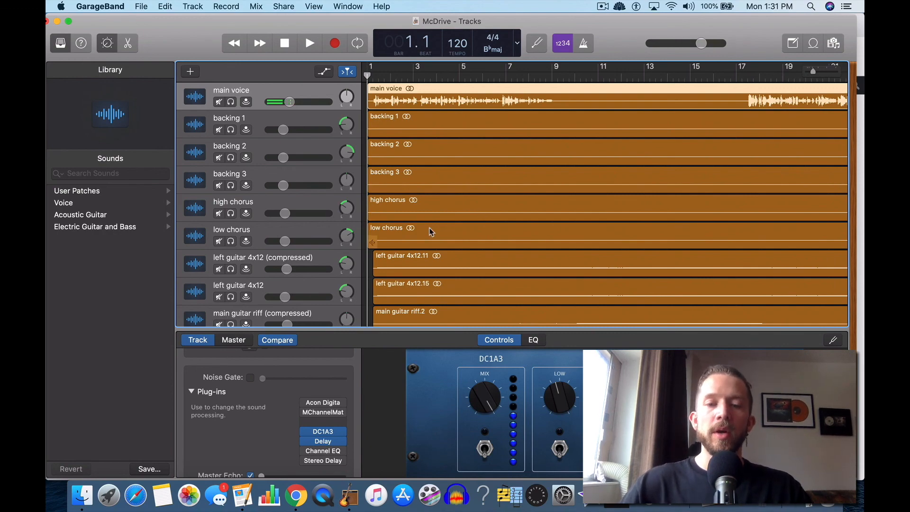
pyautogui.scroll(-3, 431, 231)
pyautogui.scroll(-10, 431, 231)
pyautogui.scroll(15, 431, 231)
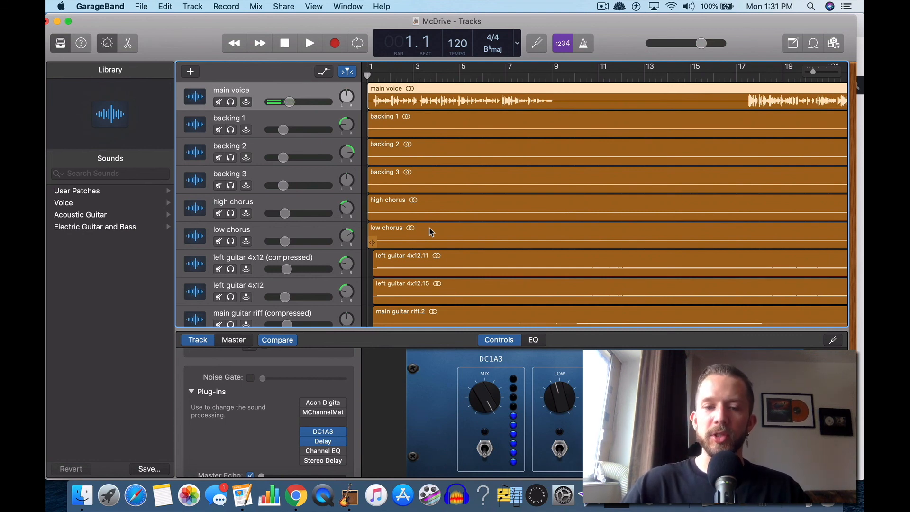
pyautogui.scroll(-10, 485, 248)
pyautogui.scroll(10, 484, 248)
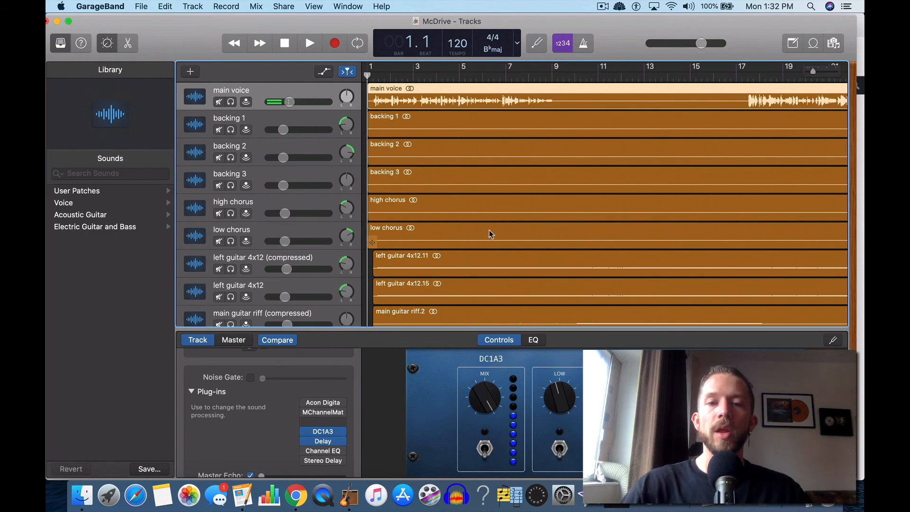
pyautogui.scroll(-20, 489, 230)
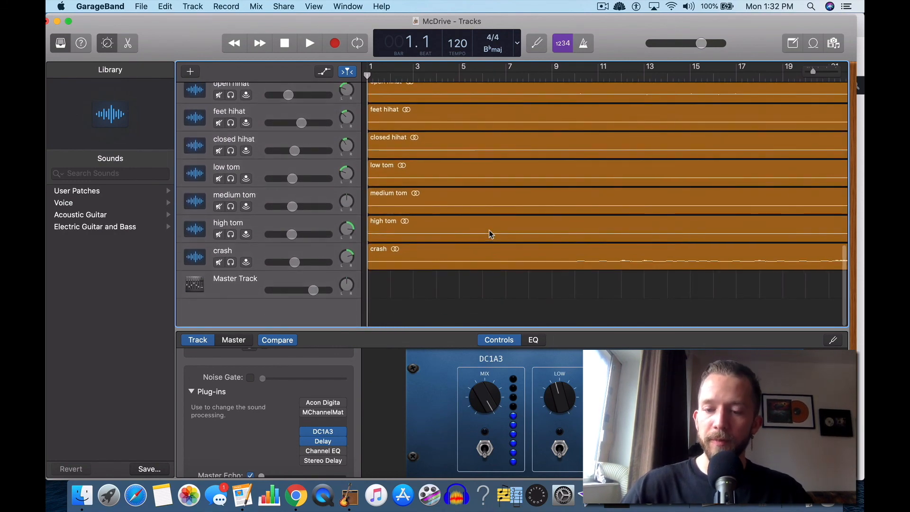